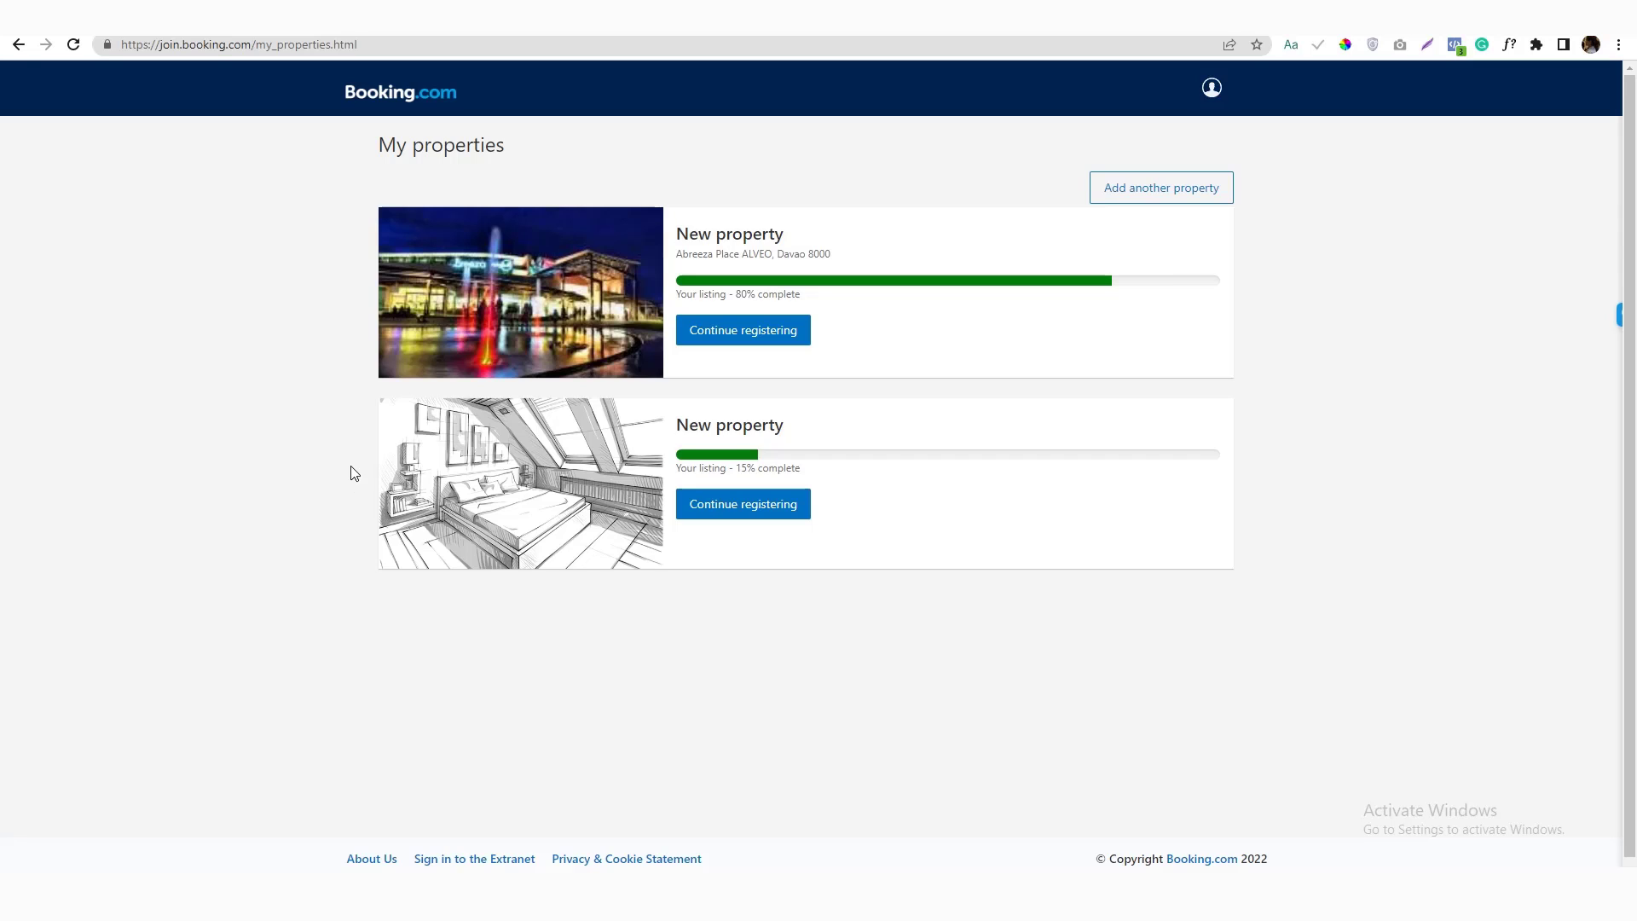
Try loading admin.booking.com in a new tab, which fails with a can't-be-reached error
key(ctrl+t)
text(admin.booking.com)
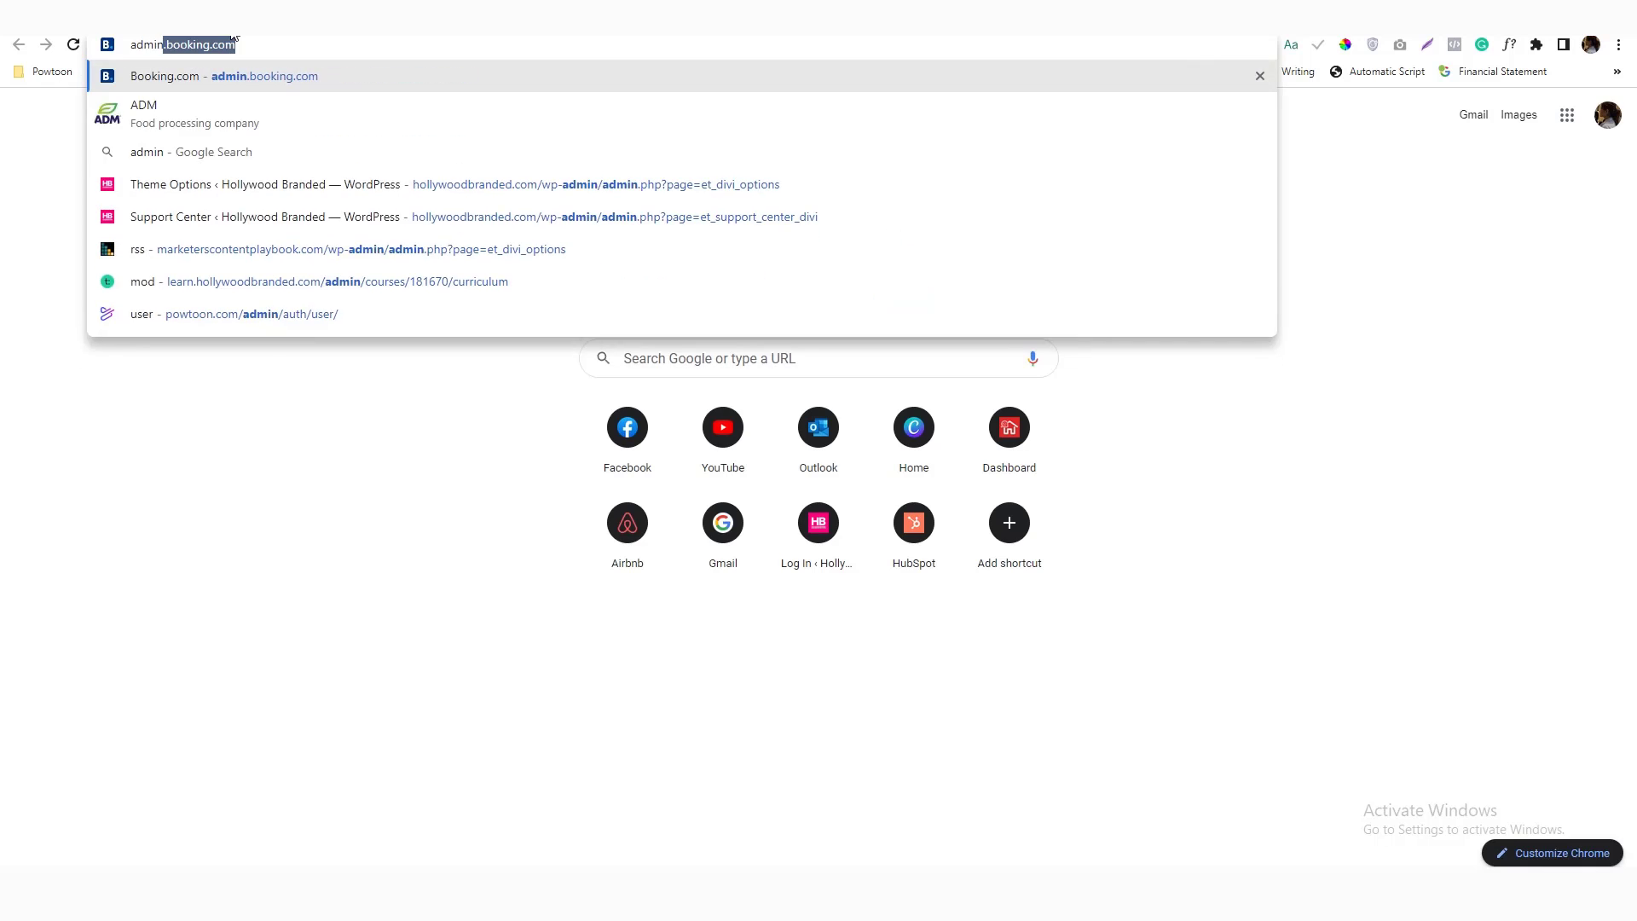
key(Return)
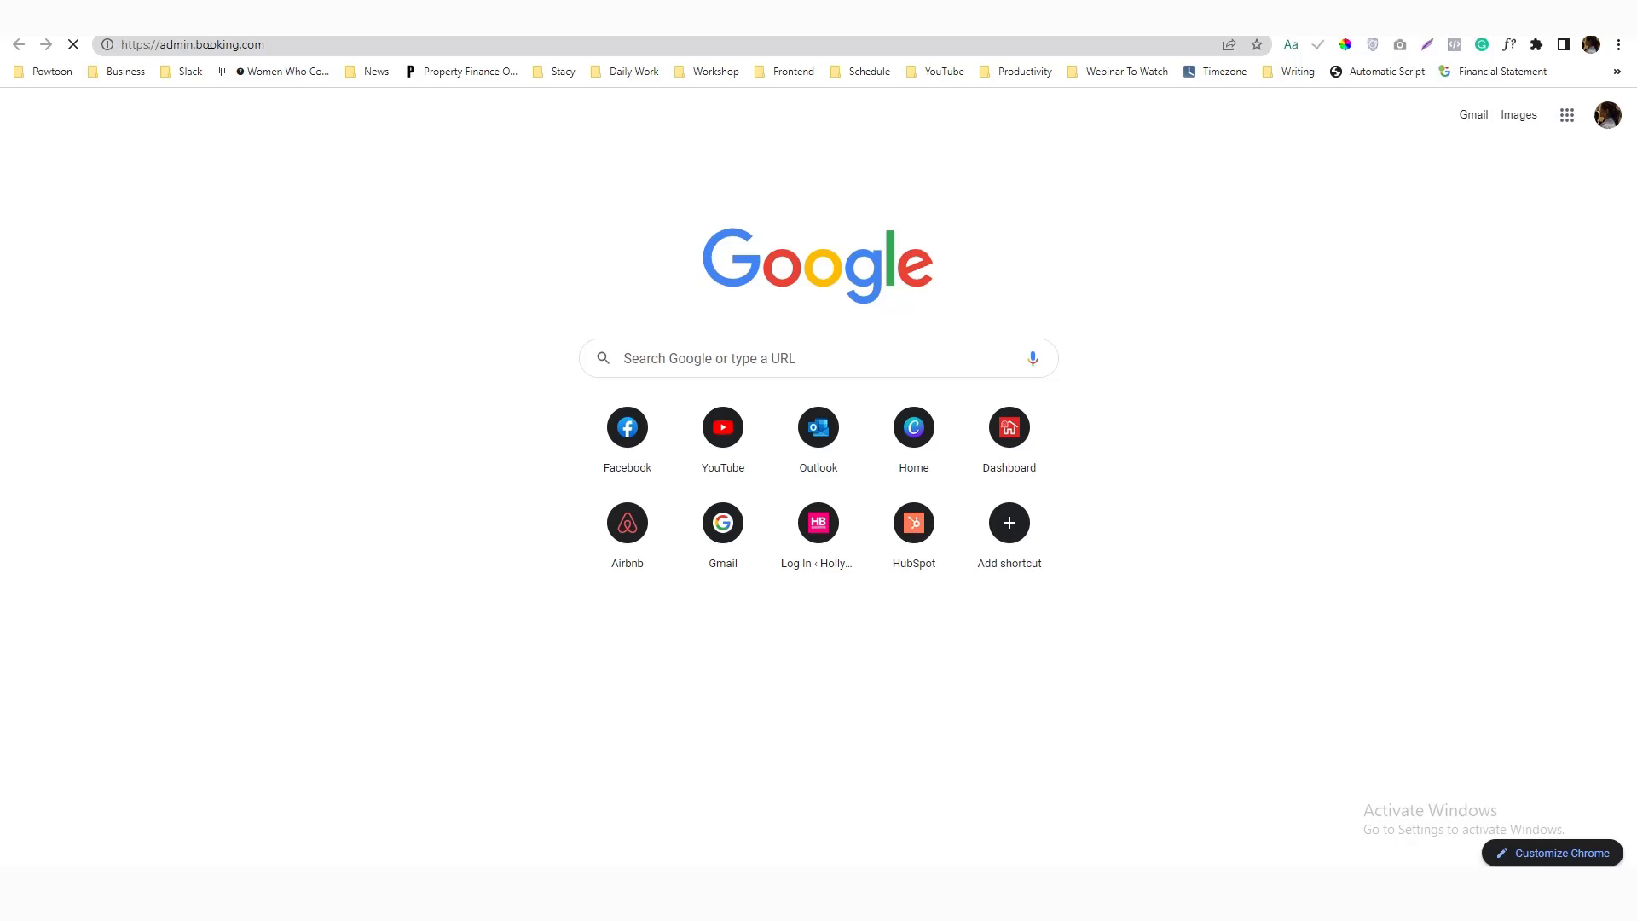
Show the Chrome bookmarks bar
click(1618, 44)
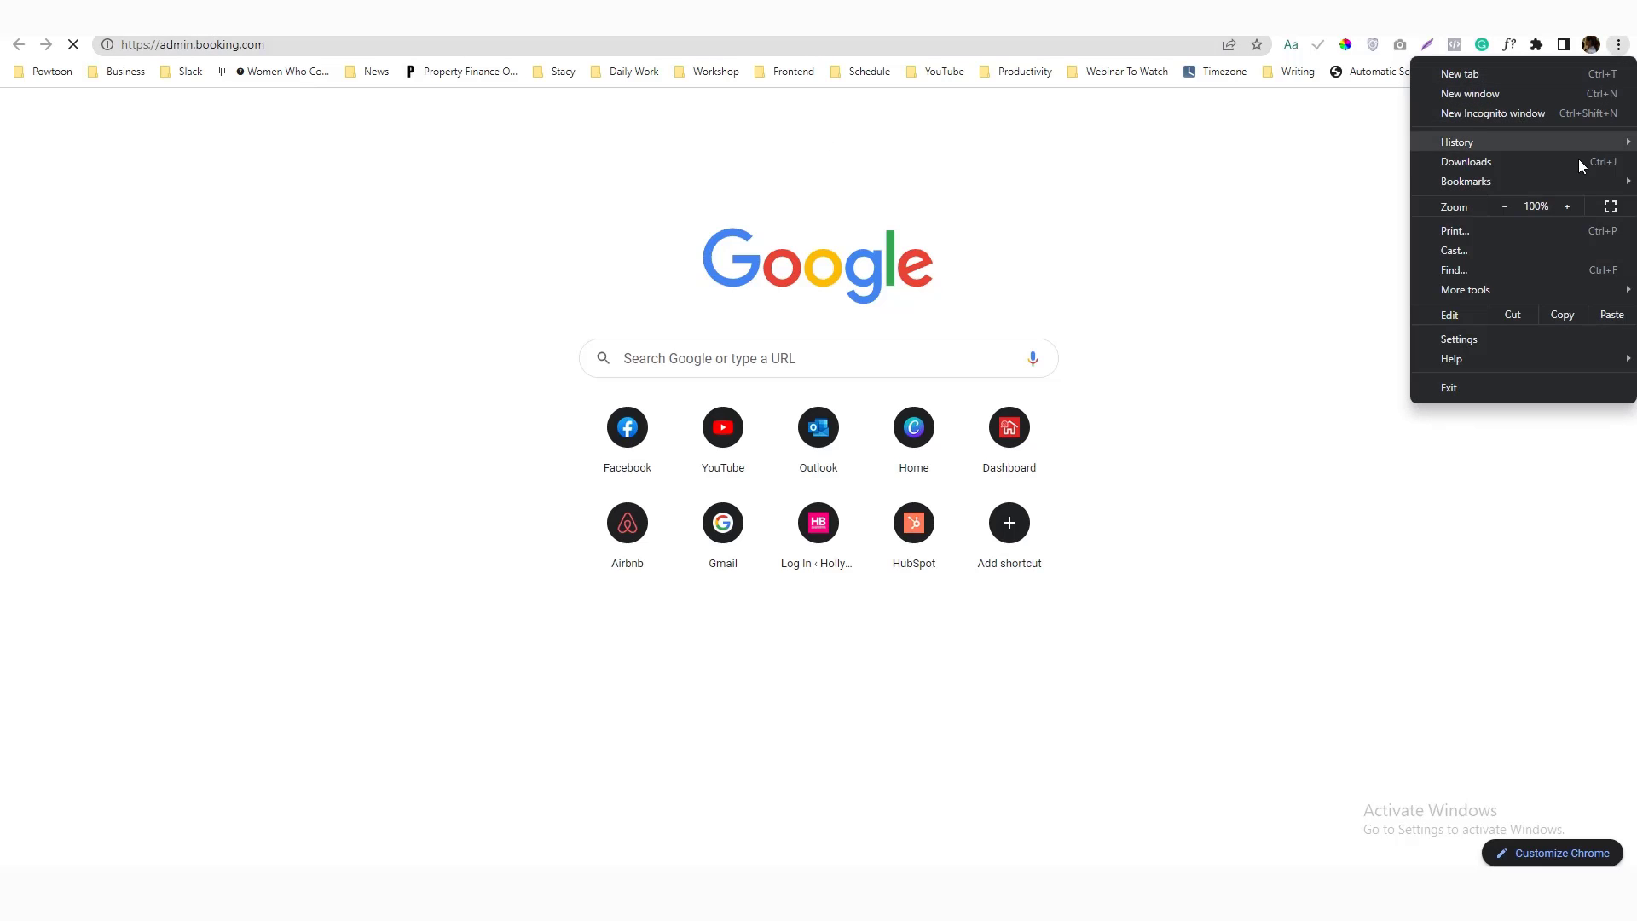
mouse_move(1569, 175)
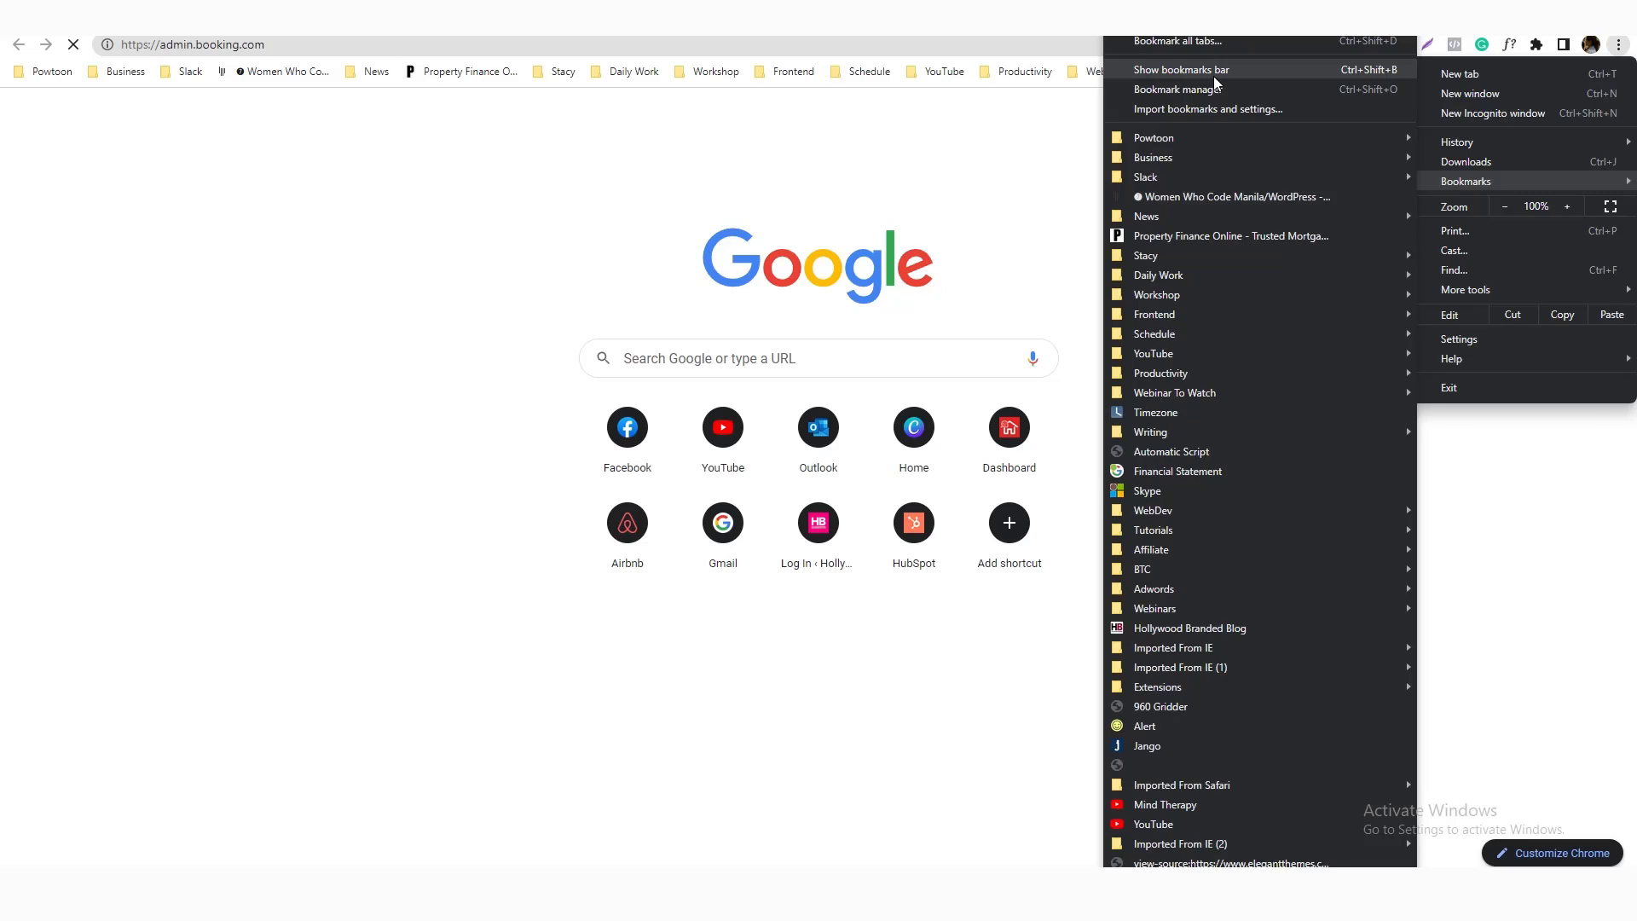
click(1214, 75)
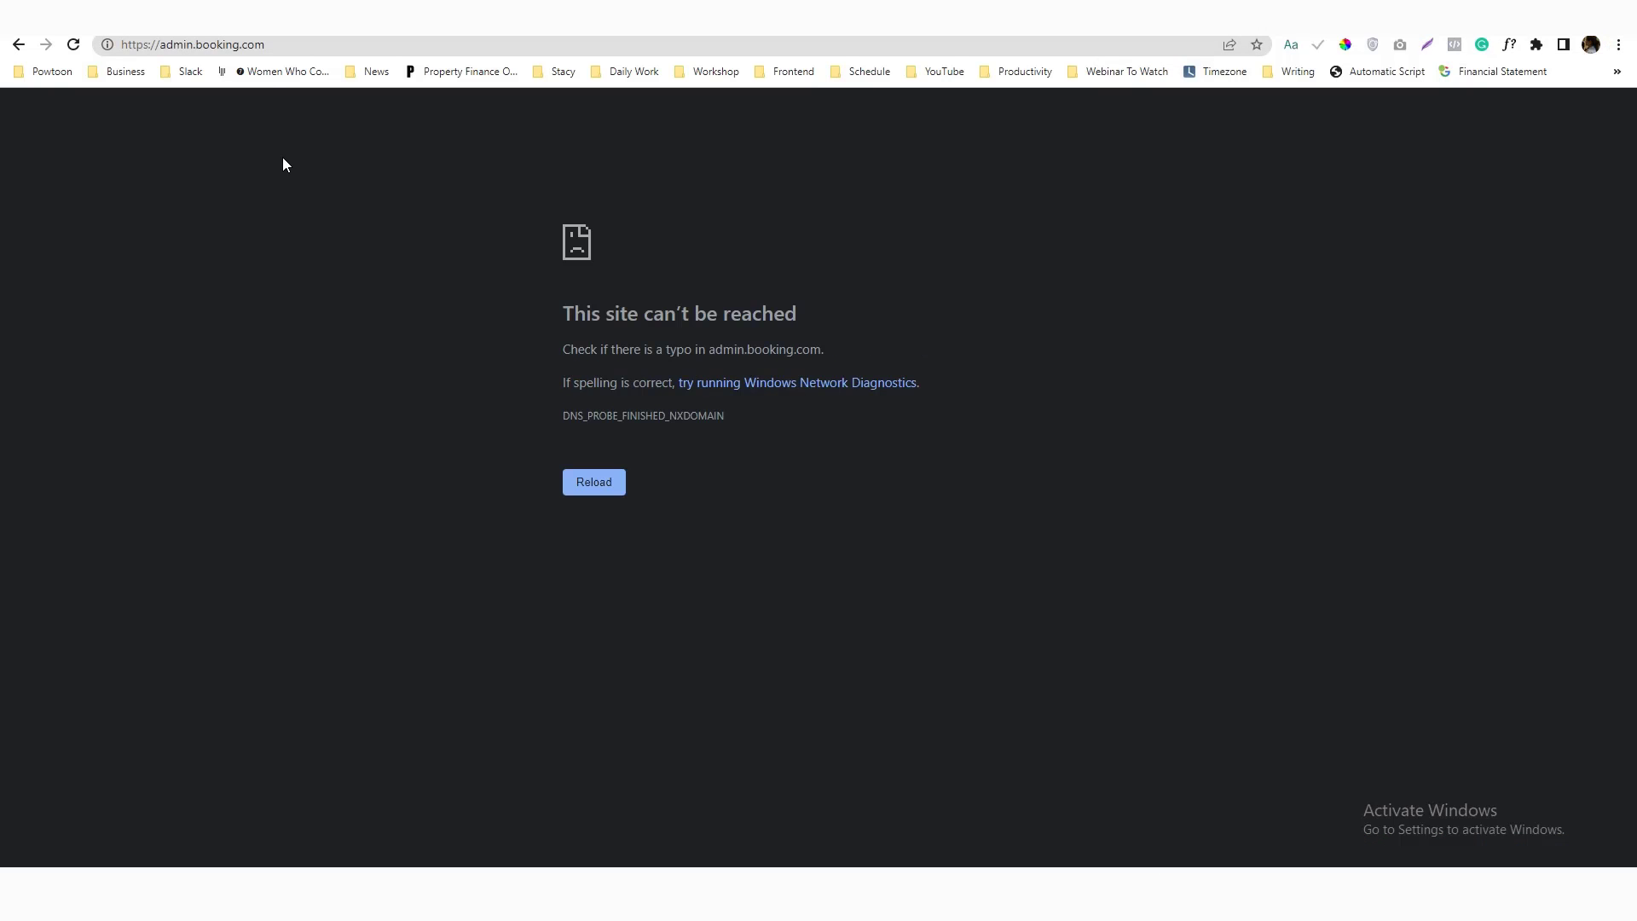
click(273, 44)
click(307, 109)
Get back to My properties through the partner sign-in's Create your partner account option
click(389, 48)
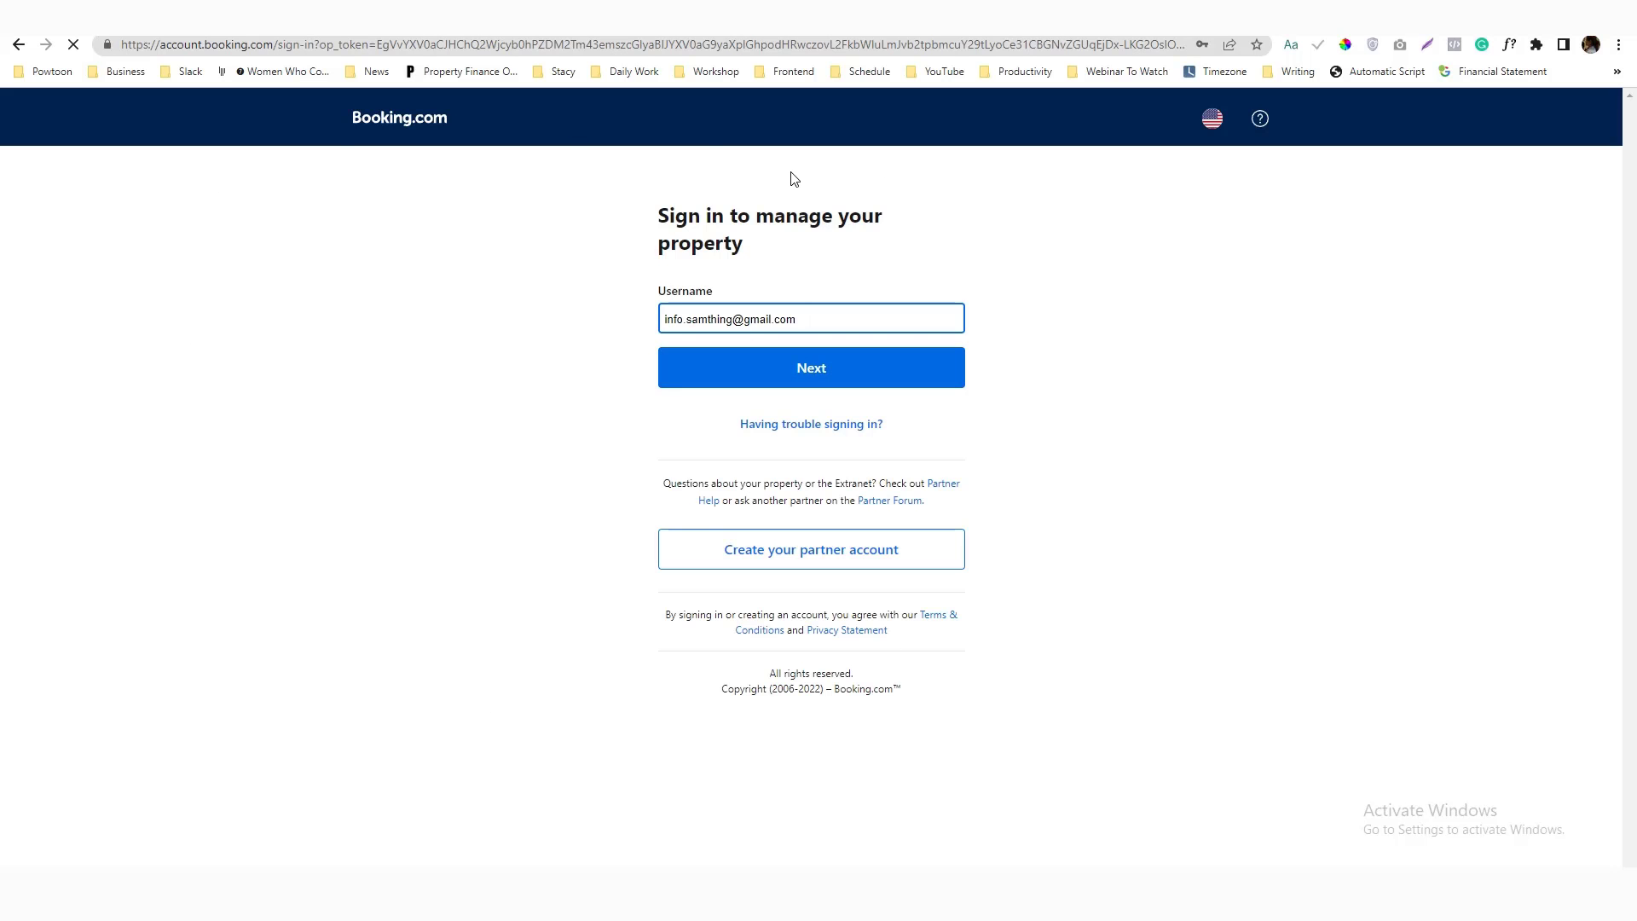
click(761, 563)
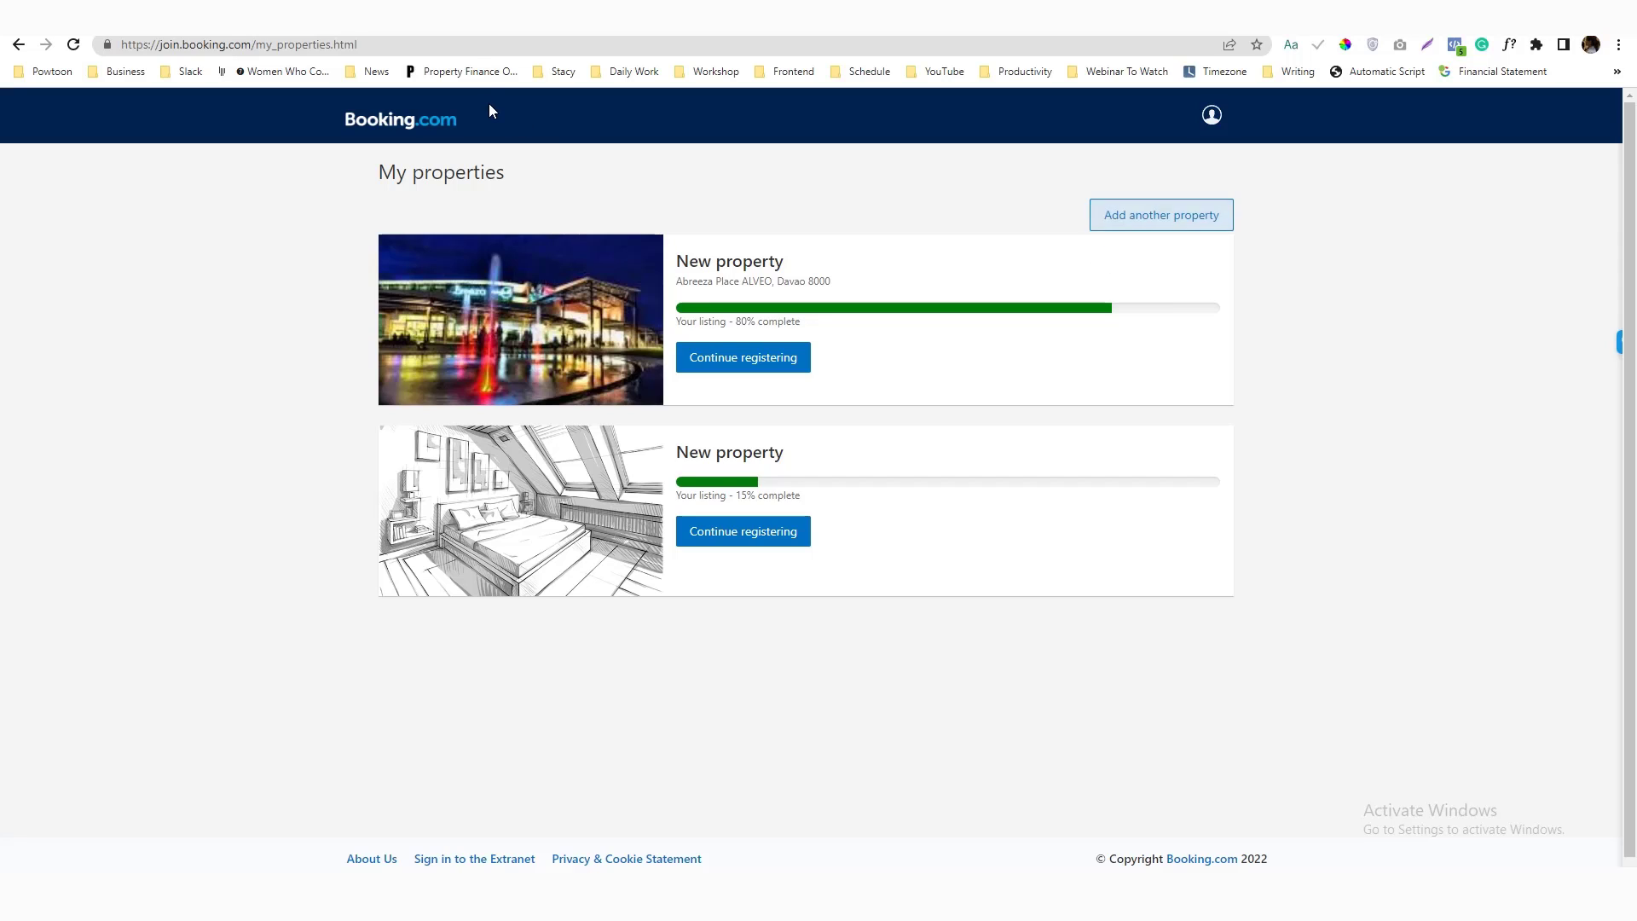
Reload the My properties page and choose Add another property
click(477, 47)
key(ctrl+a)
key(Return)
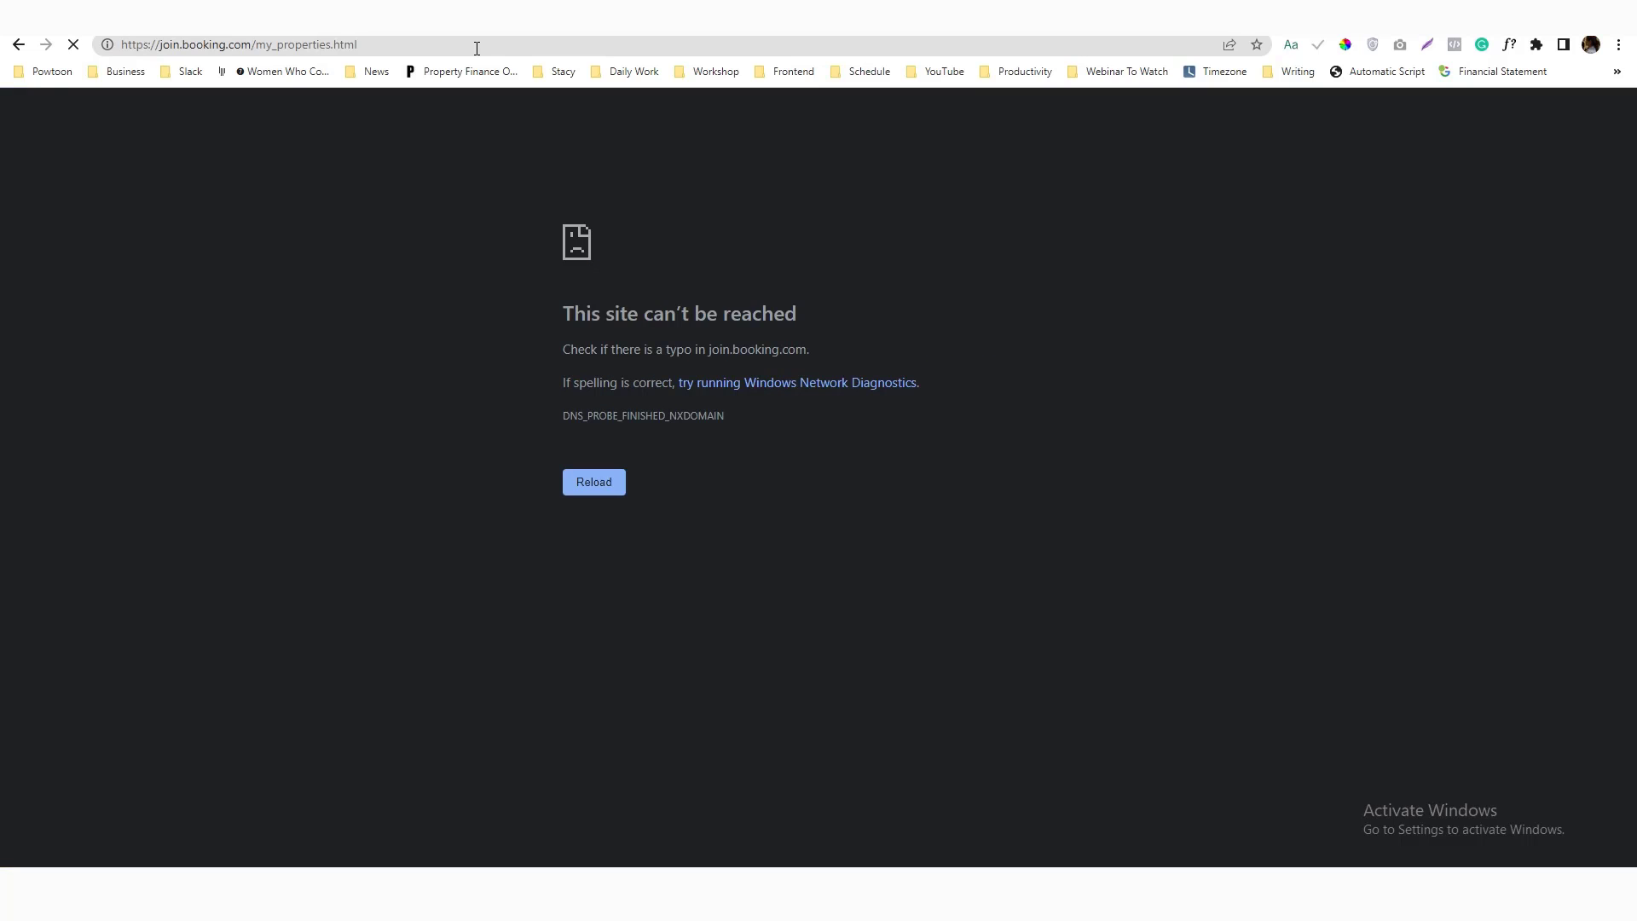
click(476, 48)
key(Return)
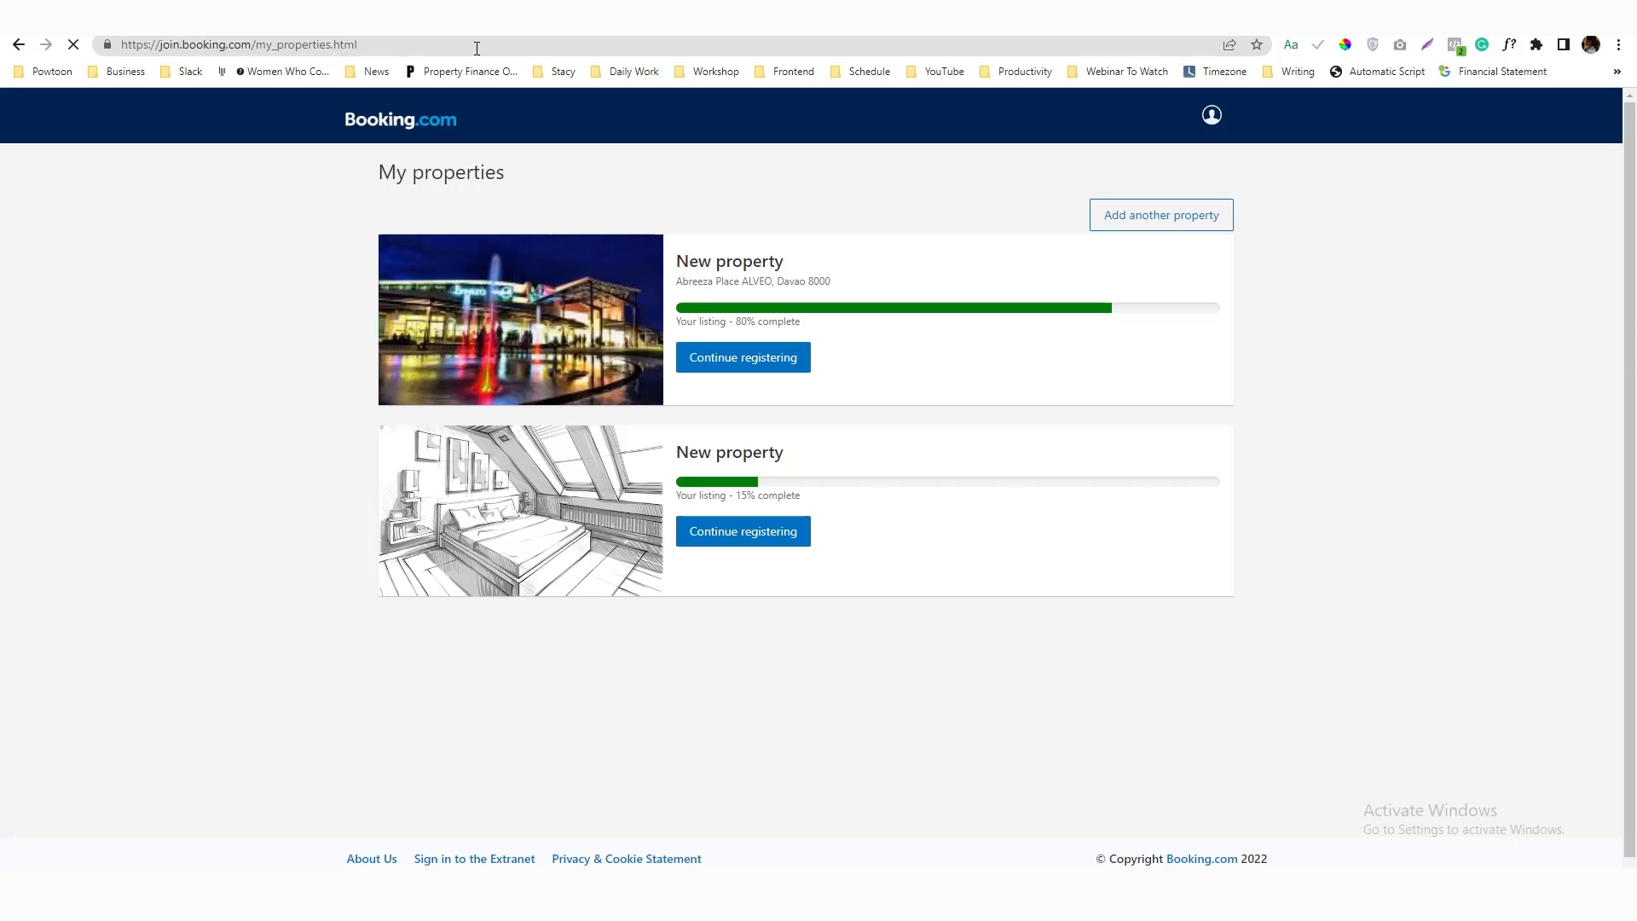
click(1099, 220)
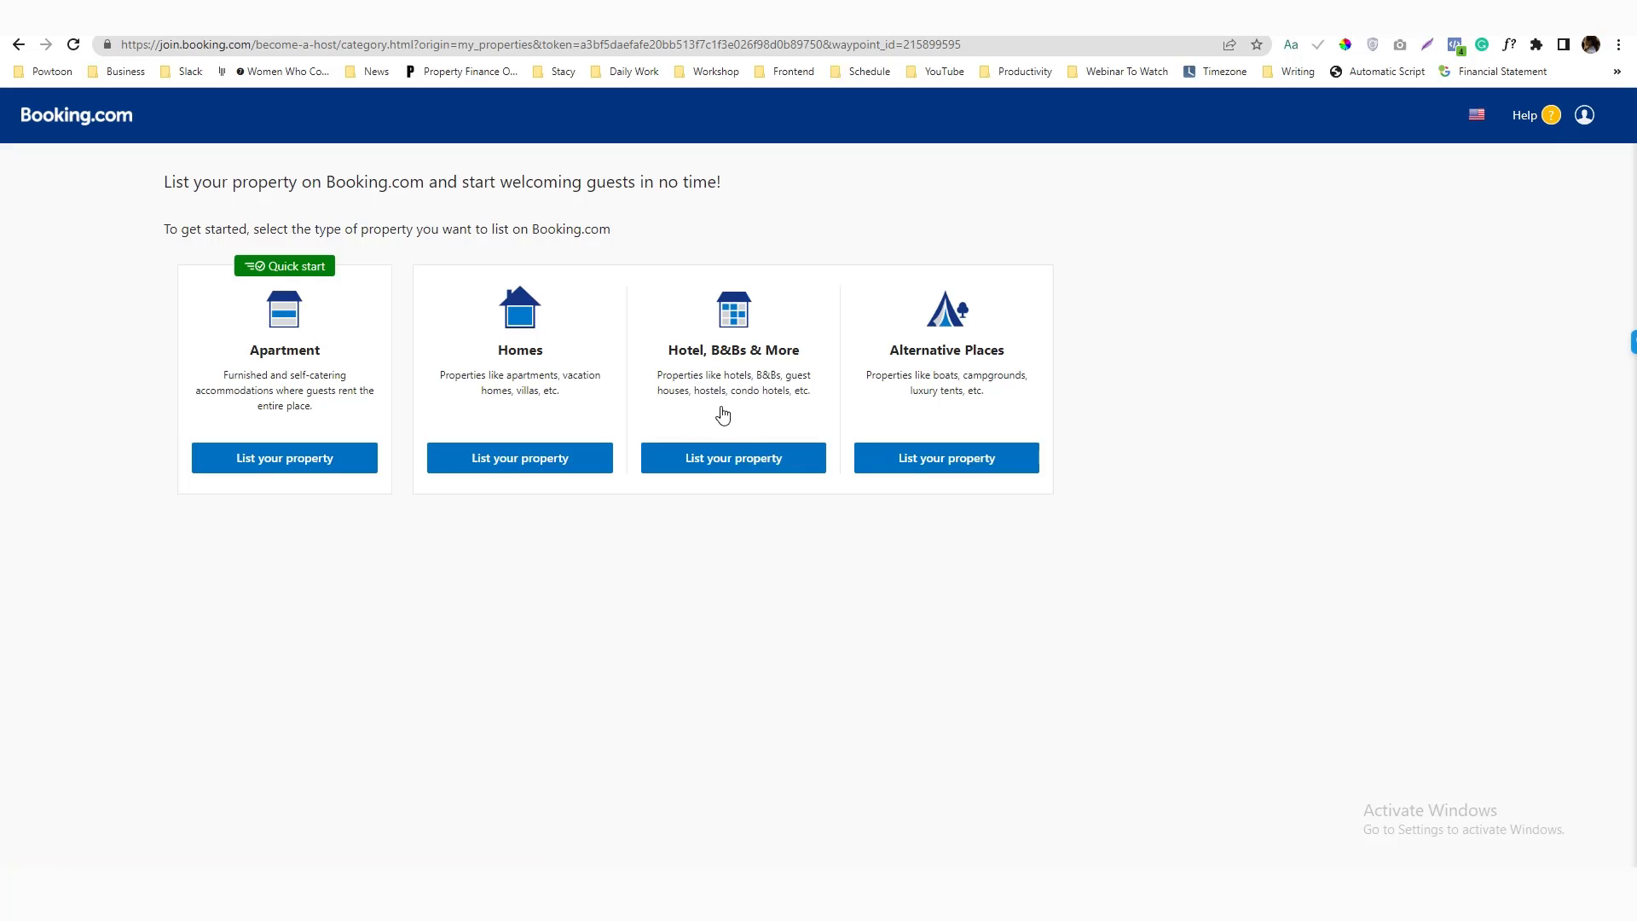
Under Hotel, B&Bs & More, select the Condo hotel category and continue
click(729, 464)
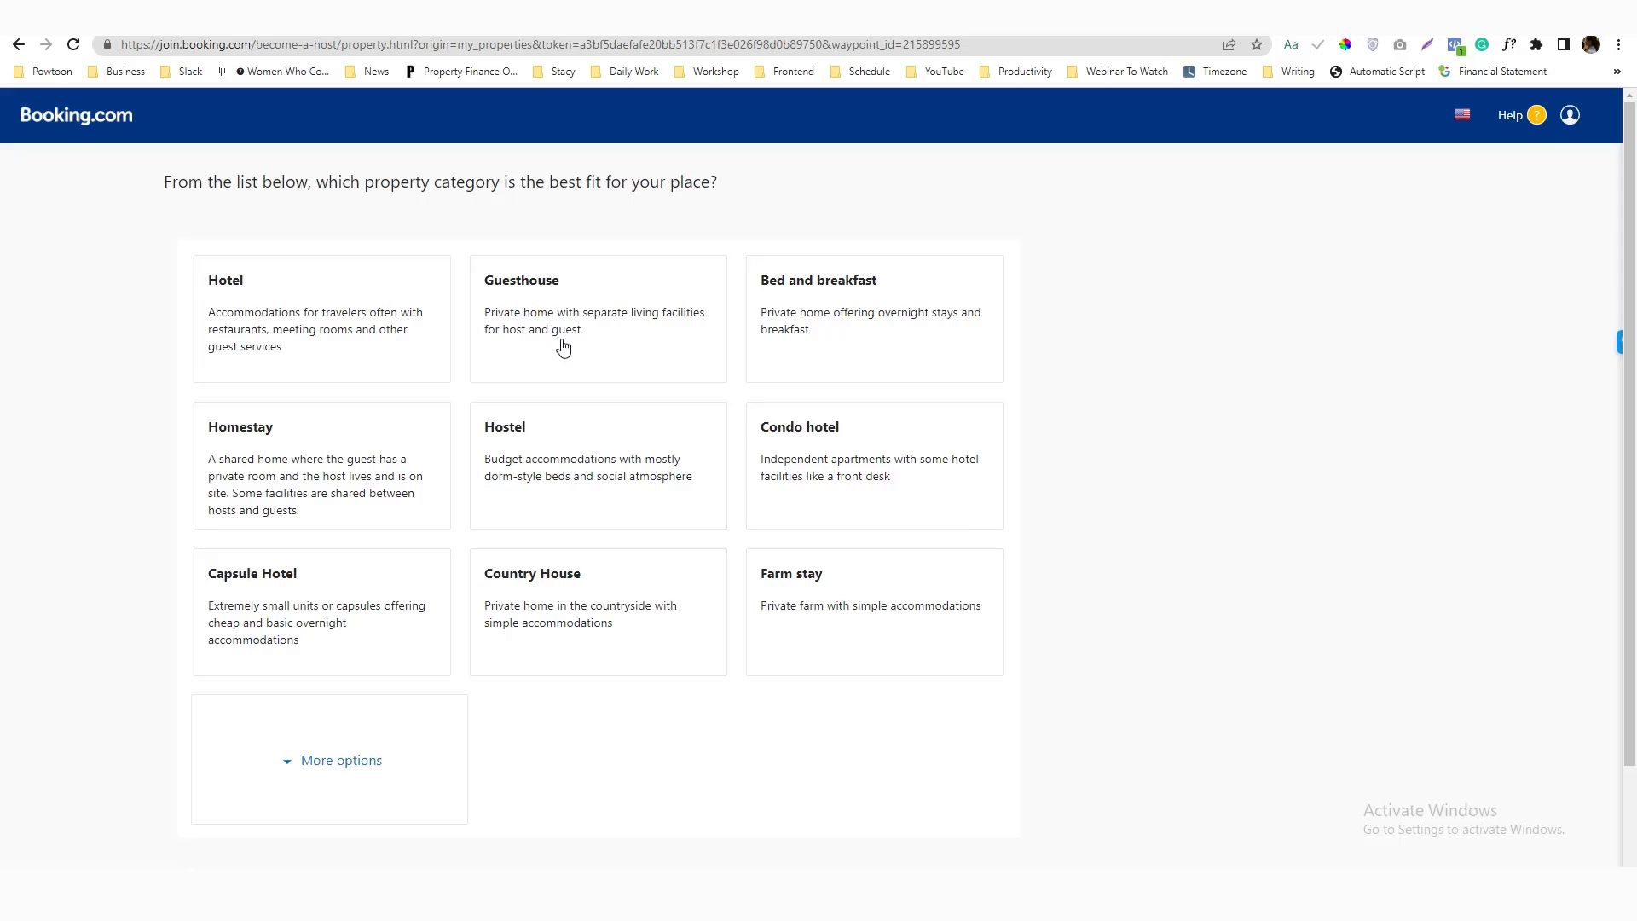
click(802, 475)
scroll(673, 536, down, 2)
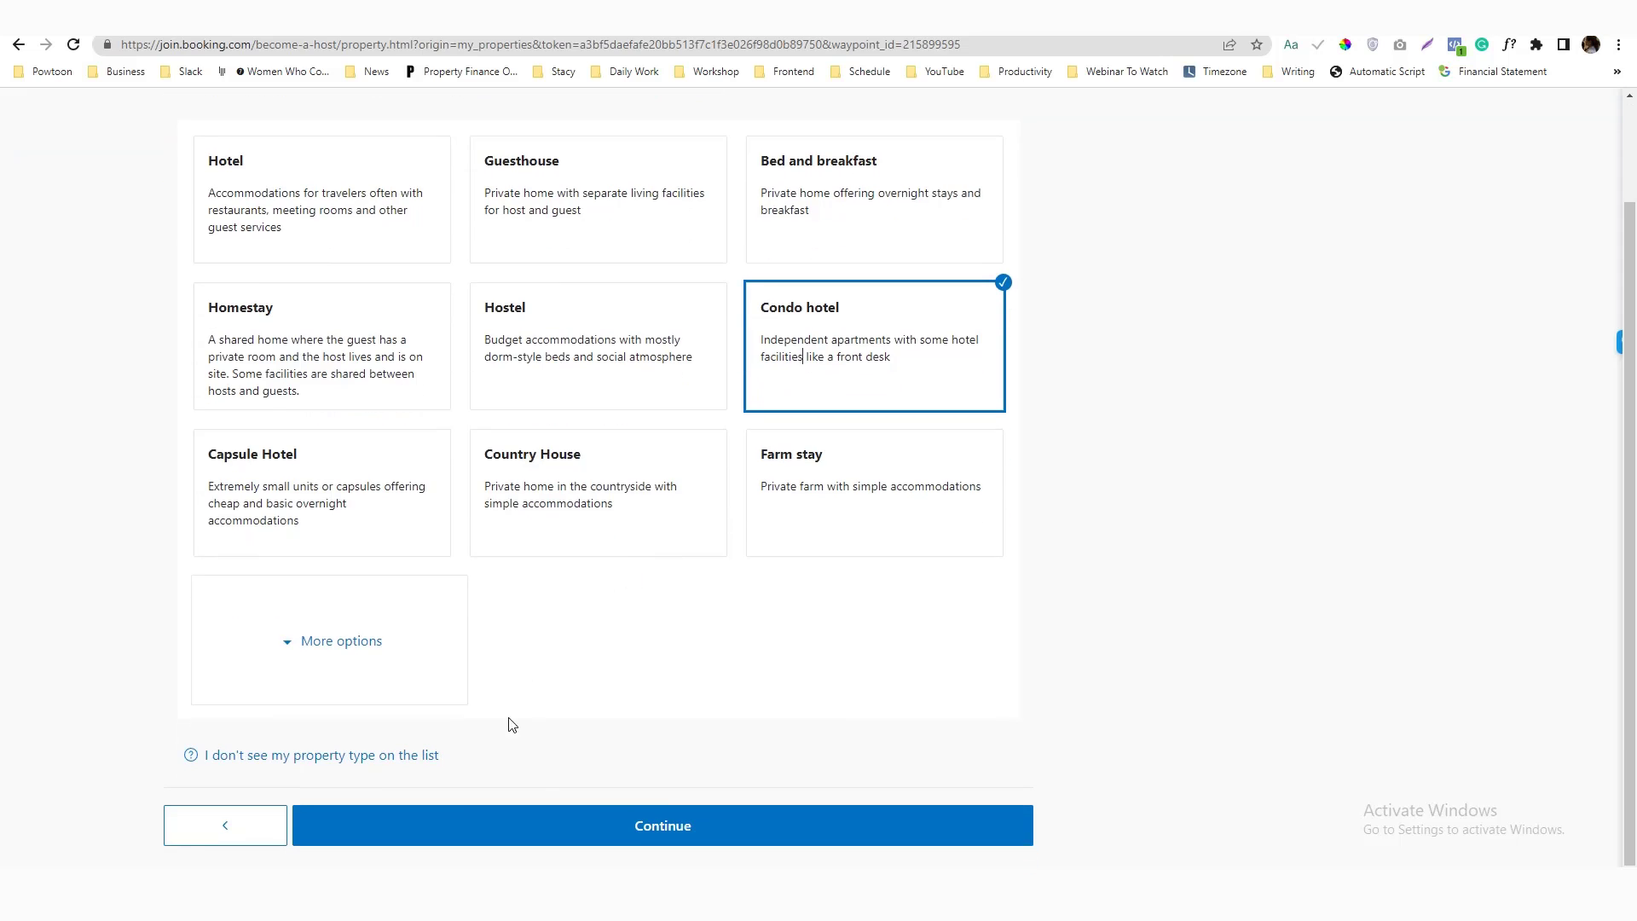
click(595, 831)
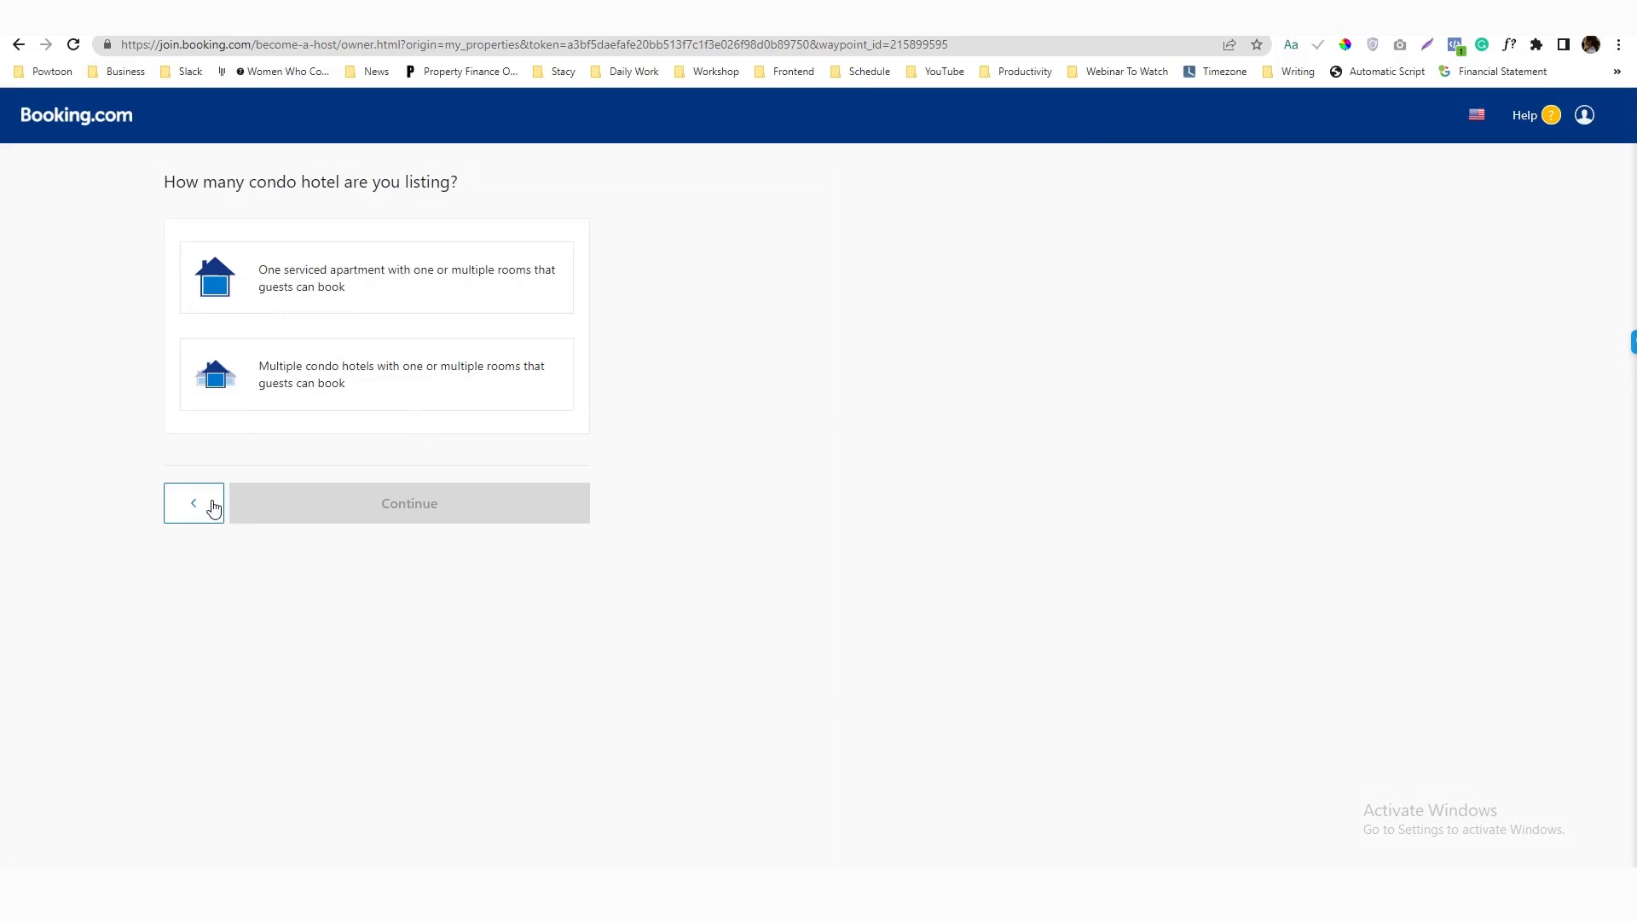
click(210, 506)
click(287, 753)
scroll(394, 638, down, 5)
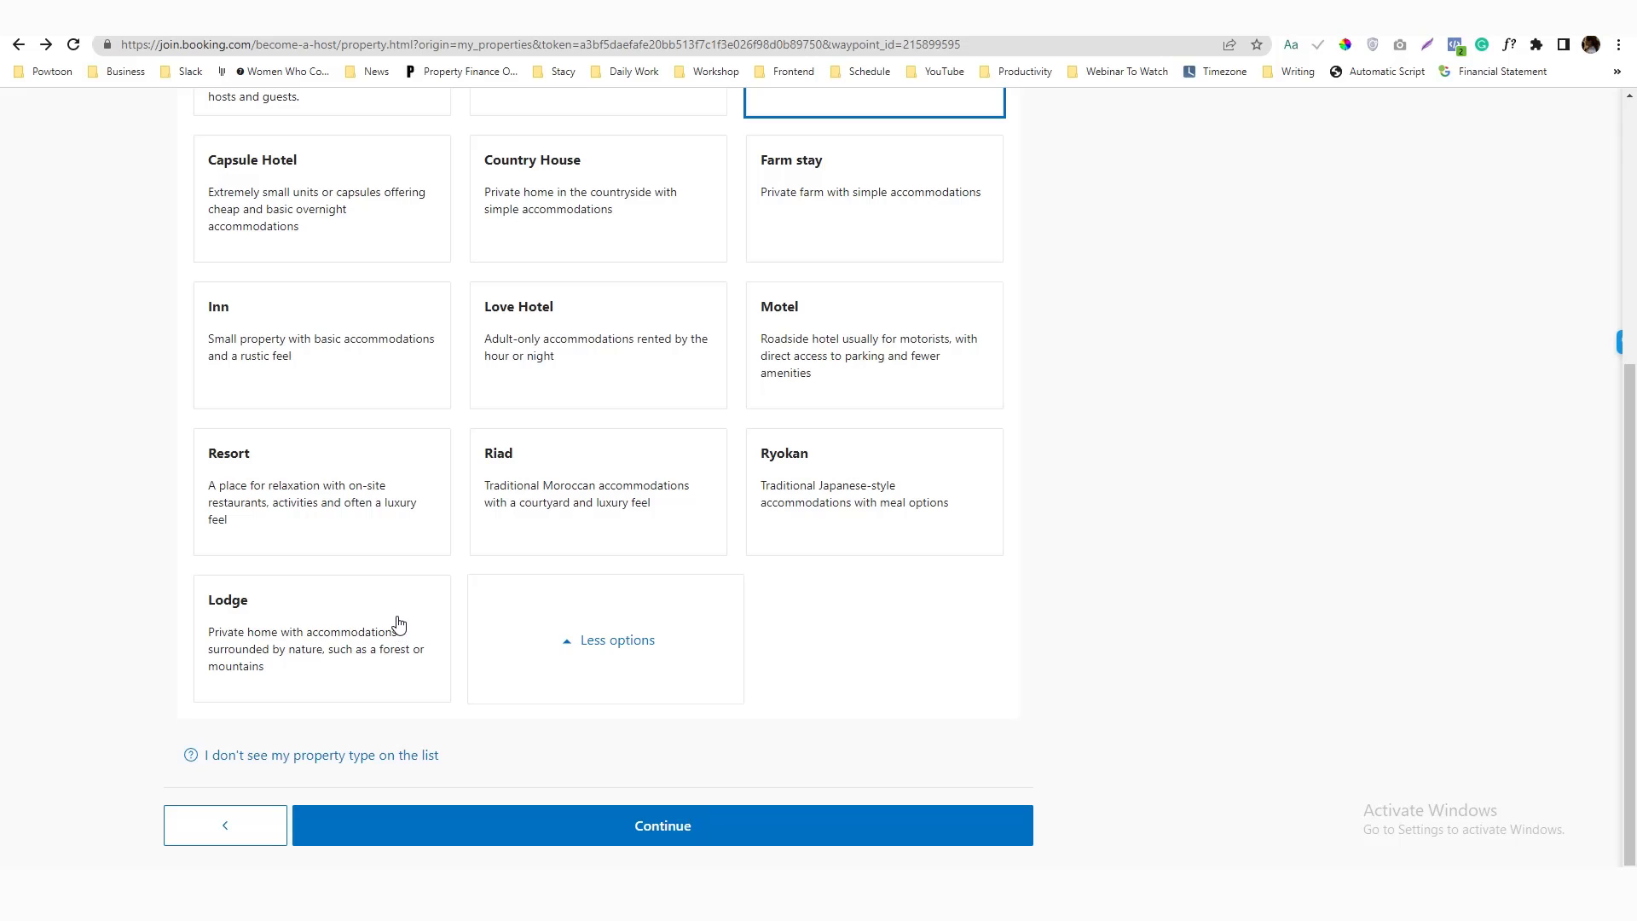
scroll(399, 625, up, 5)
scroll(648, 594, down, 5)
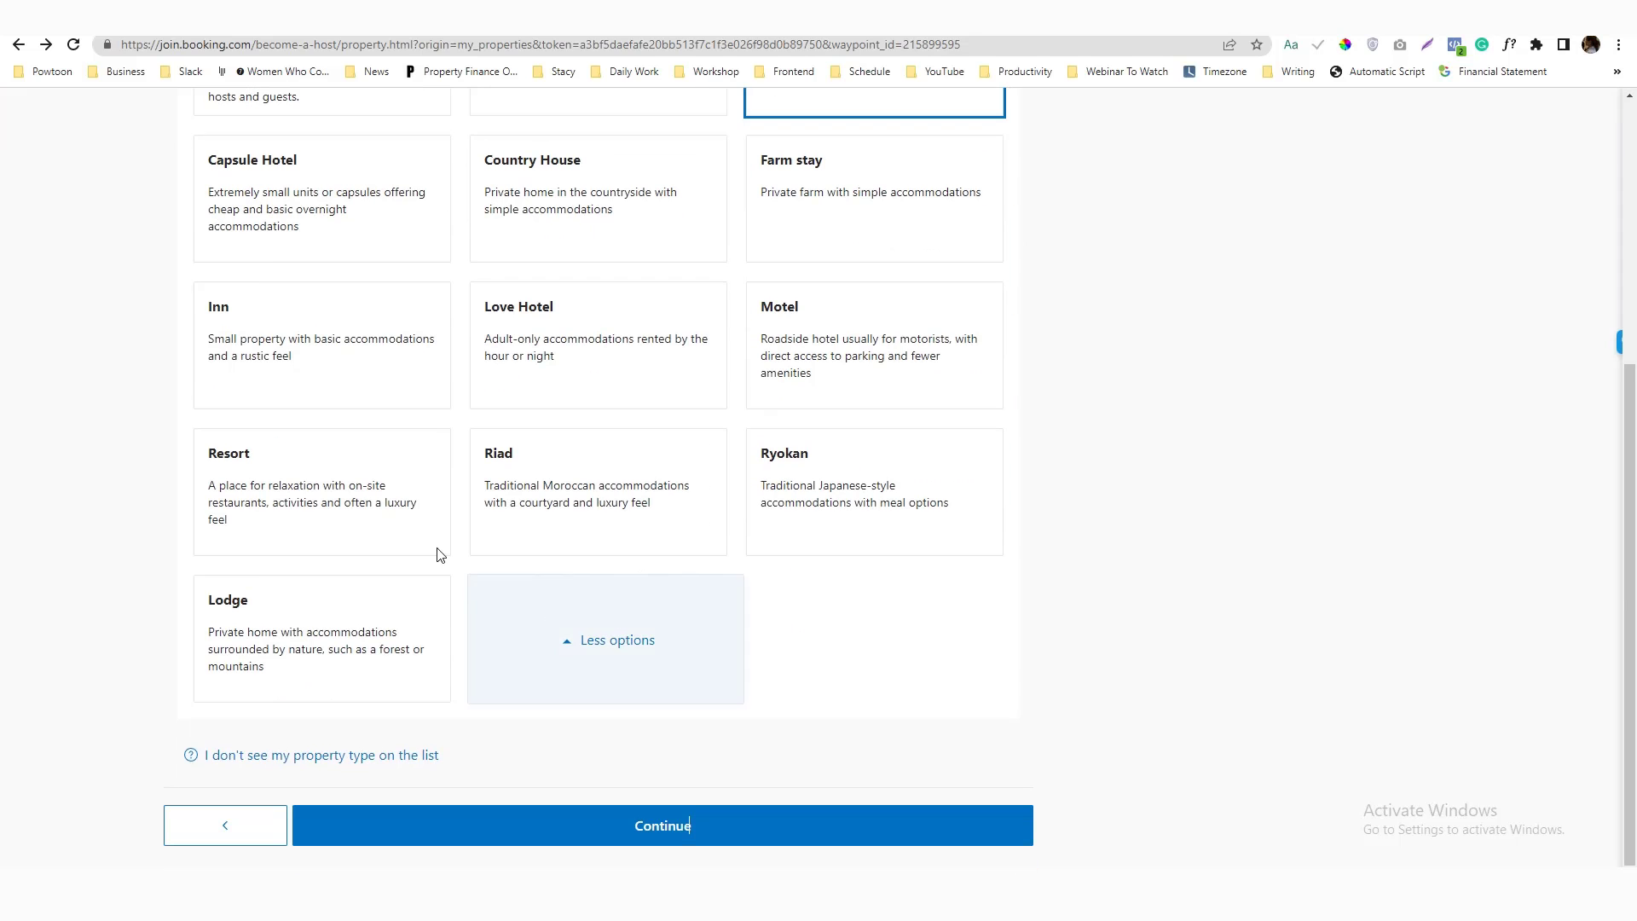
click(753, 835)
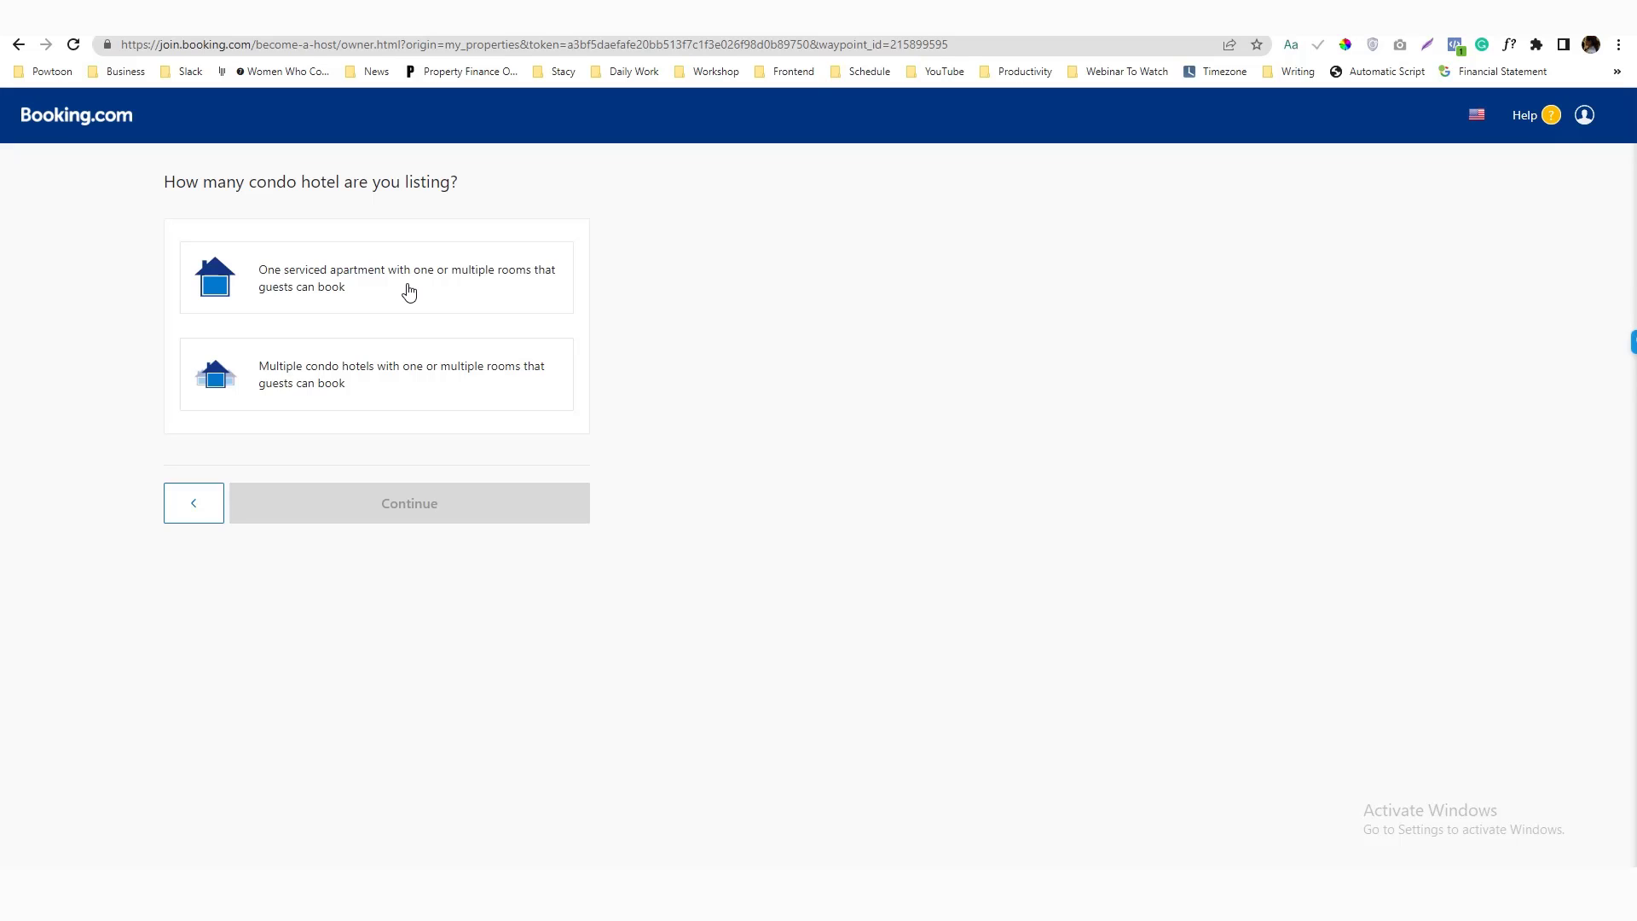
Choose one serviced apartment with one or multiple rooms and confirm the description fits
click(410, 292)
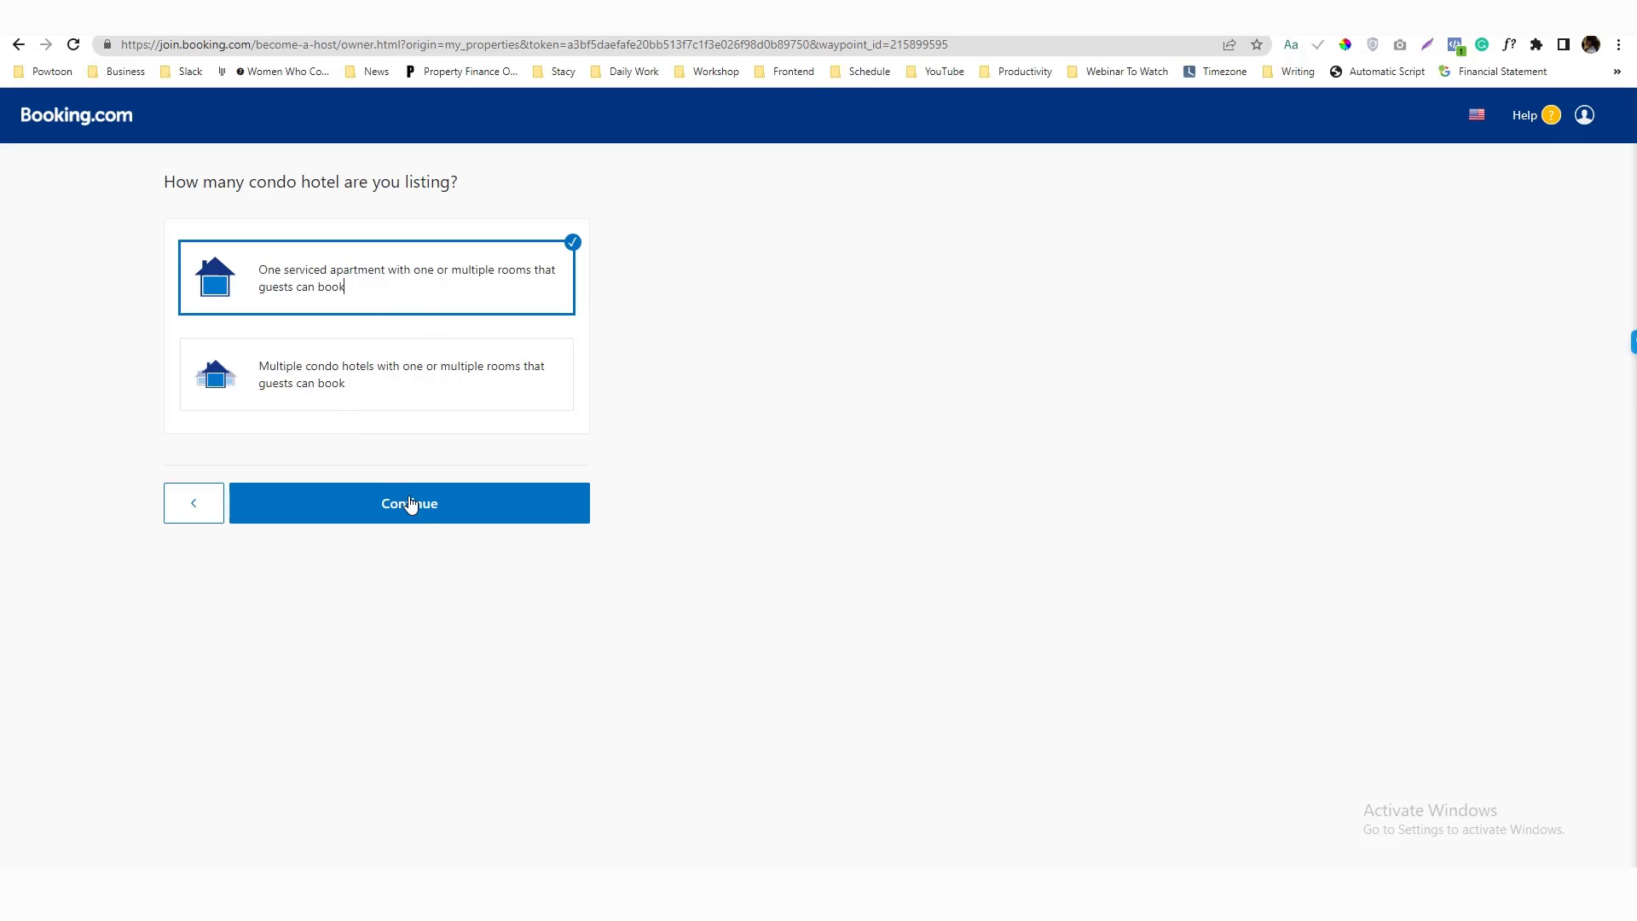
click(486, 511)
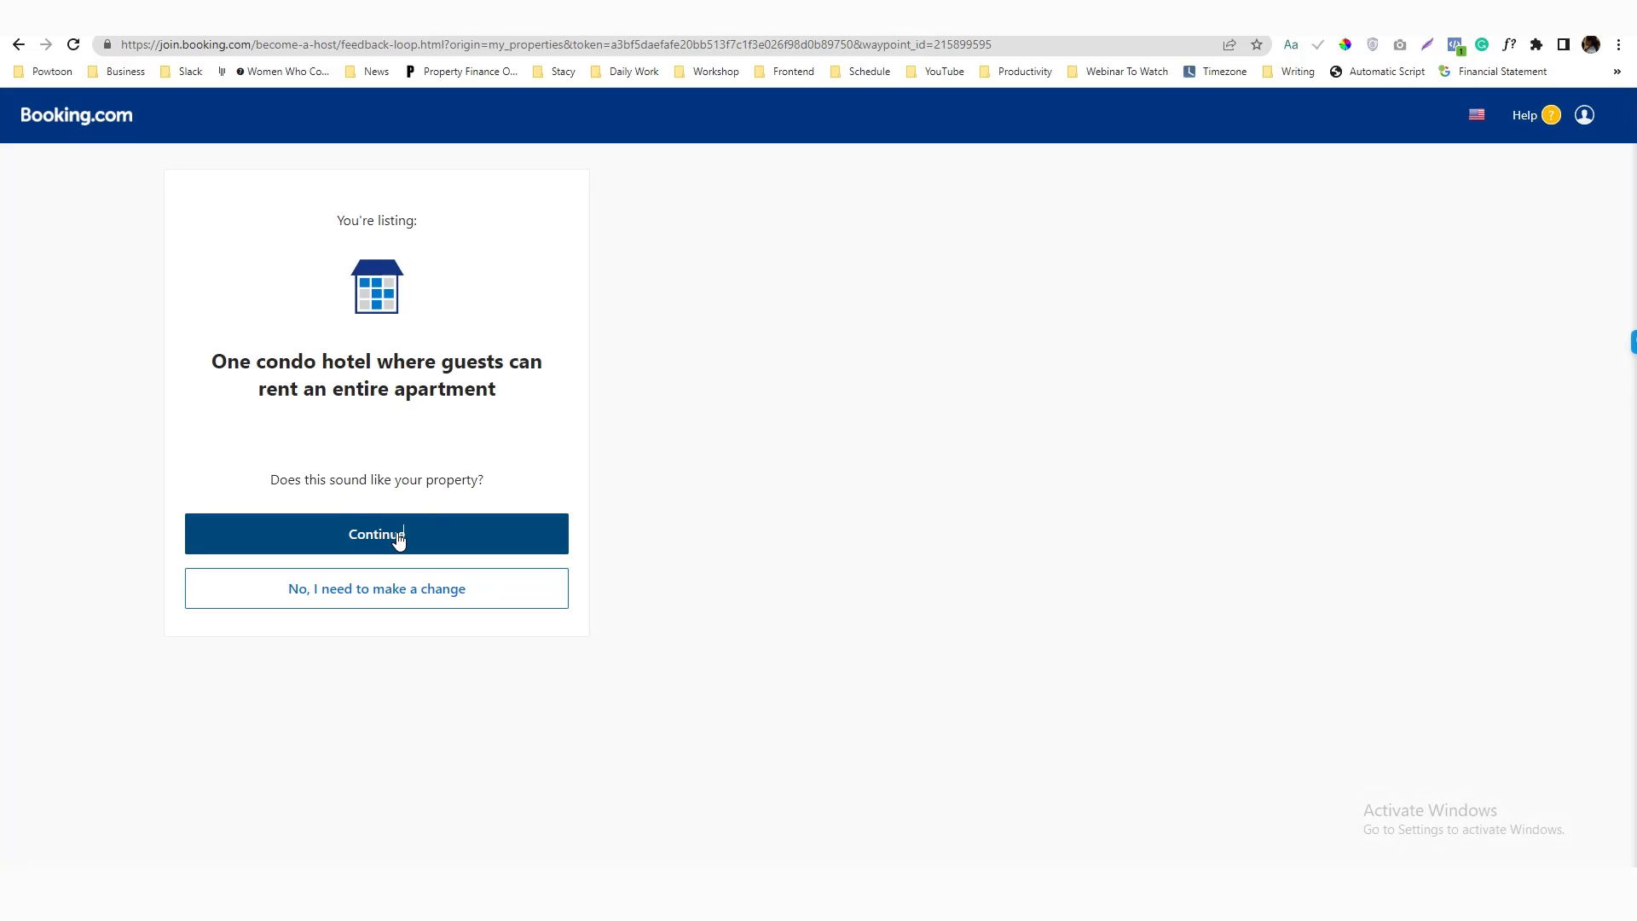
click(418, 537)
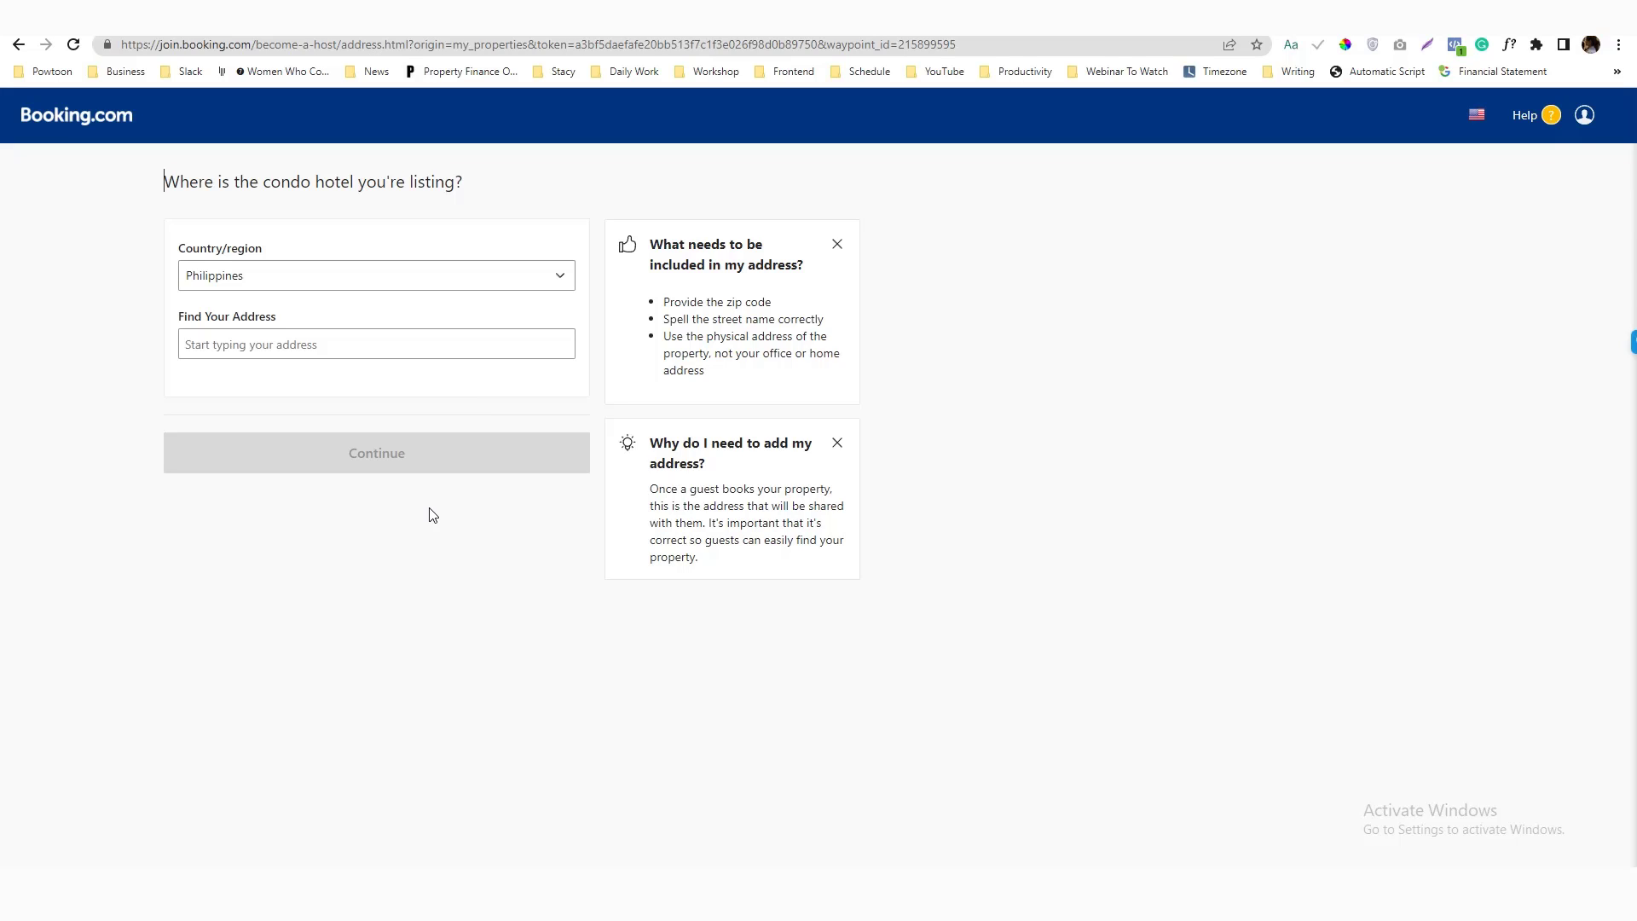
click(354, 347)
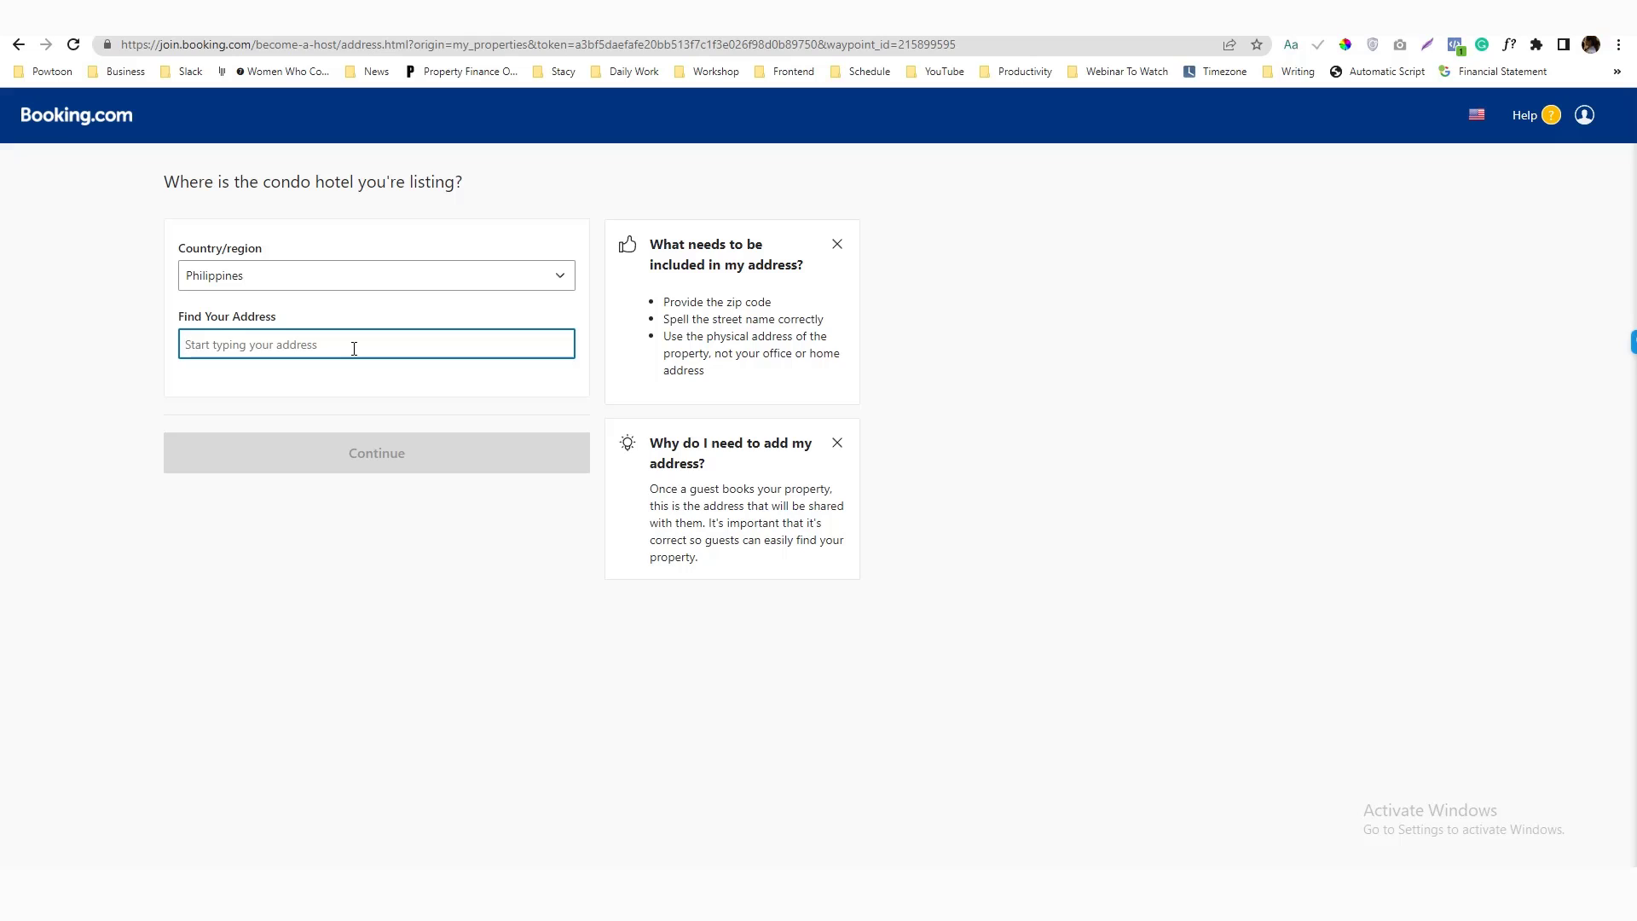
text(Jp)
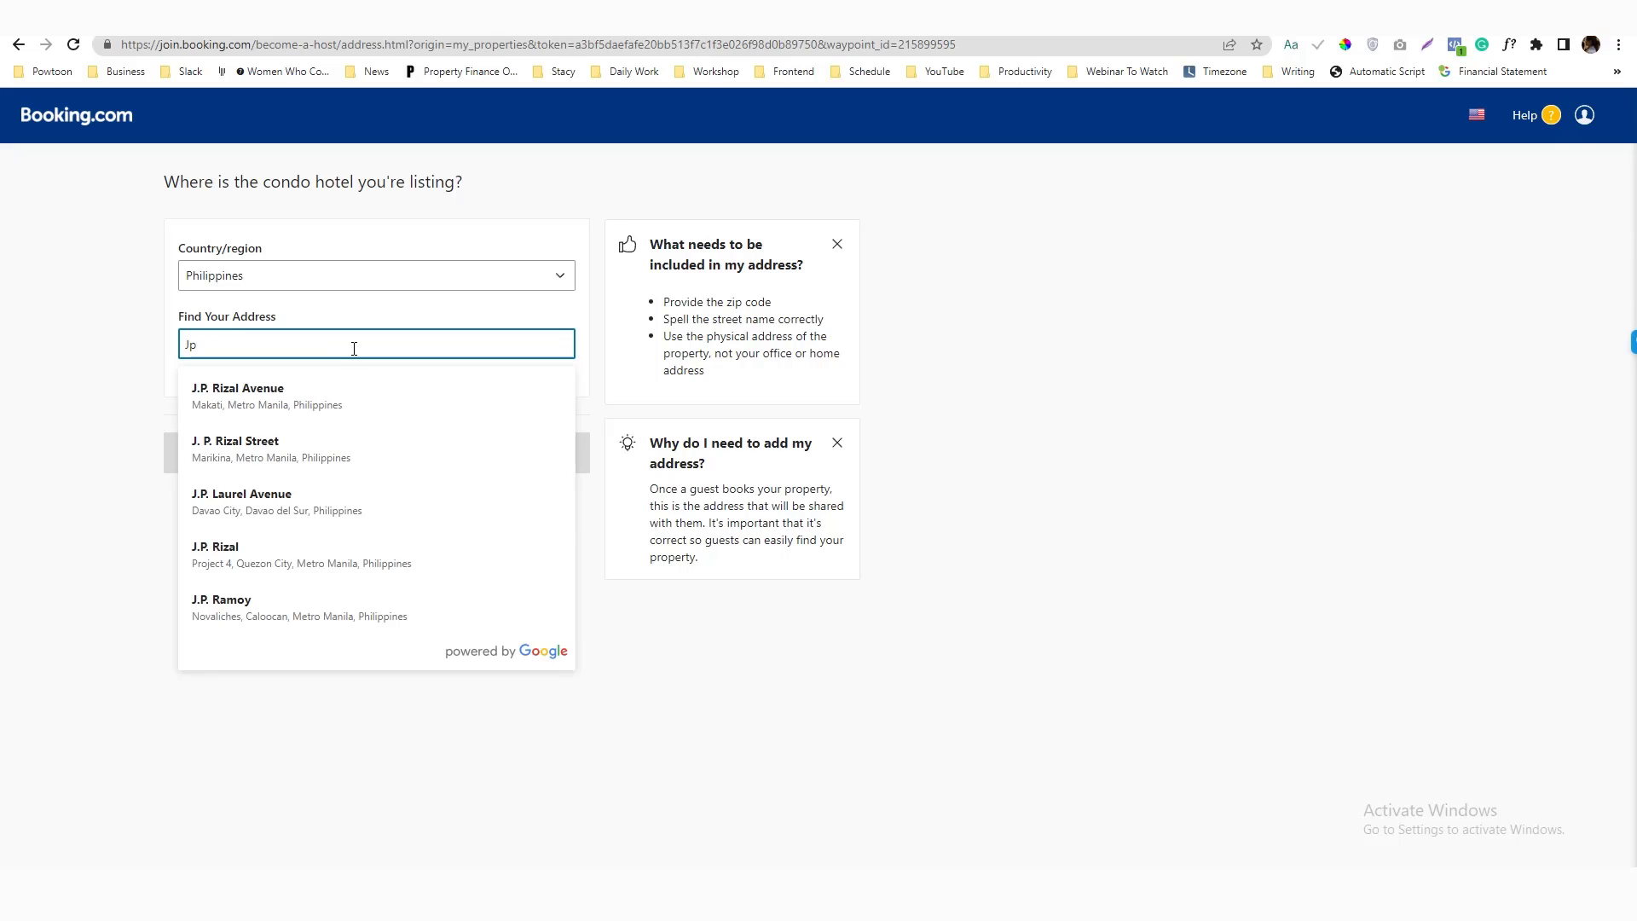
key(BackSpace)
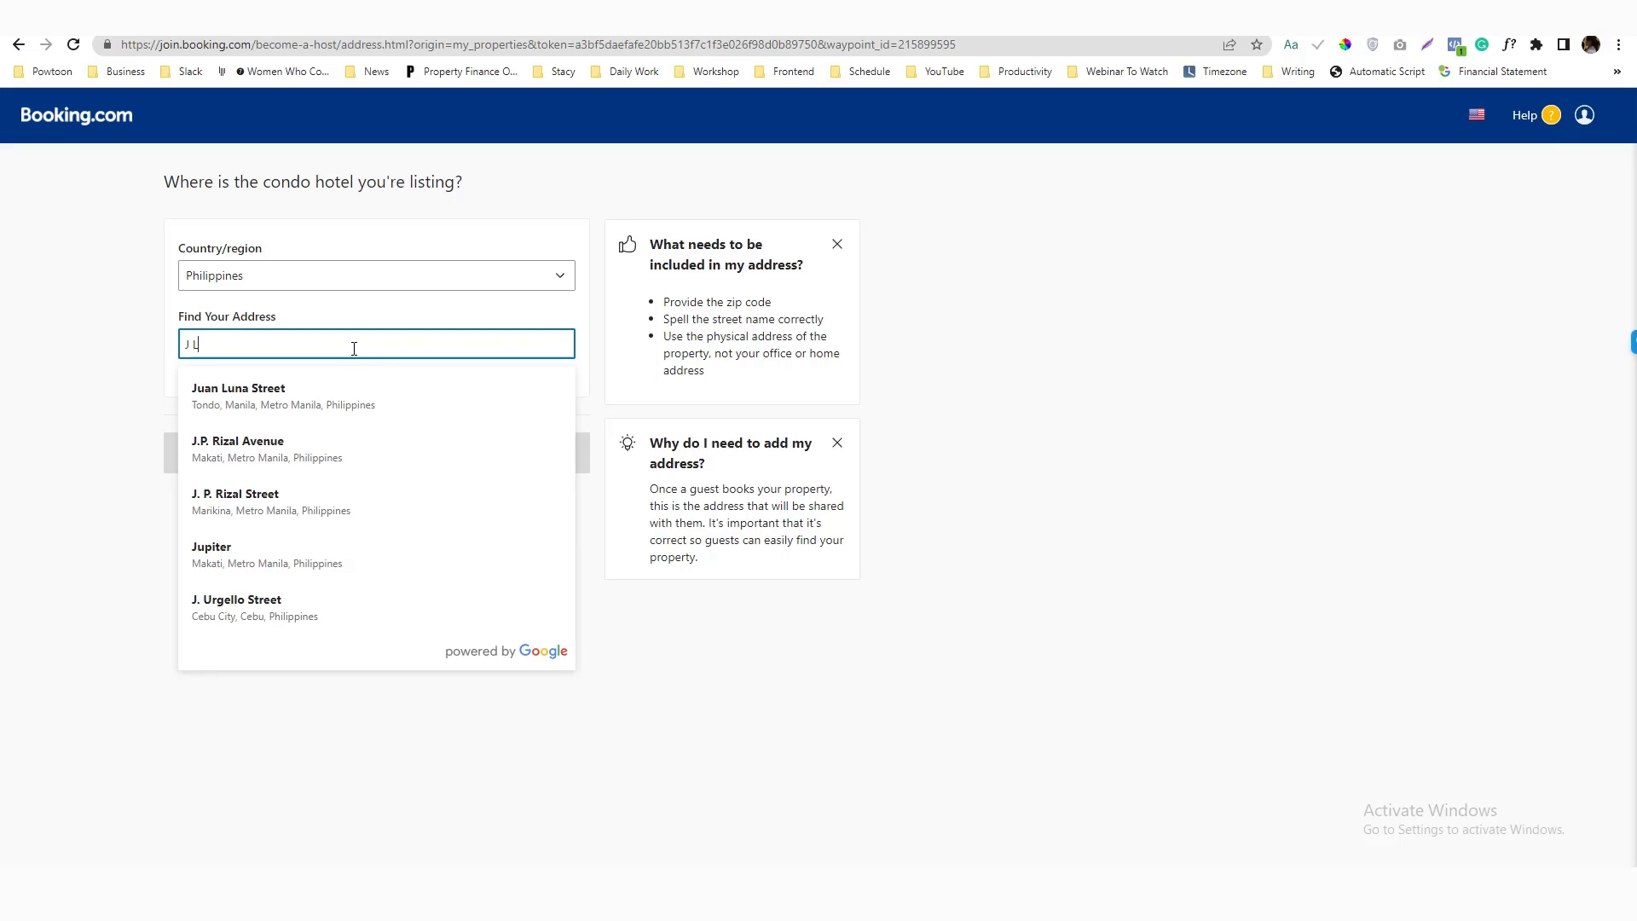
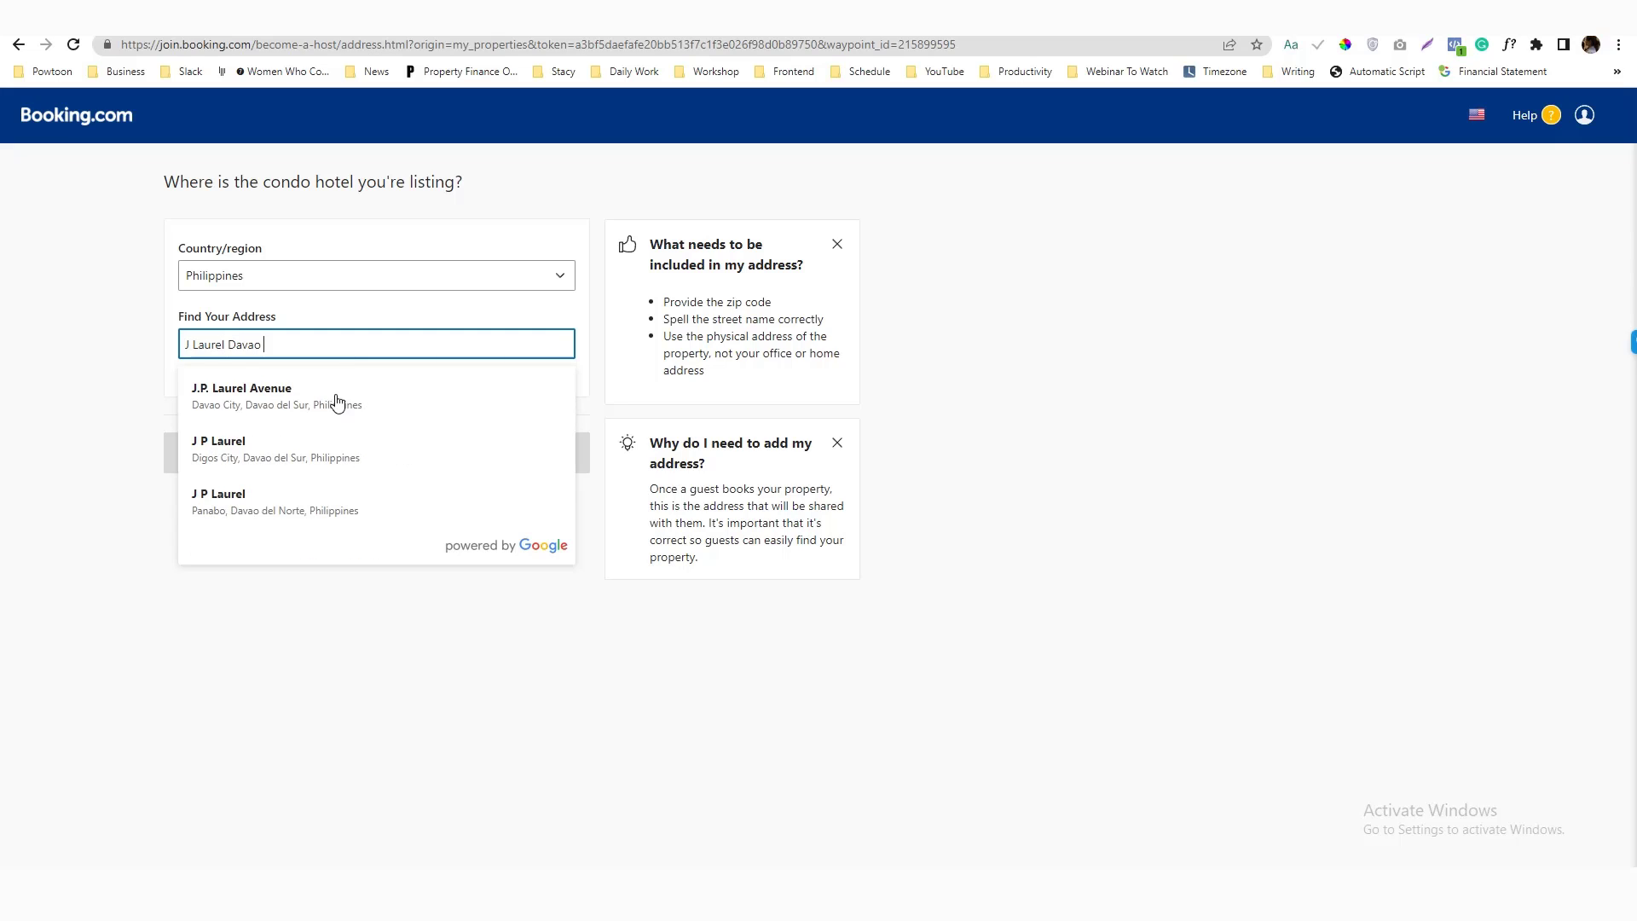
click(336, 401)
click(298, 456)
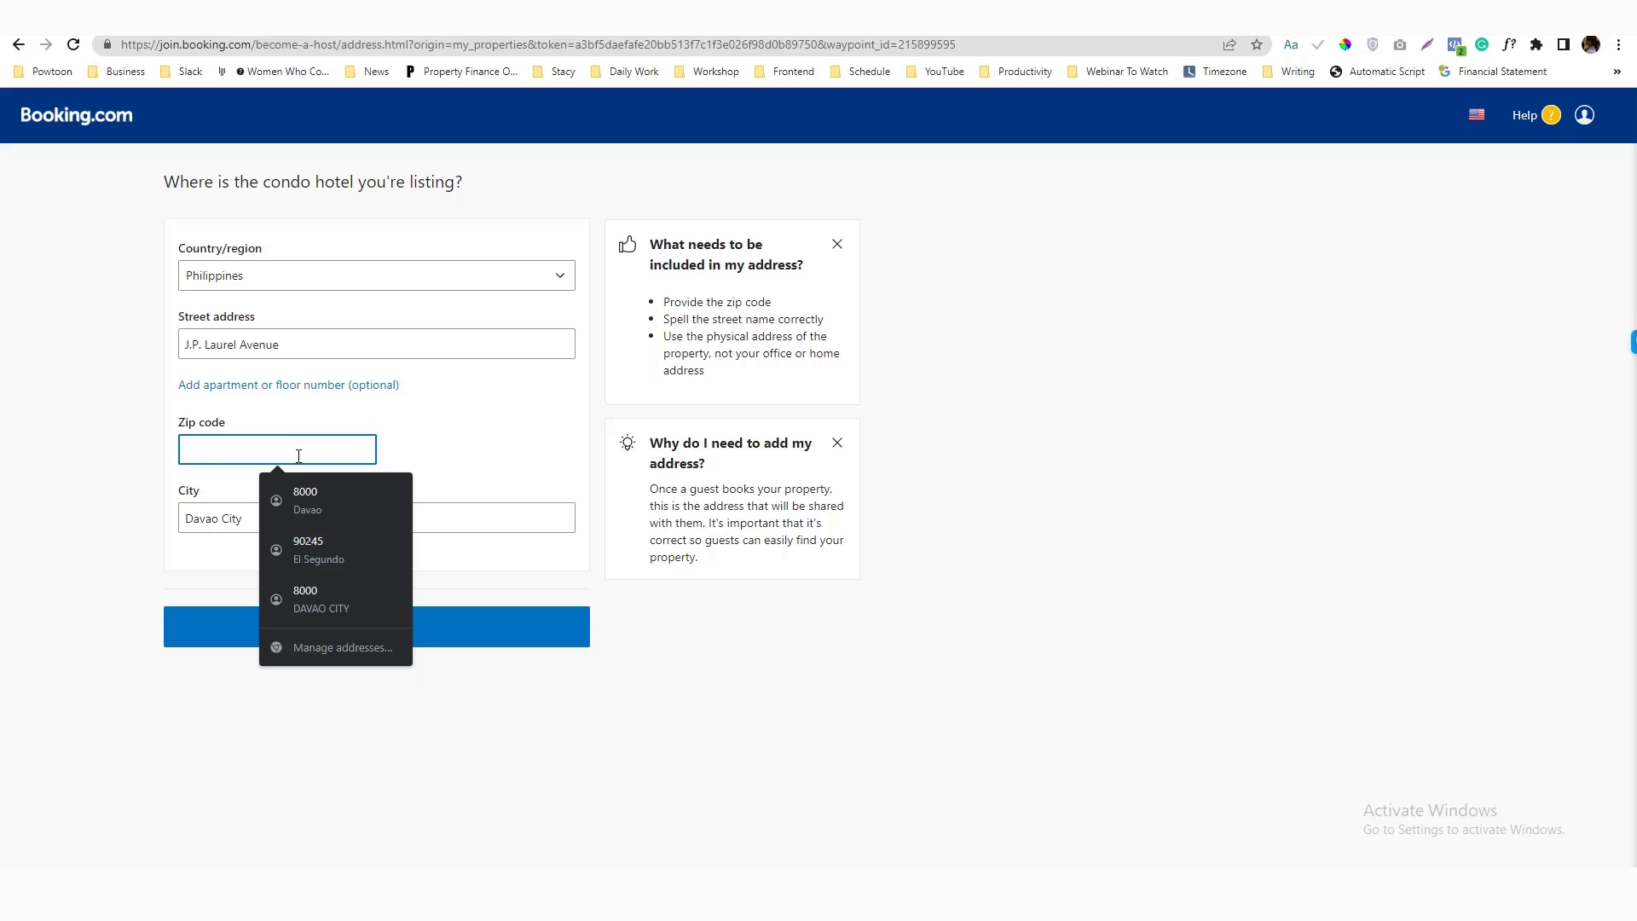
text(8000)
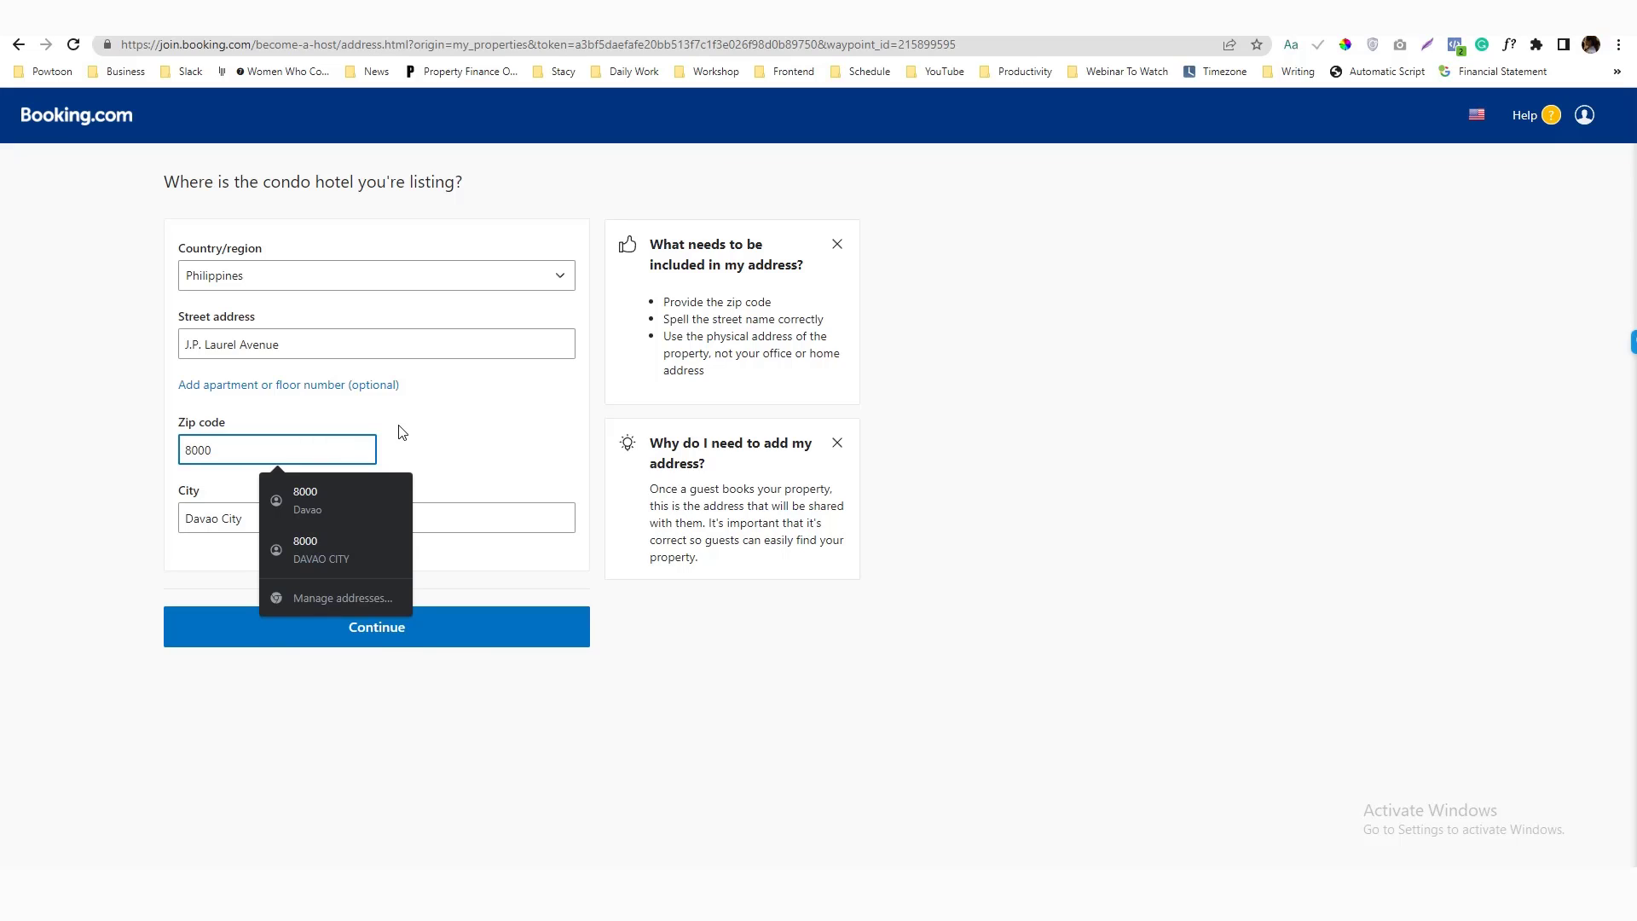
click(401, 437)
Add floor number 10 and submit the address
click(331, 388)
click(302, 416)
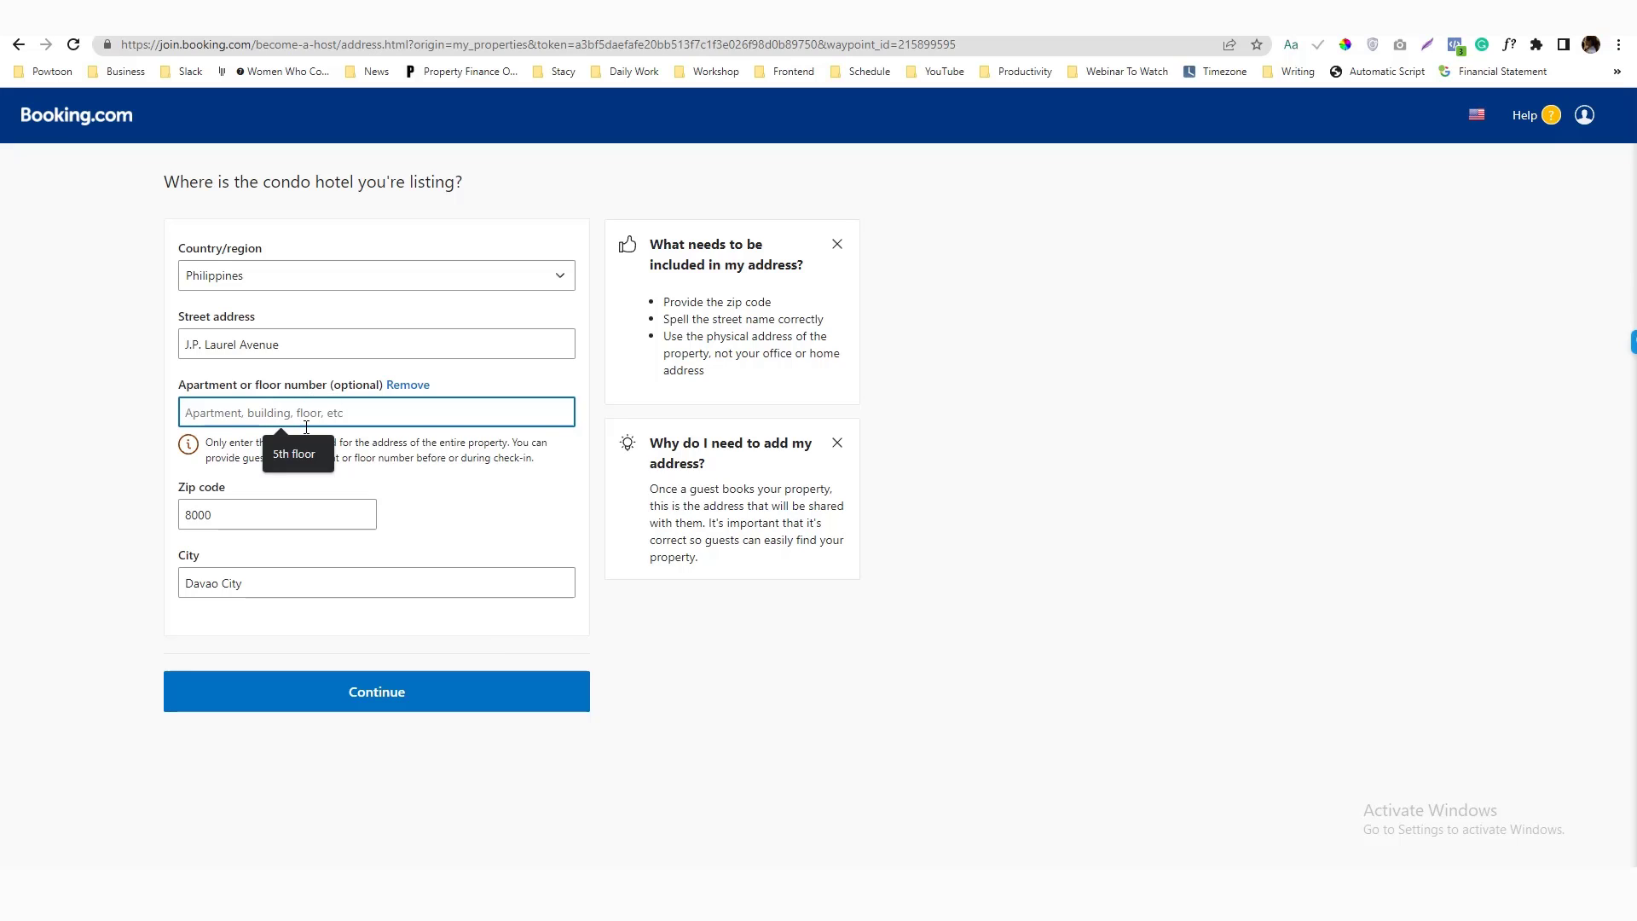
text(10)
click(466, 503)
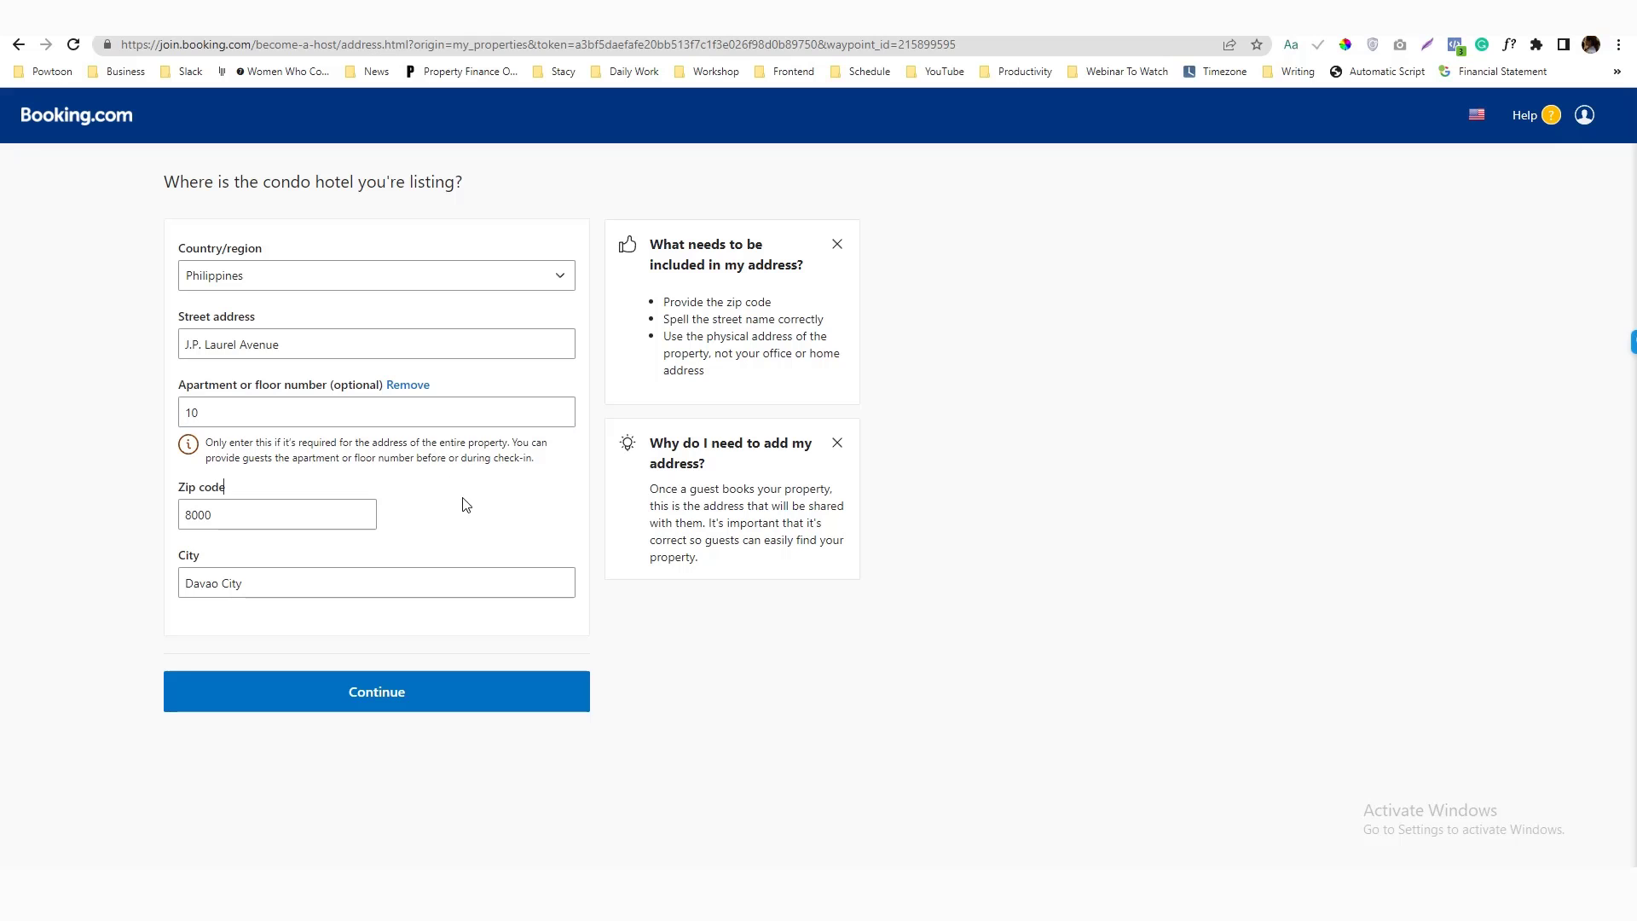
click(404, 692)
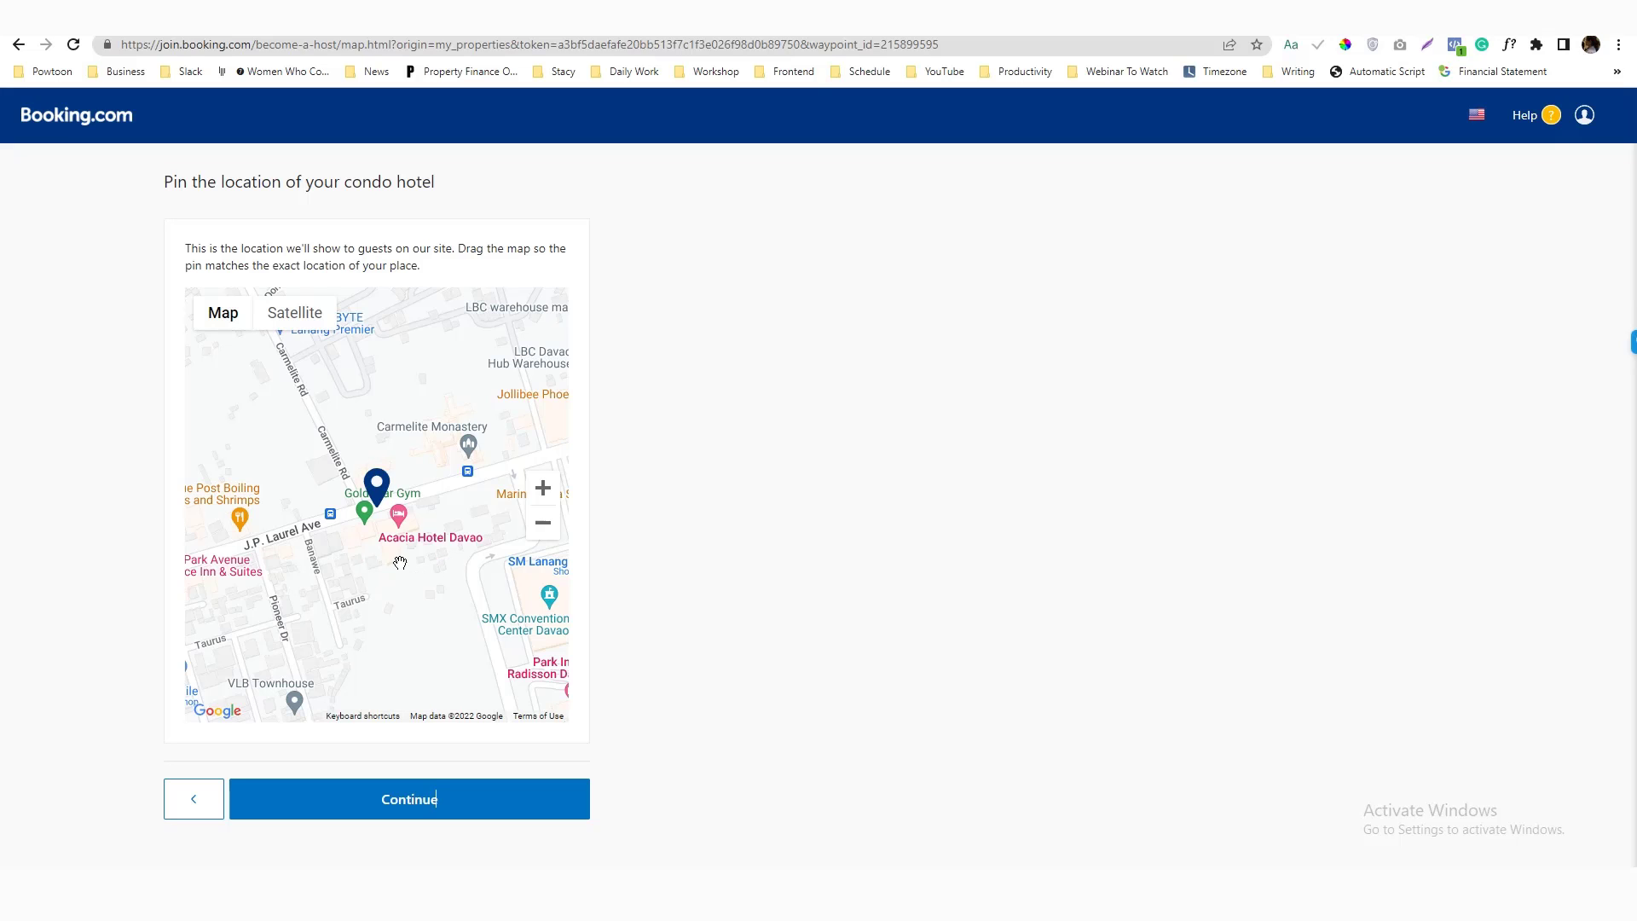
Pan and zoom the map to bring the pin toward the property
drag(403, 563, 430, 556)
scroll(431, 556, up, 1)
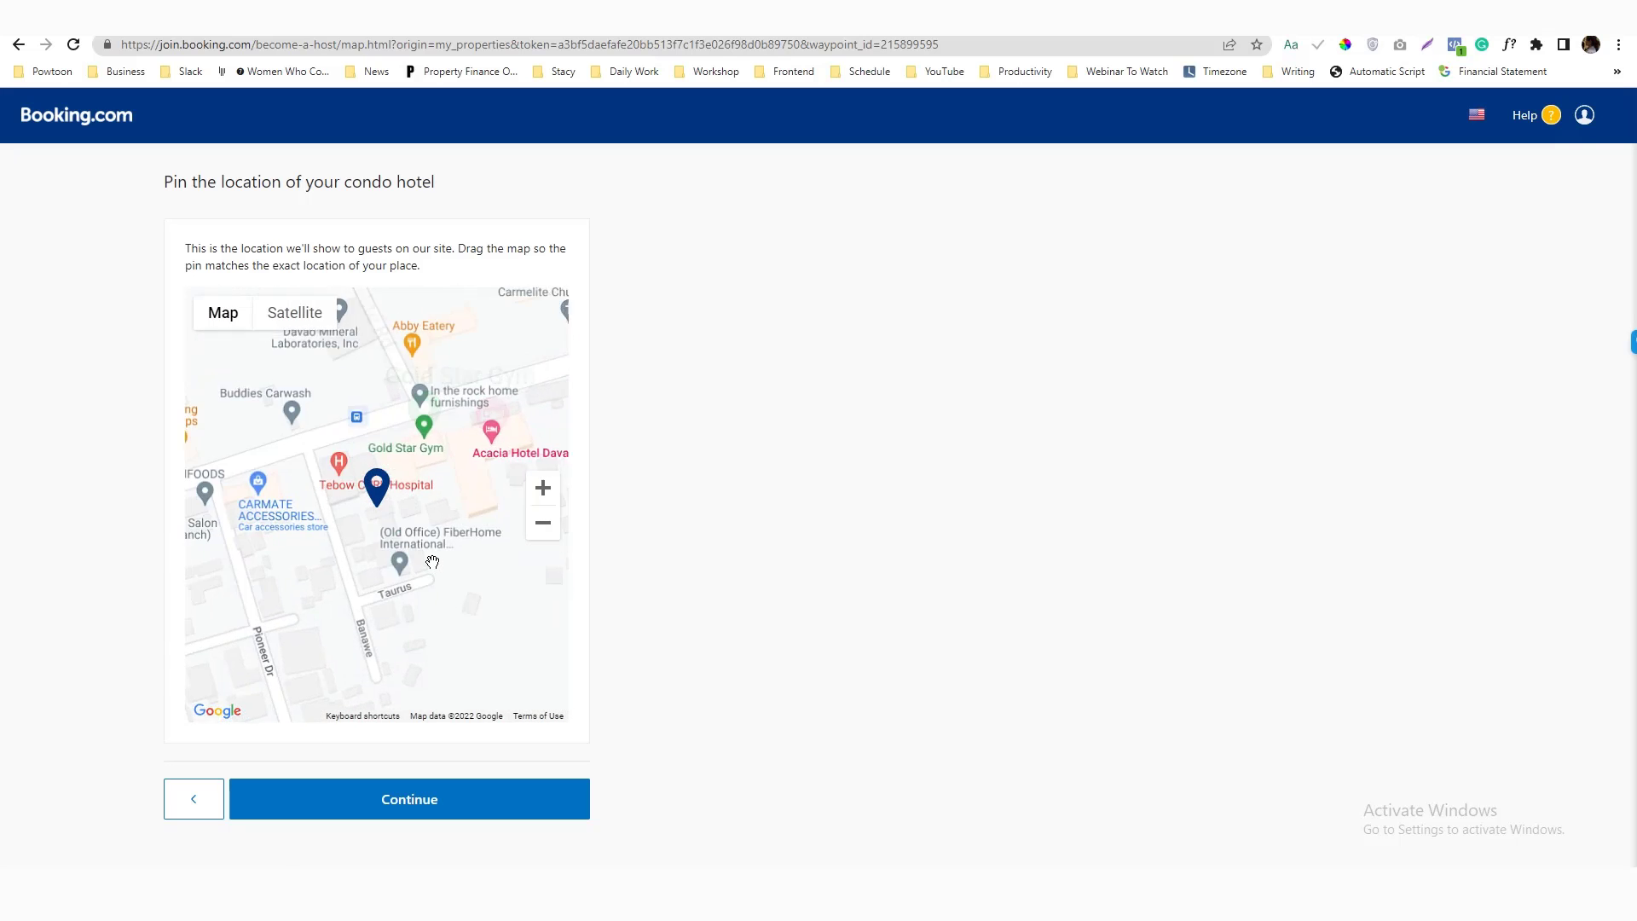
scroll(432, 562, down, 3)
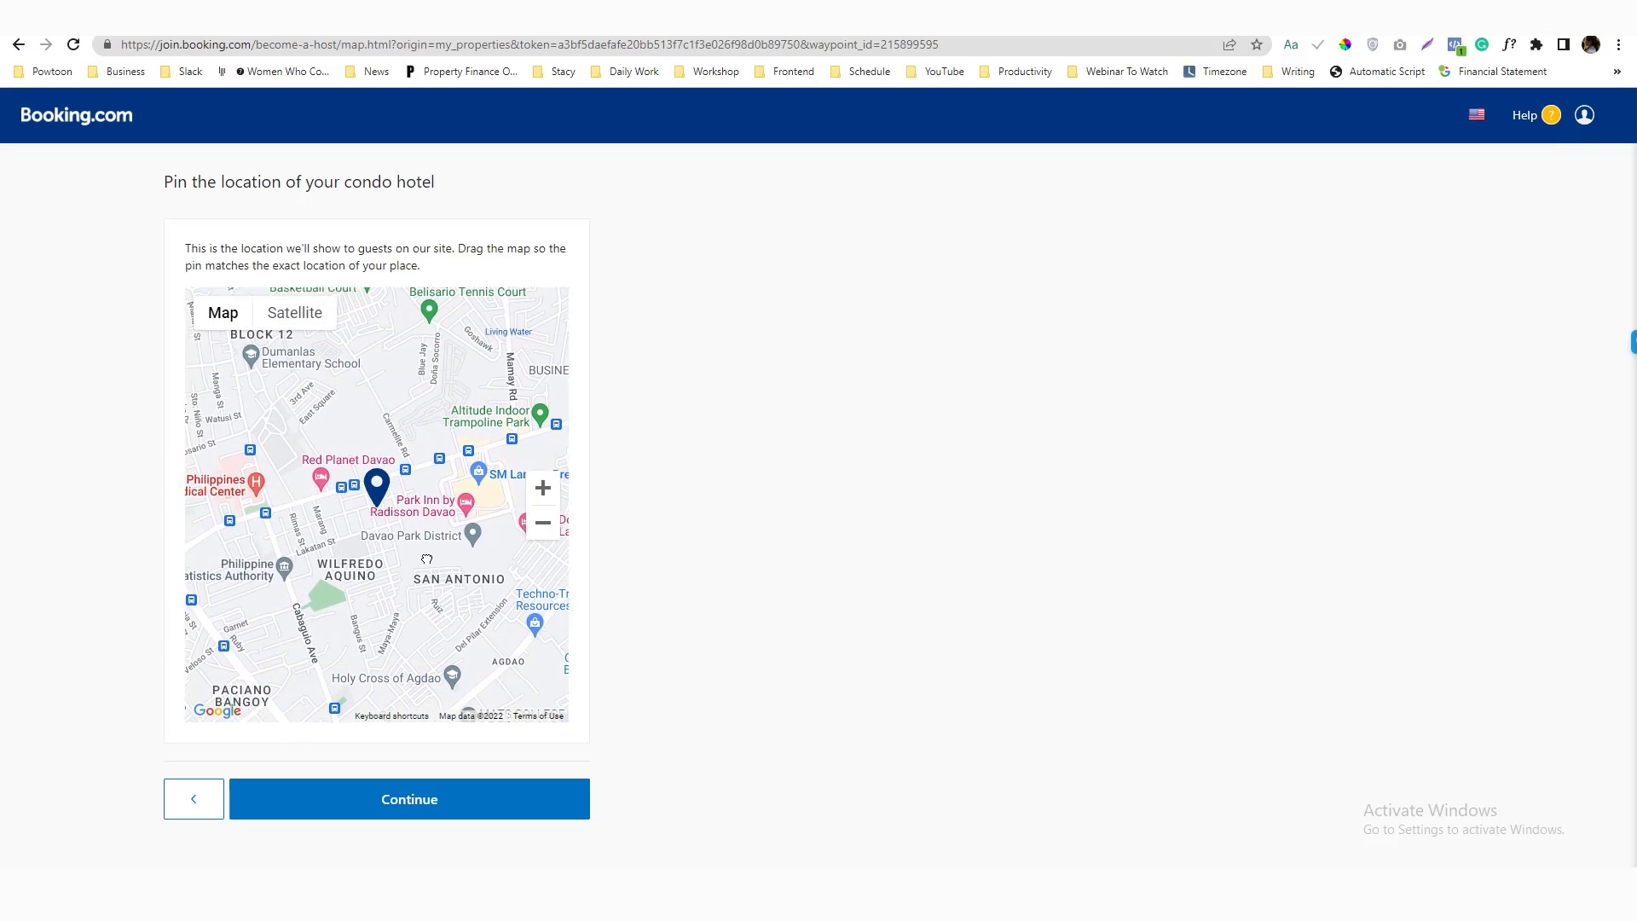
drag(426, 560, 329, 584)
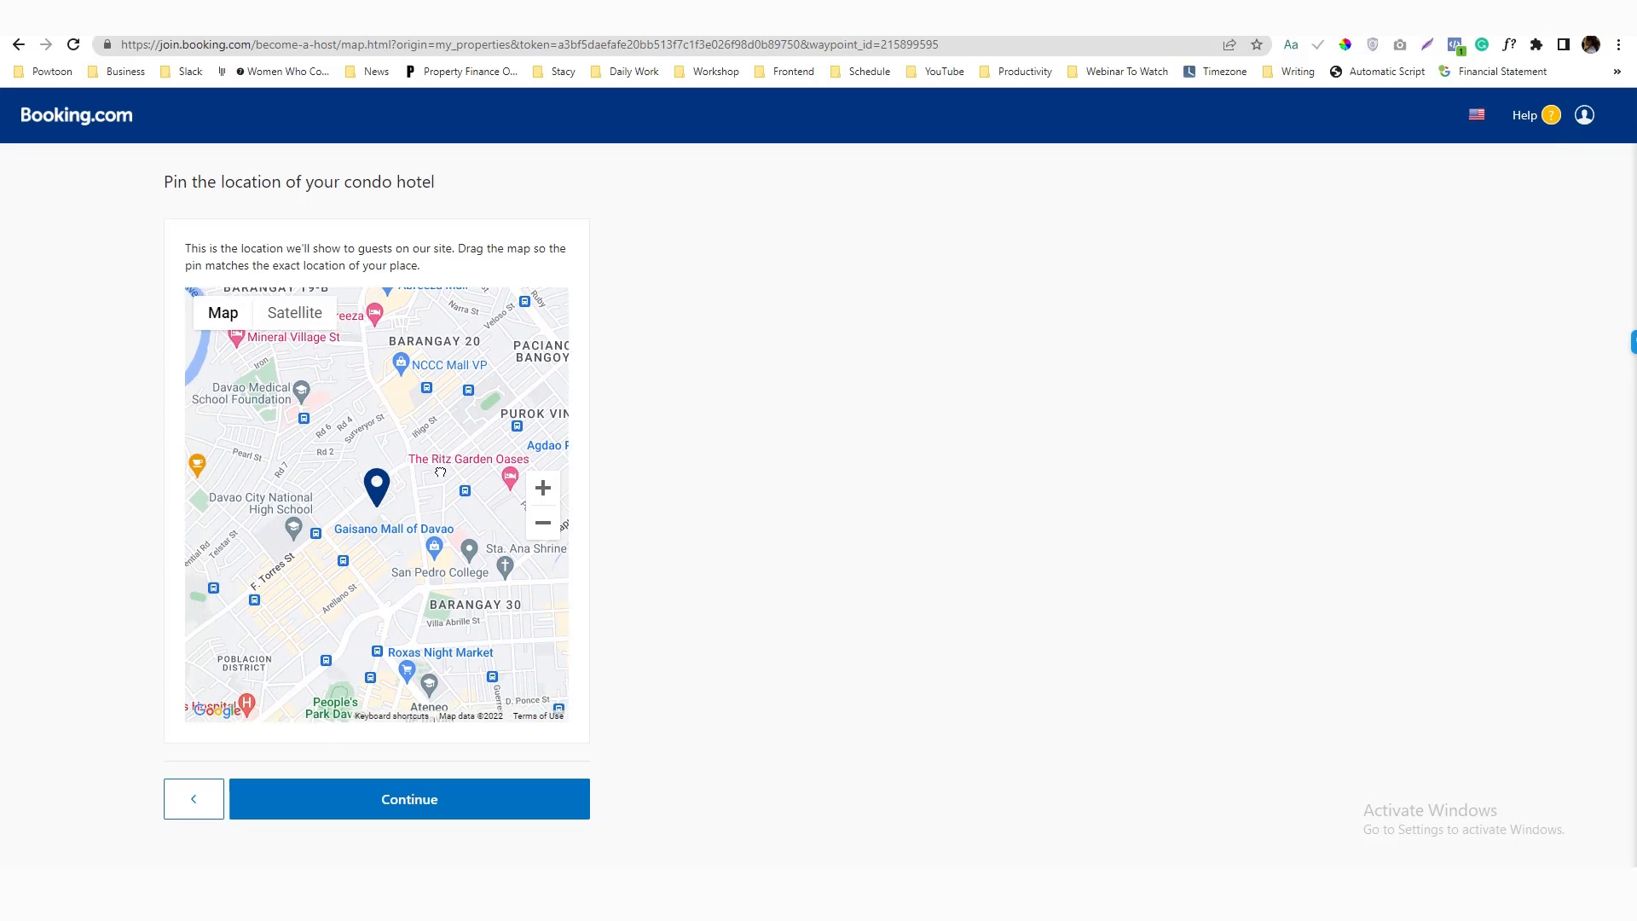
drag(318, 575, 260, 596)
drag(377, 552, 517, 594)
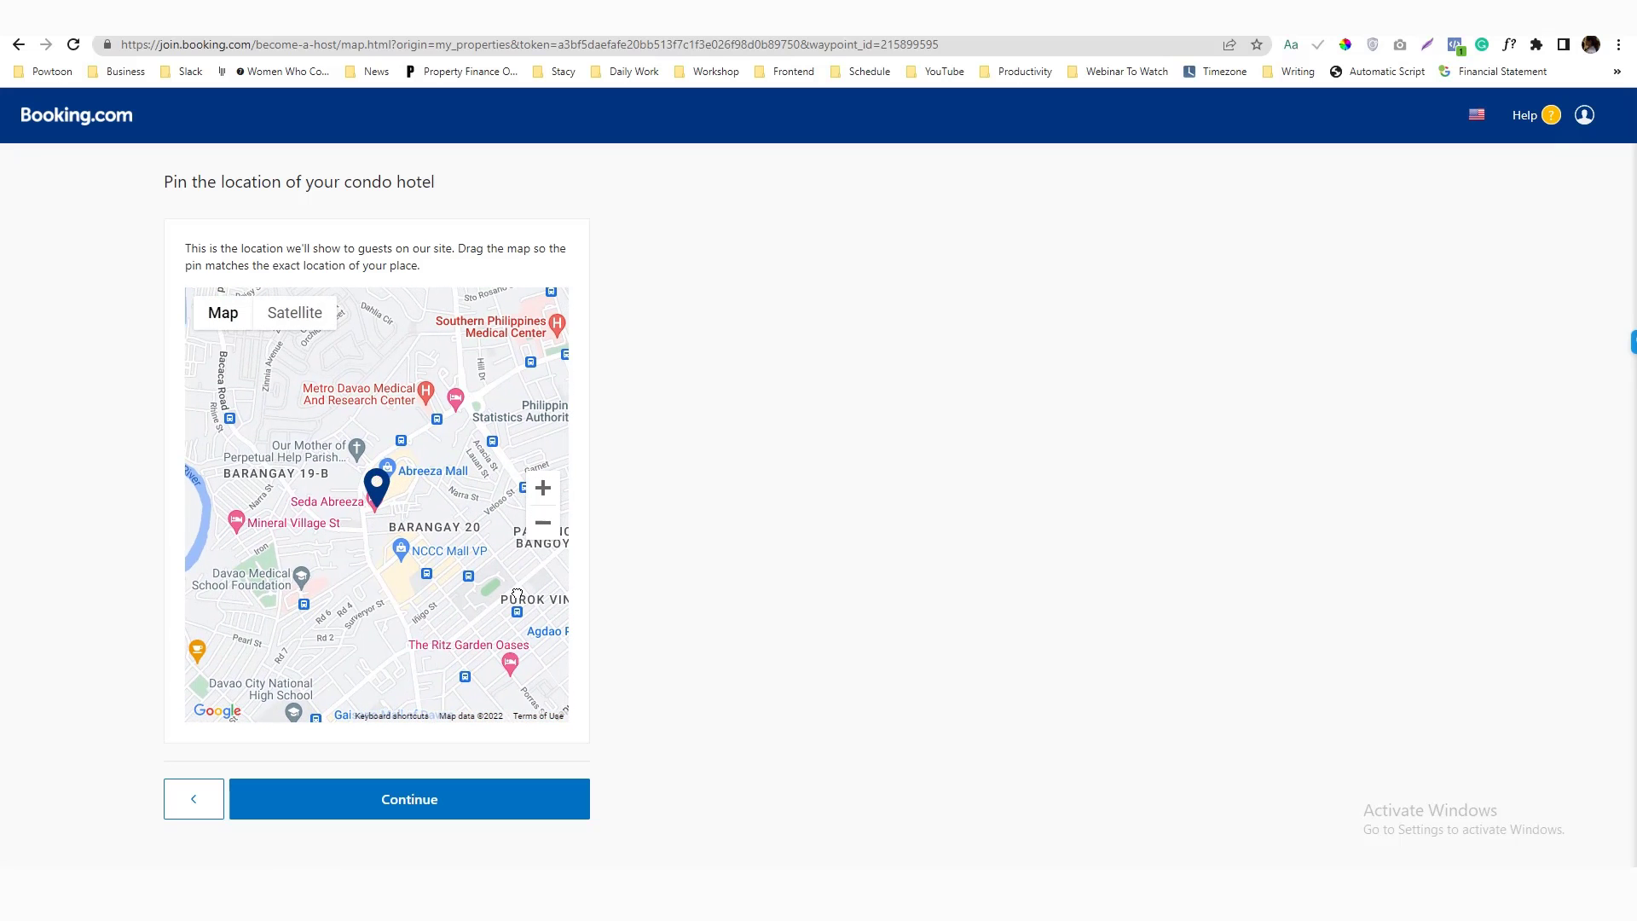
scroll(403, 578, up, 3)
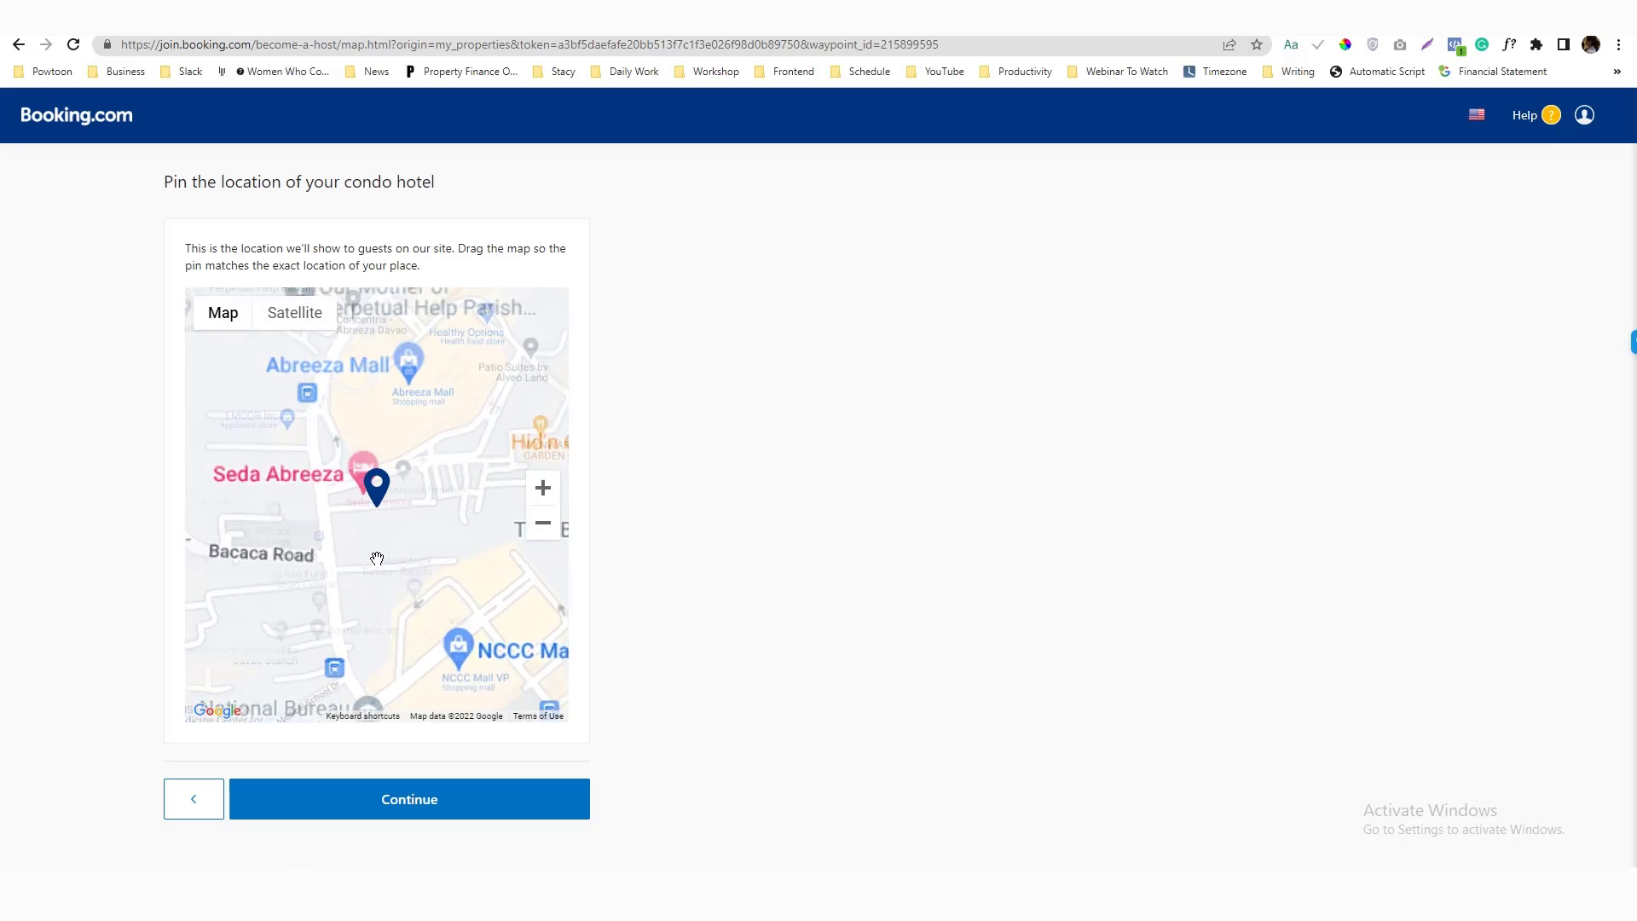
drag(427, 580, 129, 748)
scroll(351, 586, up, 3)
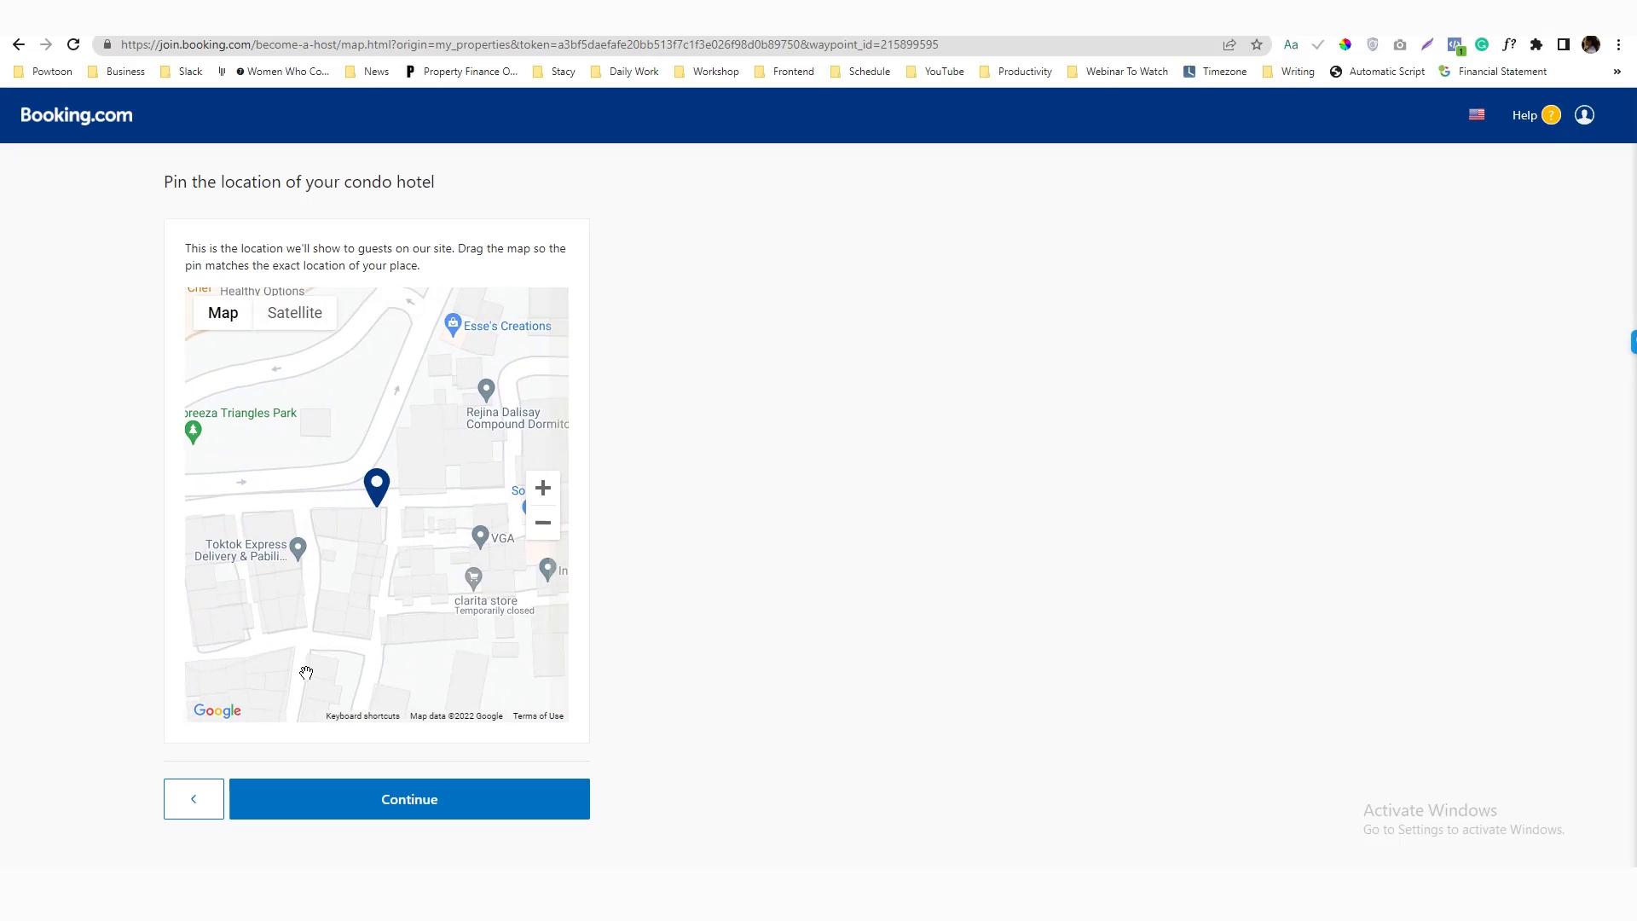
scroll(347, 632, down, 1)
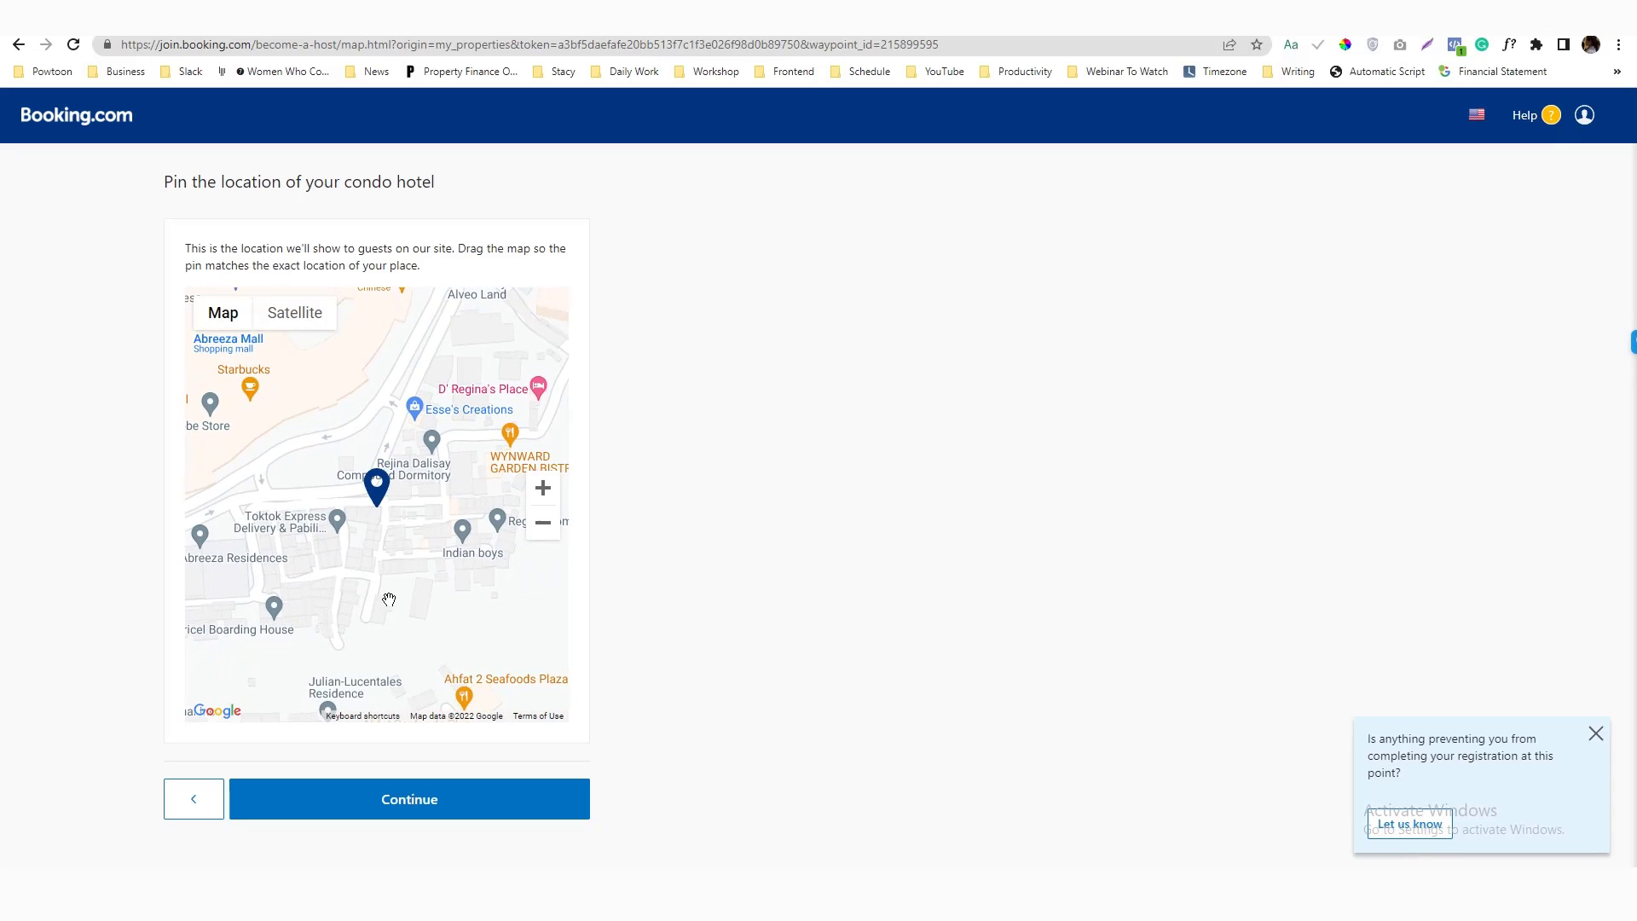
drag(389, 599, 278, 843)
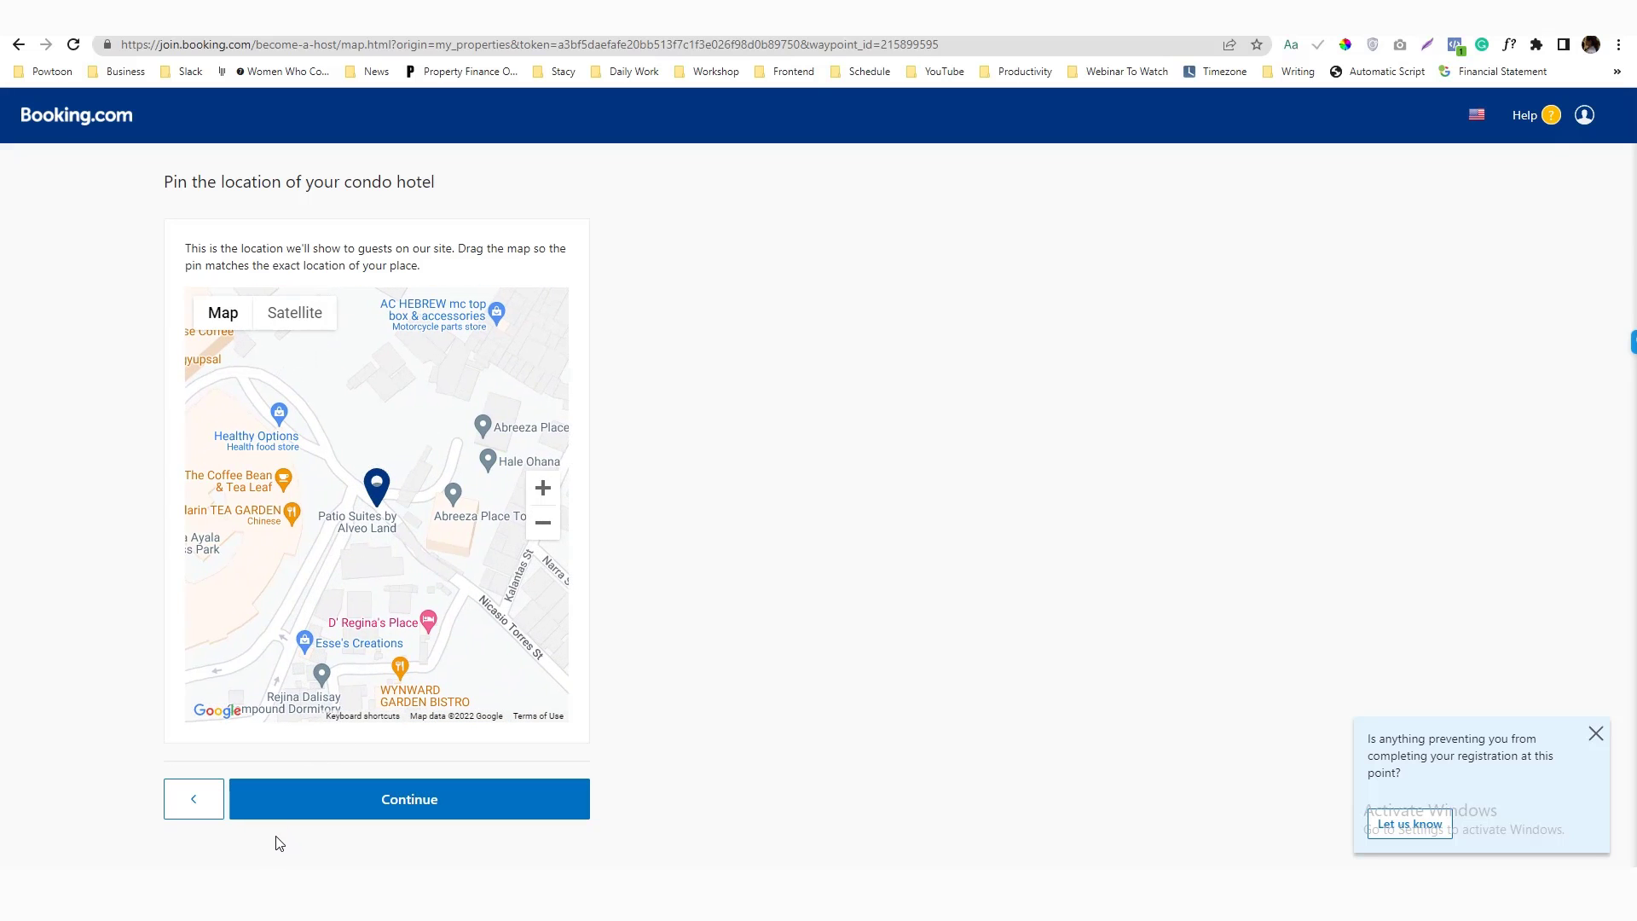
drag(431, 676, 358, 678)
click(434, 796)
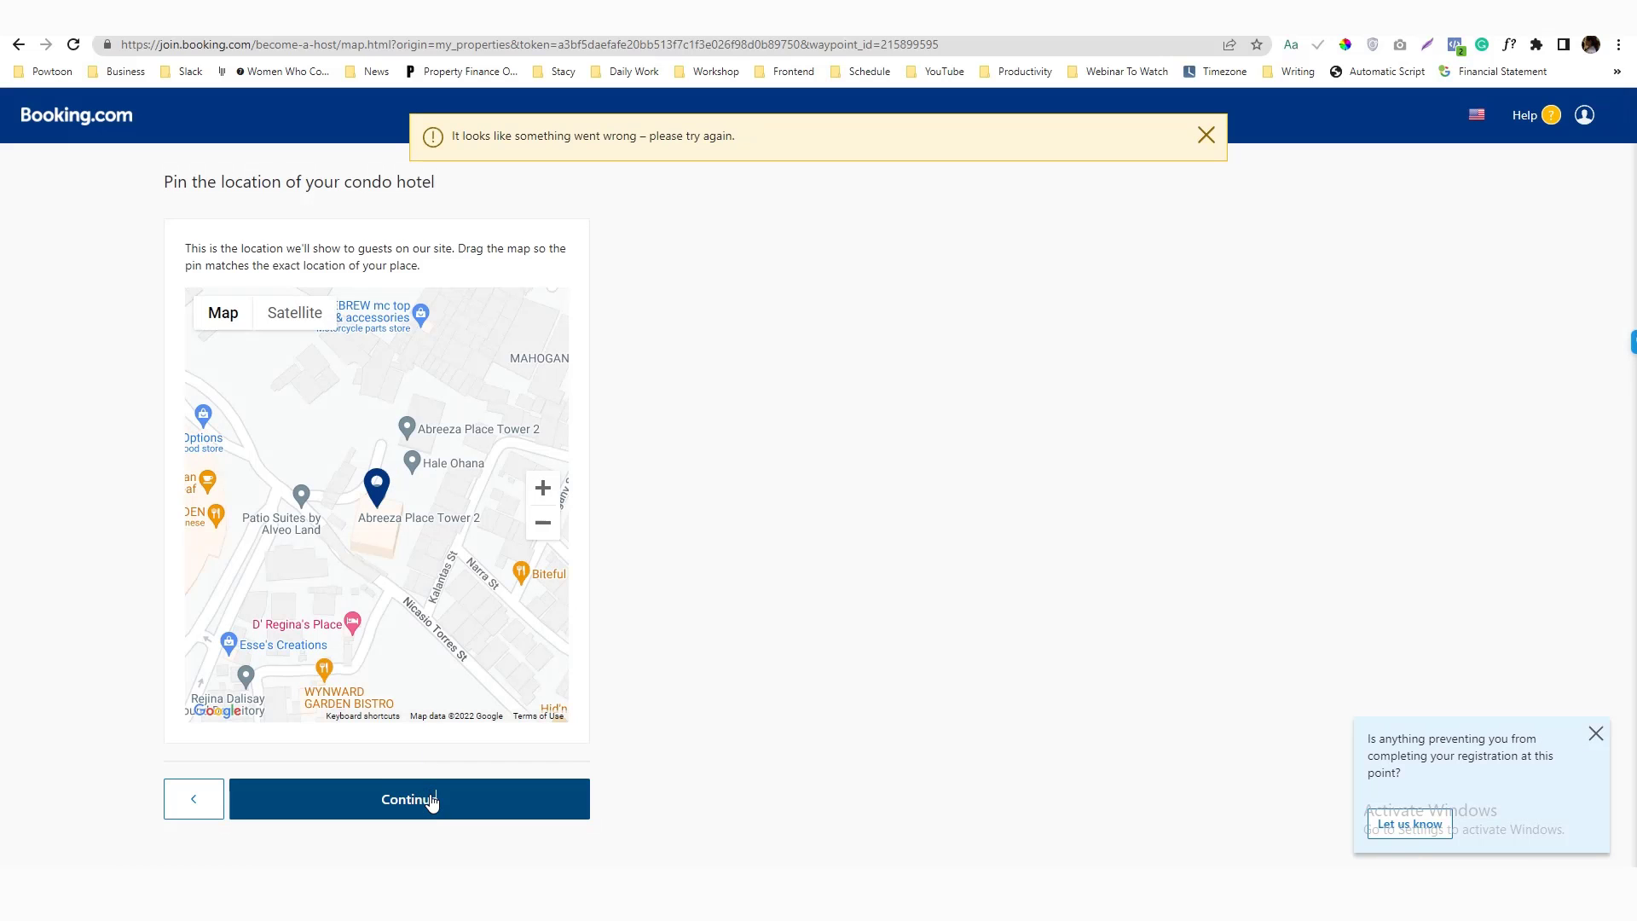
click(430, 797)
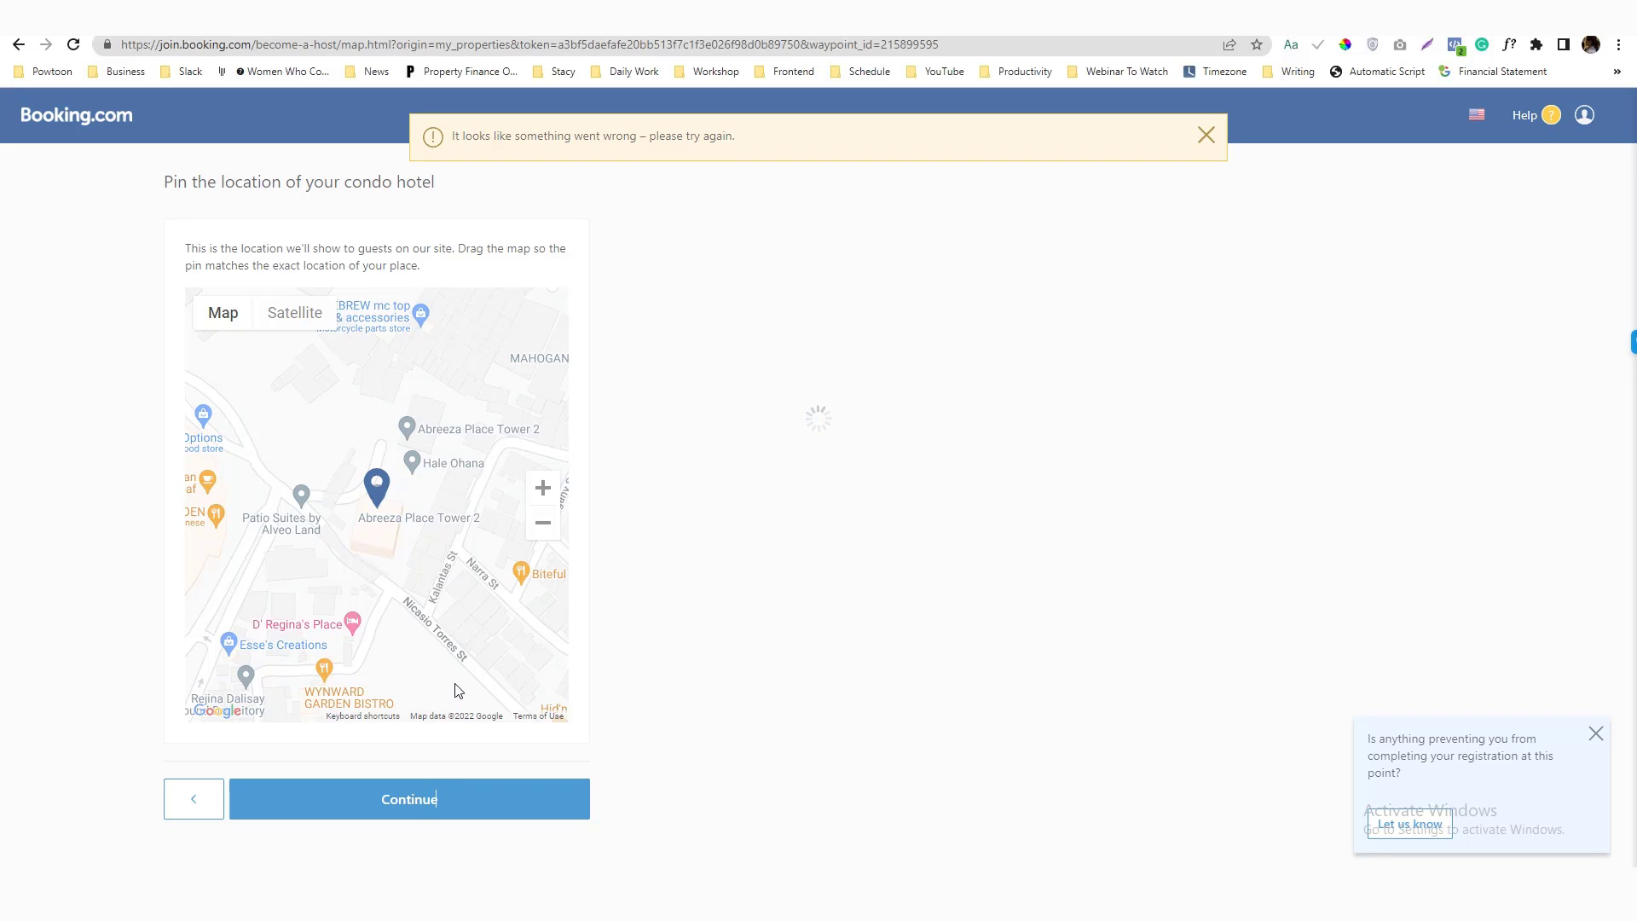
Dismiss the error and name the property 'Condo Beside Abreeza Mall and Near Airport and Samal Barge'
click(350, 281)
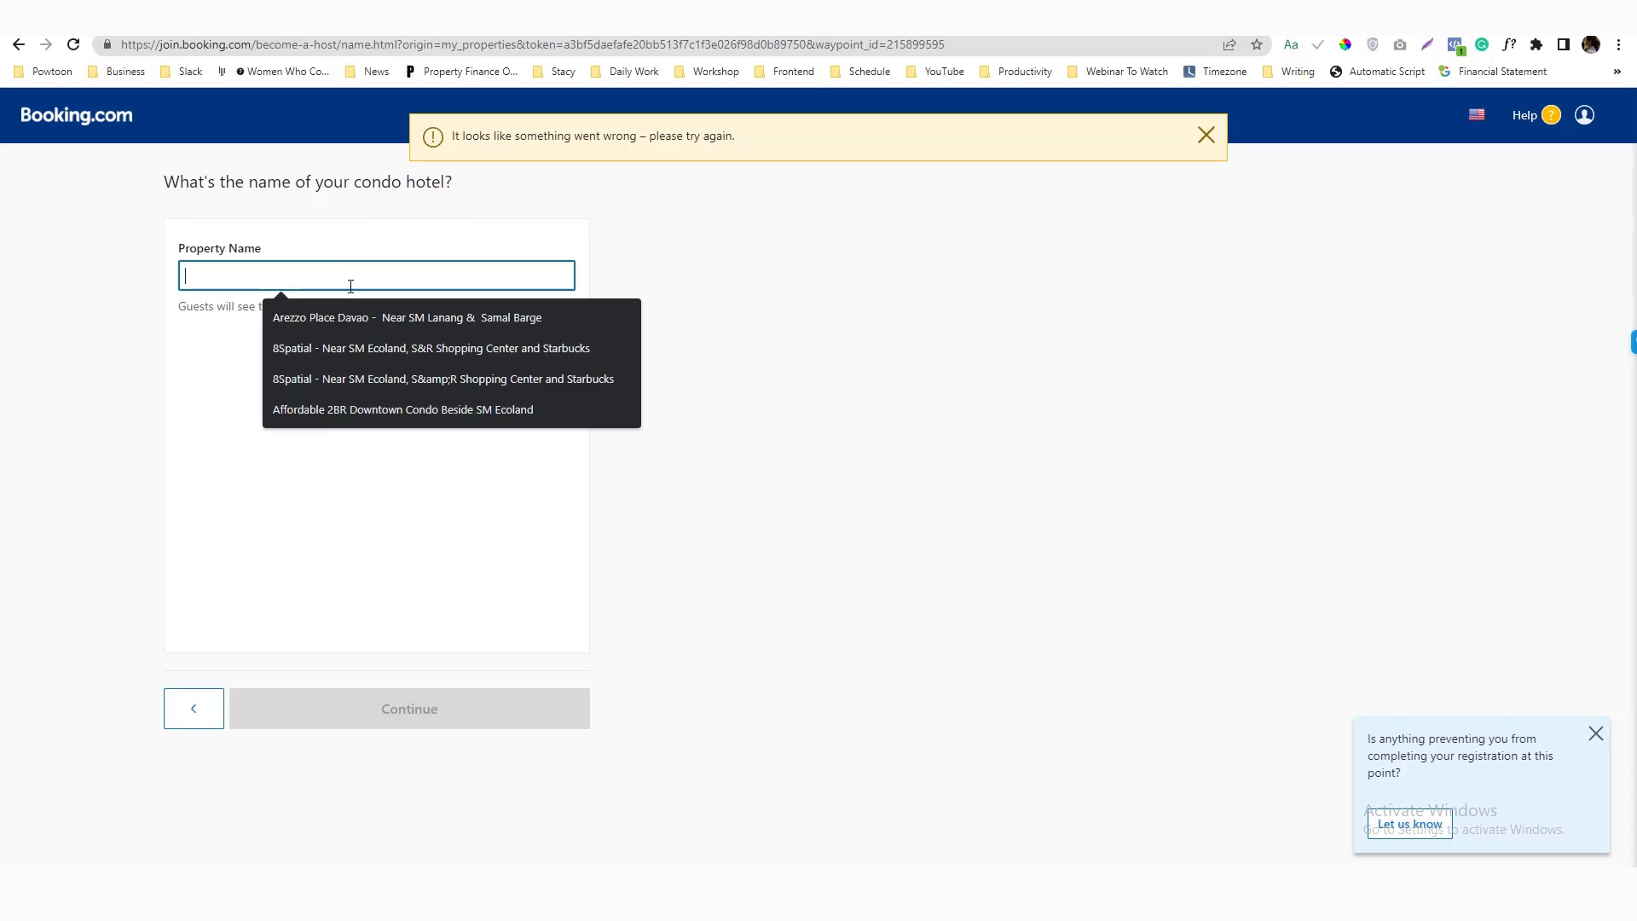
text(Davao)
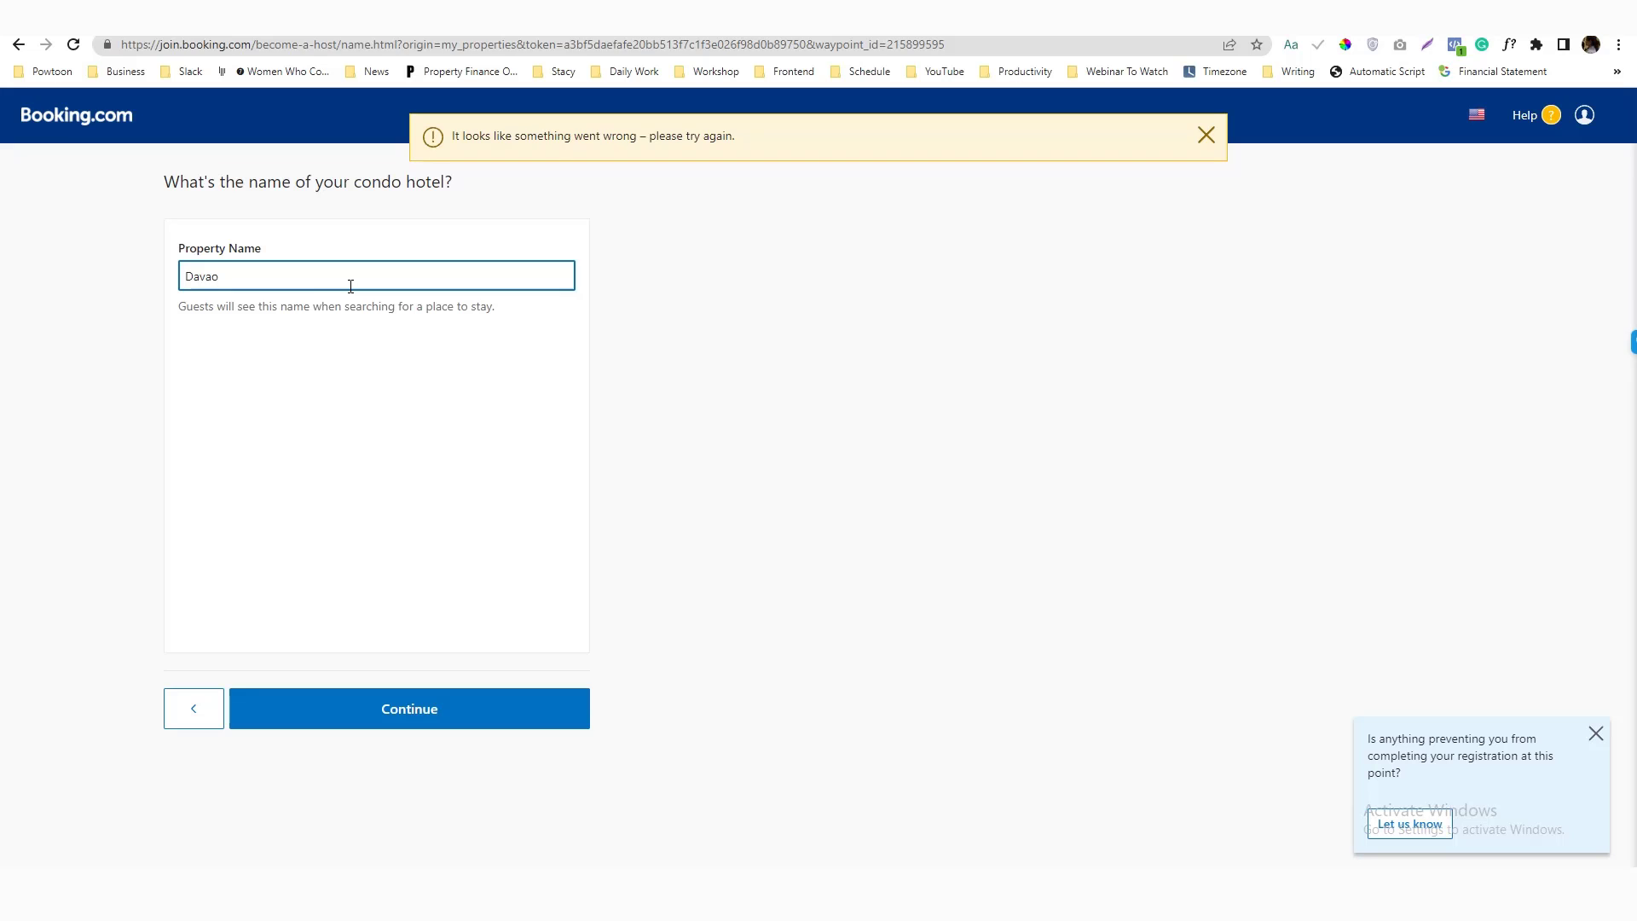
click(1206, 136)
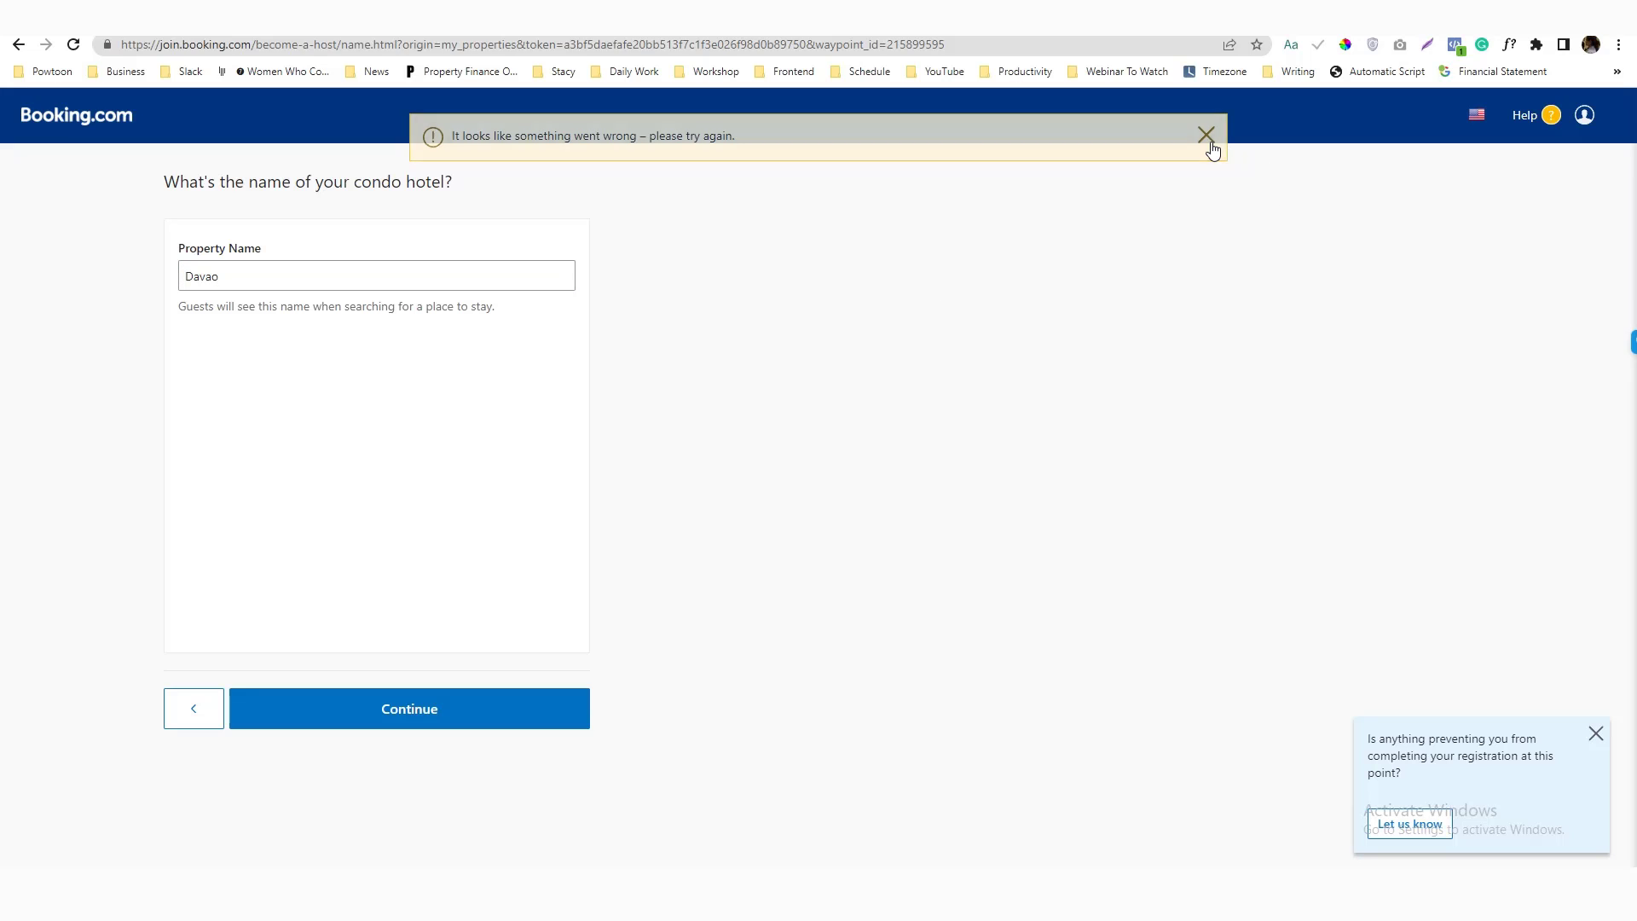
click(382, 277)
key(ctrl+a)
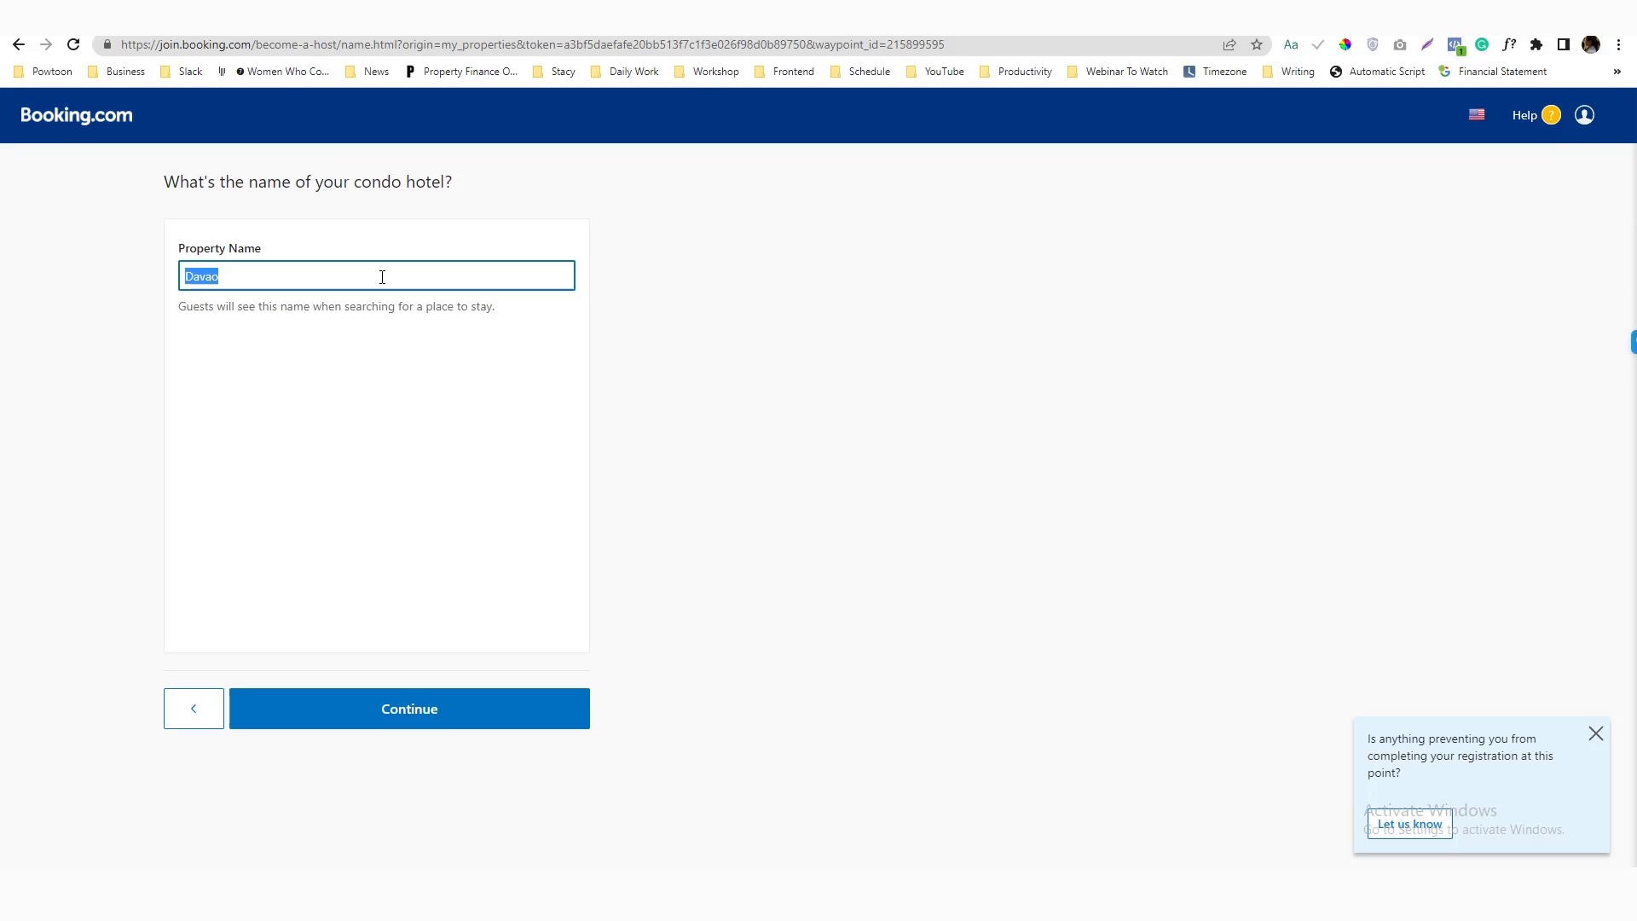
text(Condo Beside Abreeza Mall and )
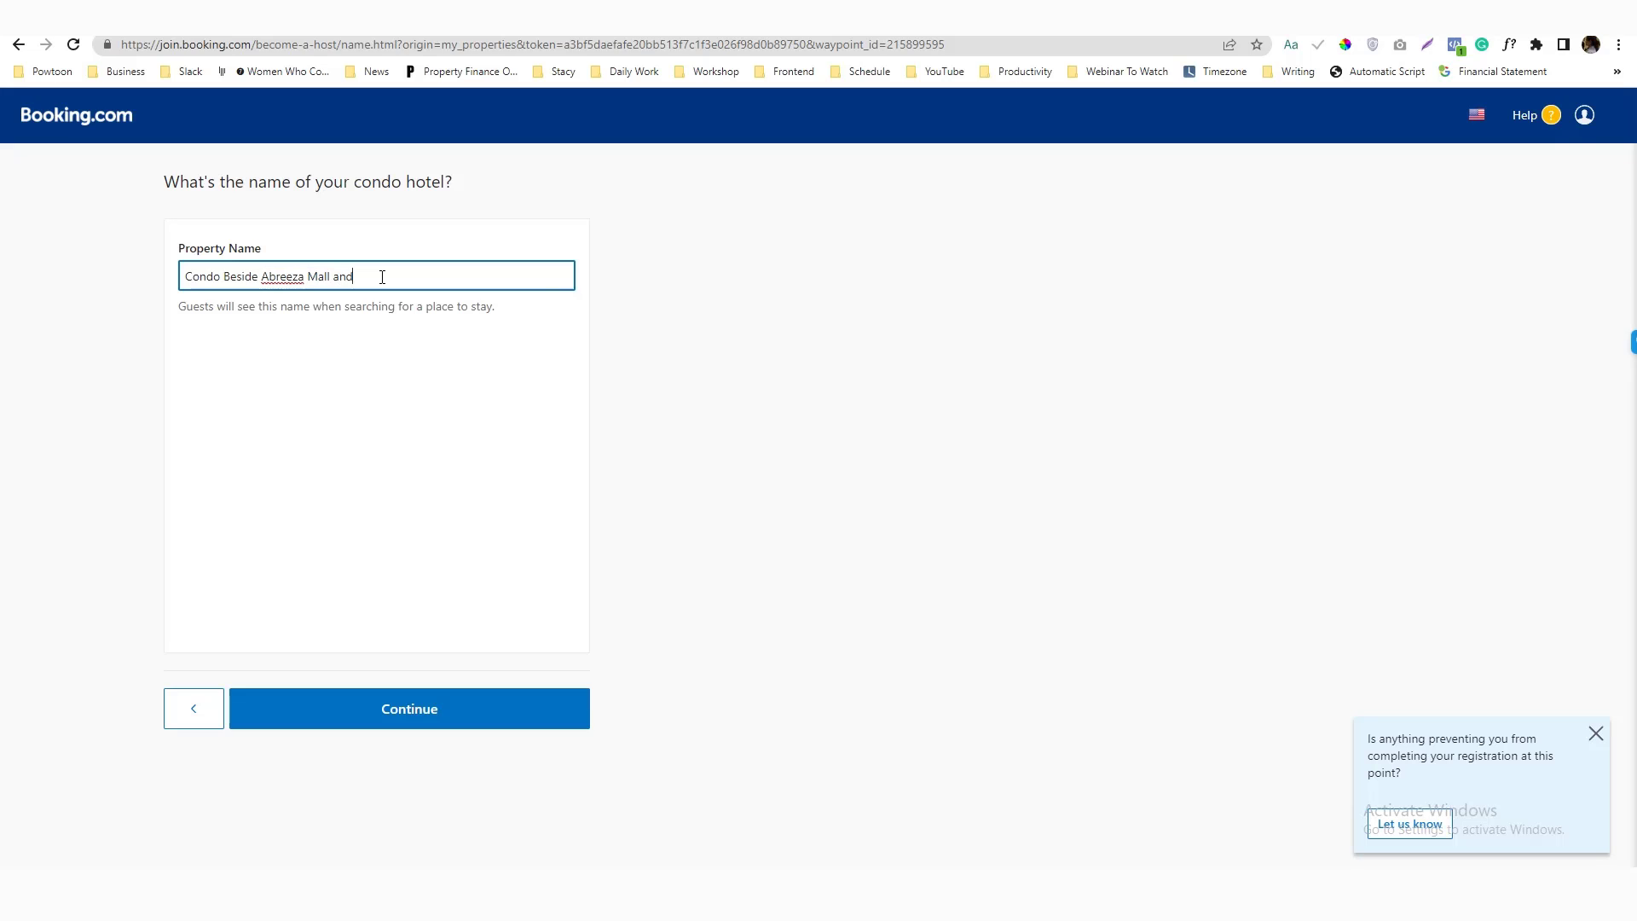
text(Near Airport and Samal Barge)
key(ctrl+a)
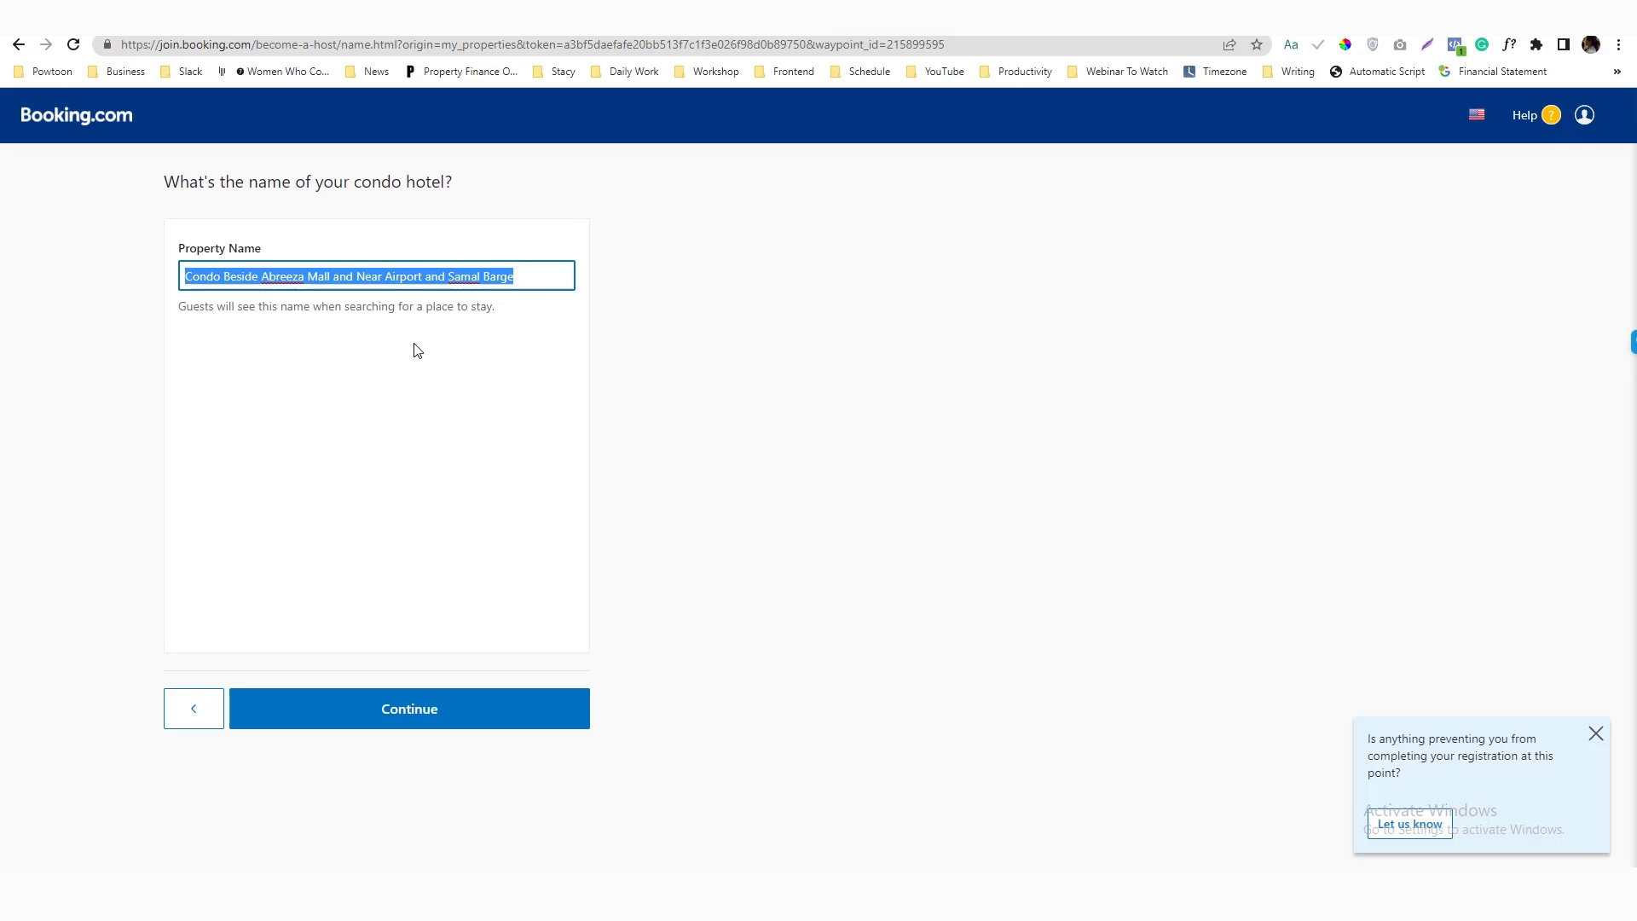
click(416, 349)
click(445, 708)
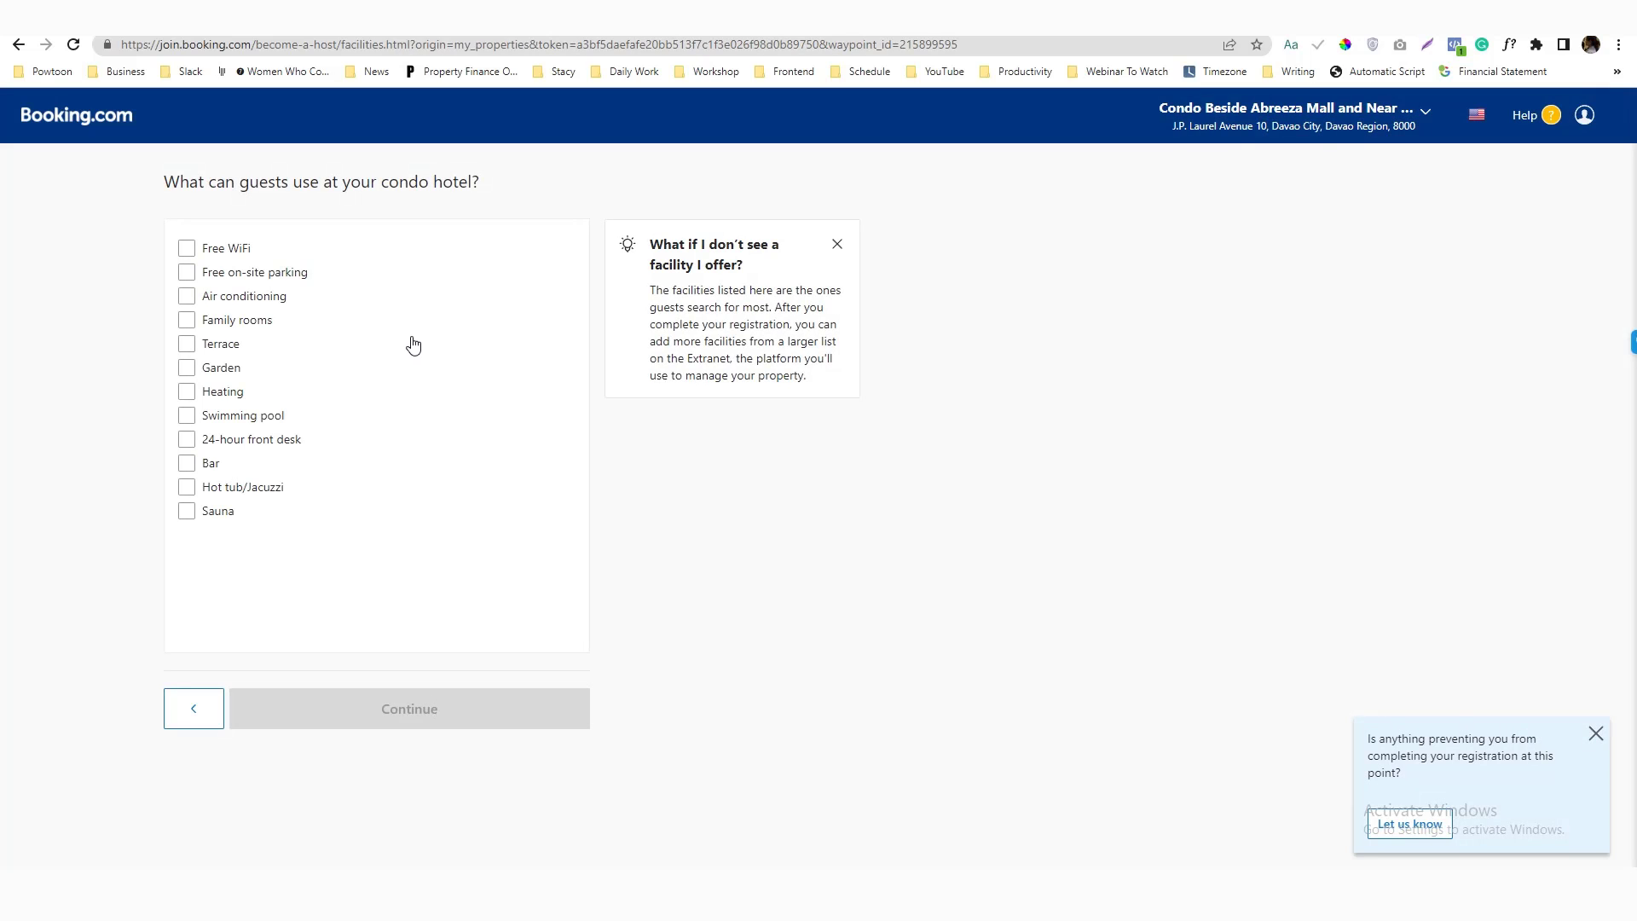
Tick Free WiFi, air conditioning, terrace, garden, heating, swimming pool and 24-hour front desk
click(188, 250)
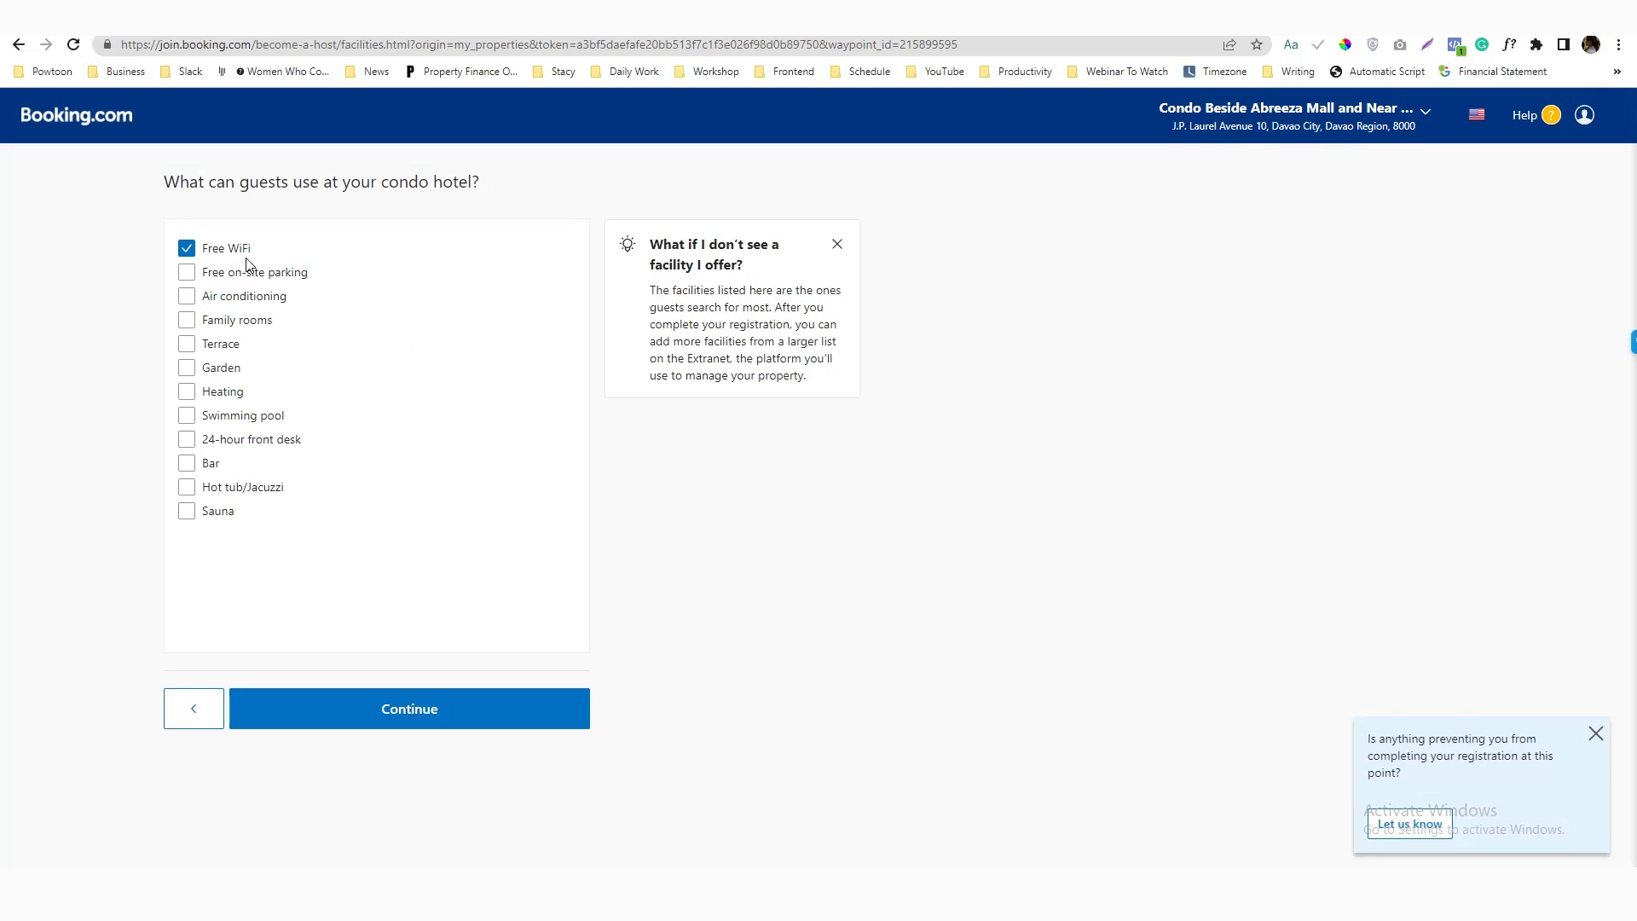
click(187, 299)
click(187, 322)
click(187, 323)
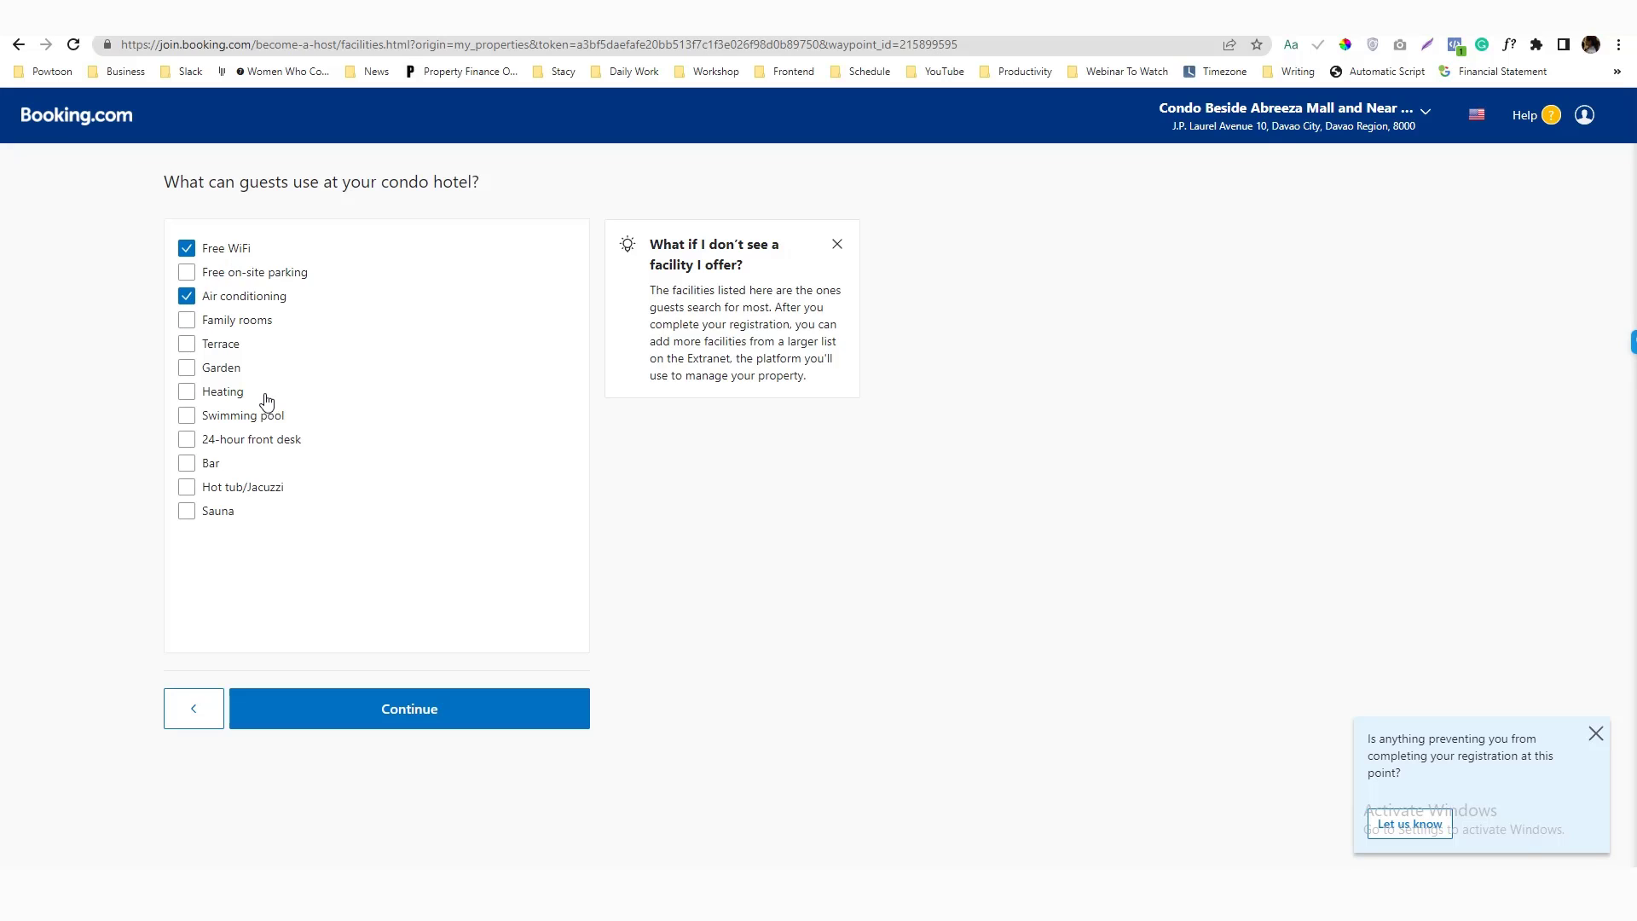
click(187, 344)
click(187, 367)
click(187, 391)
click(185, 420)
click(186, 439)
click(187, 463)
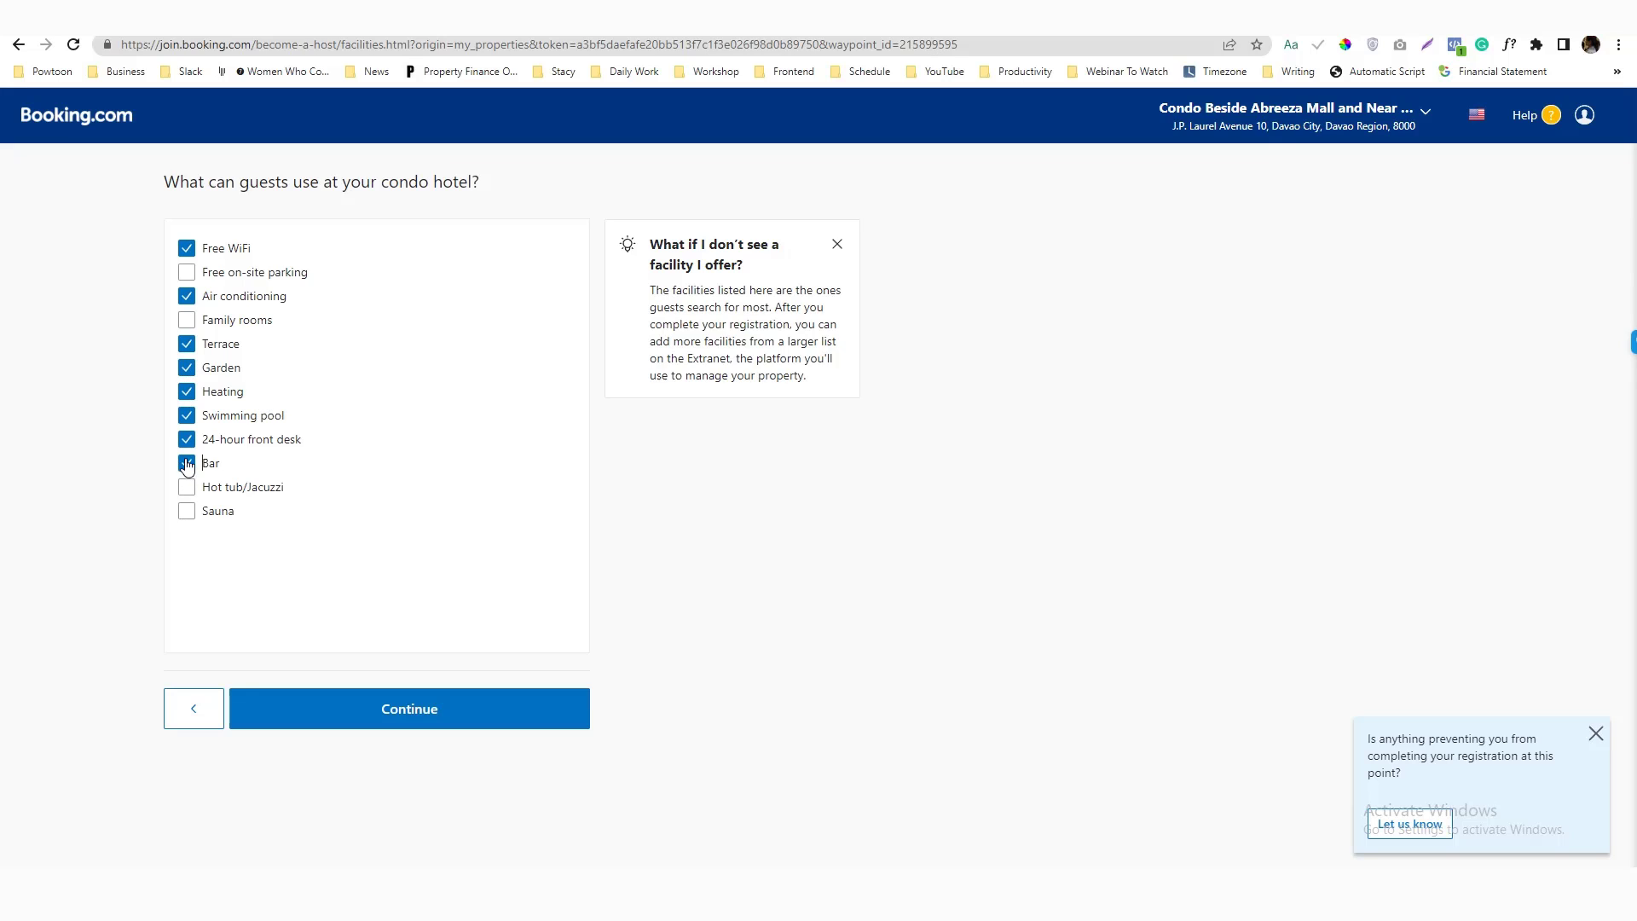
click(186, 463)
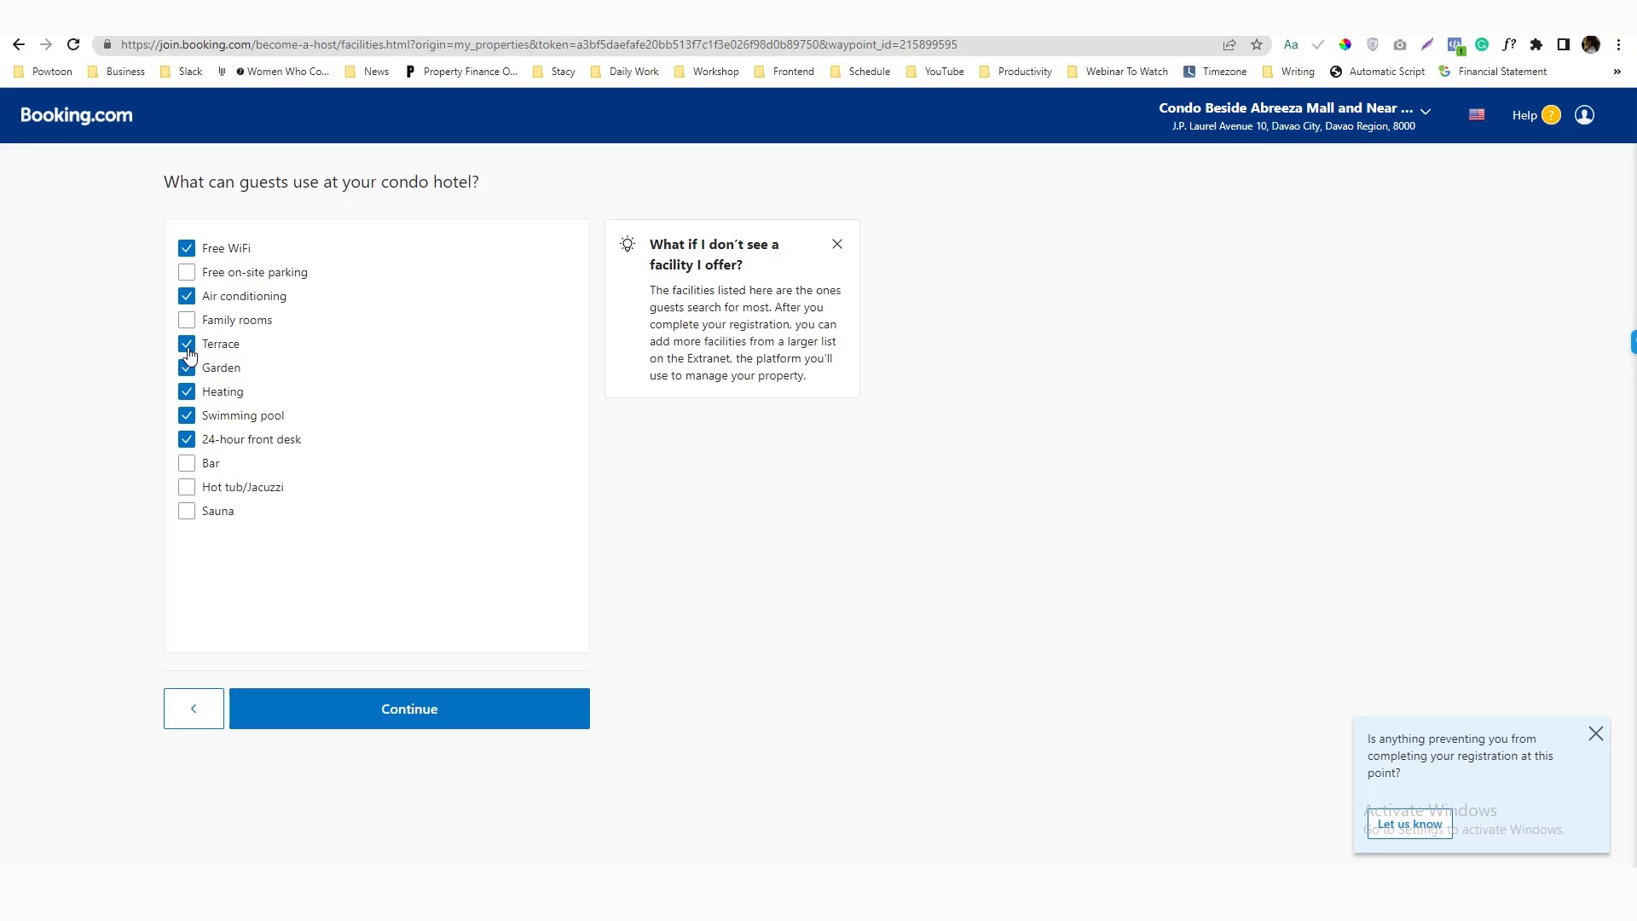
Add free public parking with no reservation needed and save the facilities
click(187, 272)
click(264, 337)
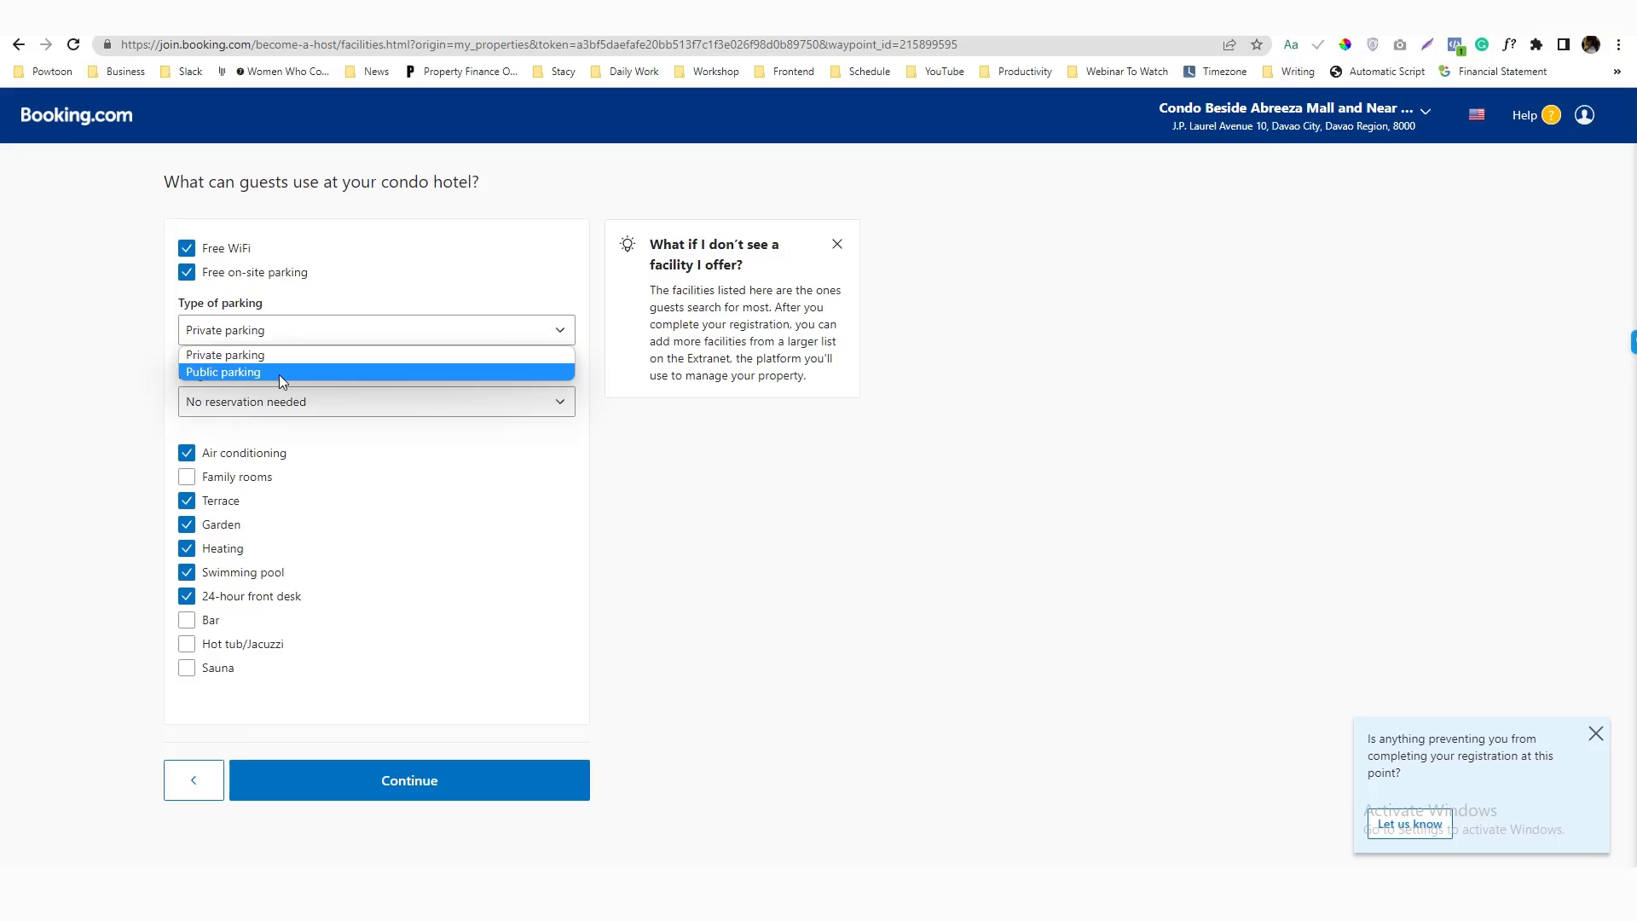
click(279, 373)
click(379, 402)
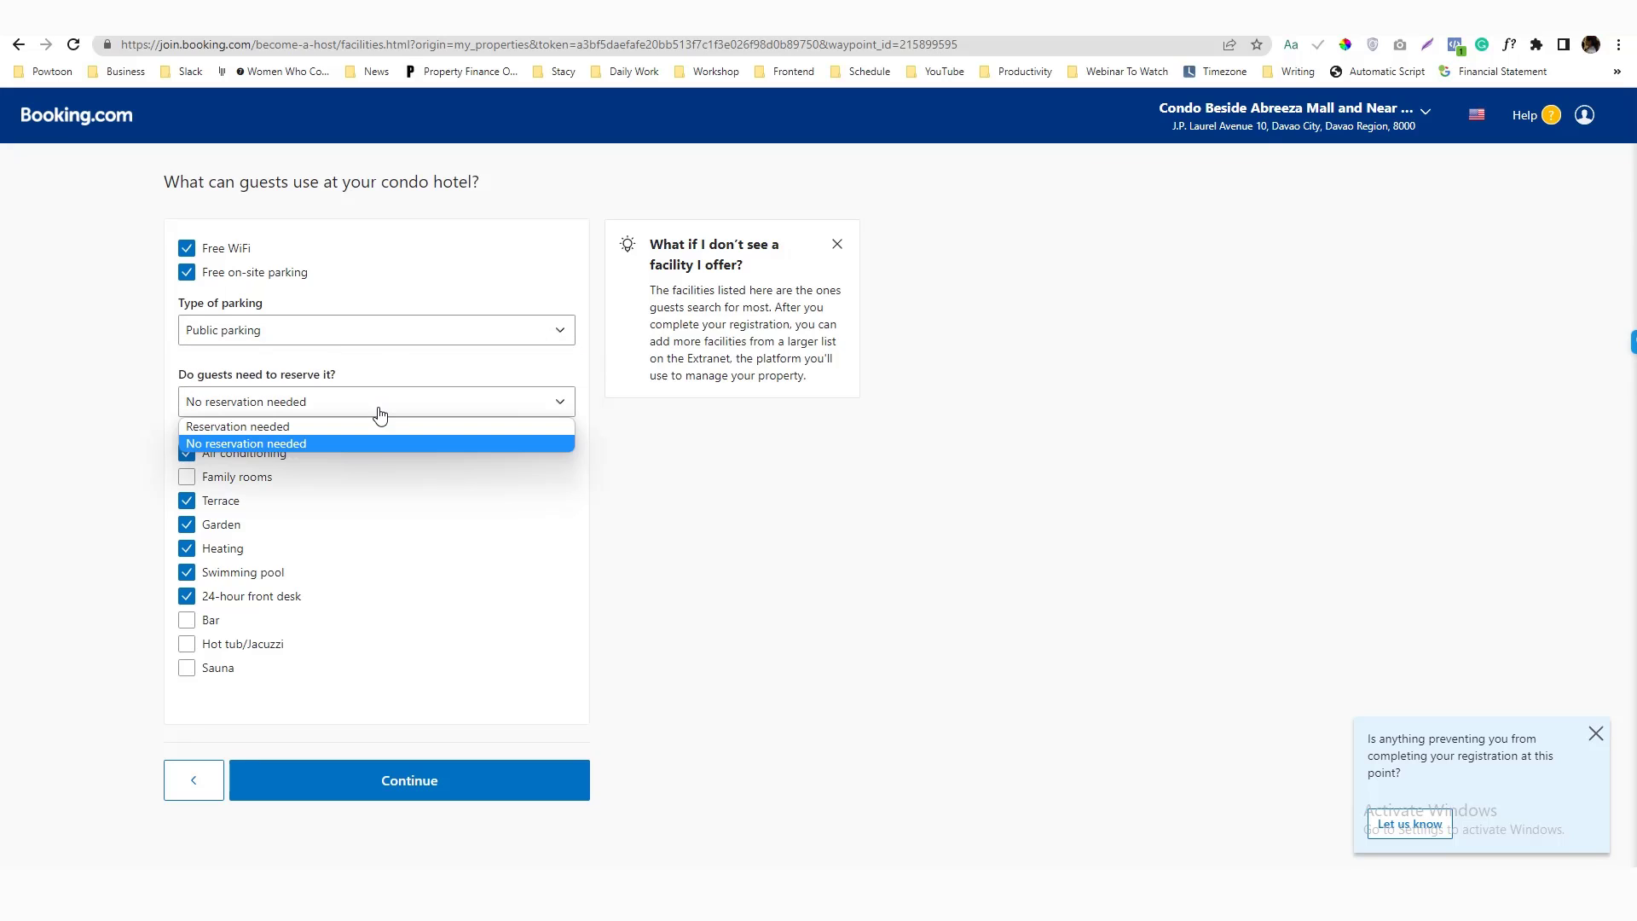
click(384, 416)
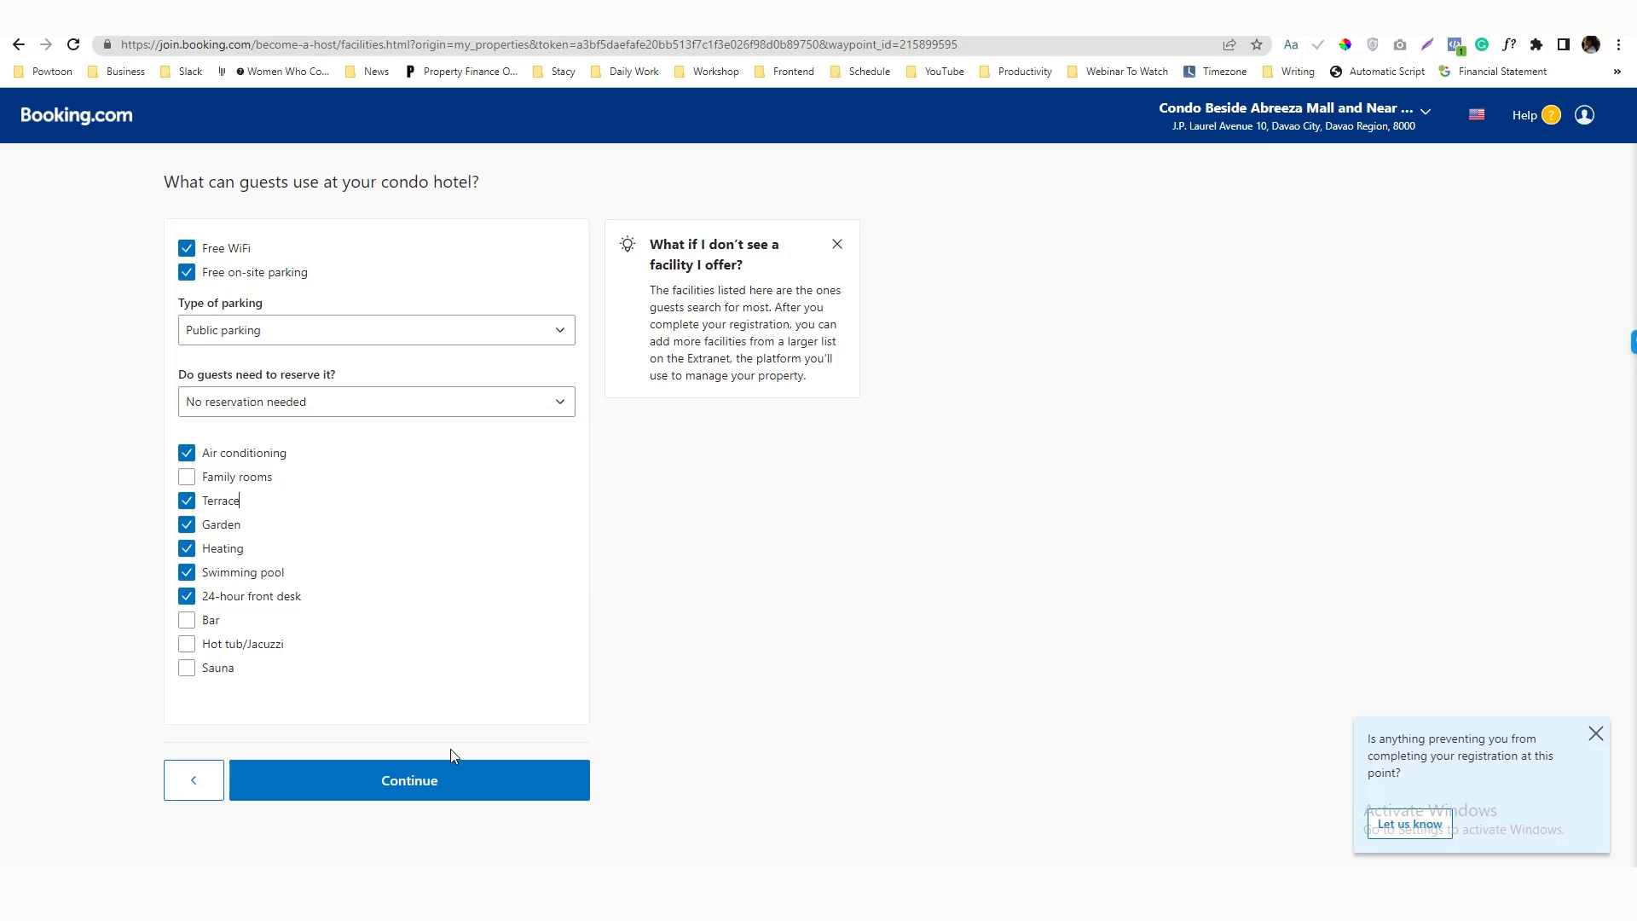
click(453, 771)
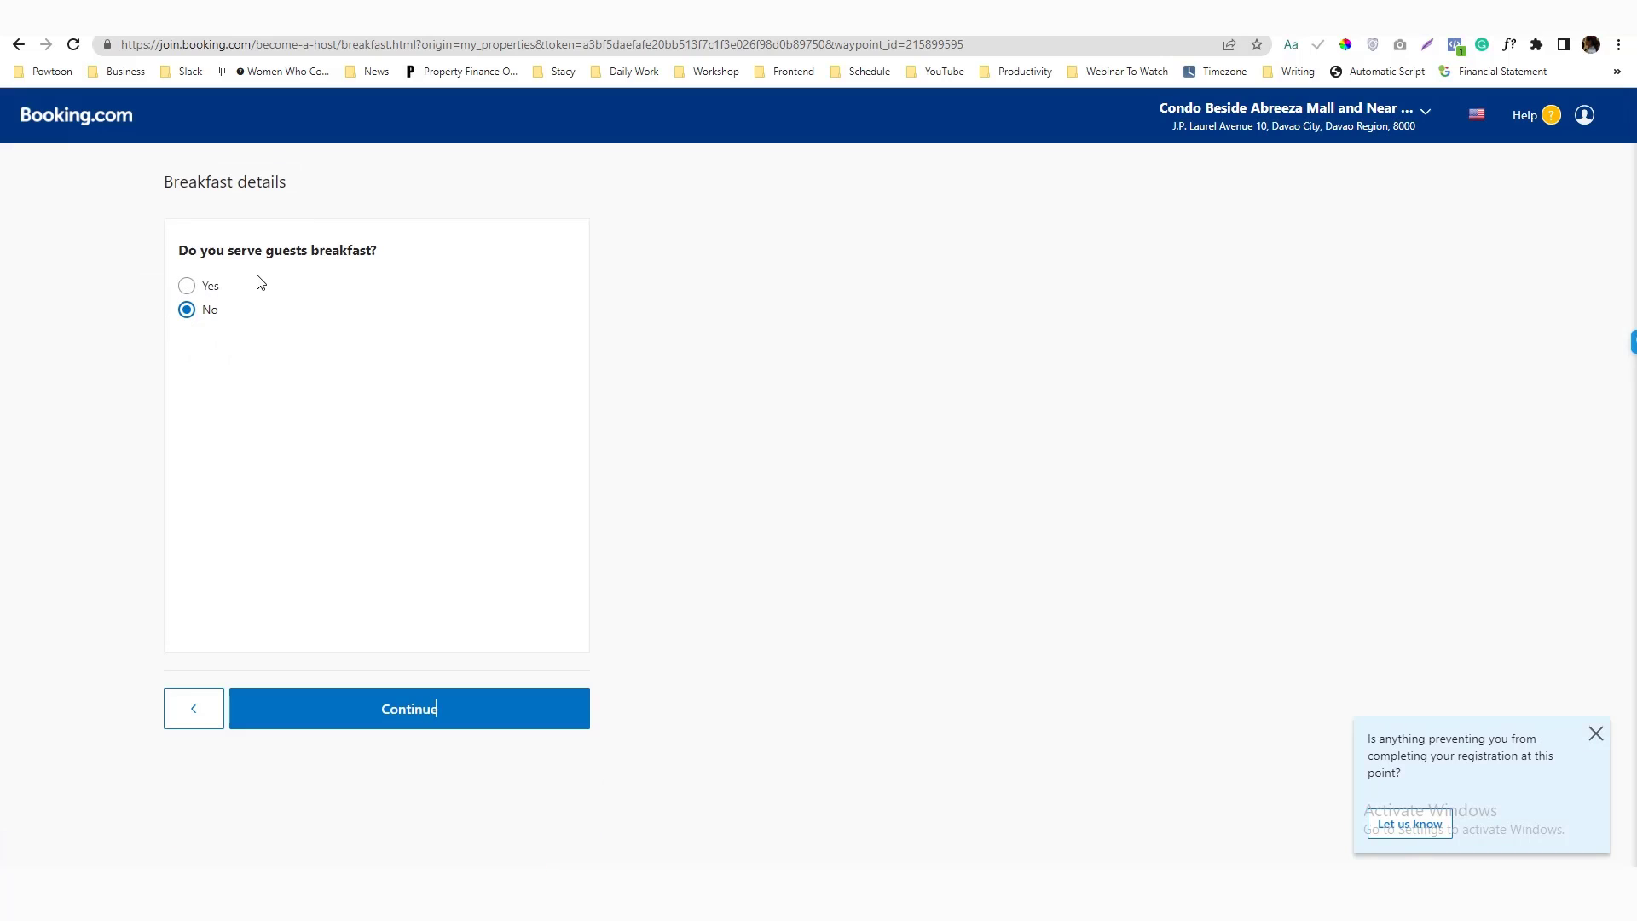
Keep breakfast at No, add English and Filipino, and allow pets and children
click(466, 705)
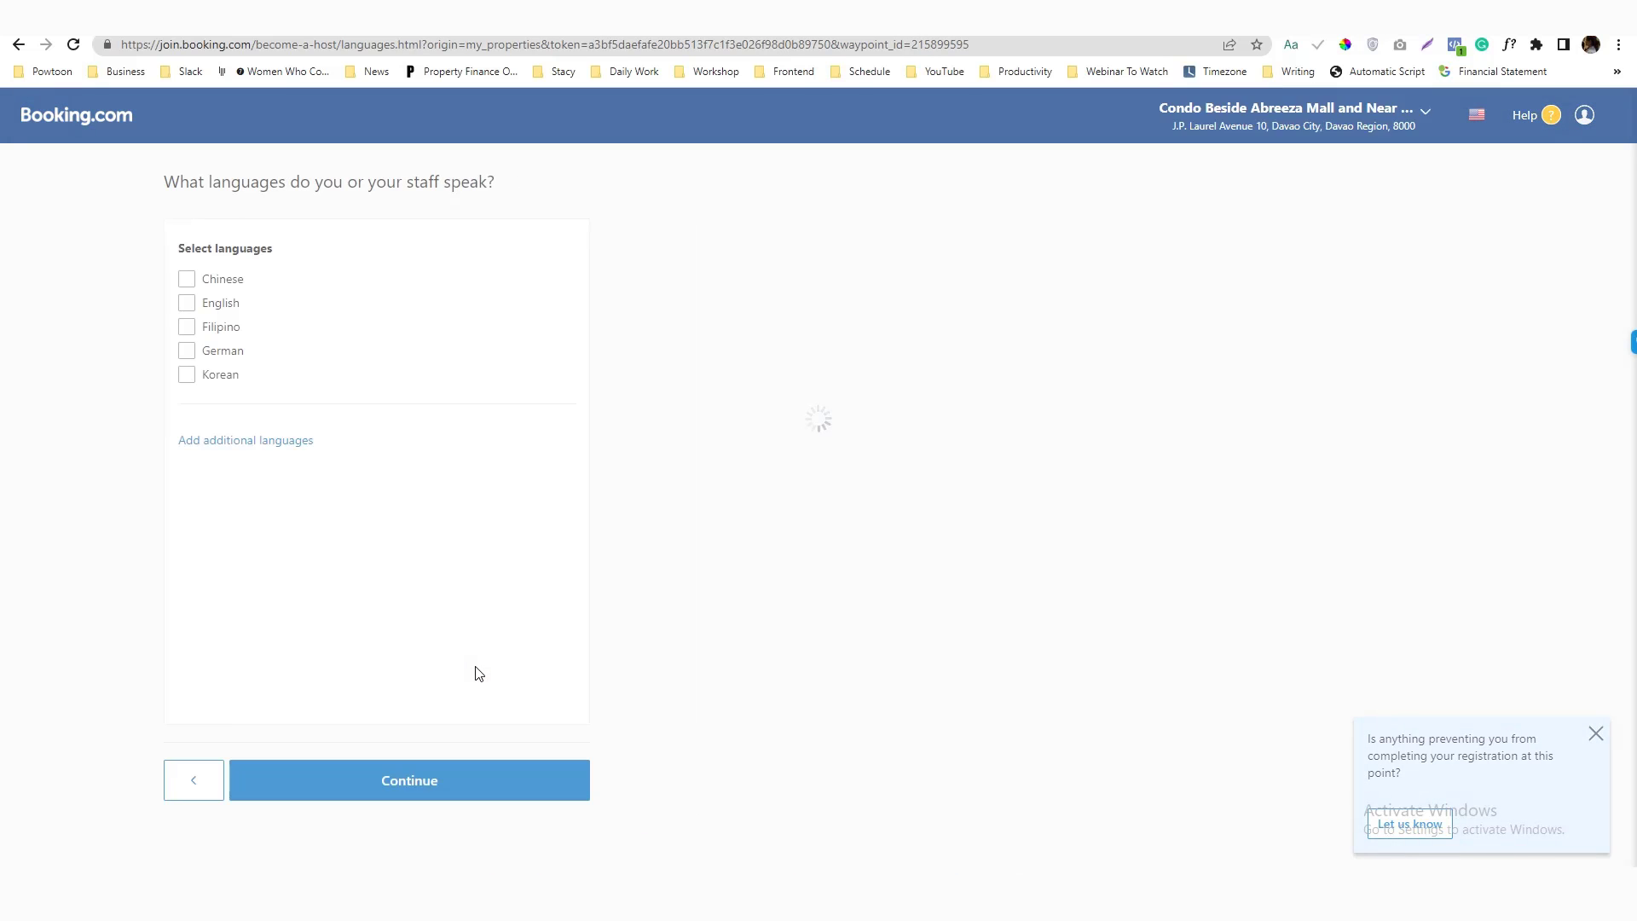
click(187, 304)
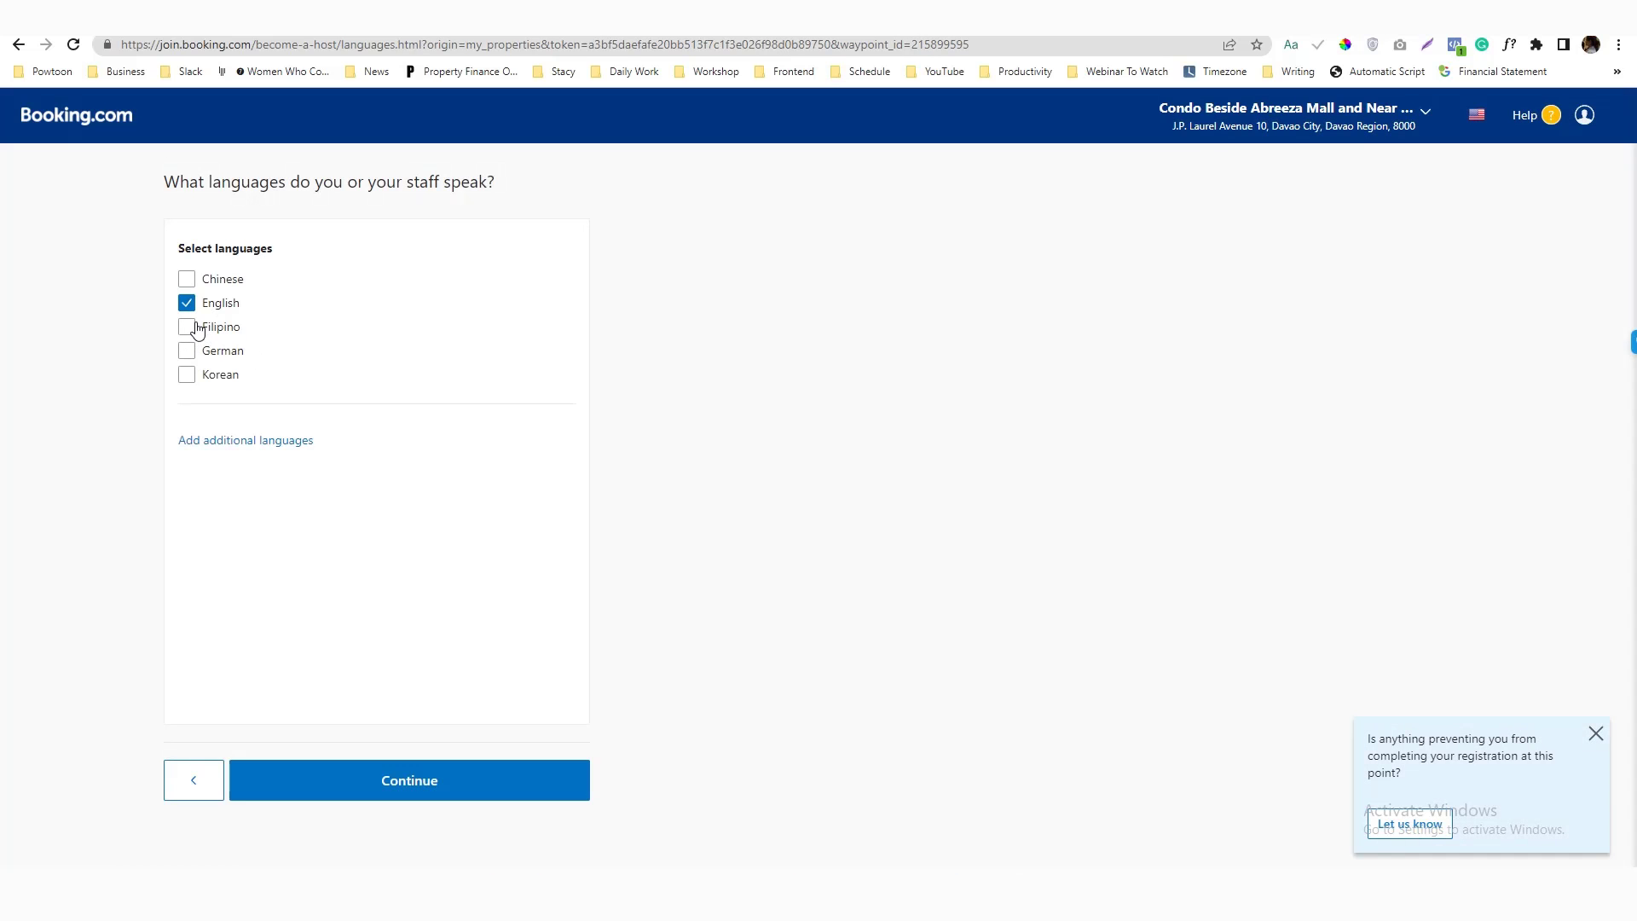
click(190, 326)
click(438, 785)
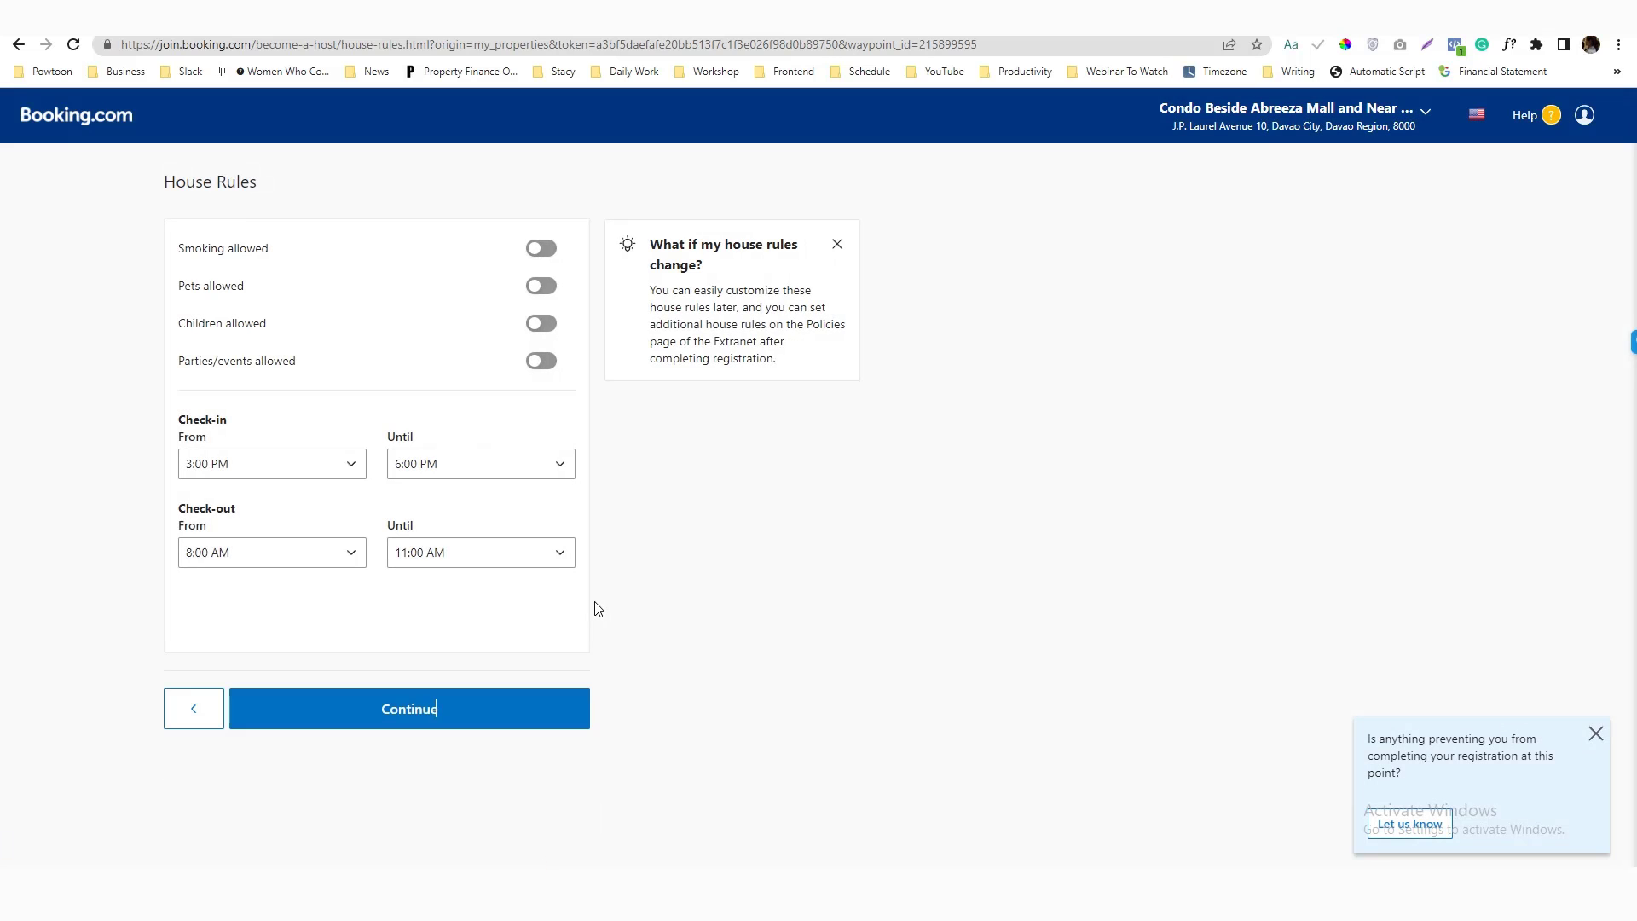
click(540, 288)
click(541, 323)
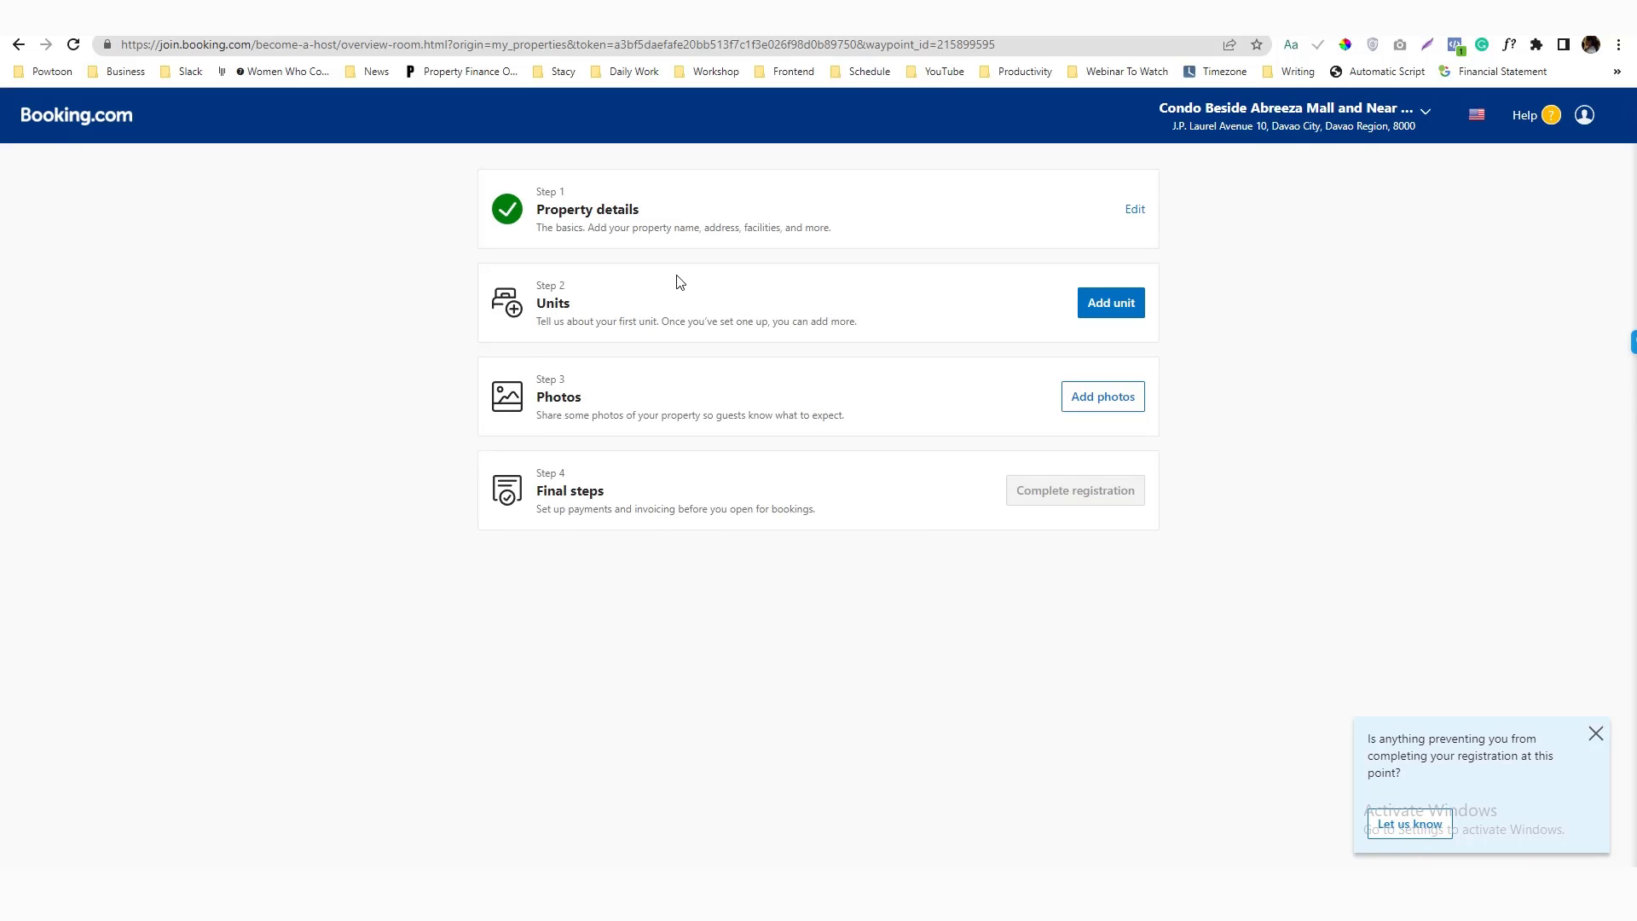
Add a Studio unit with one queen bed, one sofa bed and one futon, removing the full bed
click(1107, 319)
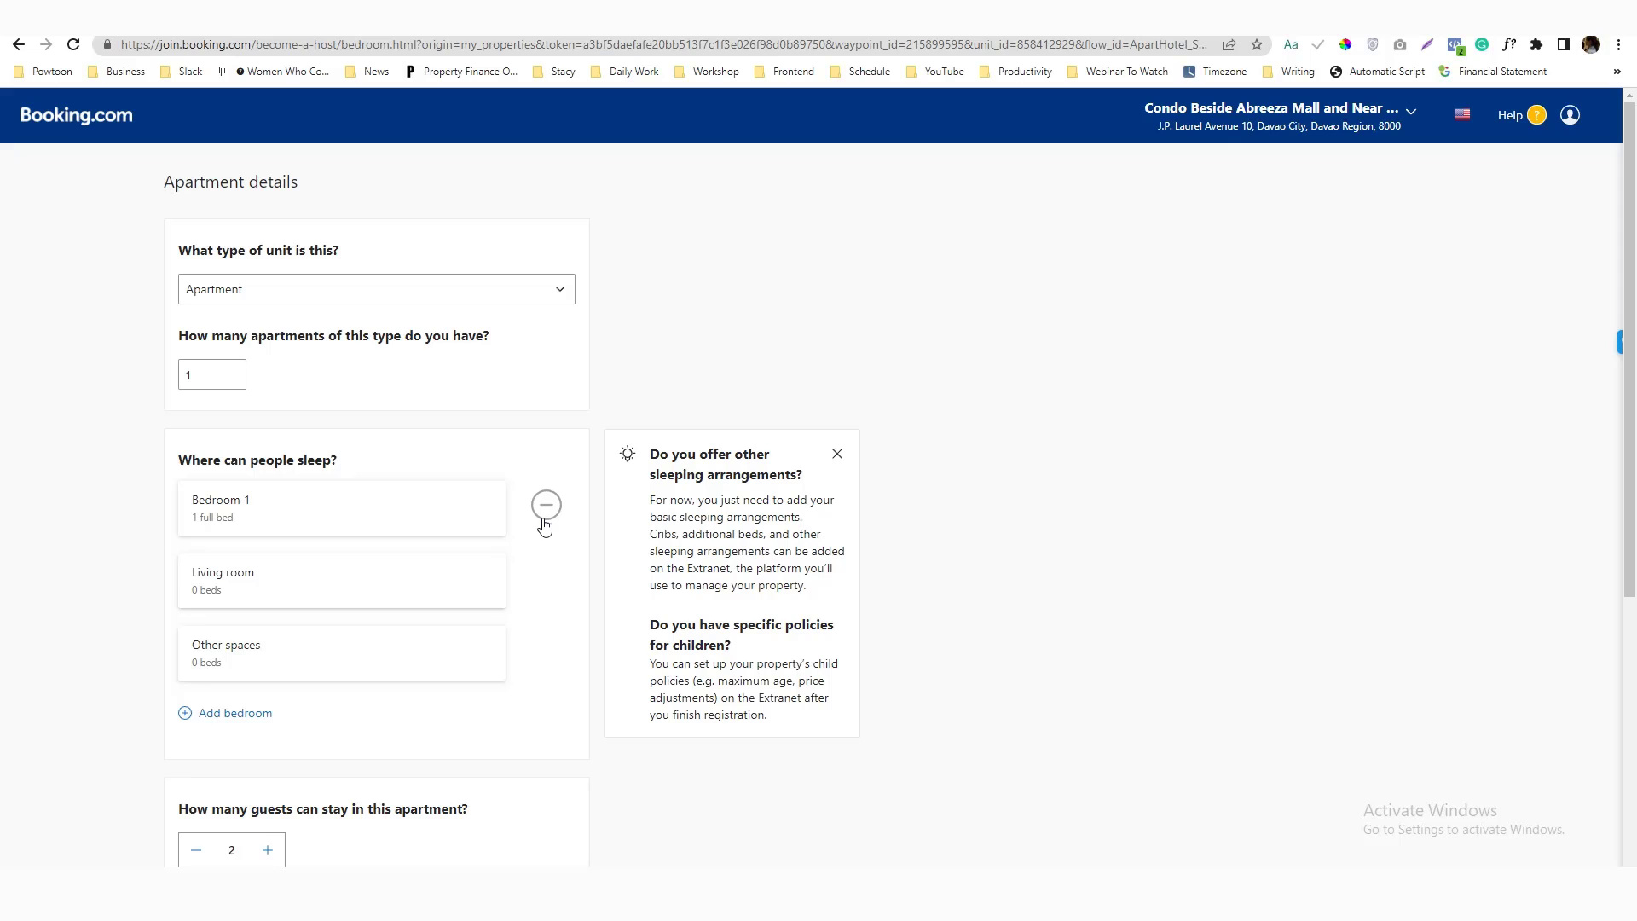
click(445, 302)
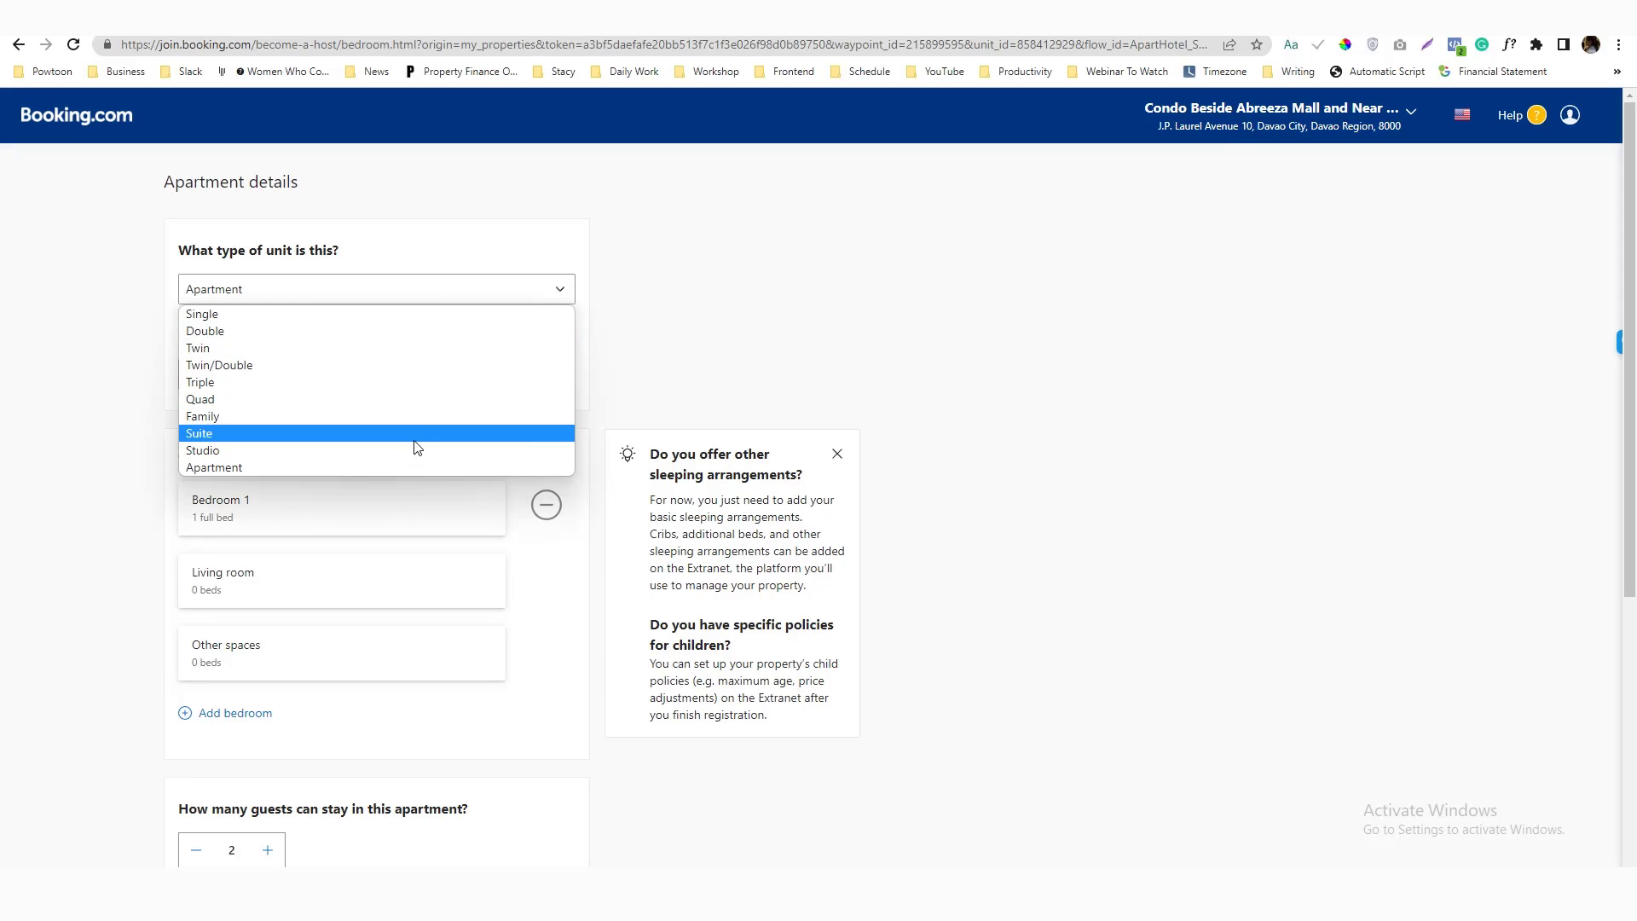
click(391, 452)
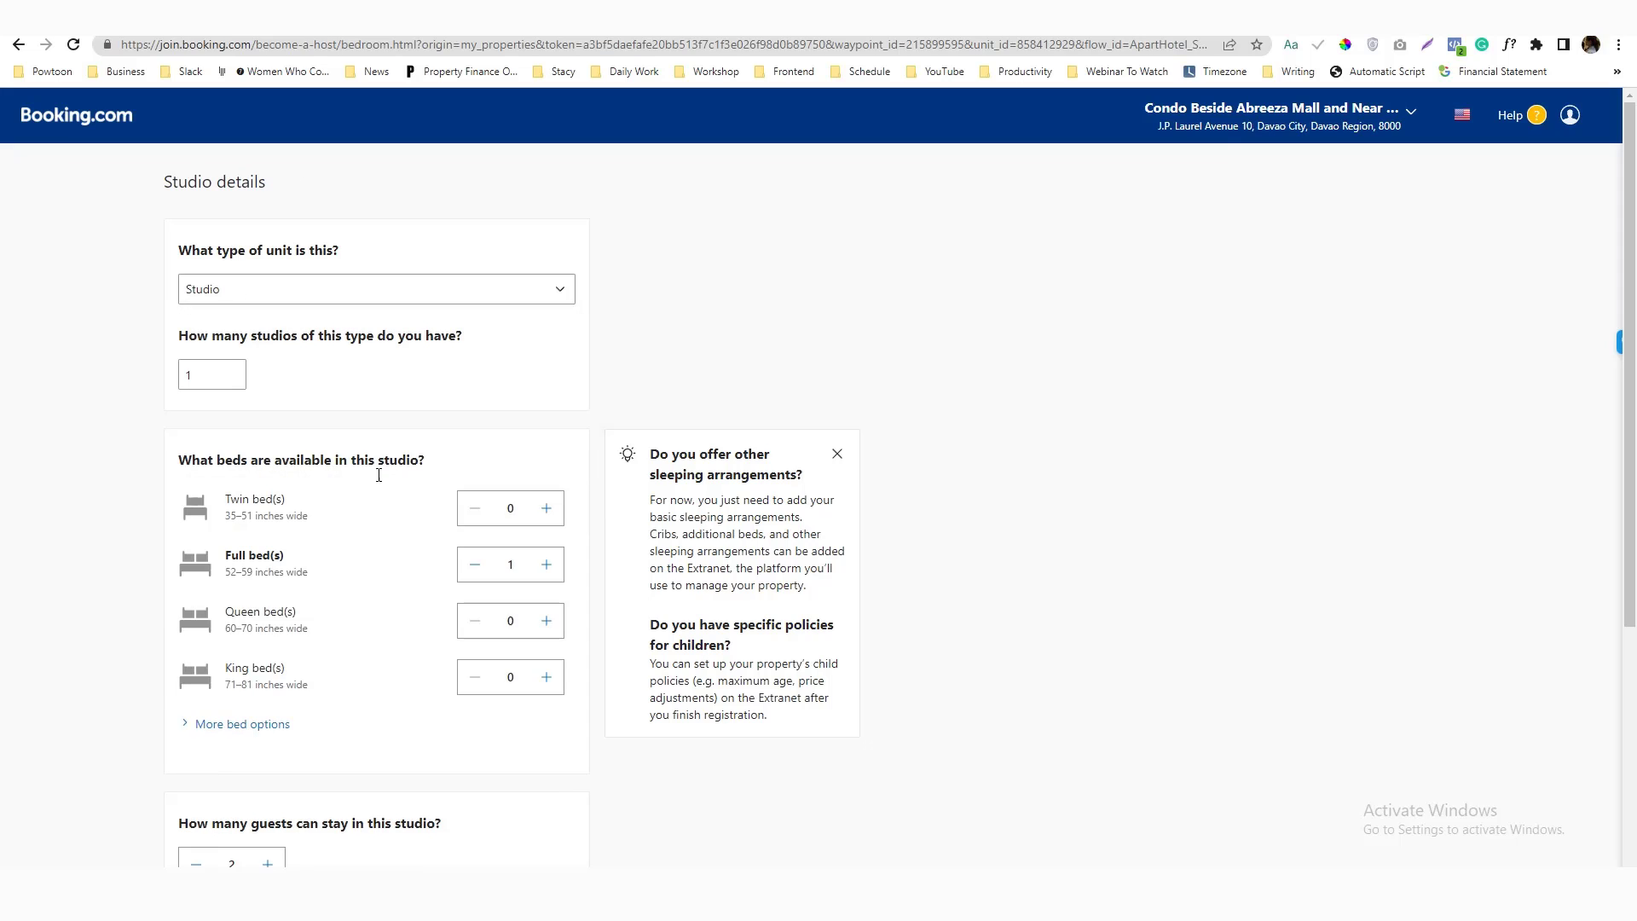
click(547, 632)
click(471, 564)
scroll(418, 592, down, 4)
click(256, 365)
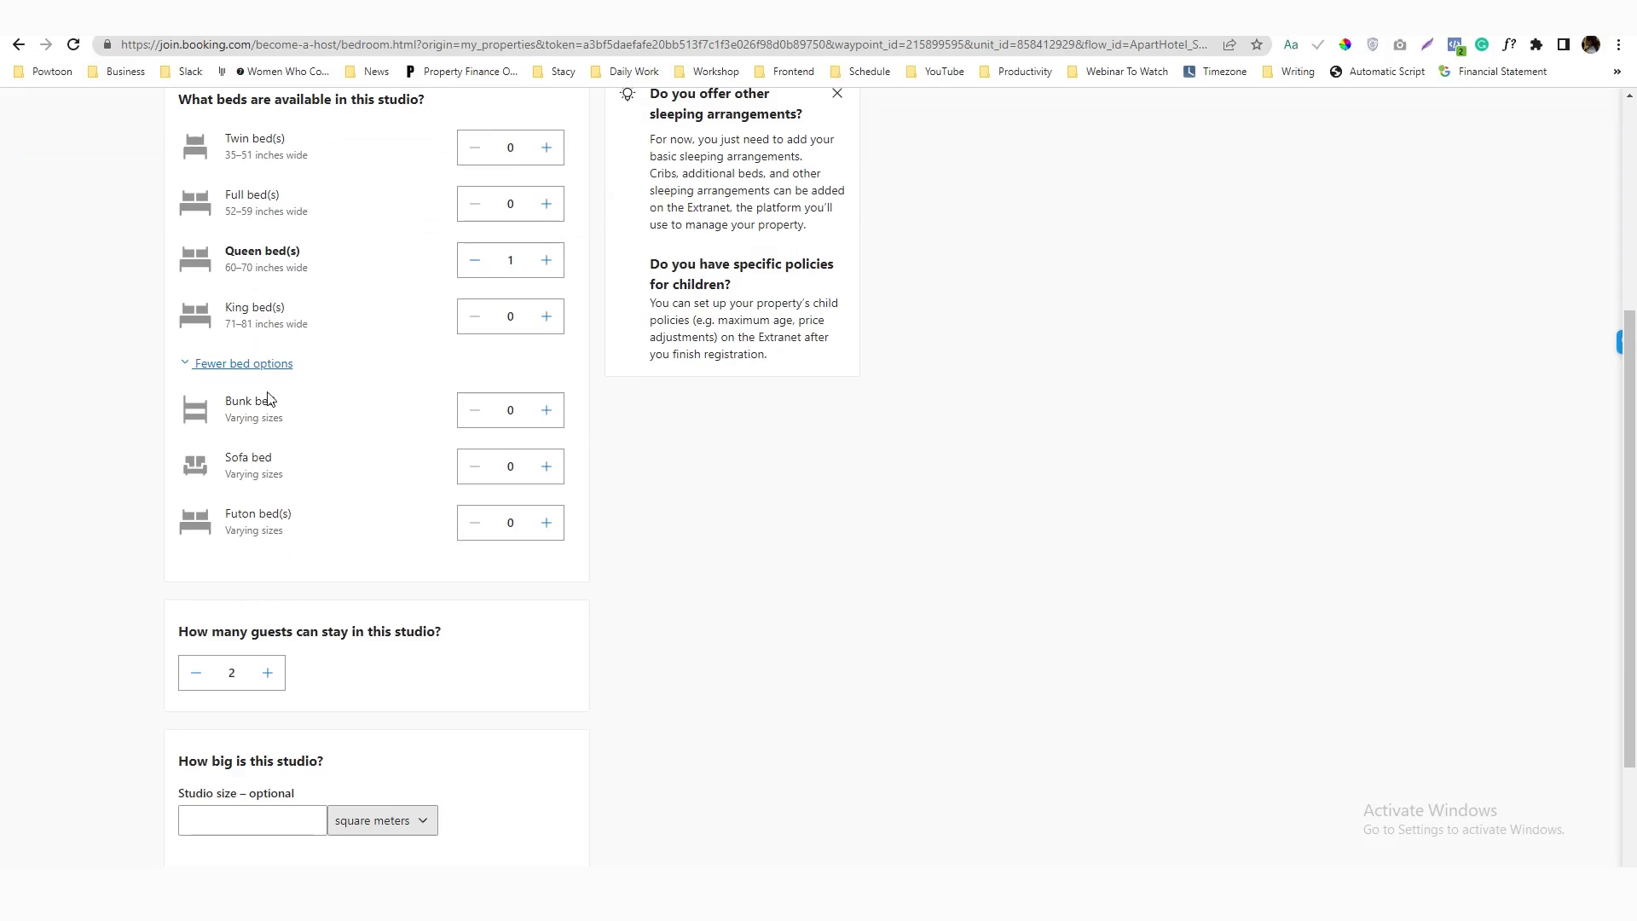
click(546, 466)
click(547, 522)
Set the studio for 5 guests, 37 square meters and non-smoking, and save it
scroll(358, 524, down, 2)
click(267, 504)
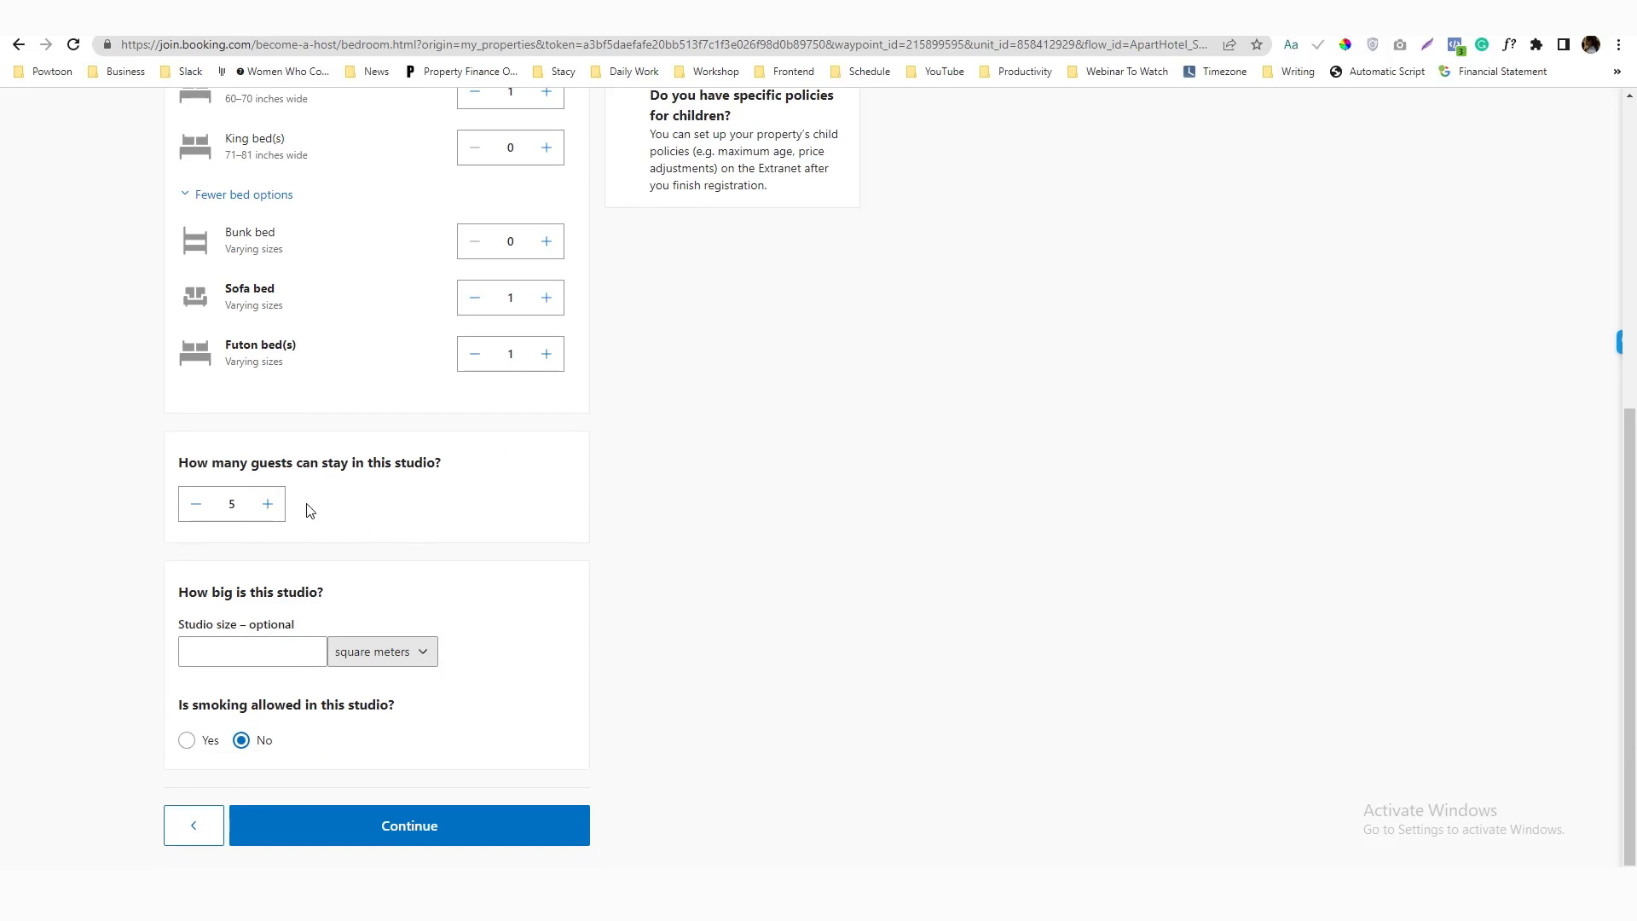
click(249, 647)
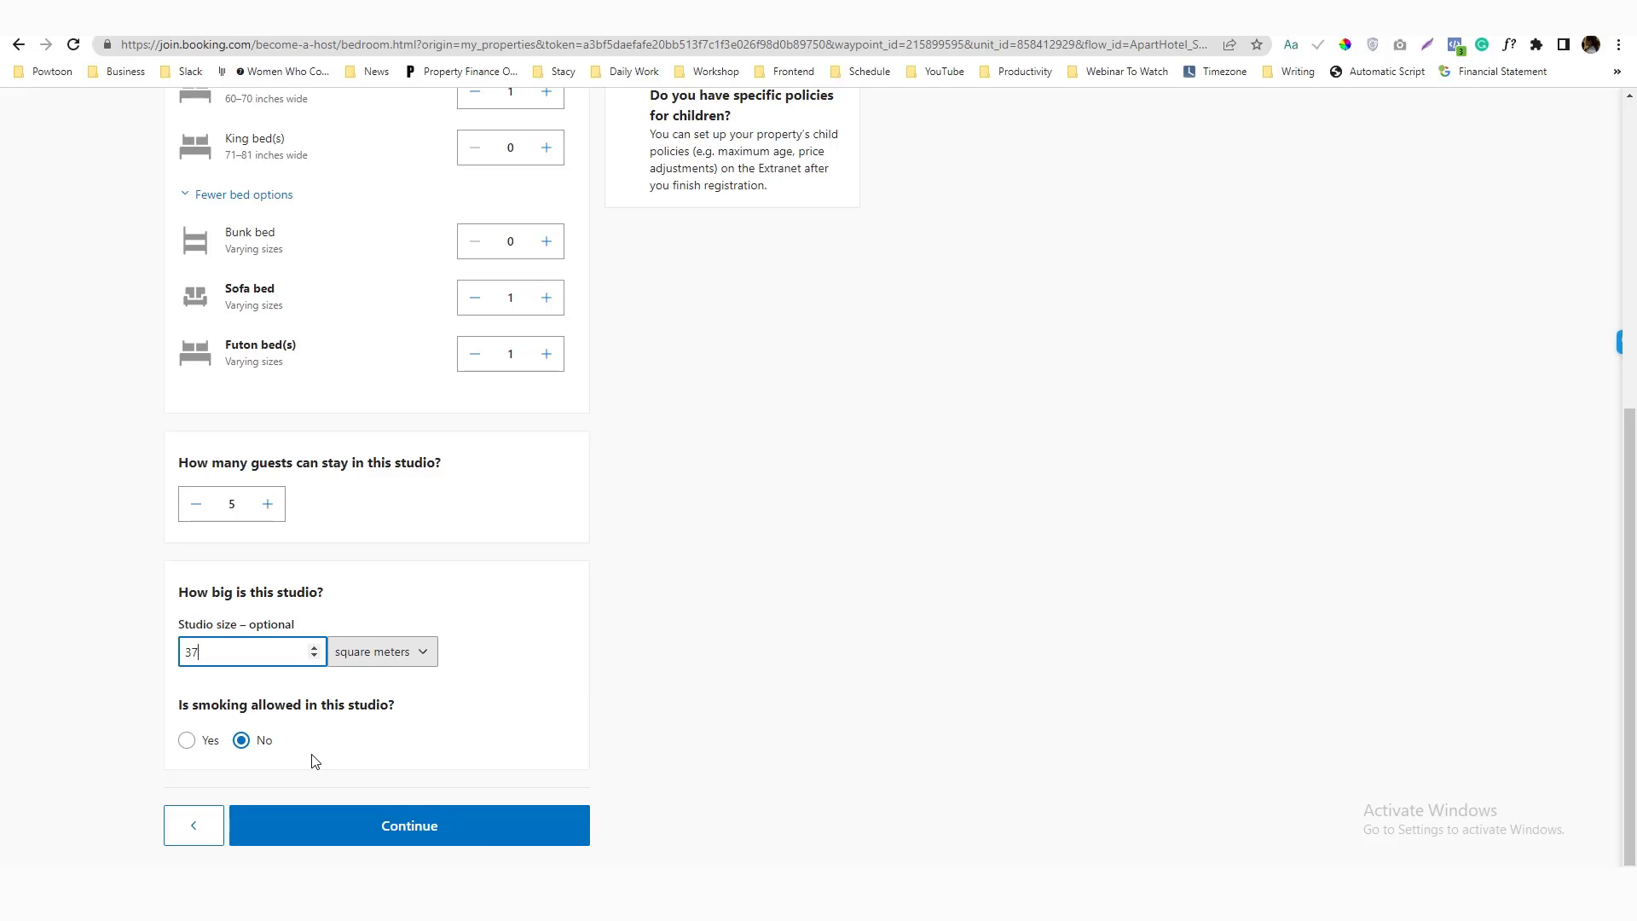
click(402, 833)
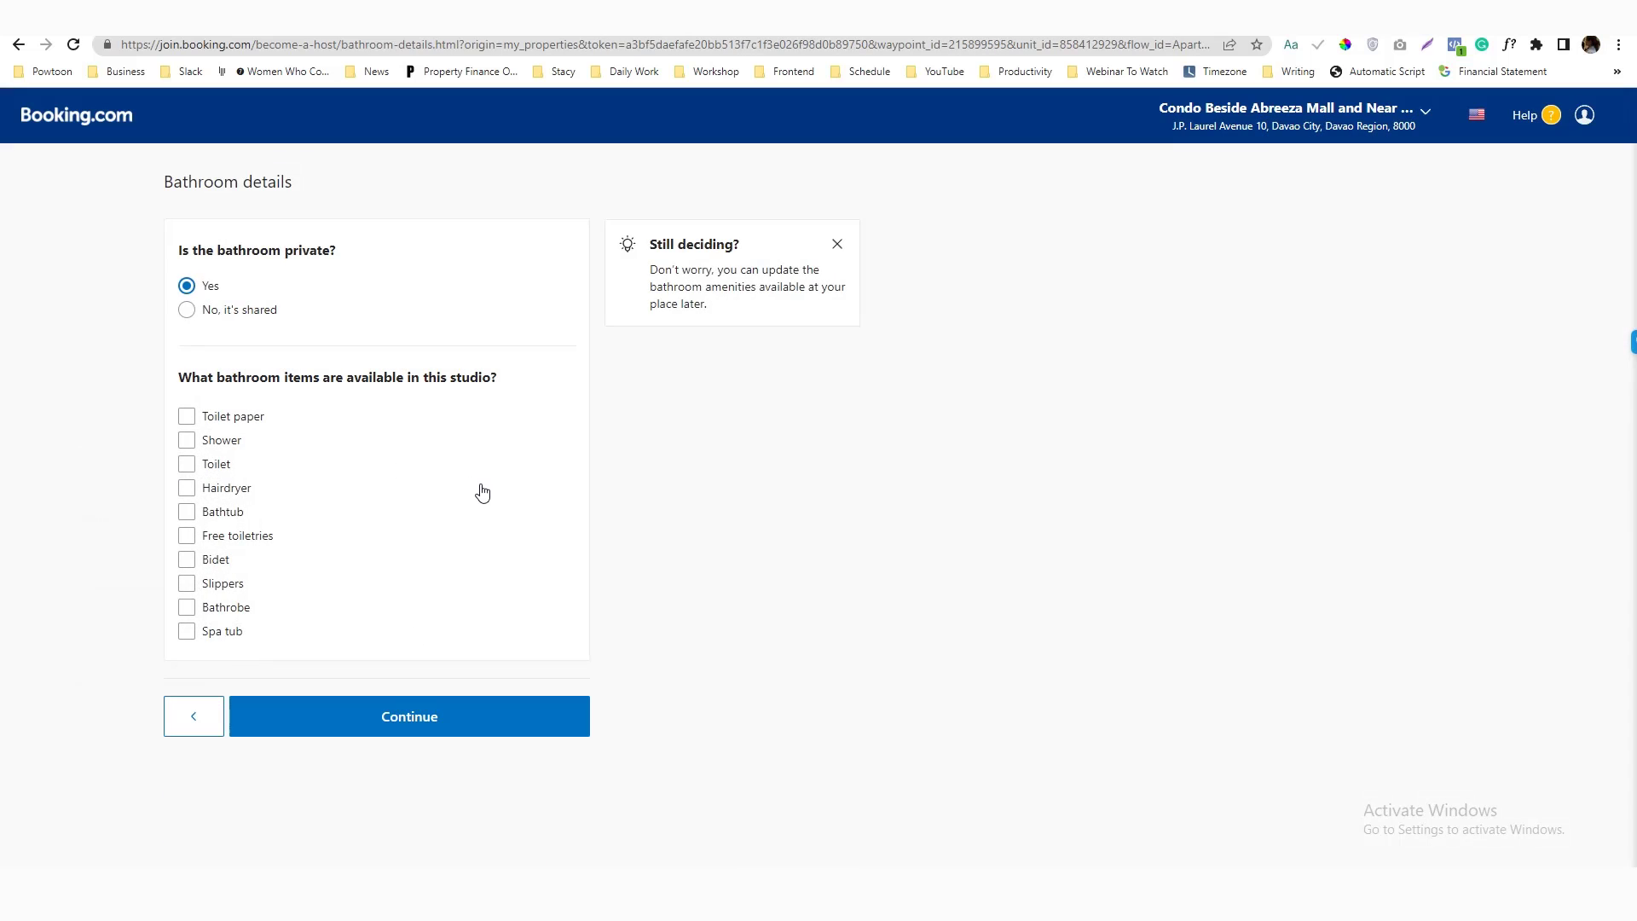
Mark toilet paper, shower, toilet, hairdryer, bathtub, toiletries, bidet, slippers and bathrobe as available
click(186, 416)
click(186, 440)
click(186, 464)
click(186, 488)
click(186, 511)
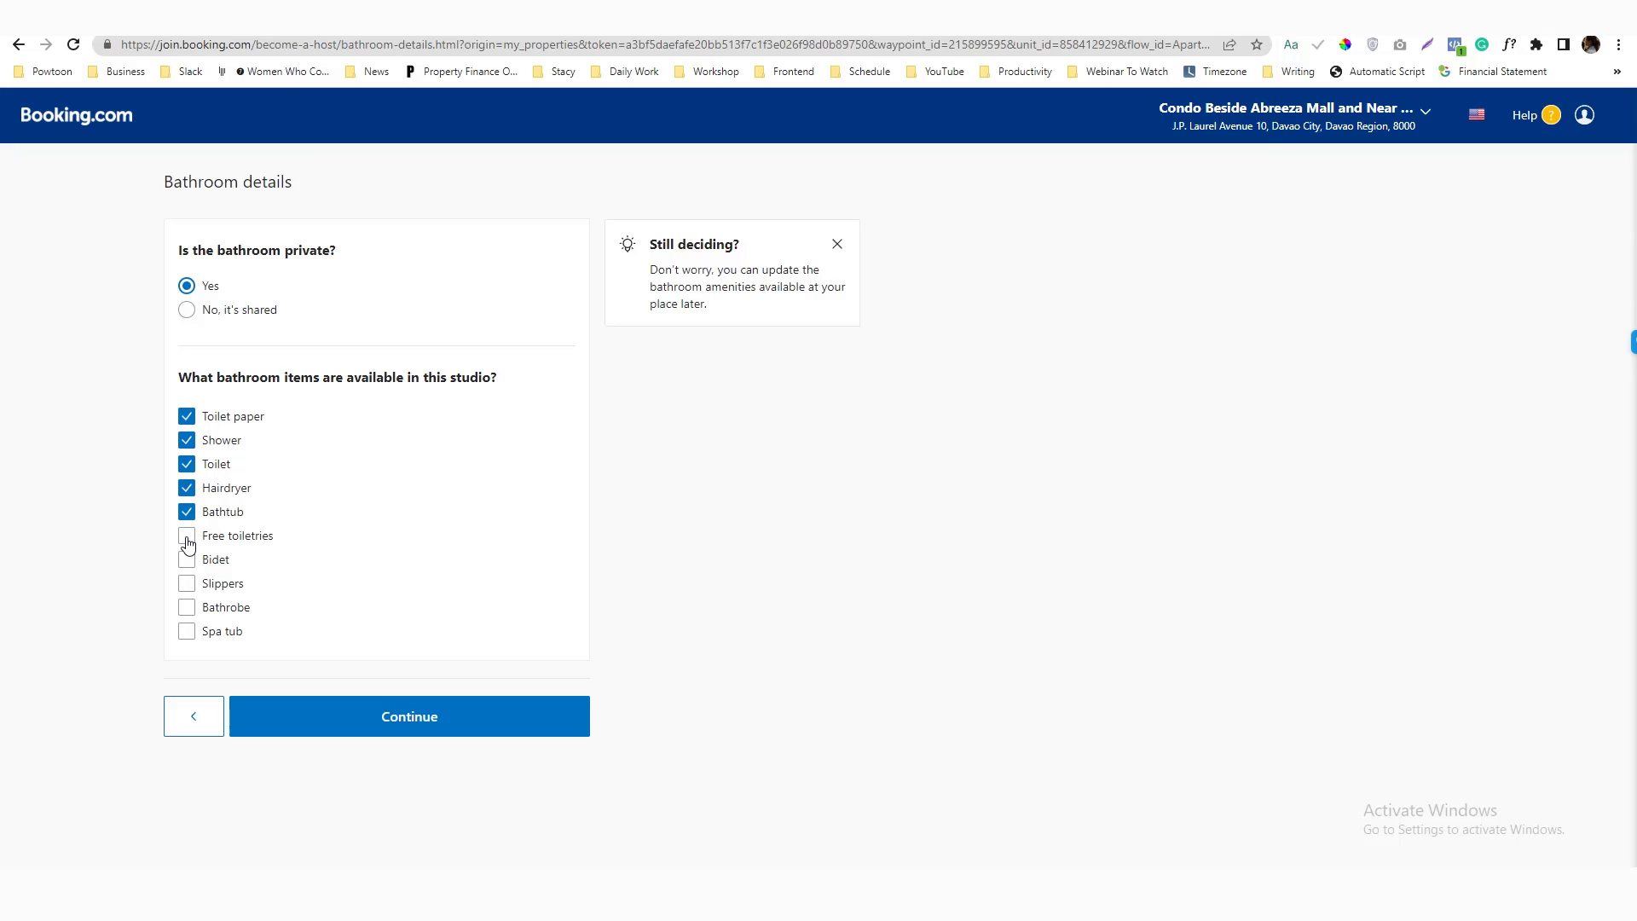
click(187, 539)
click(186, 559)
click(185, 585)
click(185, 607)
click(426, 710)
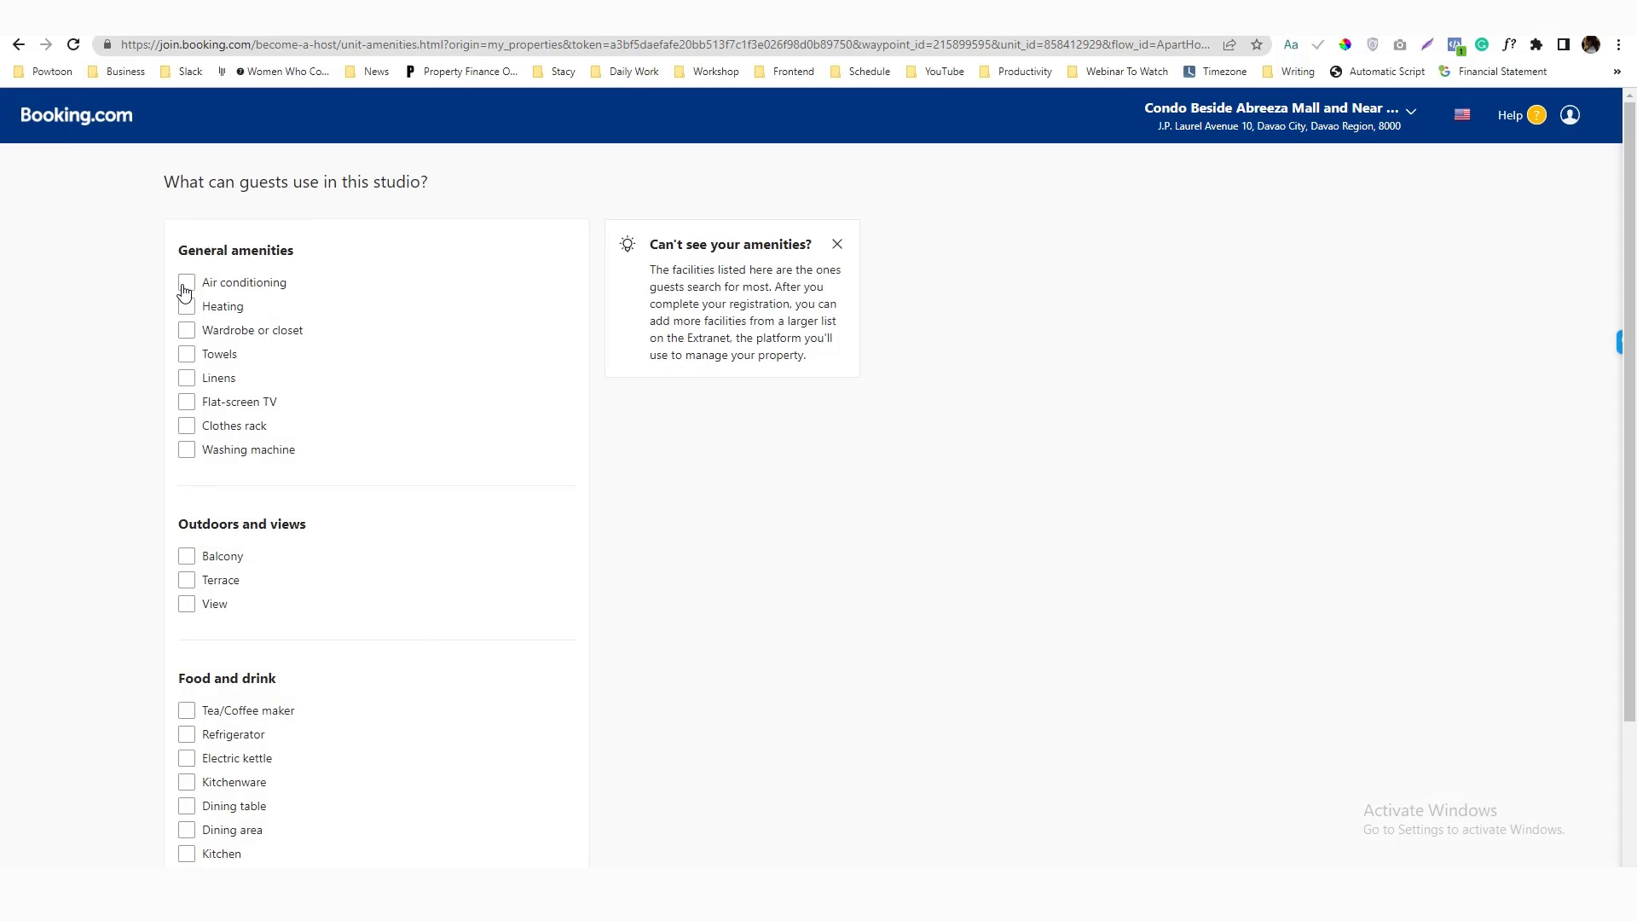
Add air conditioning, heating, towels, linens, flat-screen TV, clothes rack and washing machine, without a balcony
click(185, 288)
click(187, 309)
click(185, 354)
click(185, 377)
click(187, 406)
click(186, 426)
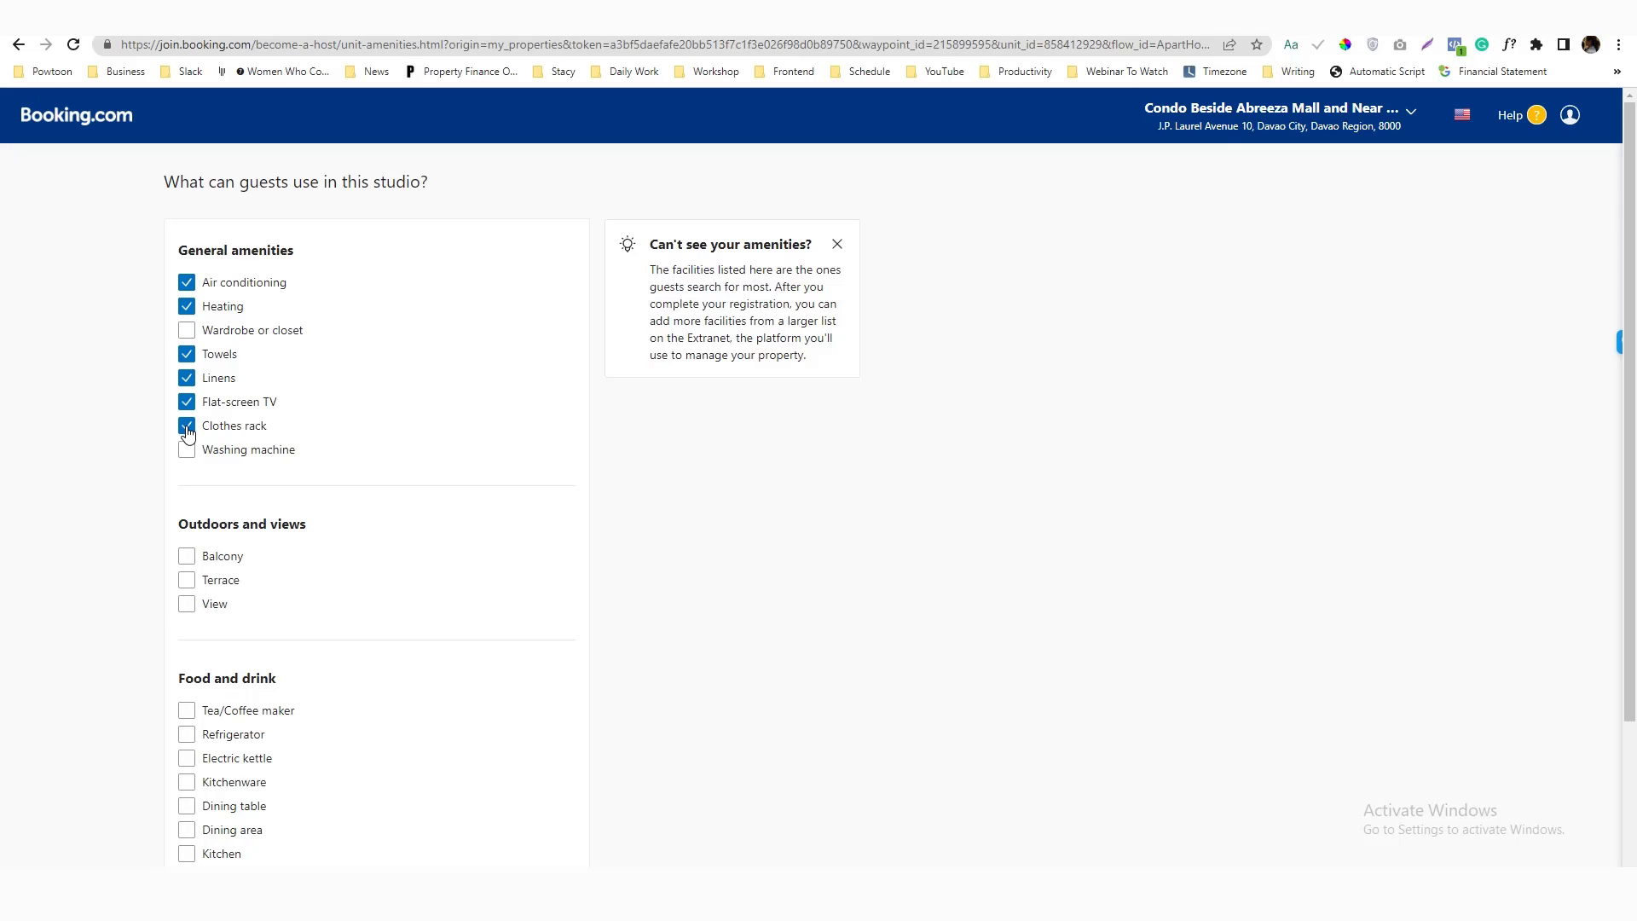
click(187, 451)
click(186, 555)
click(187, 555)
Indicate the studio has a view, with City view as the main view
scroll(134, 585, down, 2)
click(187, 418)
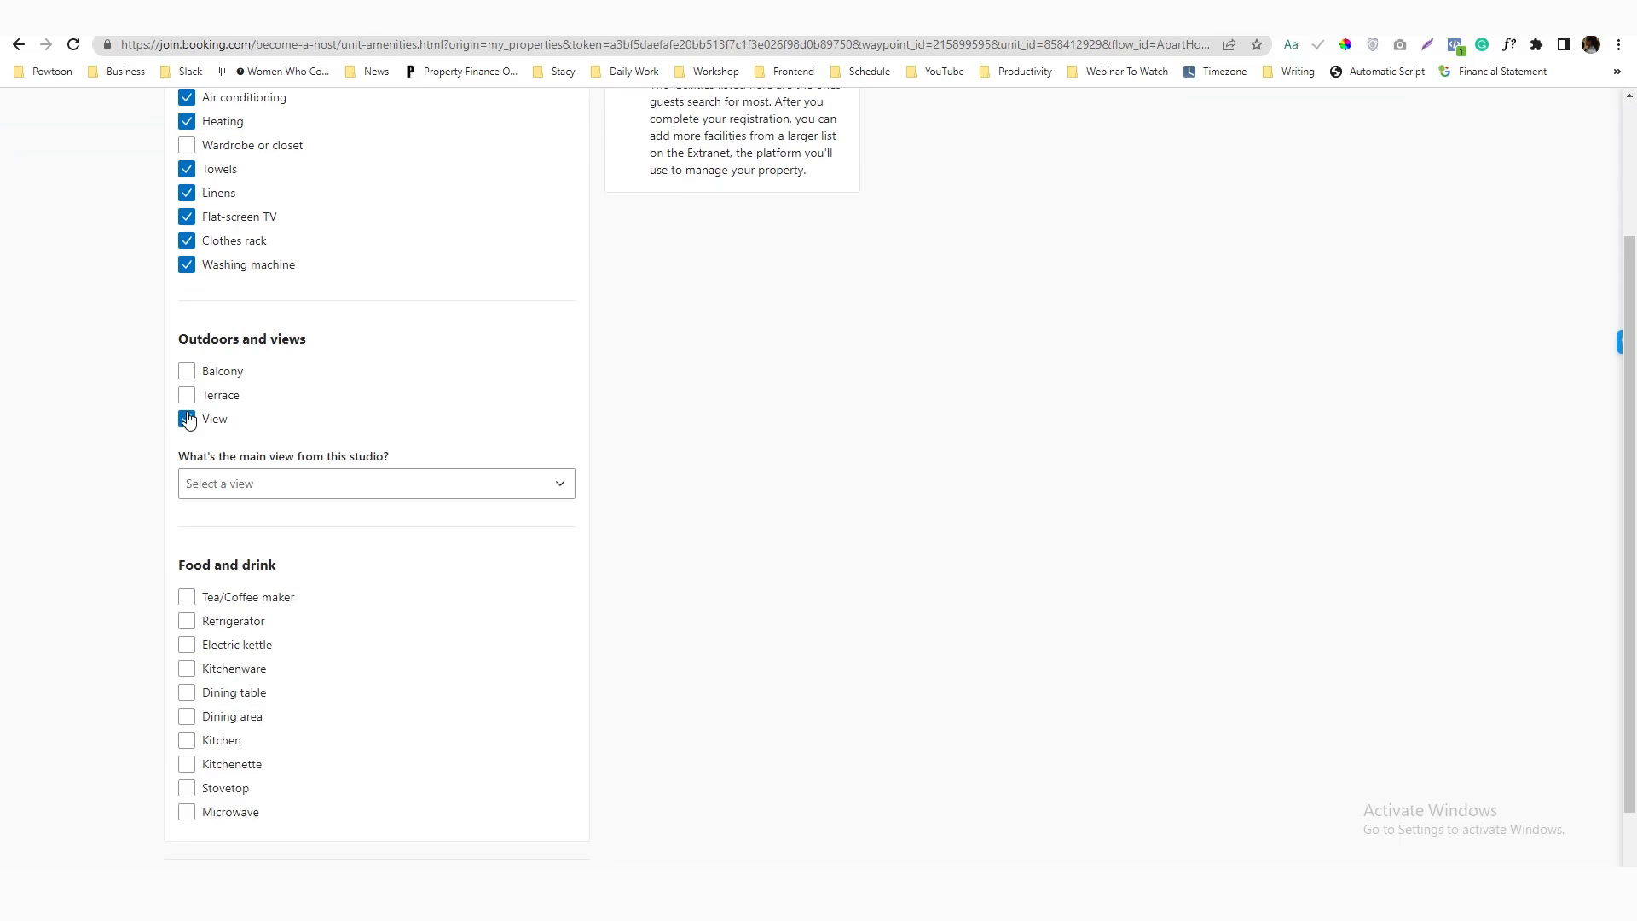
click(212, 484)
click(219, 523)
Add tea/coffee maker, refrigerator, kettle, kitchenware, dining table and area, kitchen, kitchenette, stovetop and microwave
scroll(86, 532, down, 1)
click(188, 527)
click(187, 550)
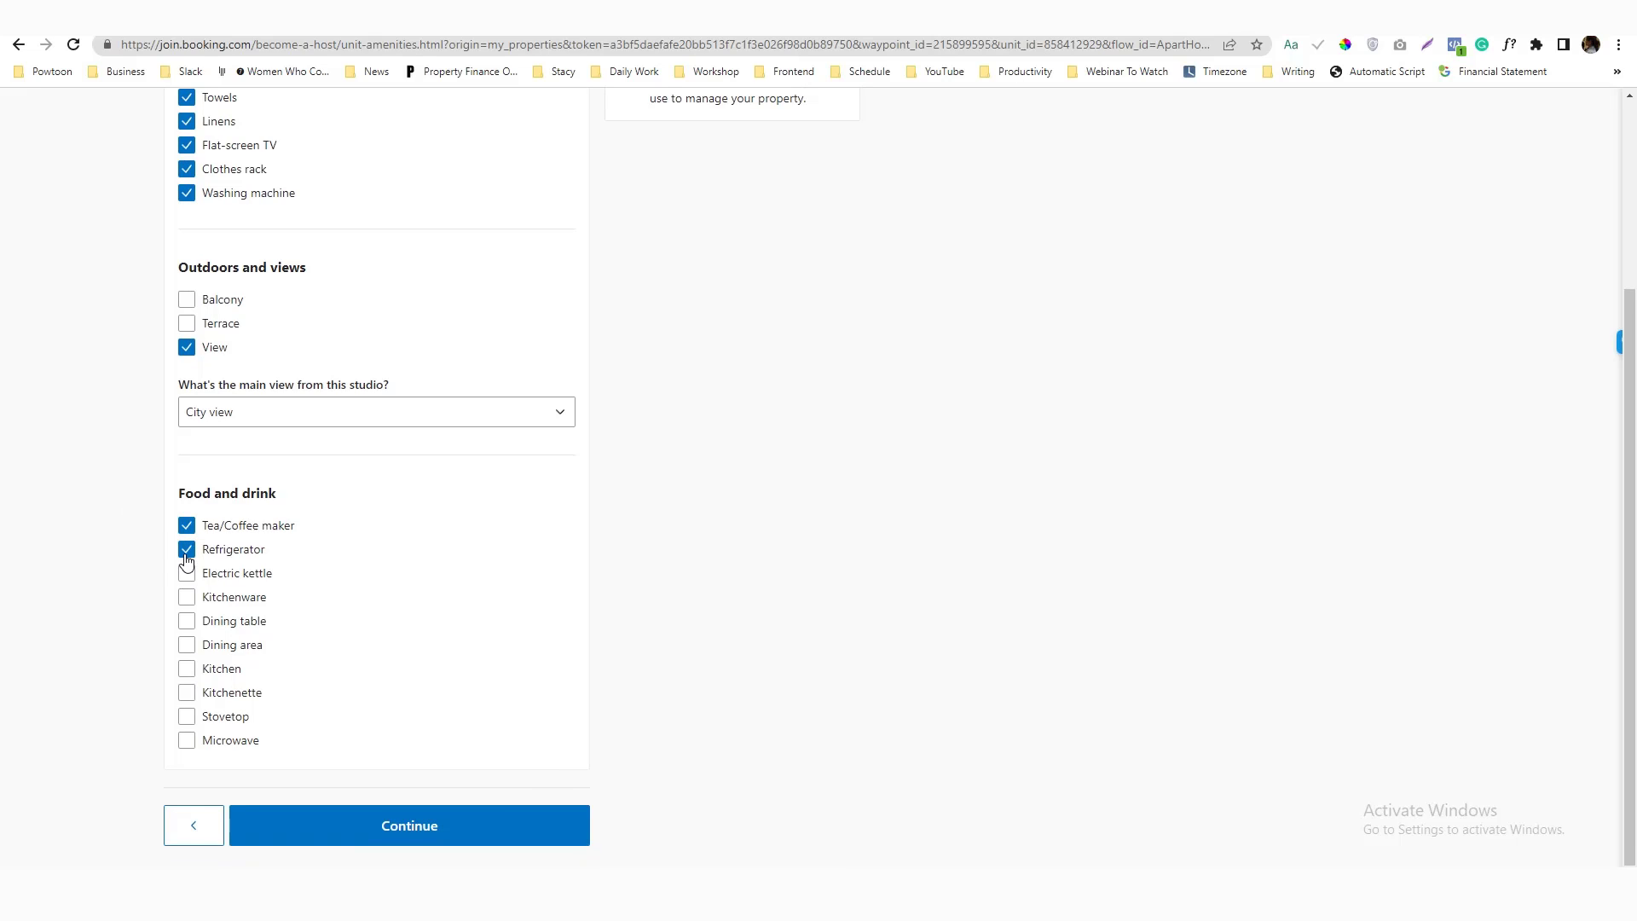
click(186, 576)
click(187, 599)
click(187, 621)
click(187, 646)
click(187, 669)
click(187, 693)
click(188, 718)
click(186, 742)
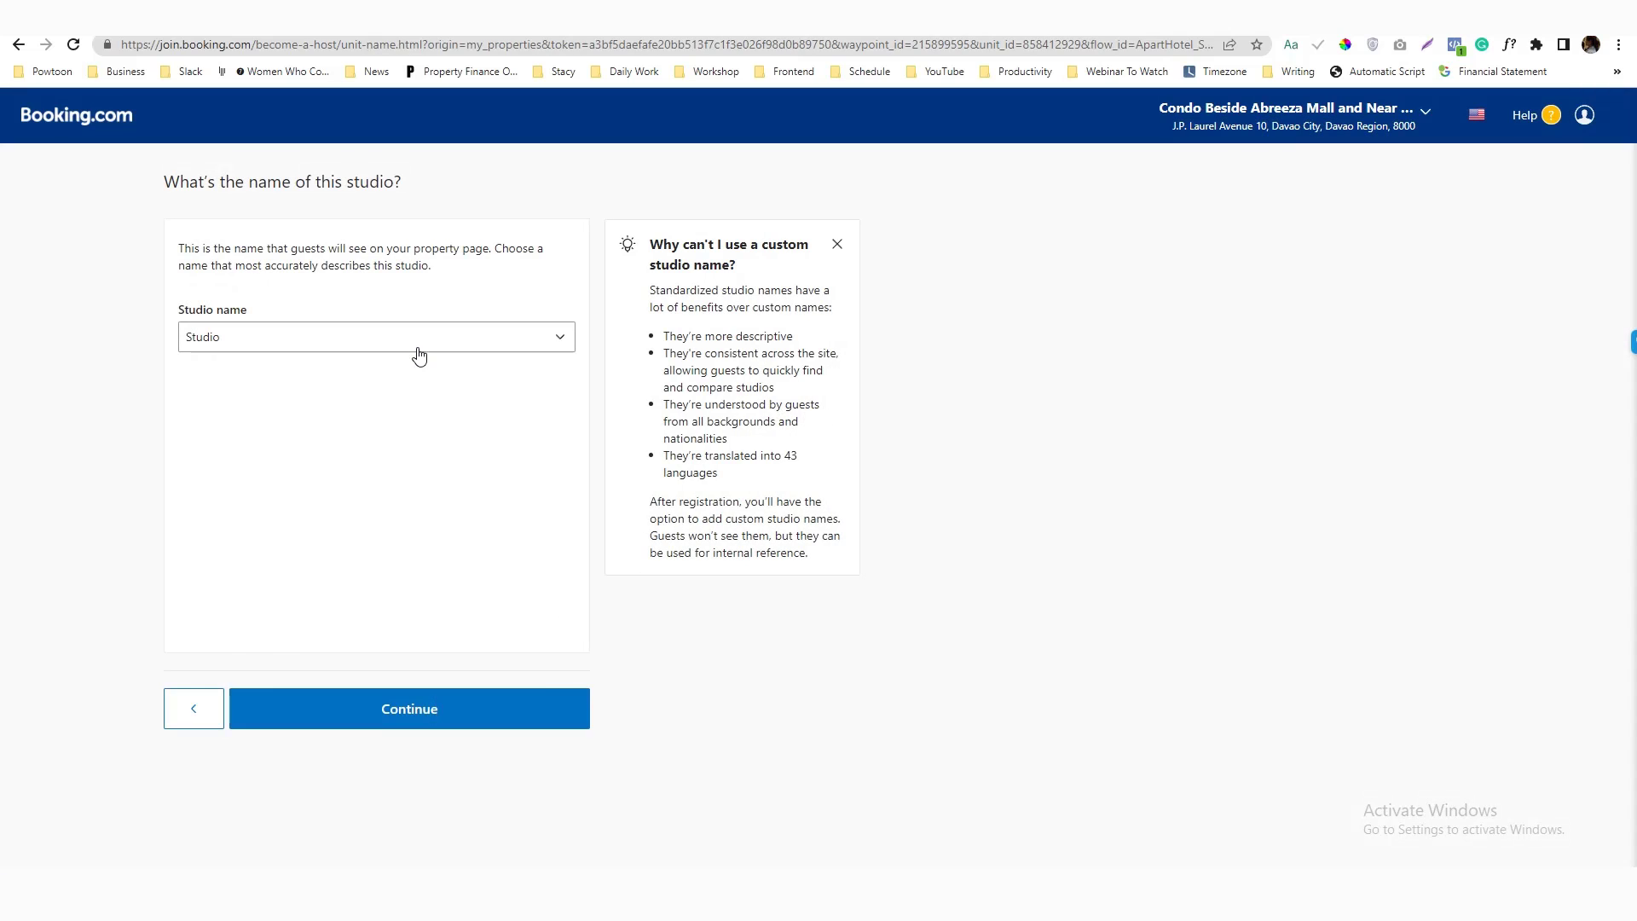
Choose 'Superior Studio' from the standard studio names and save it
click(419, 350)
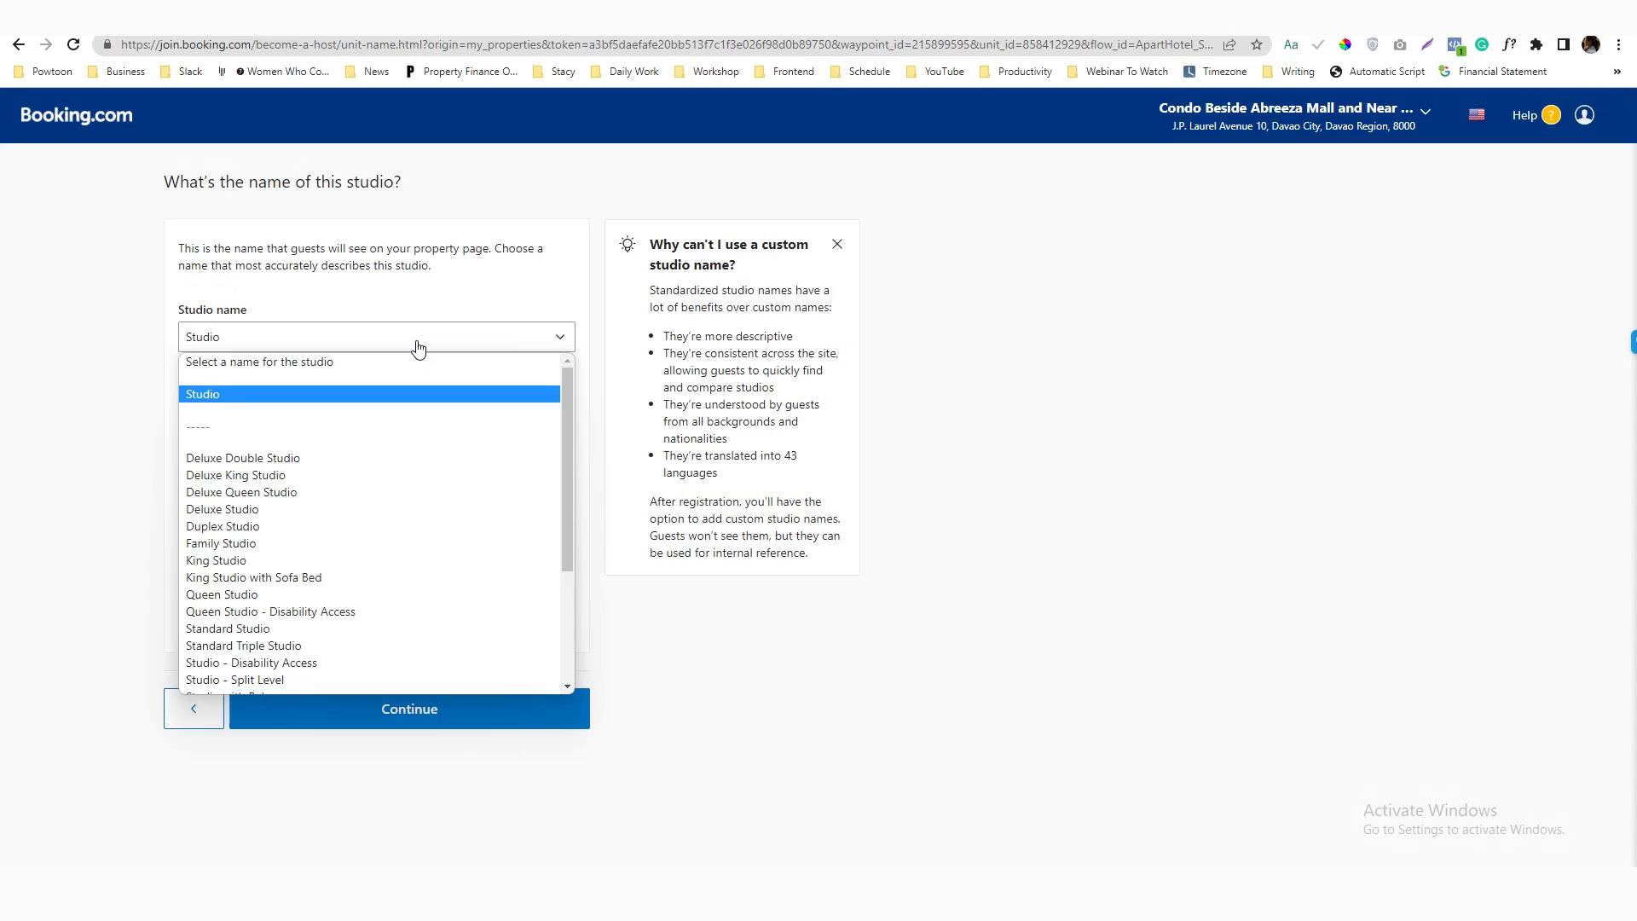
drag(570, 423, 566, 546)
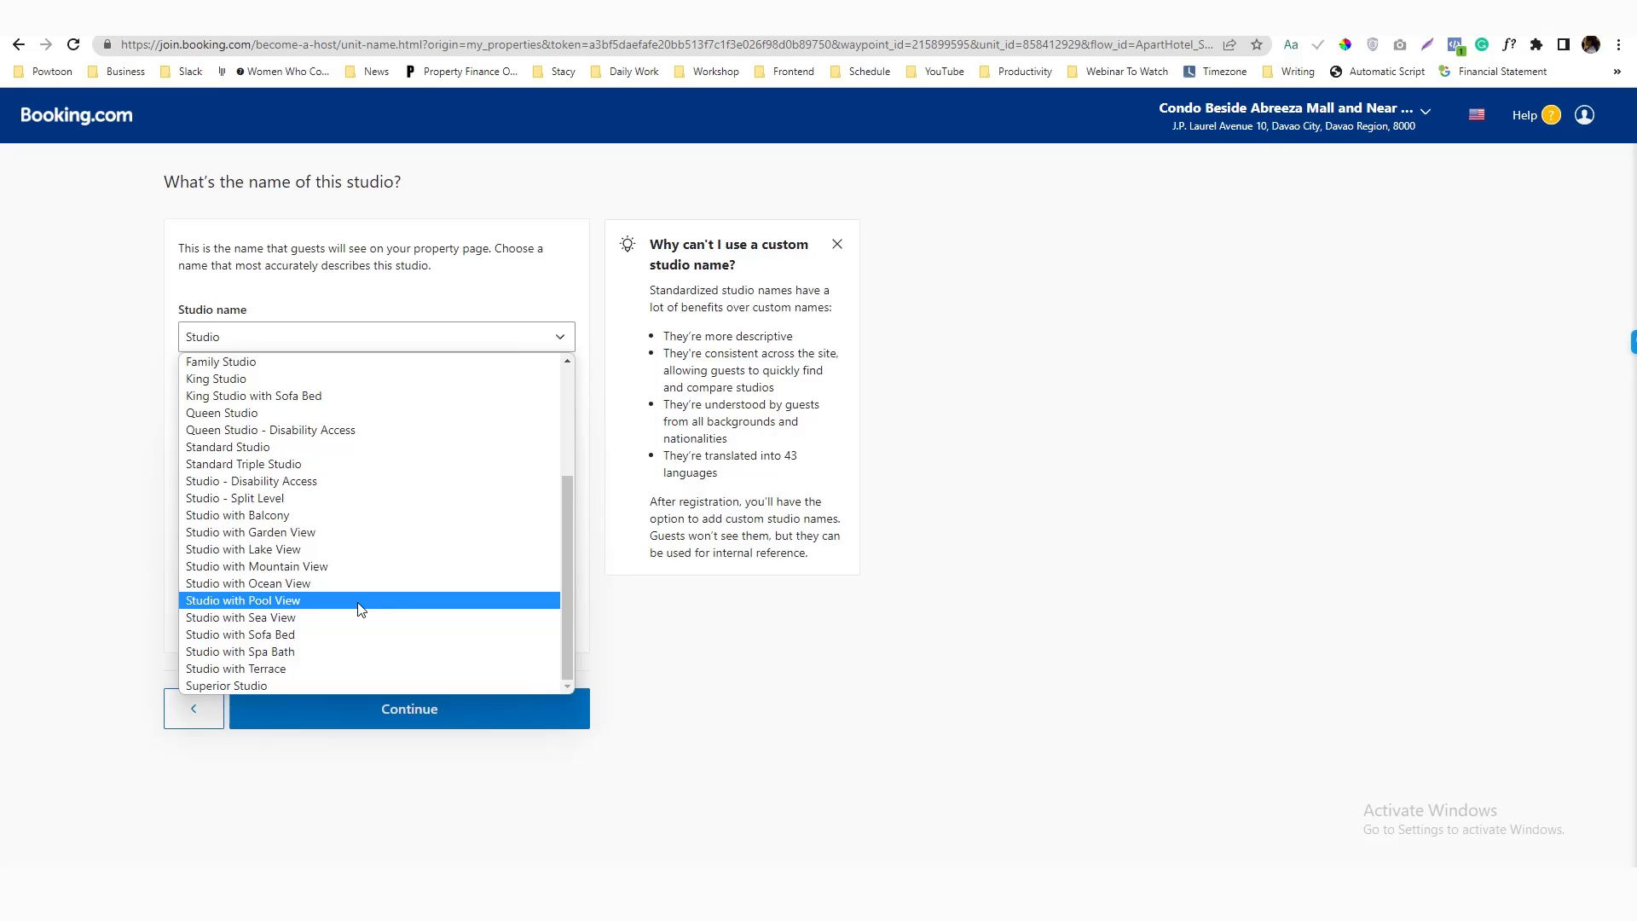
click(312, 686)
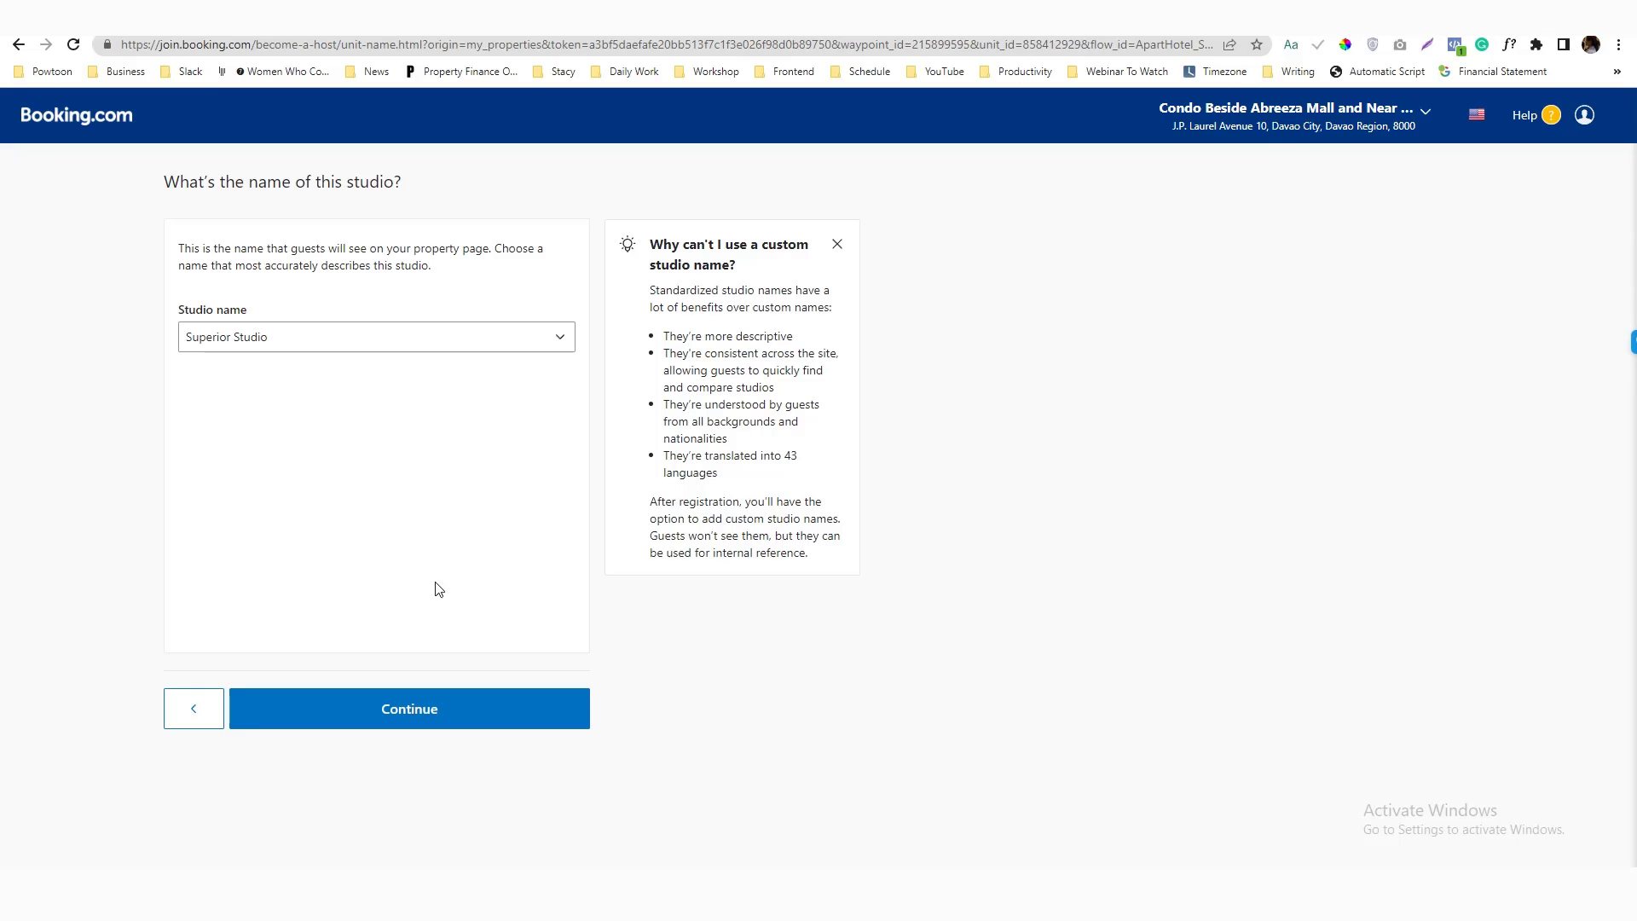
click(439, 706)
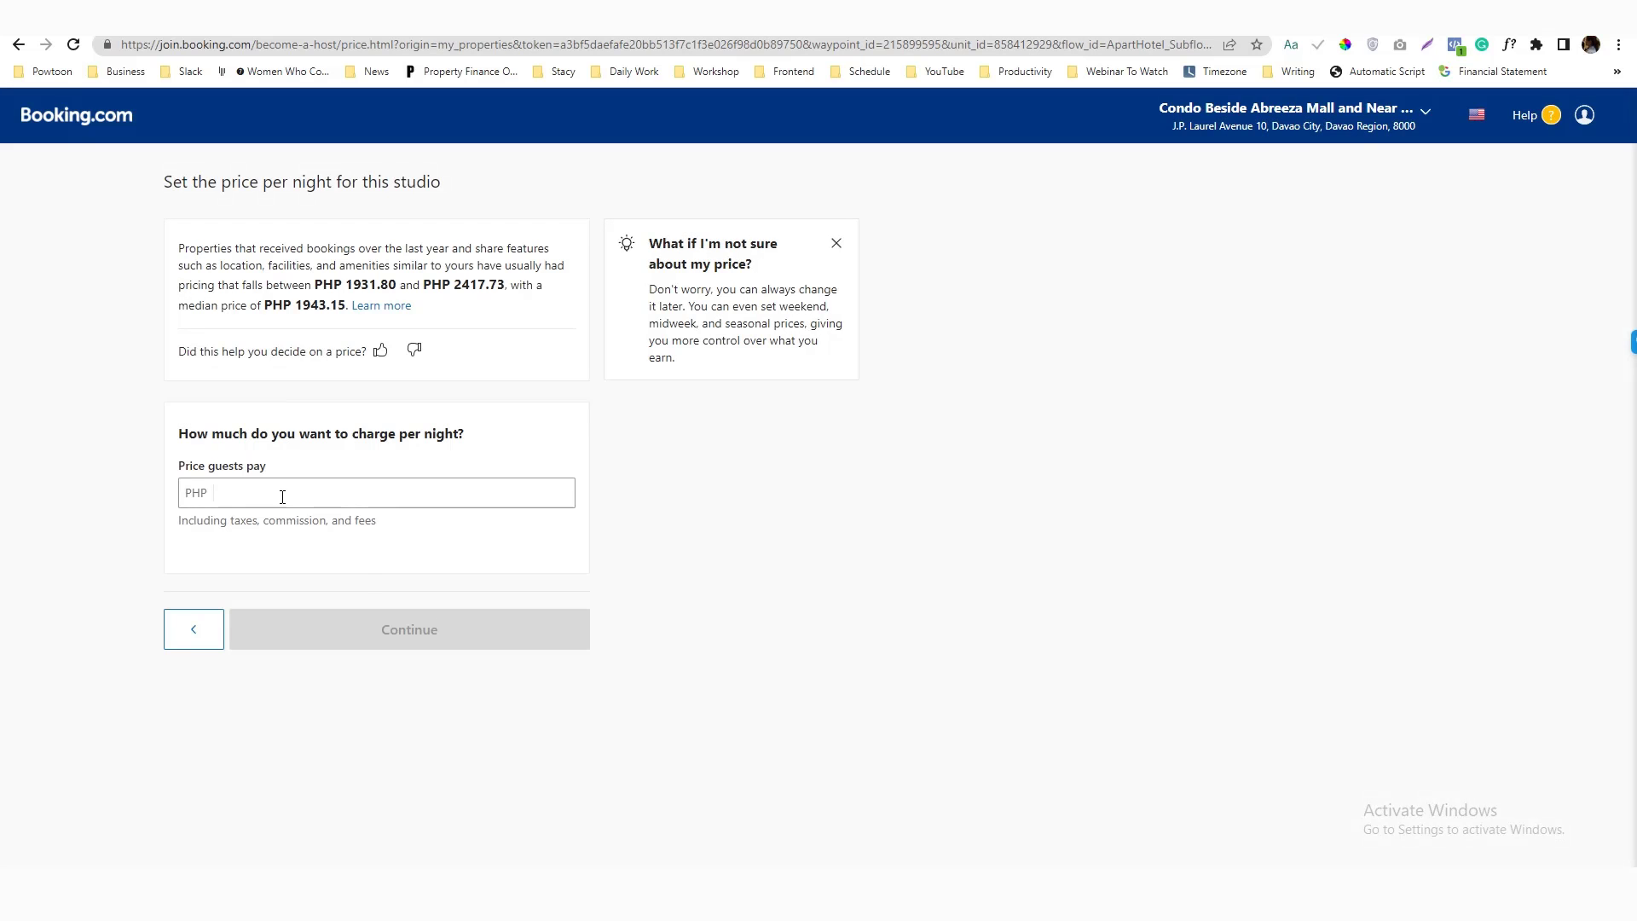
Enter PHP 3,300 as the nightly price guests pay, correcting it from 3000, and continue
click(288, 488)
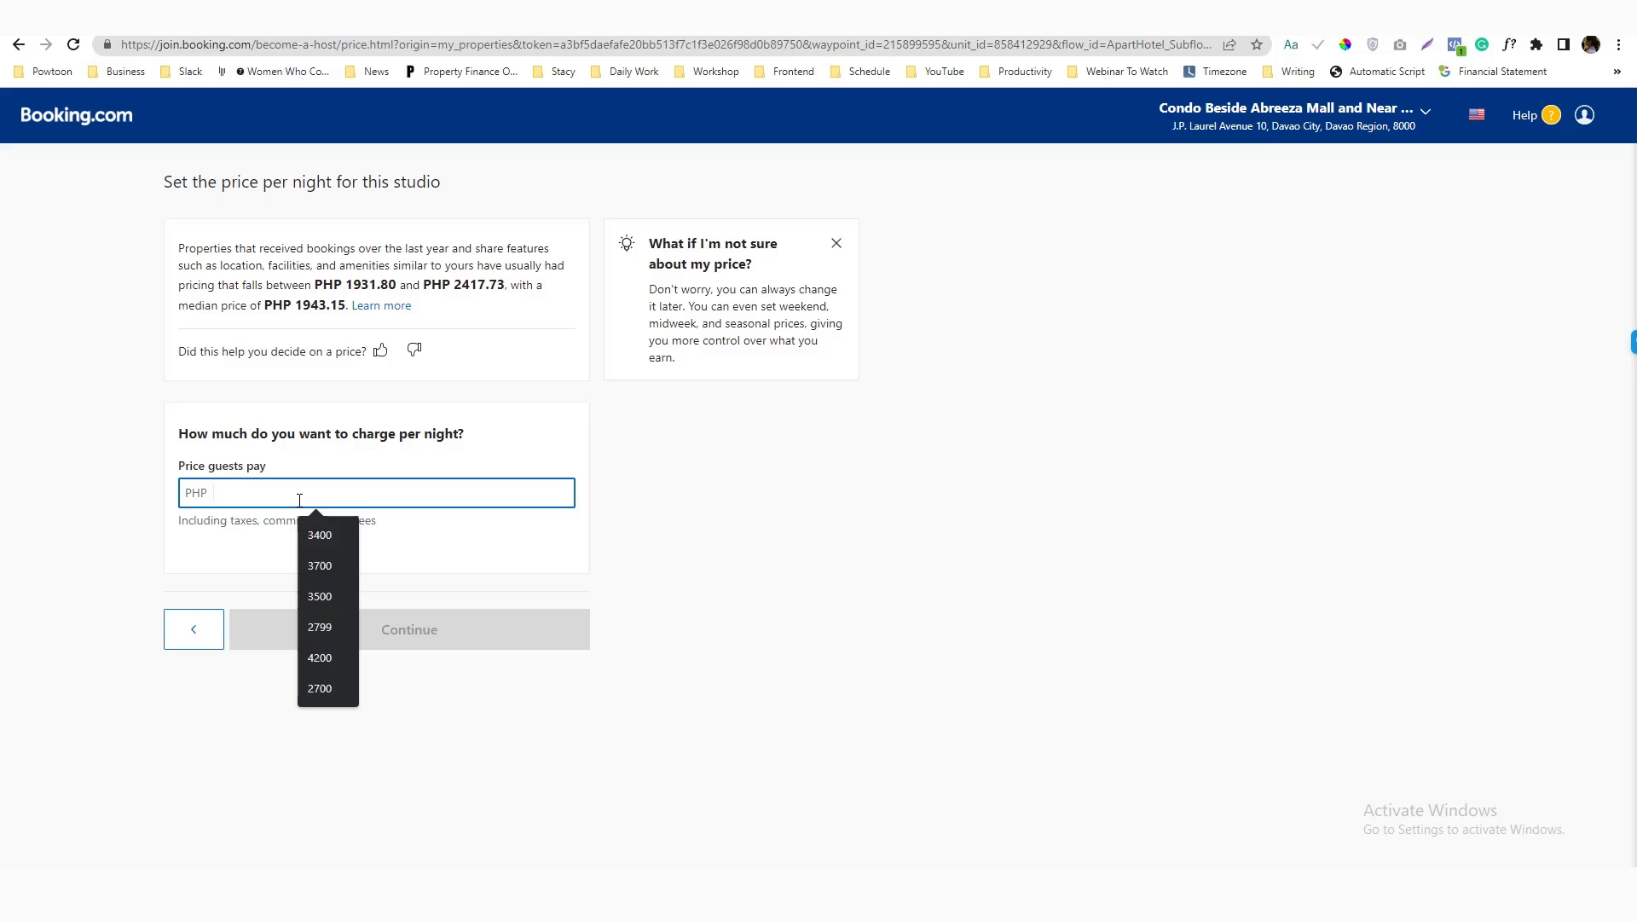
text(3000)
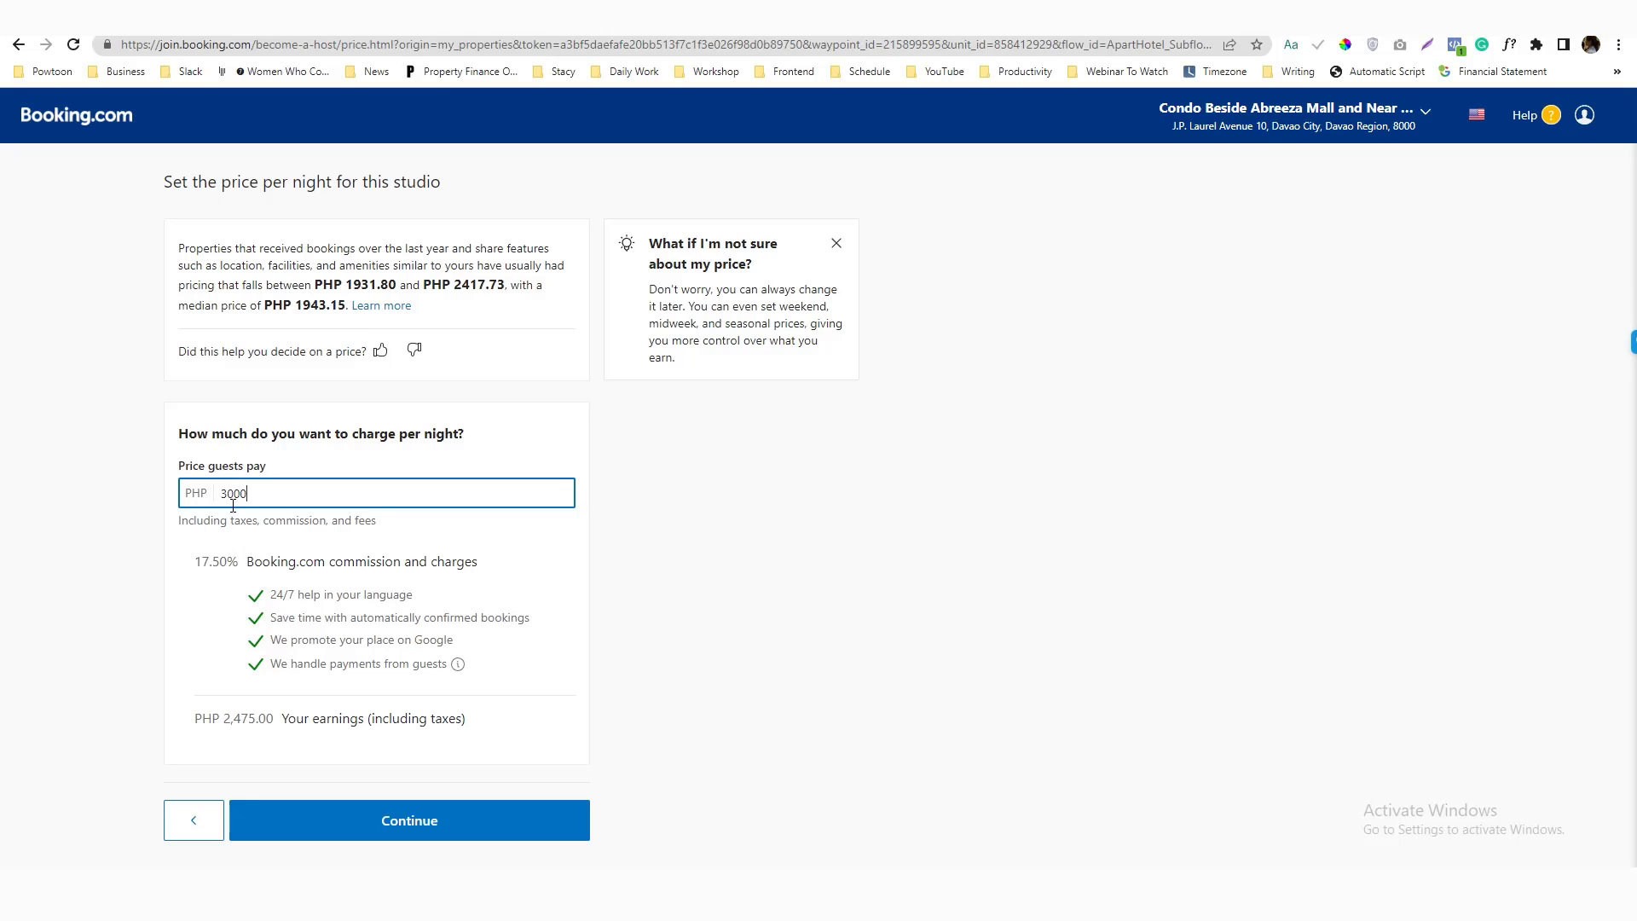
drag(226, 498, 230, 497)
text(1)
text(3)
key(Return)
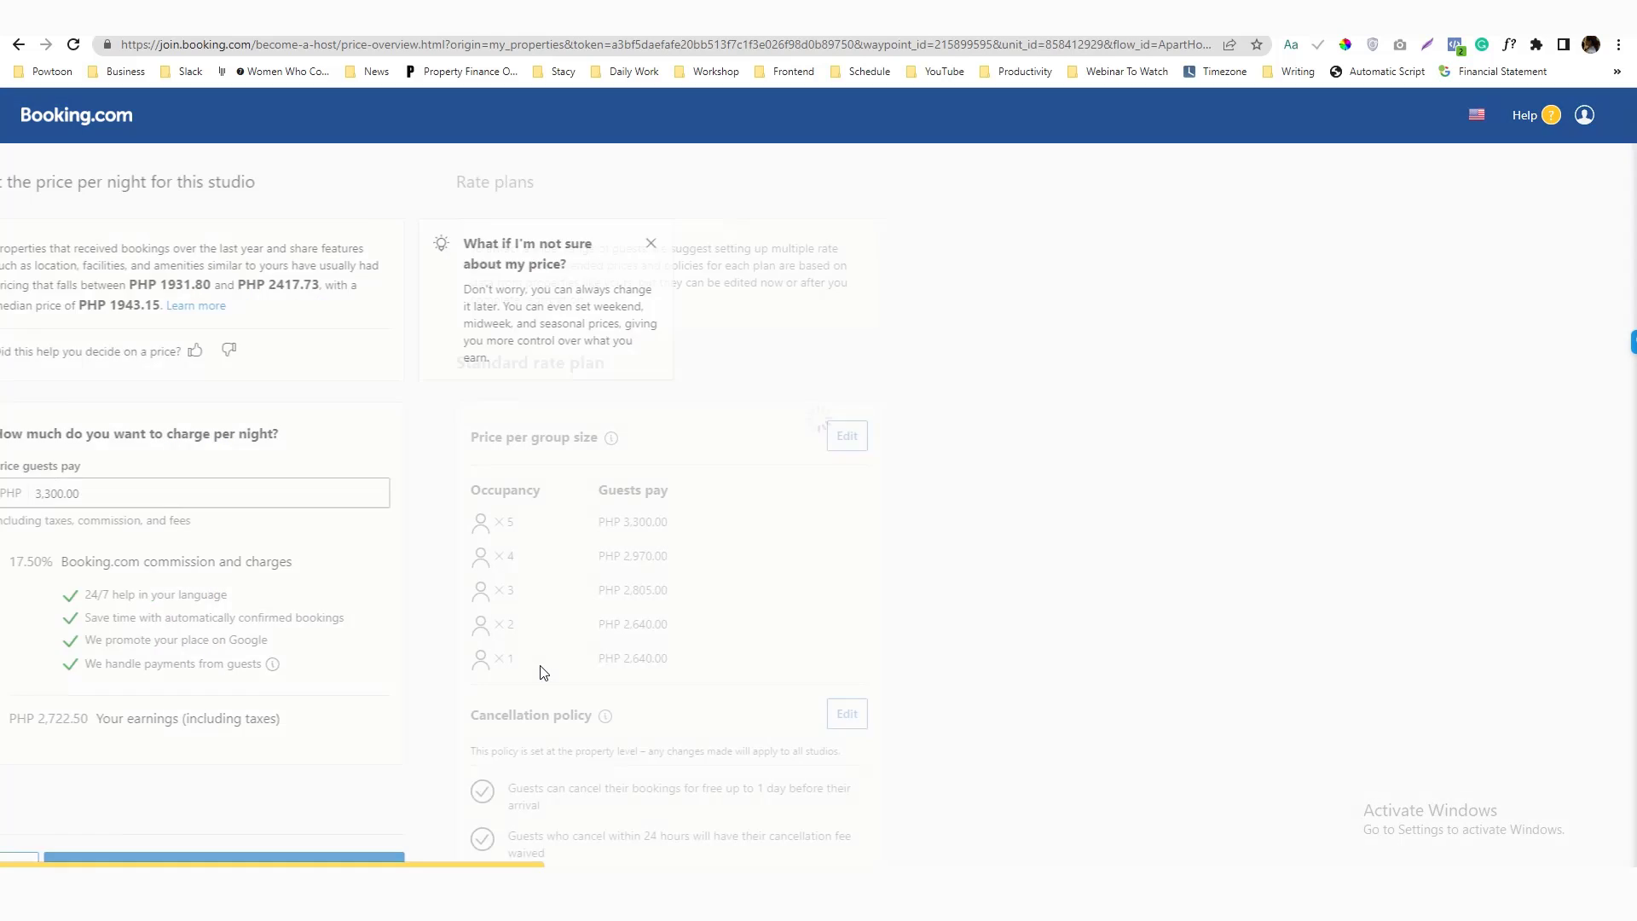
Edit the group-size pricing, entering 2% discounts for 4 and 3 guests and 7% for 2 guests
click(550, 440)
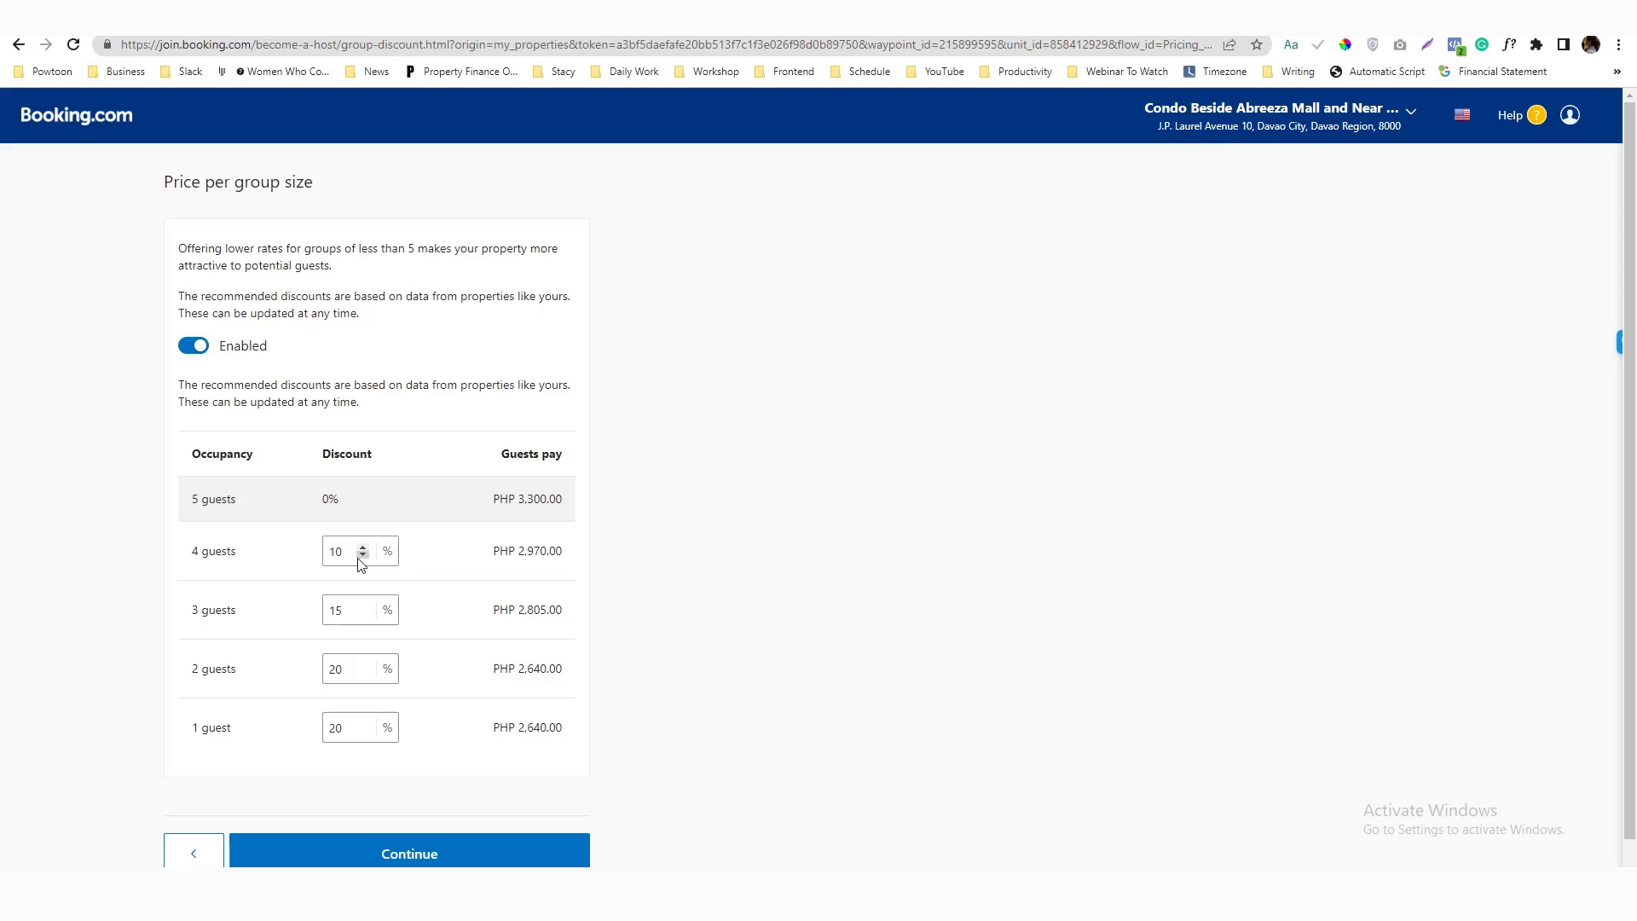
drag(344, 732, 320, 735)
text(5)
double_click(336, 668)
text(5)
drag(348, 610, 316, 614)
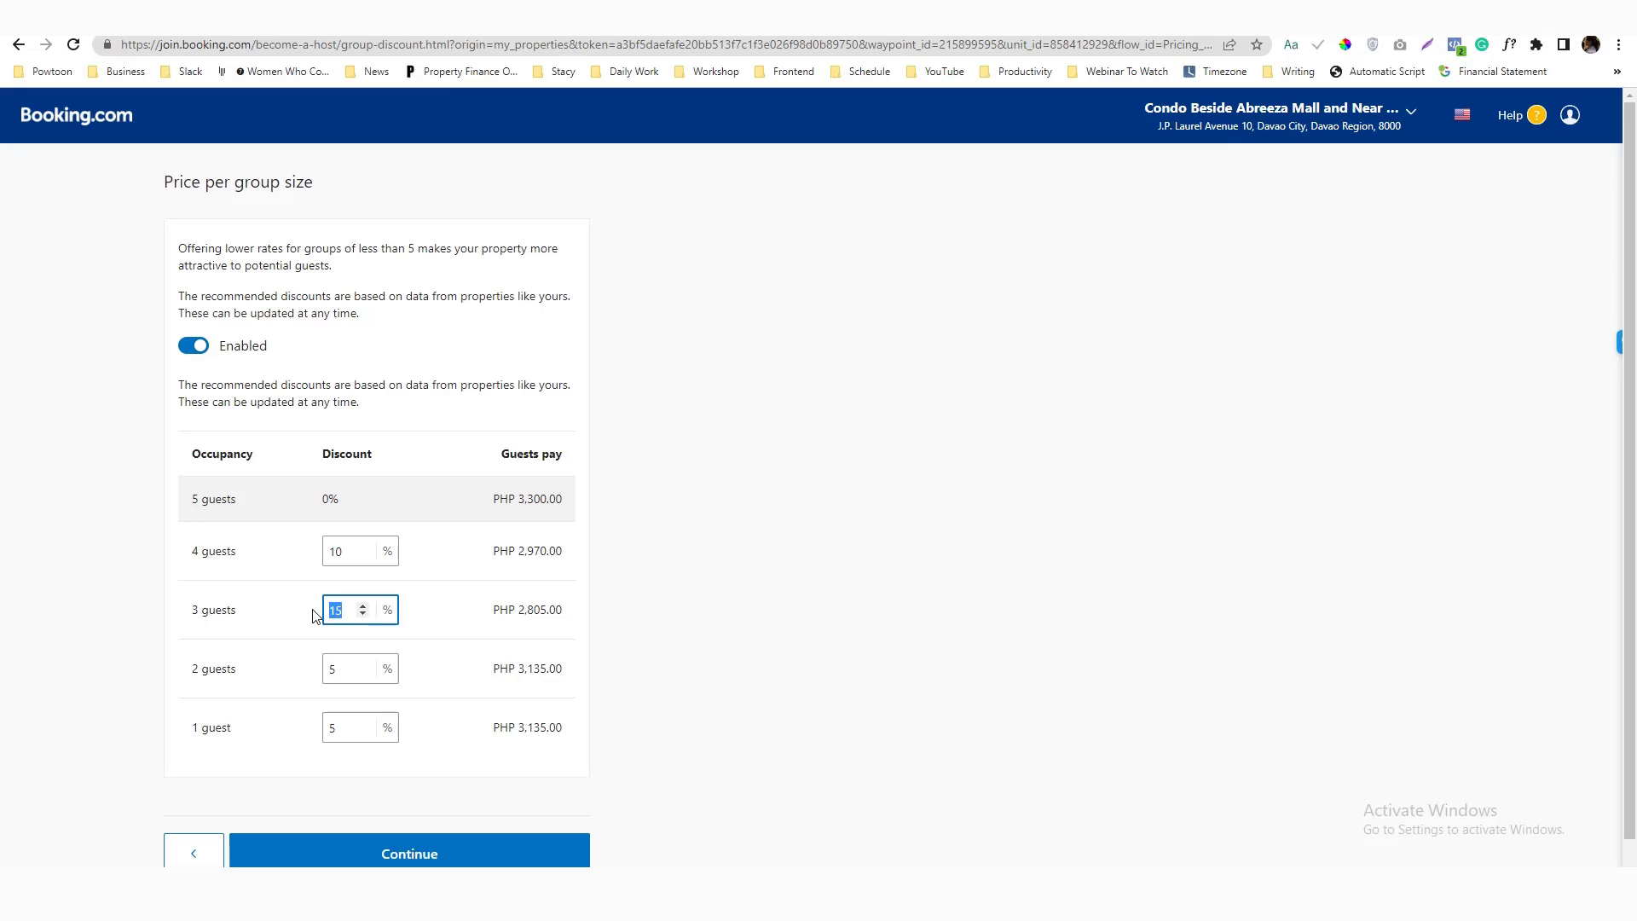
text(2)
mouse_move(358, 551)
mouse_down()
mouse_move(310, 560)
mouse_move(327, 553)
mouse_up()
text(3)
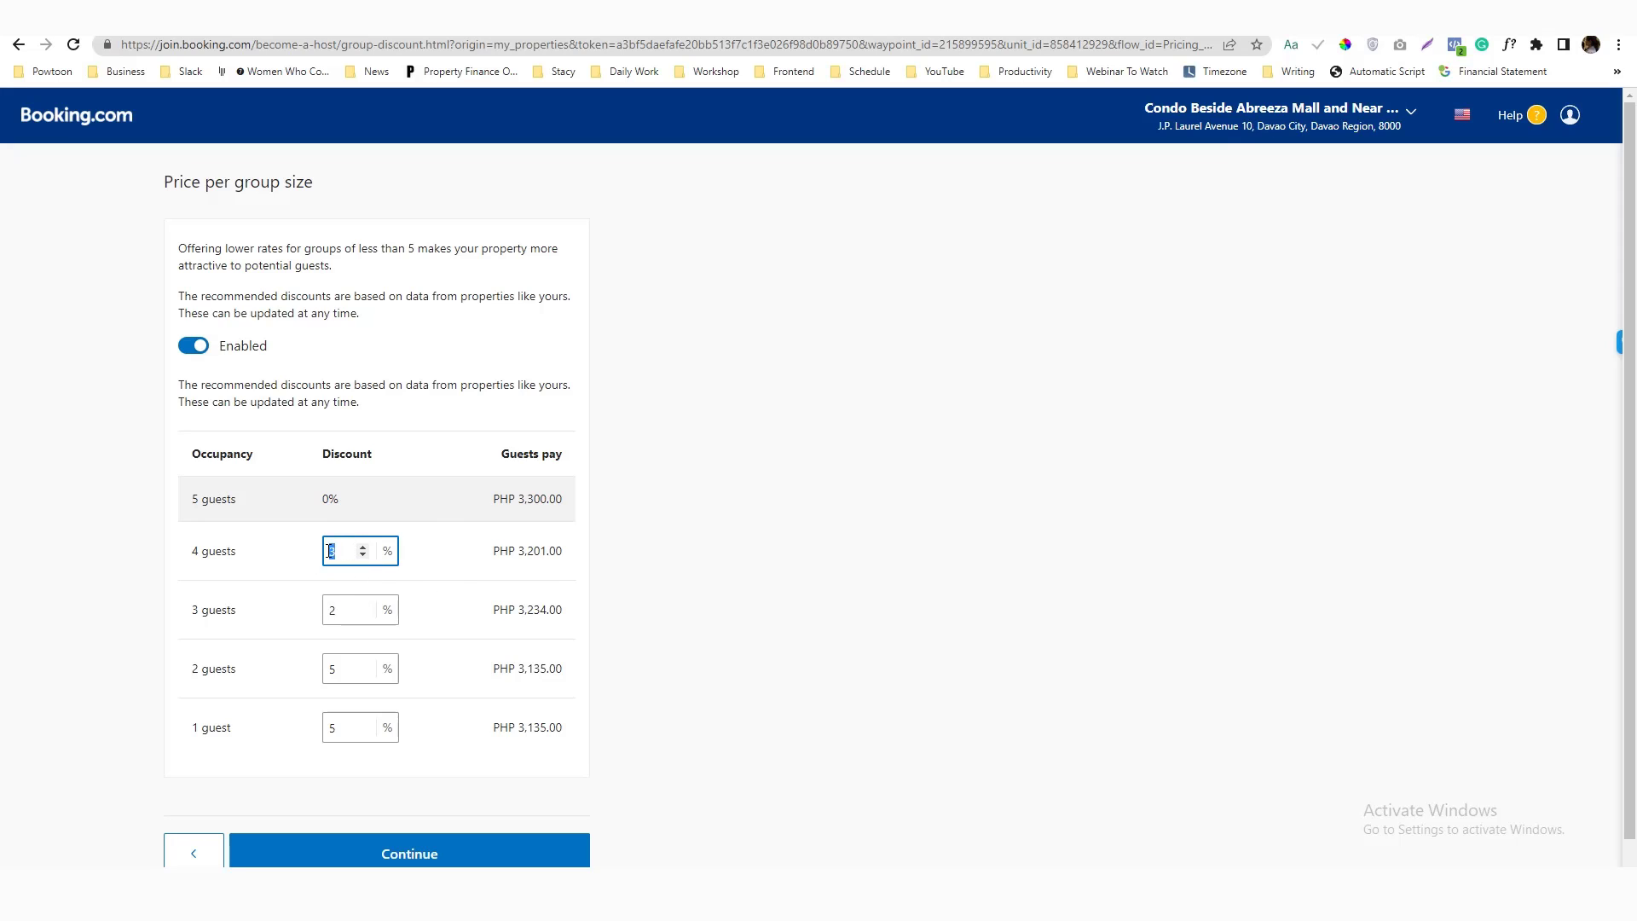
text(2)
click(333, 729)
drag(334, 731, 346, 729)
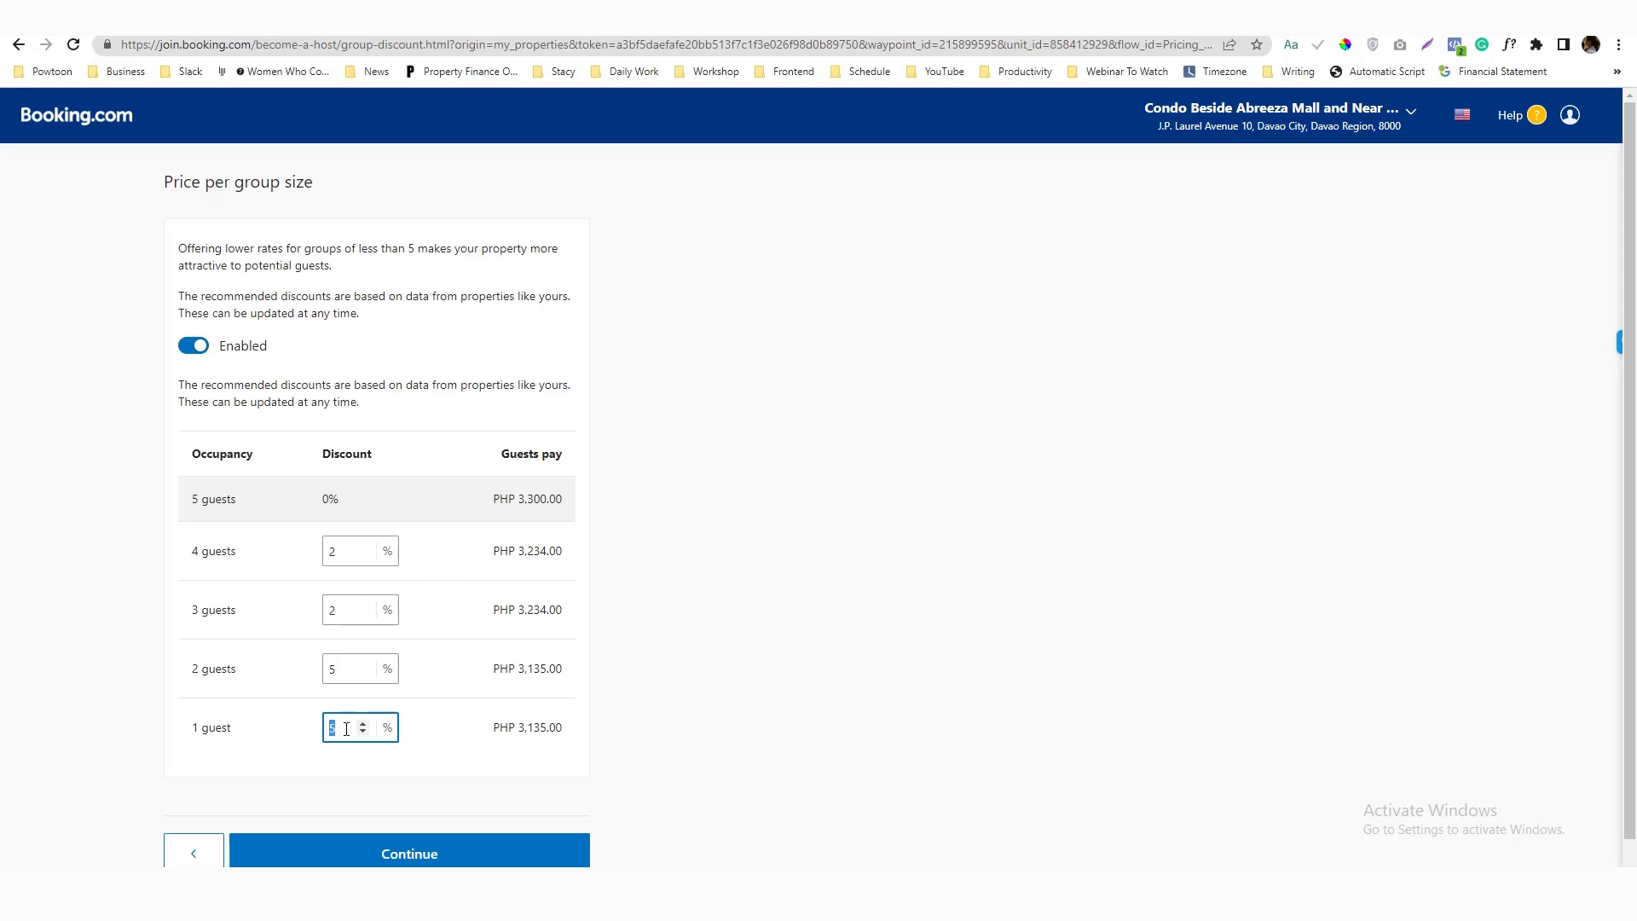
text(7)
drag(345, 669, 330, 670)
text(7)
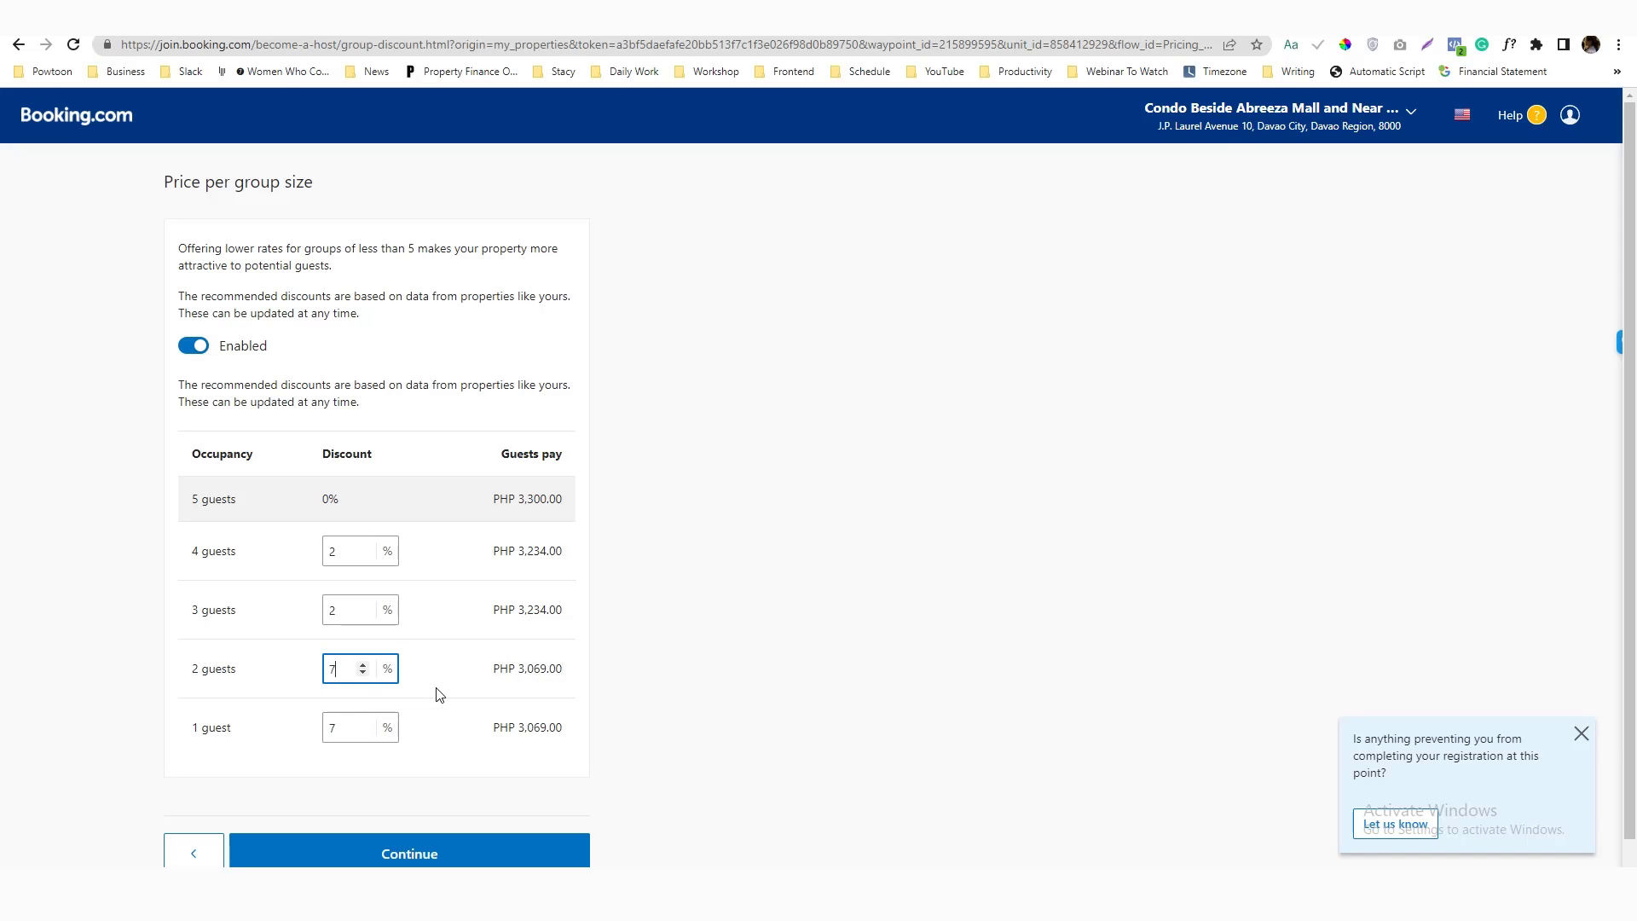
click(442, 695)
Set the 1-guest discount to 10%, dismiss the error warning, and save the discounts
scroll(460, 716, down, 1)
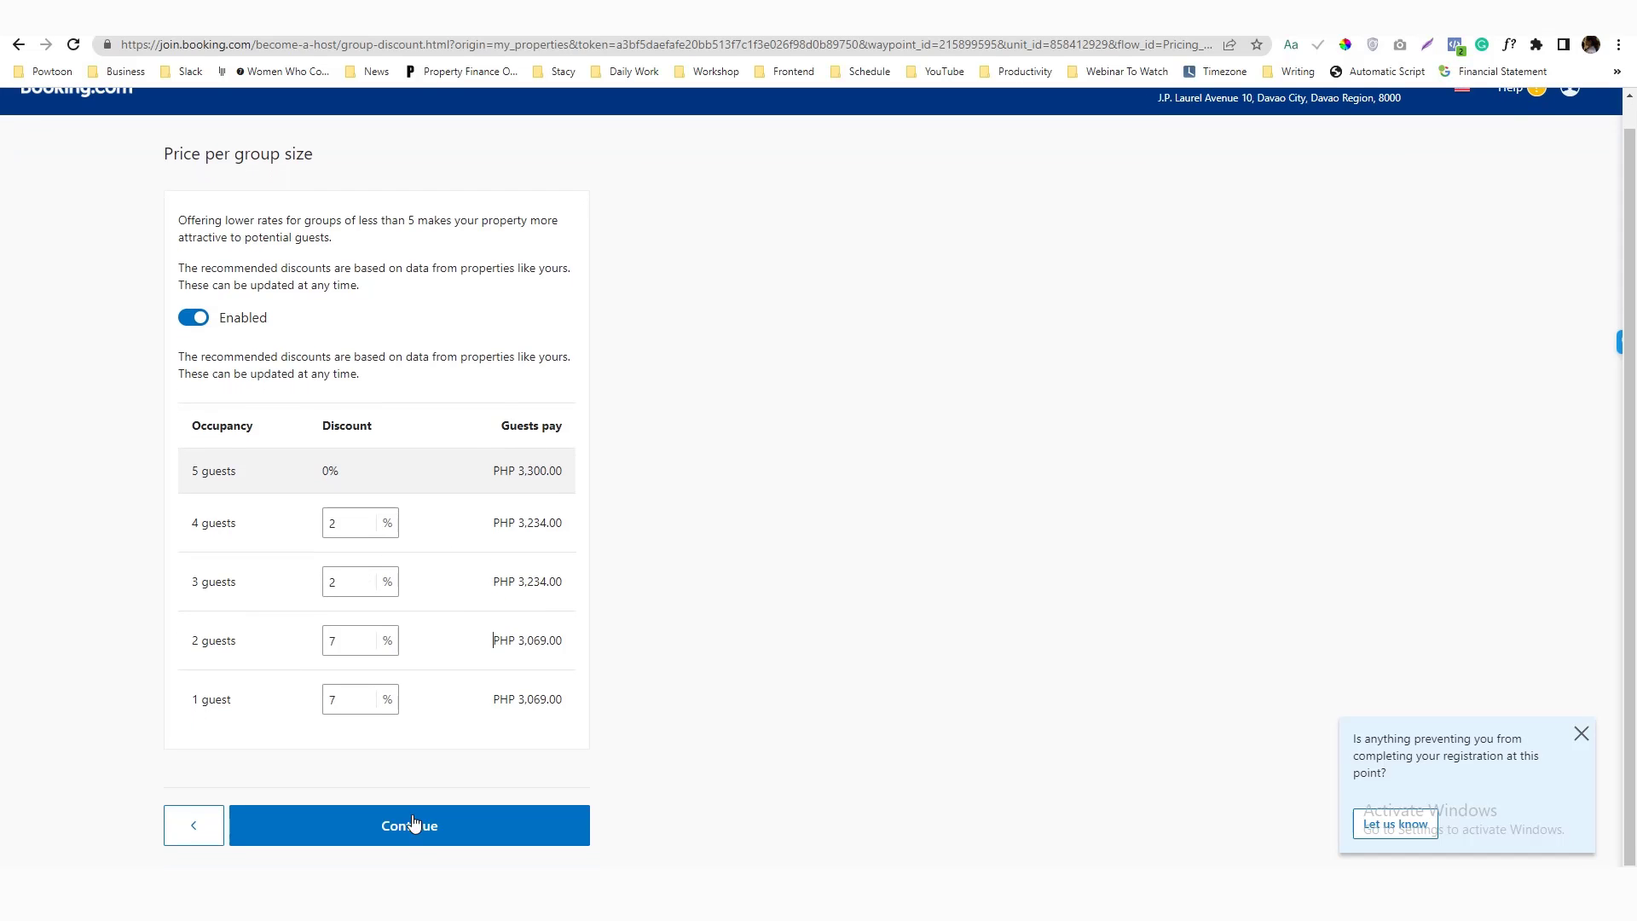
drag(358, 640, 329, 646)
drag(358, 699, 330, 700)
text(10)
click(433, 663)
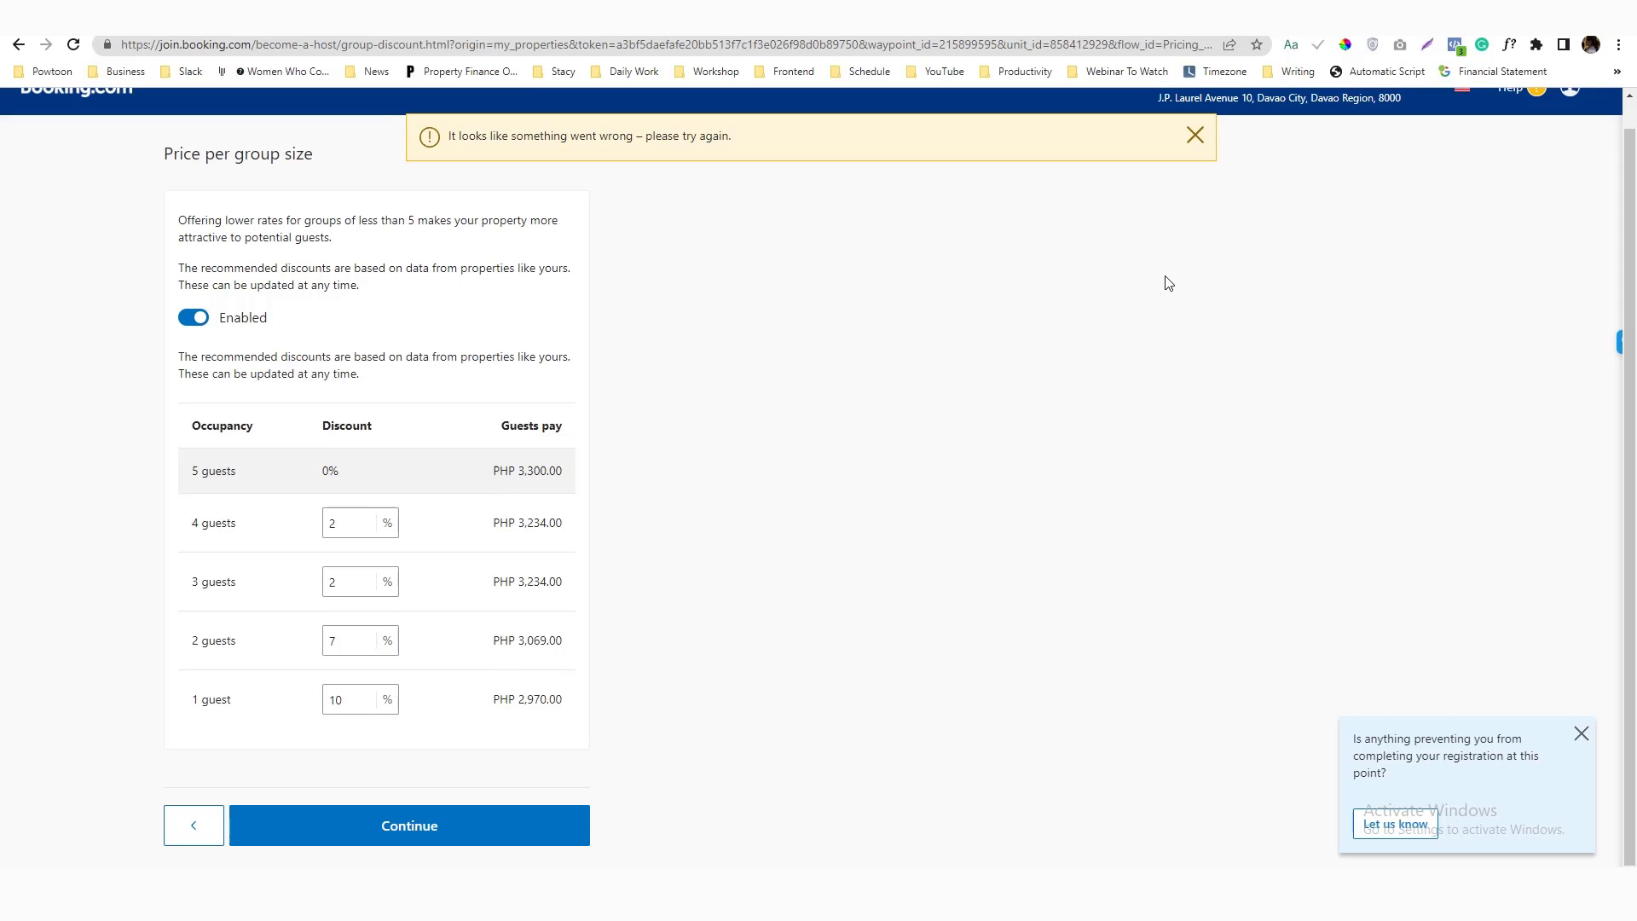
click(1195, 136)
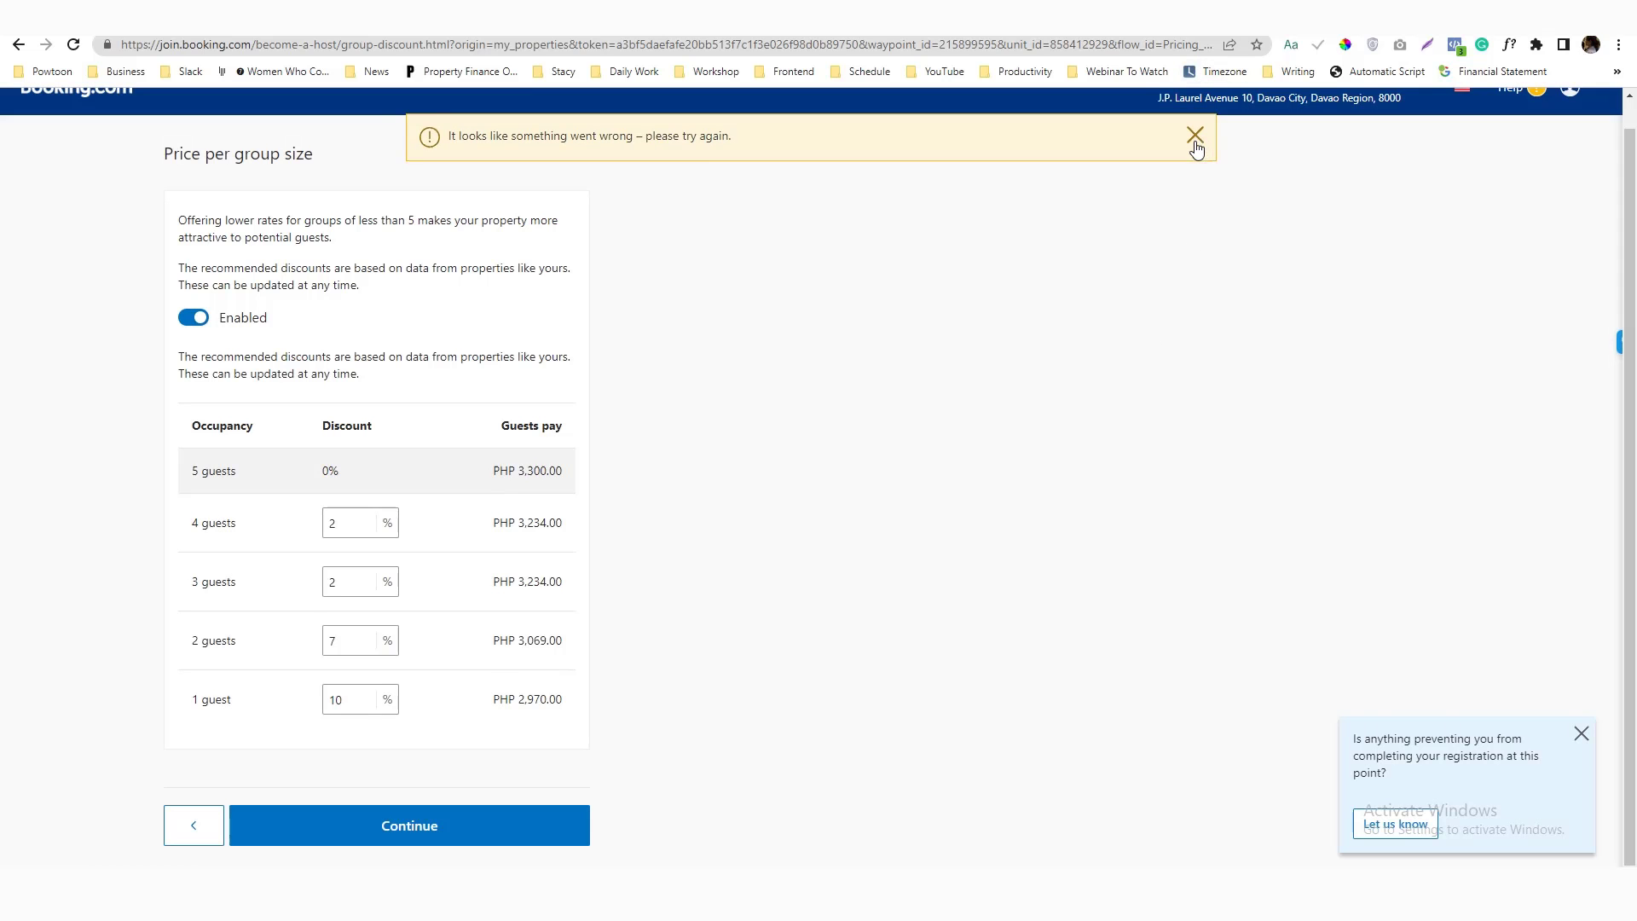
click(411, 810)
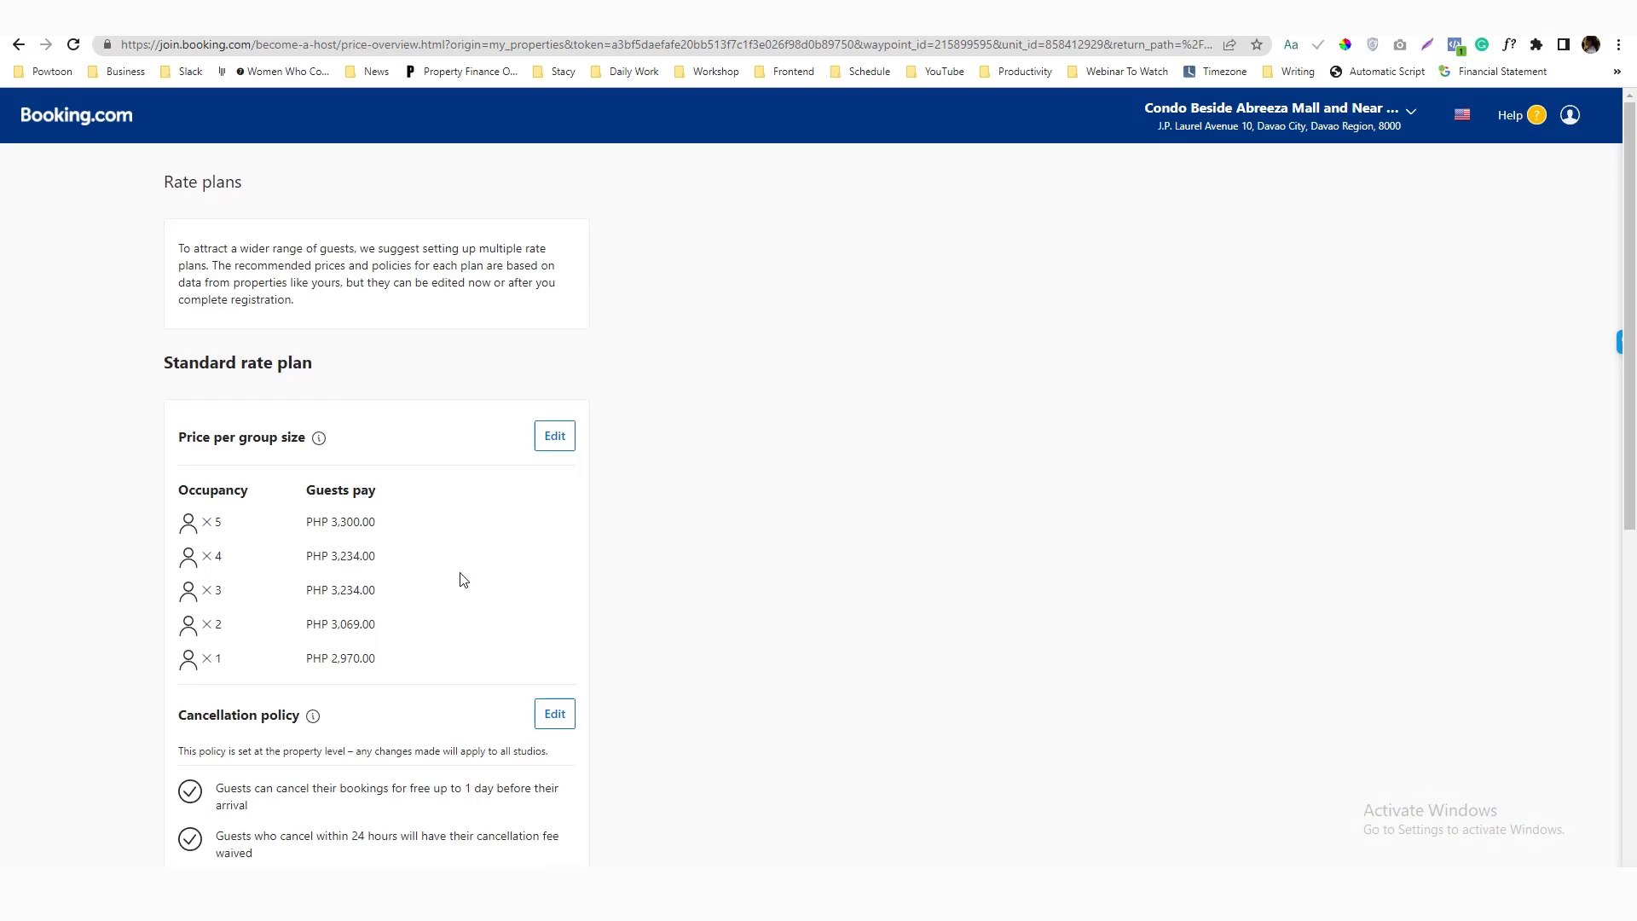
Change the standard plan's cancellation policy to free cancellation up to 5 days before arrival
scroll(460, 579, down, 5)
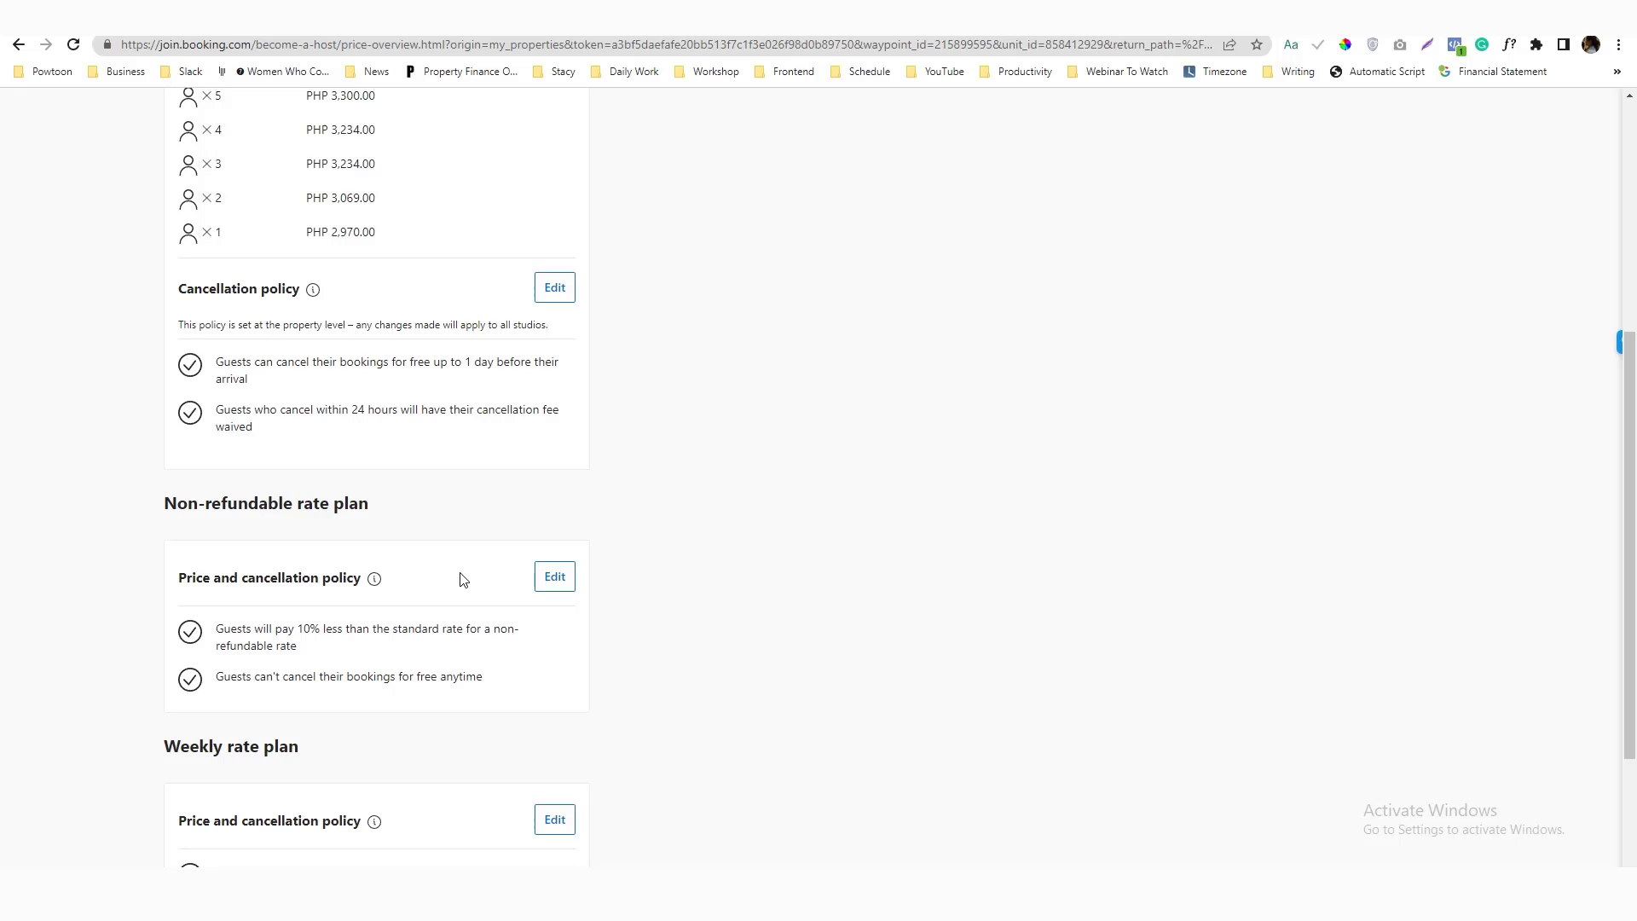
click(552, 287)
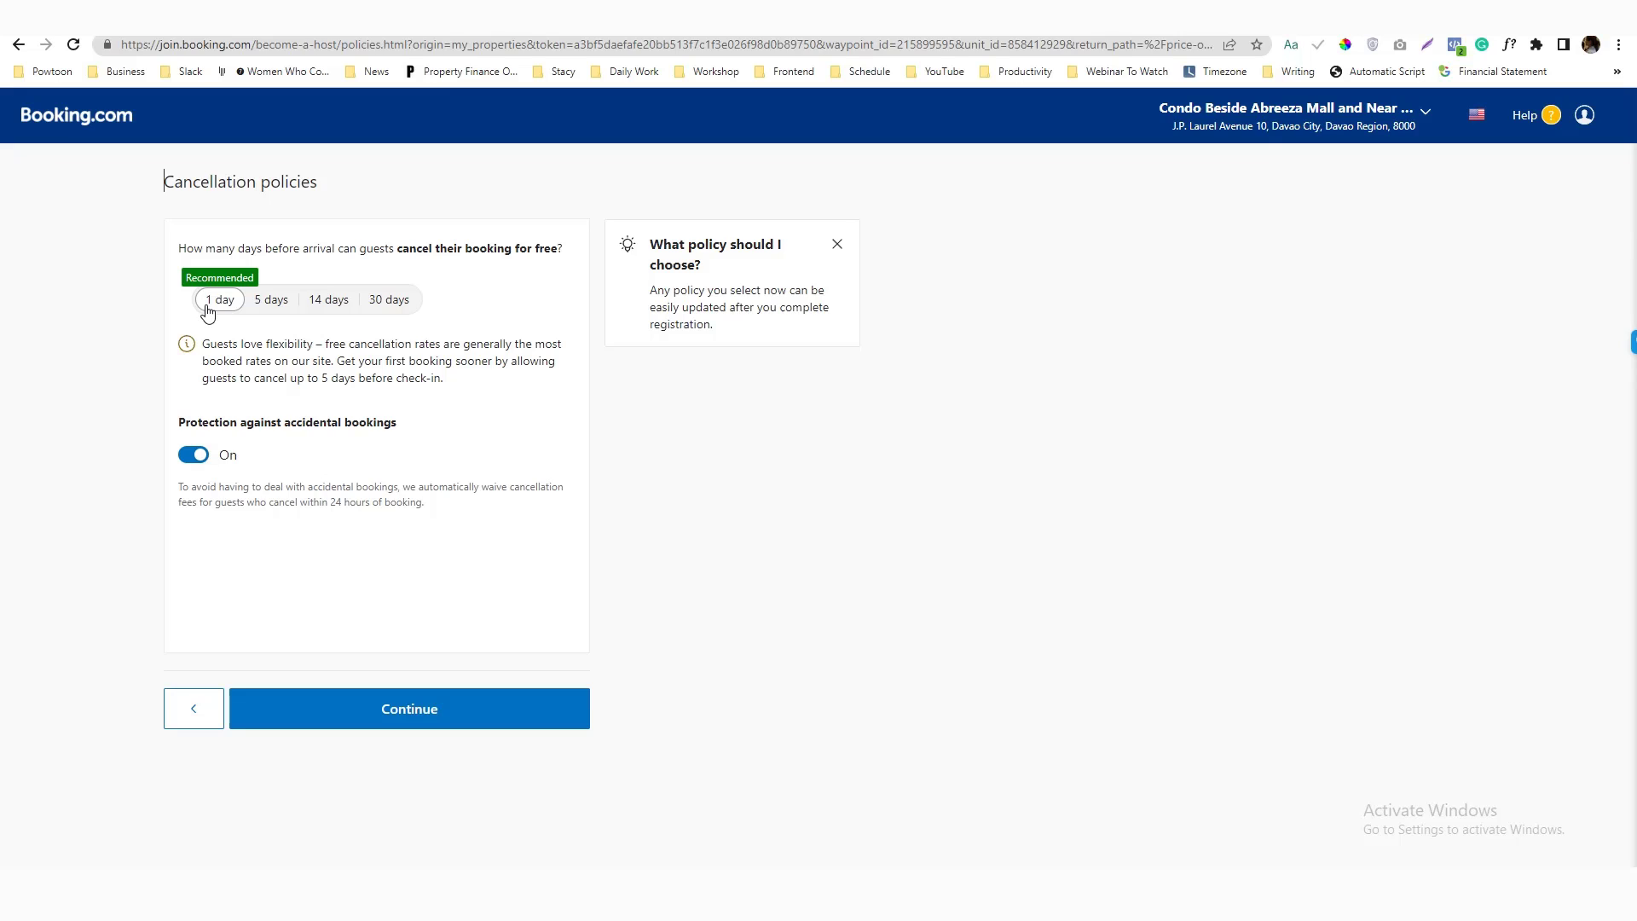
click(271, 300)
click(461, 697)
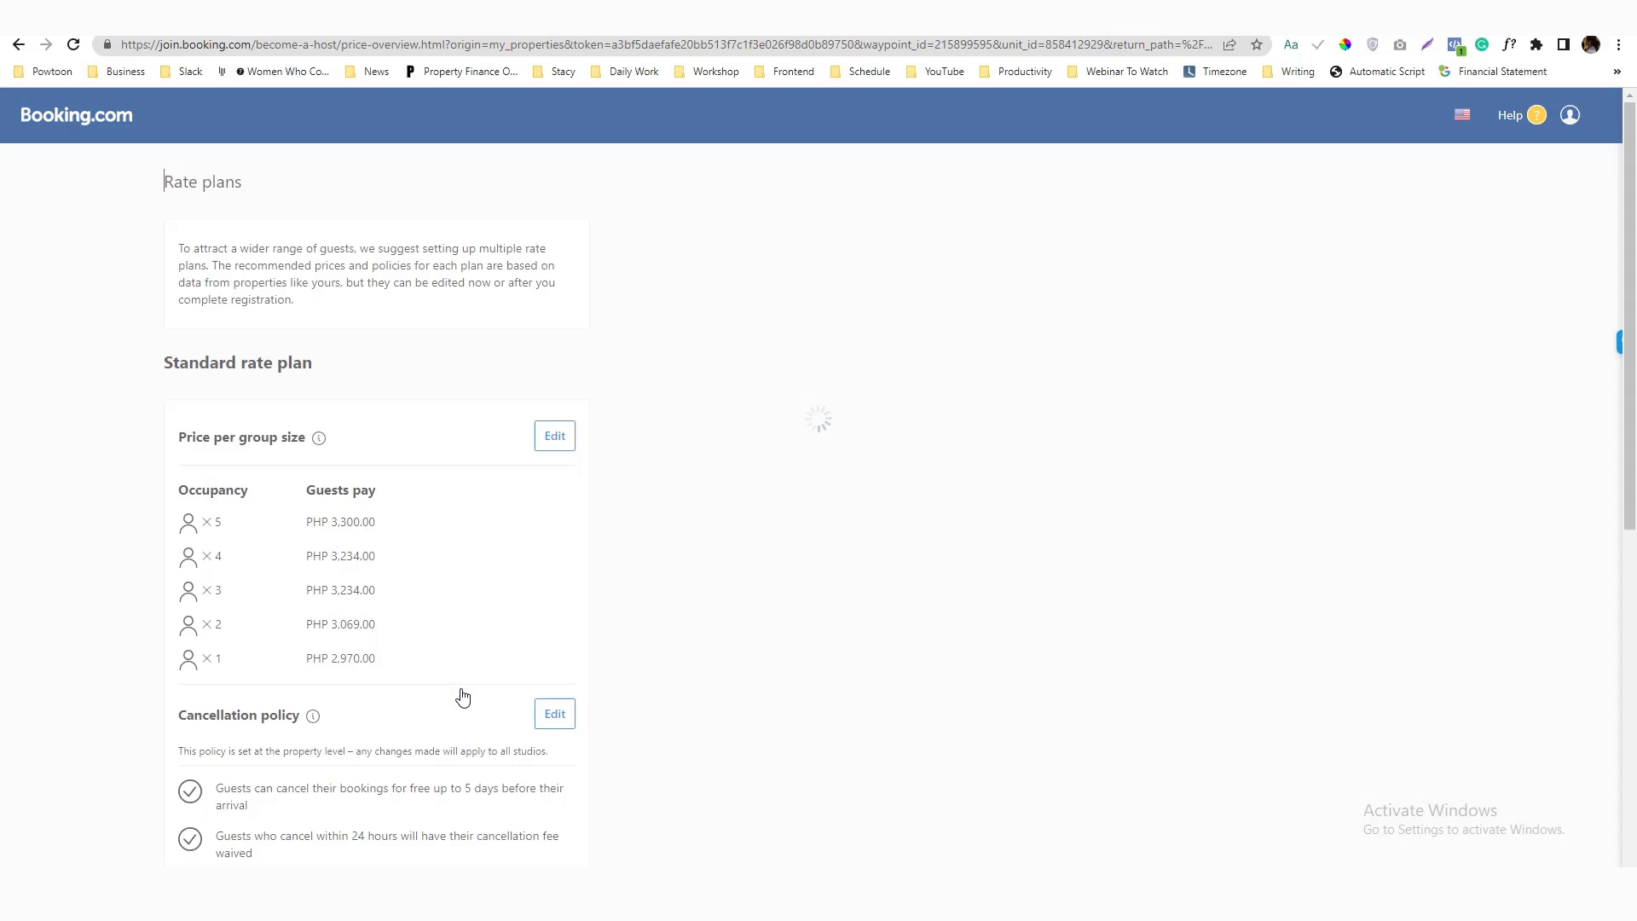
scroll(443, 613, down, 7)
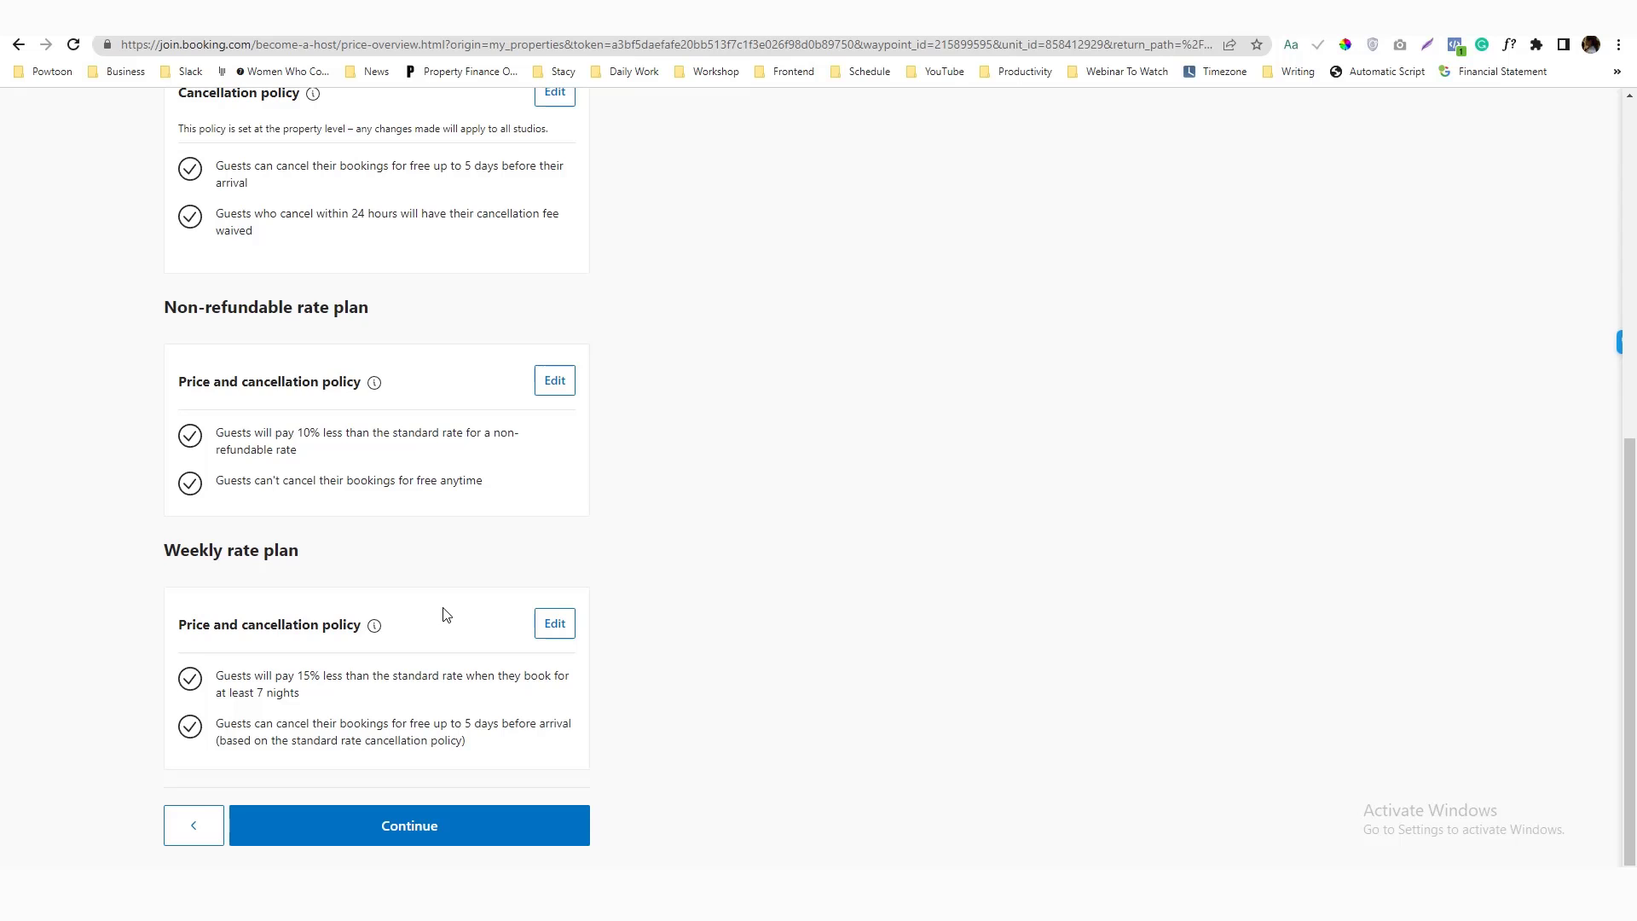
Lower the non-refundable plan's discount from 10% to 5%
click(554, 388)
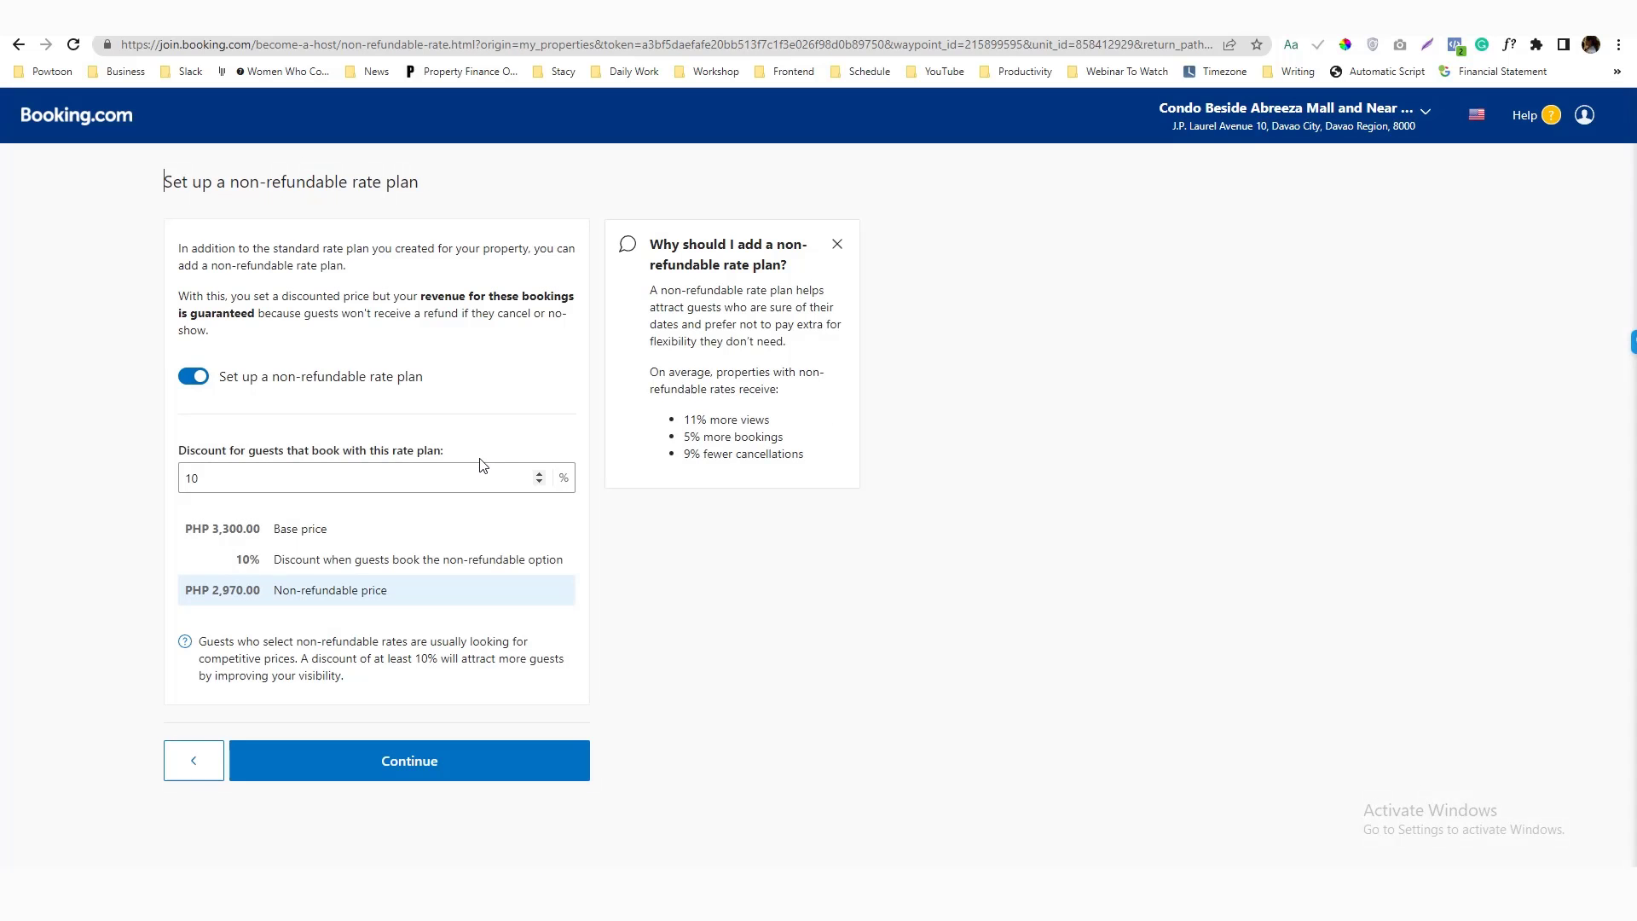
click(474, 464)
drag(207, 478, 182, 482)
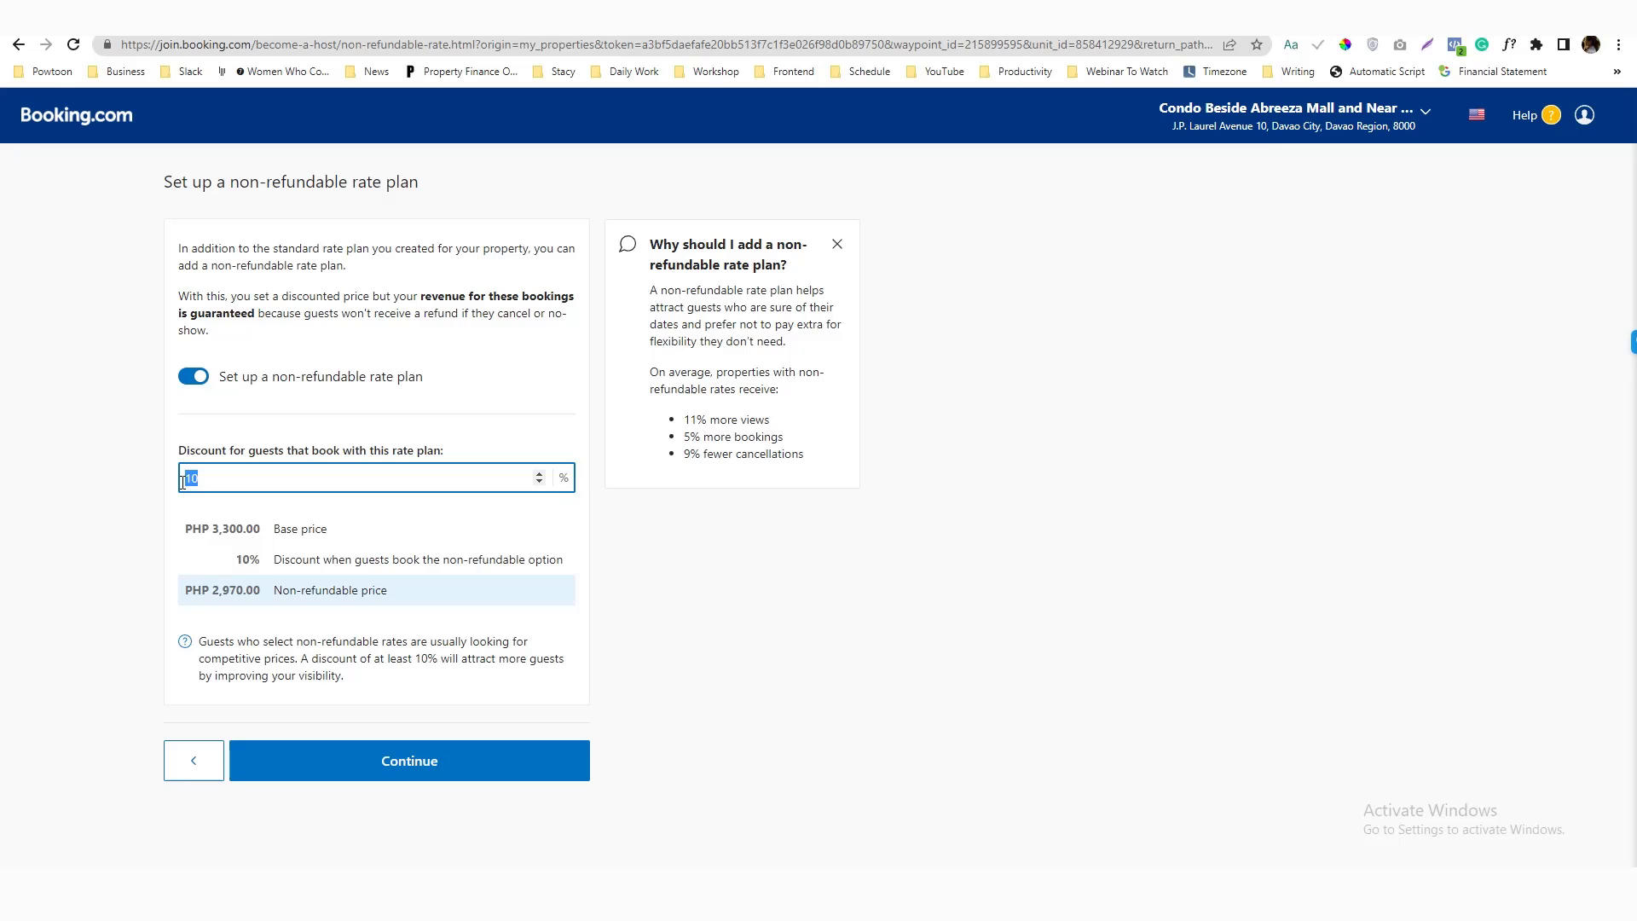
text(5)
click(358, 767)
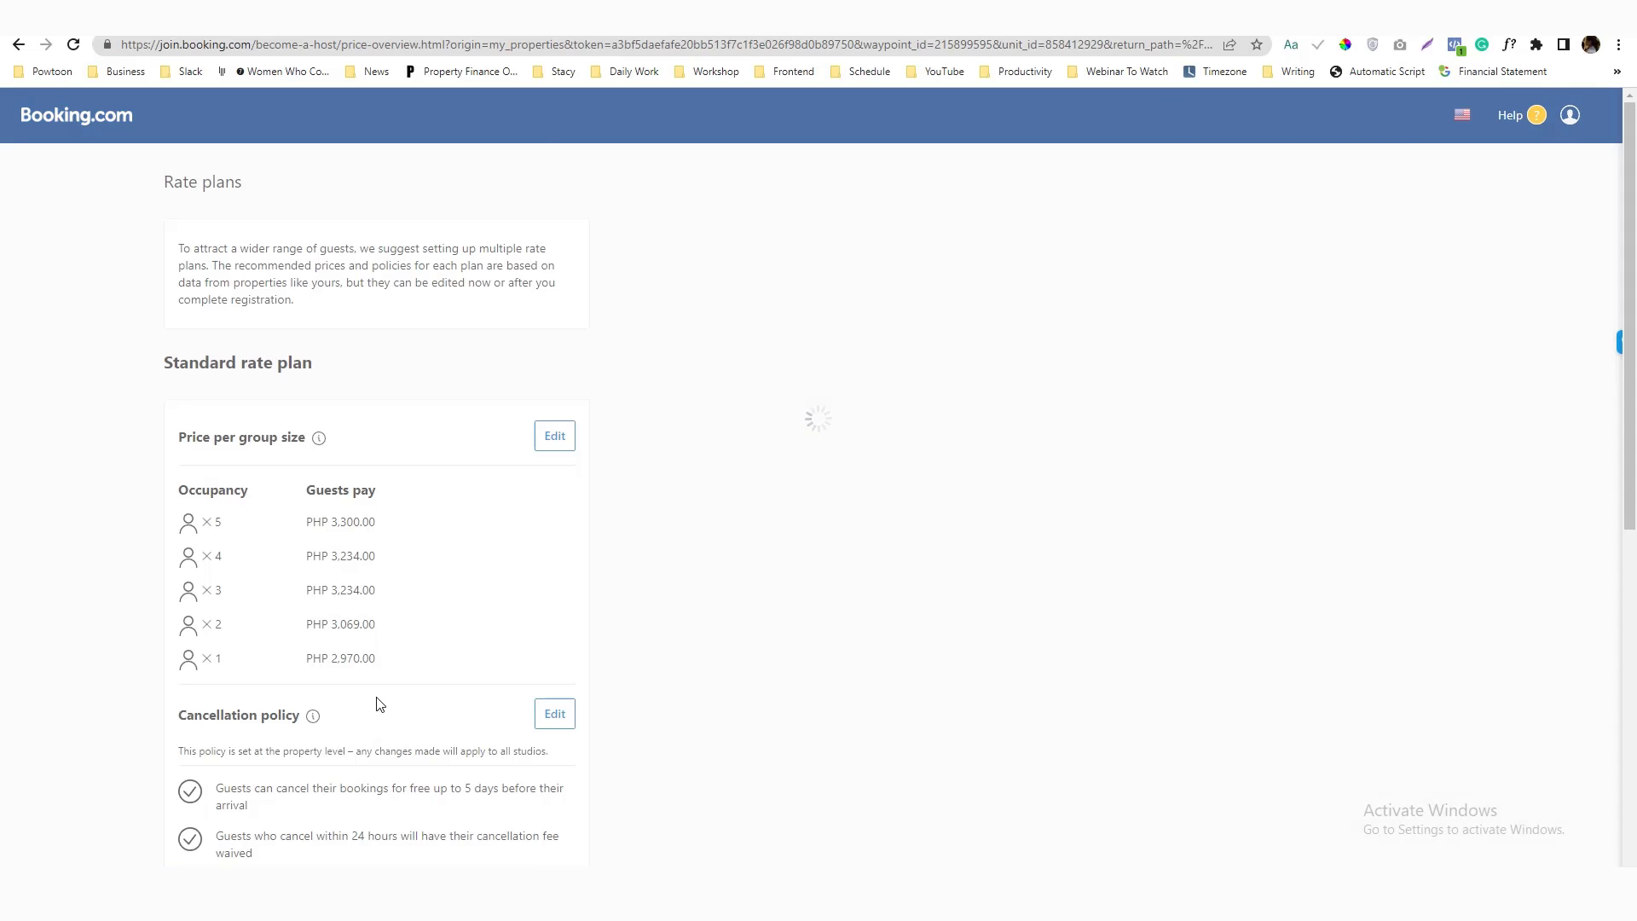
scroll(385, 674, down, 5)
scroll(375, 631, down, 2)
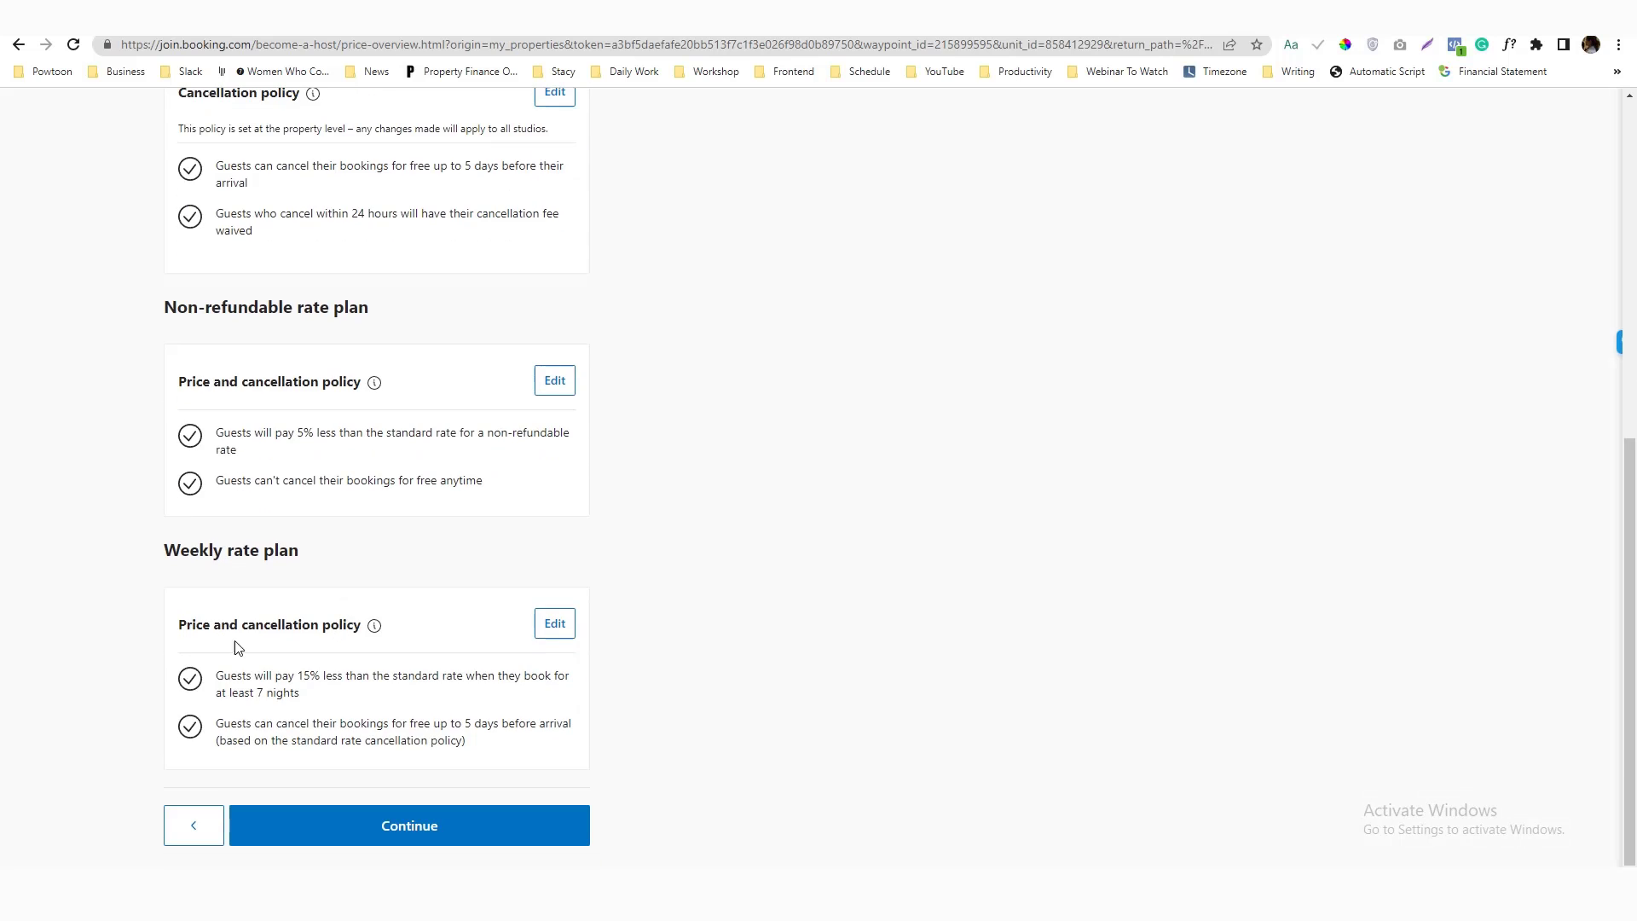
Change the weekly plan's discount from 15% to 7% and save it
click(555, 629)
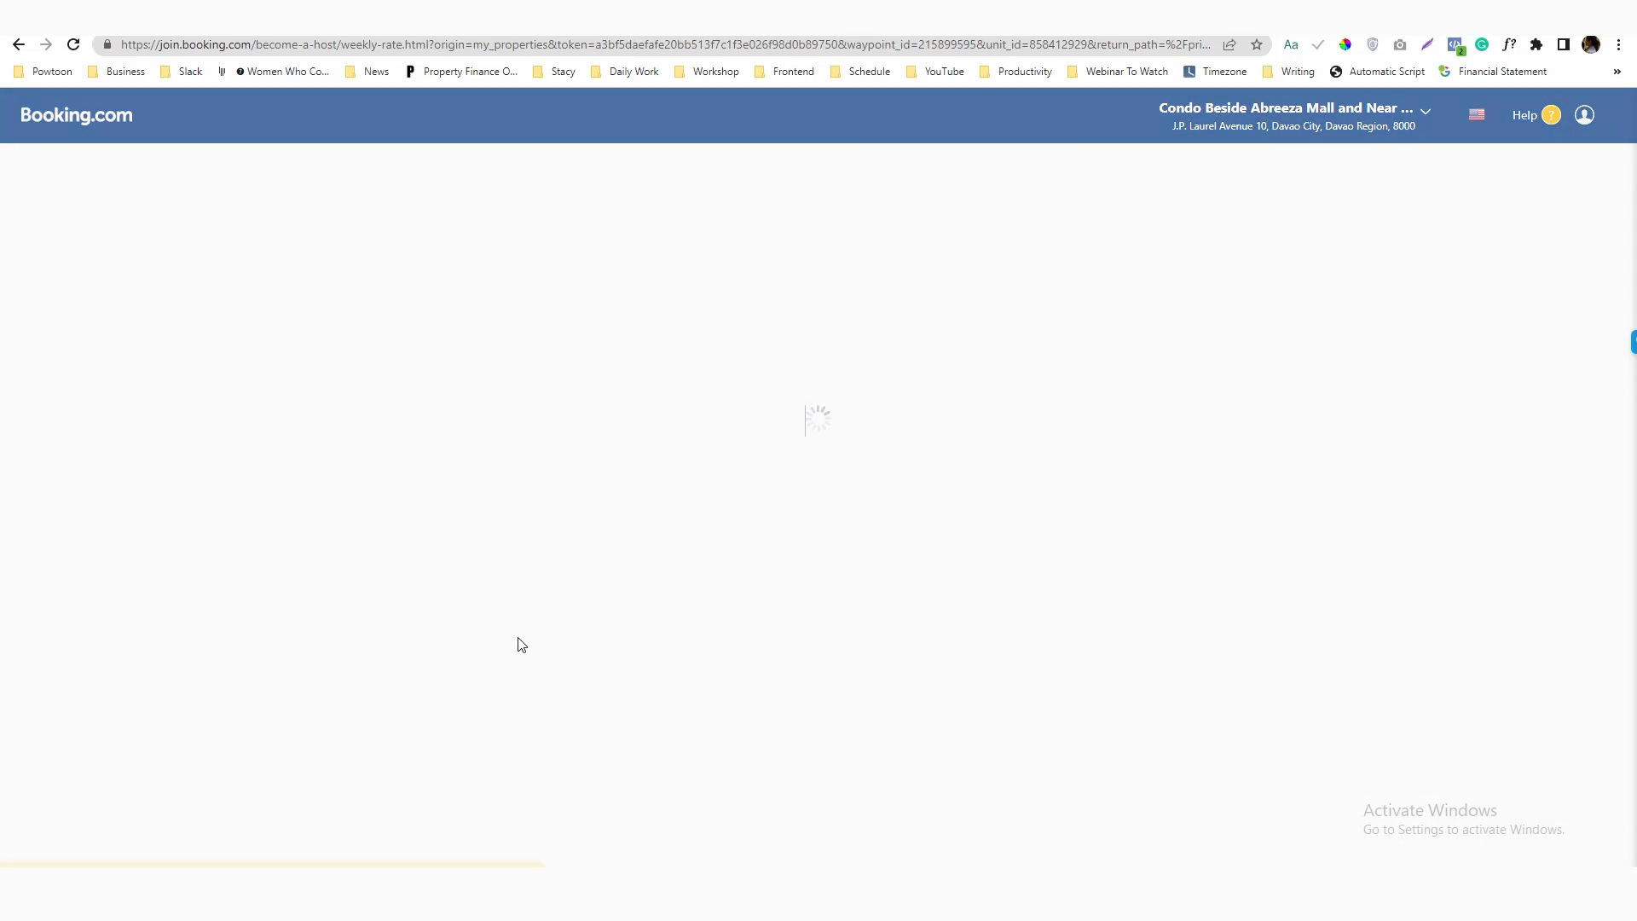
click(287, 507)
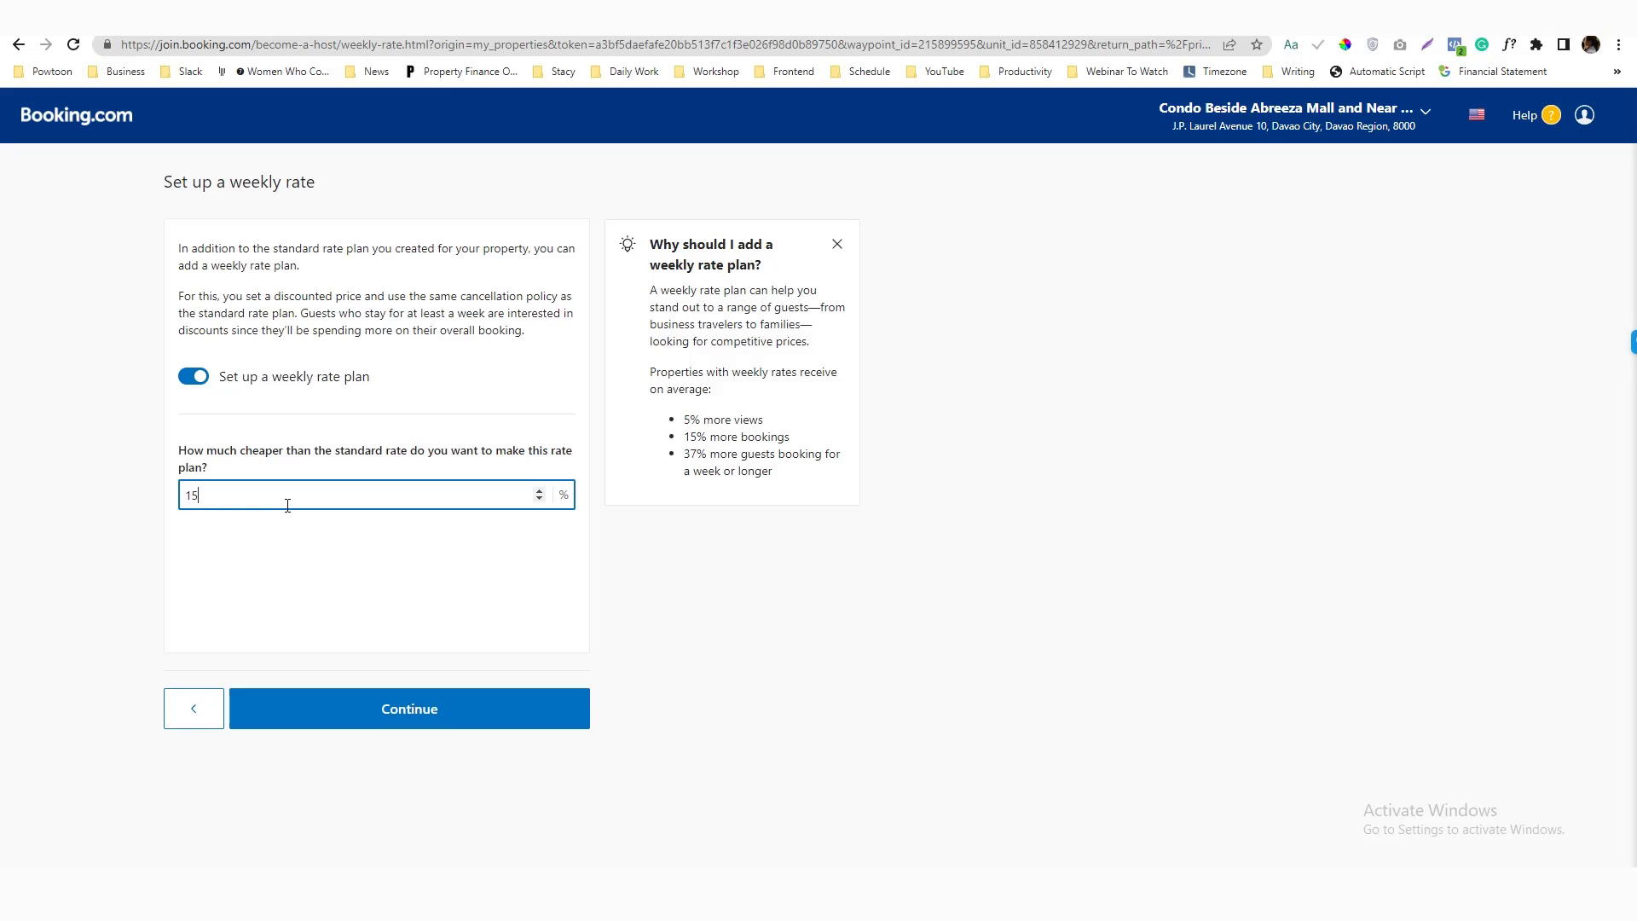
drag(230, 501, 144, 503)
text(7)
click(318, 596)
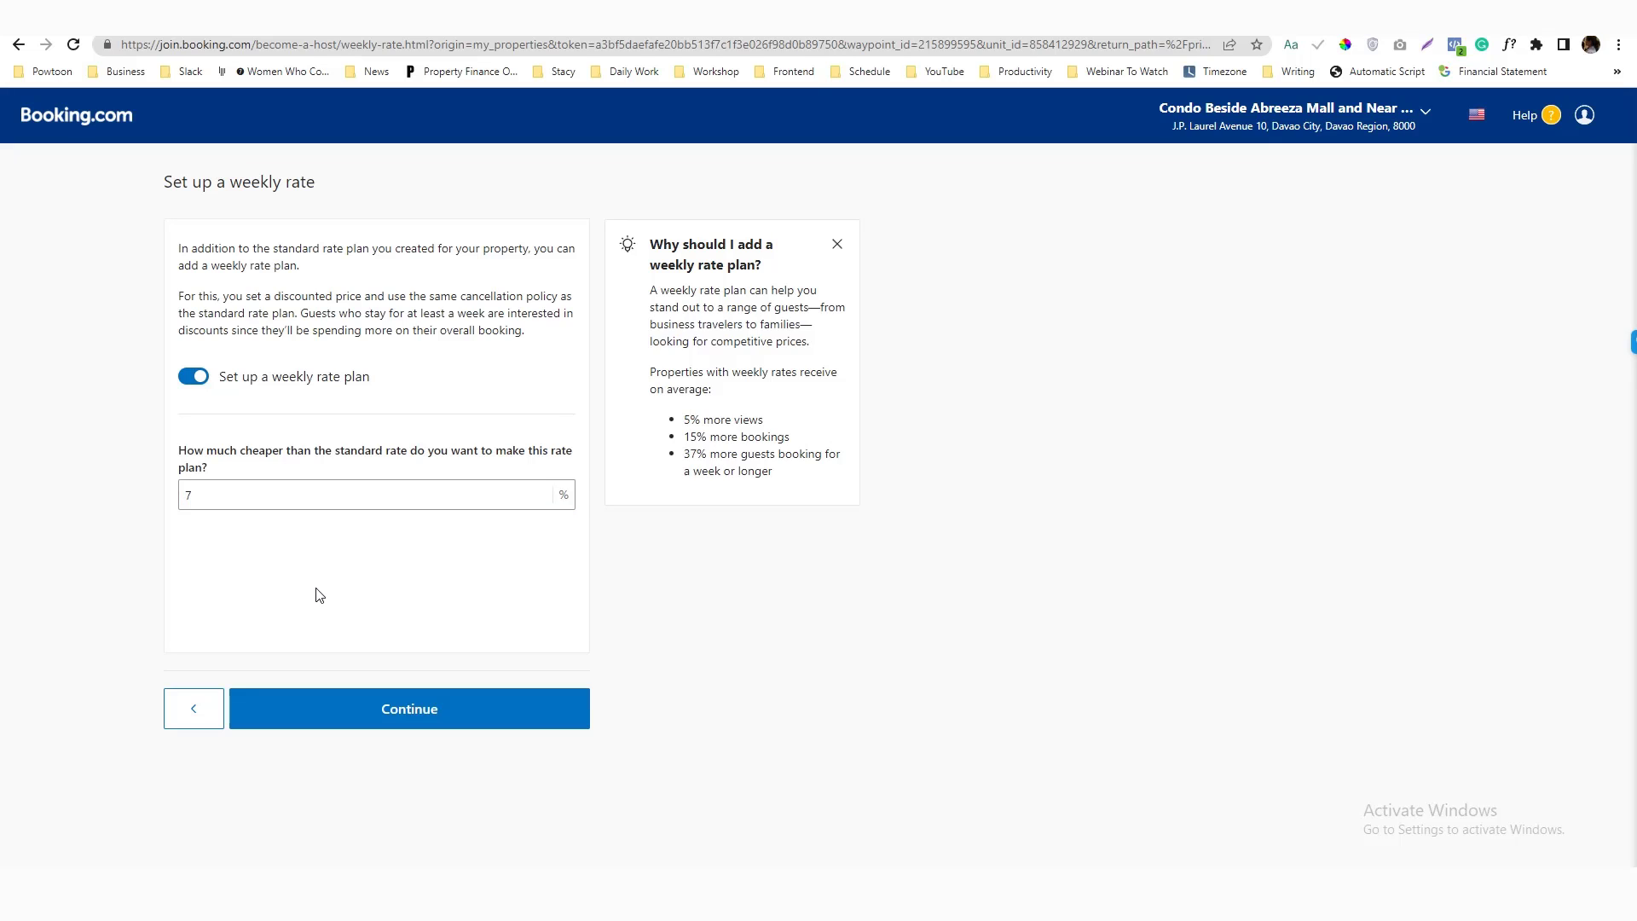
click(407, 728)
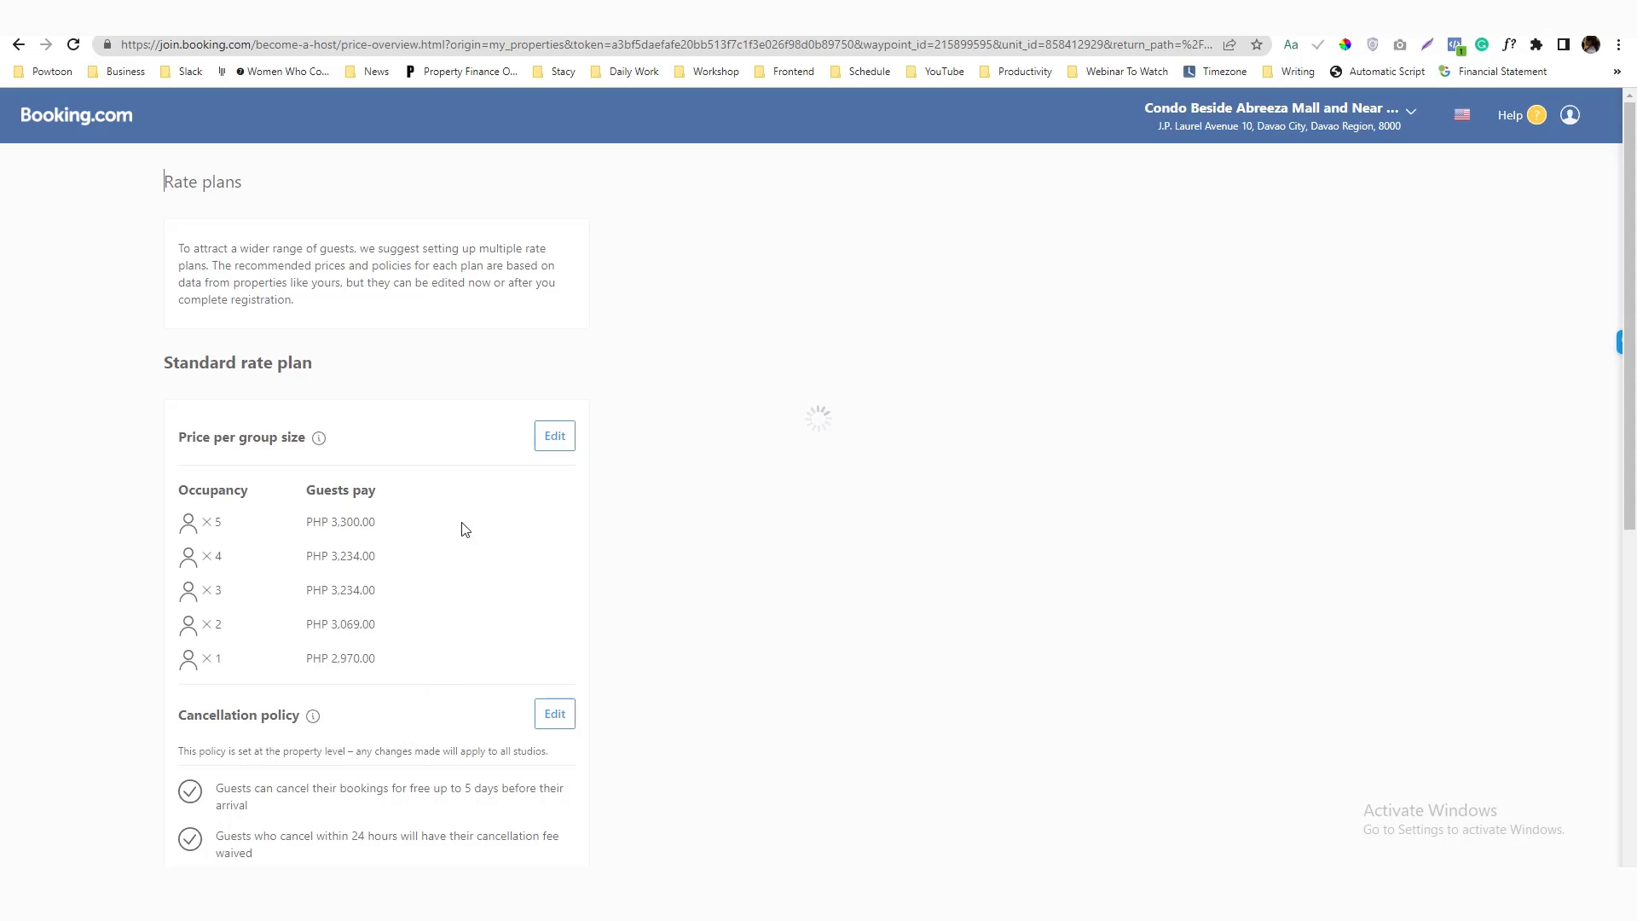
scroll(473, 510, down, 7)
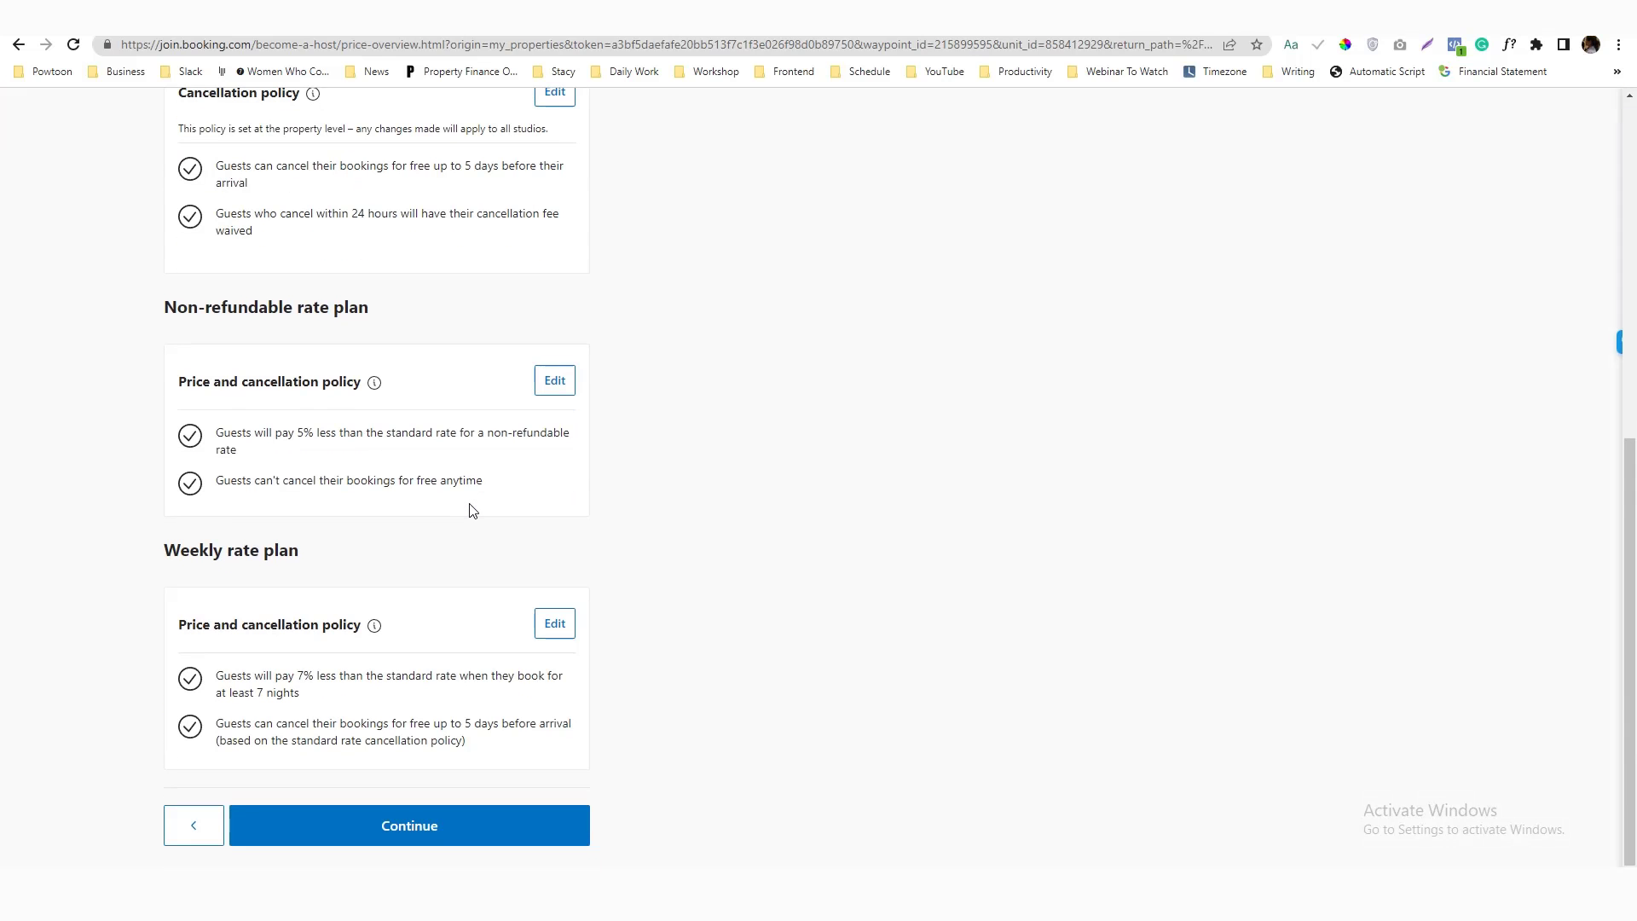
scroll(474, 510, up, 5)
scroll(473, 510, down, 5)
Reduce the weekly plan's discount to 5% and return to the rate plans overview
click(553, 623)
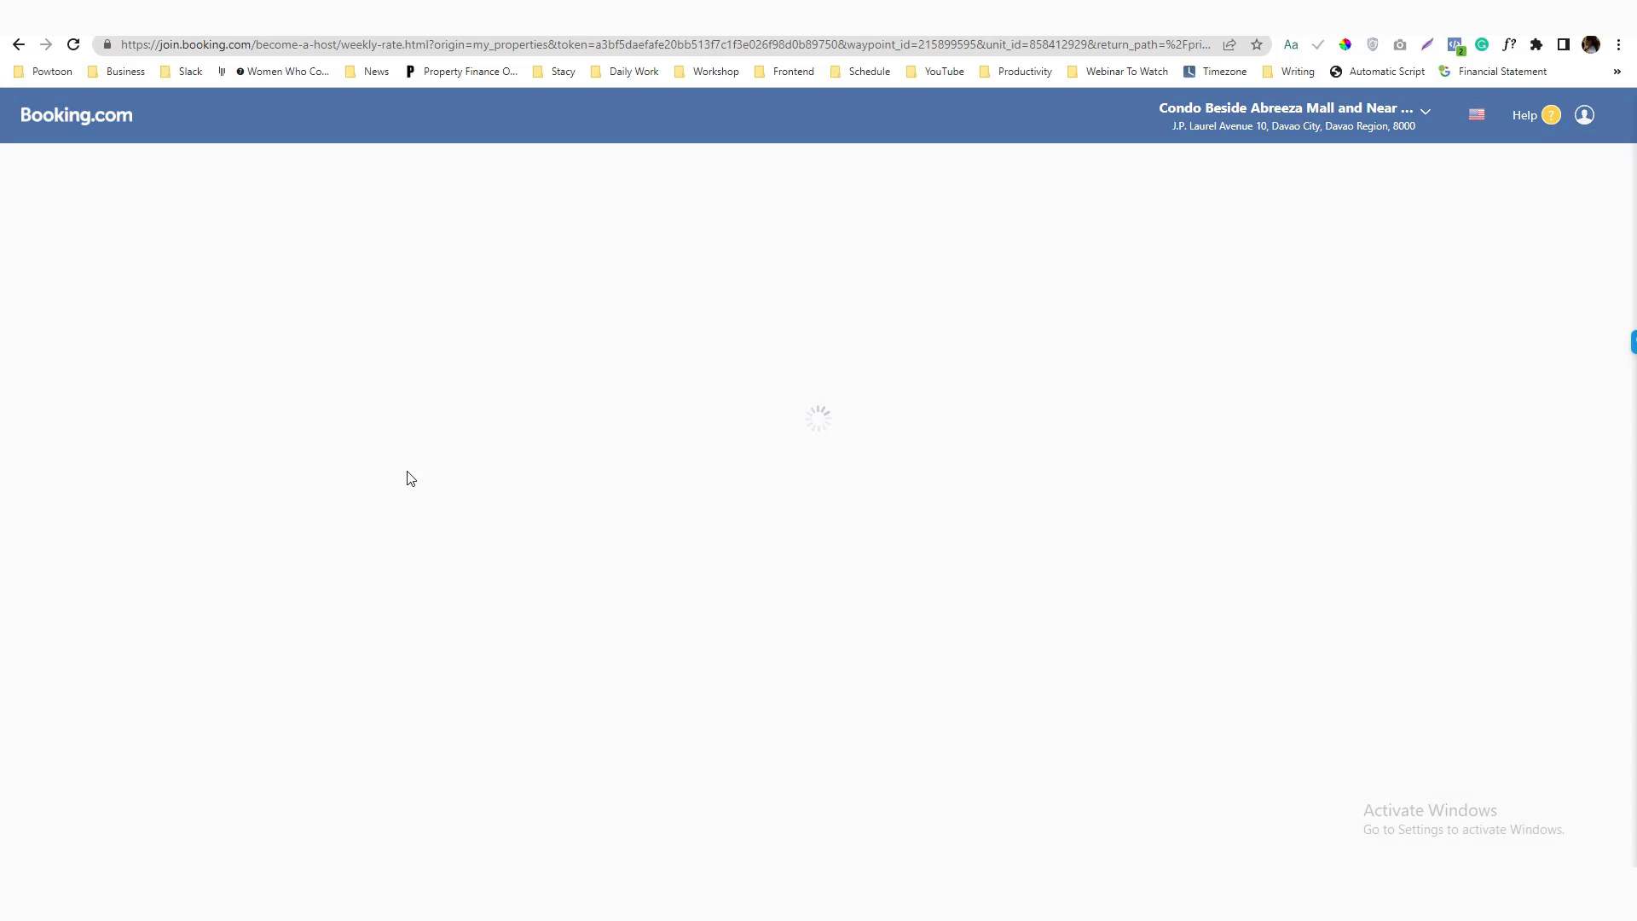
drag(237, 486, 178, 498)
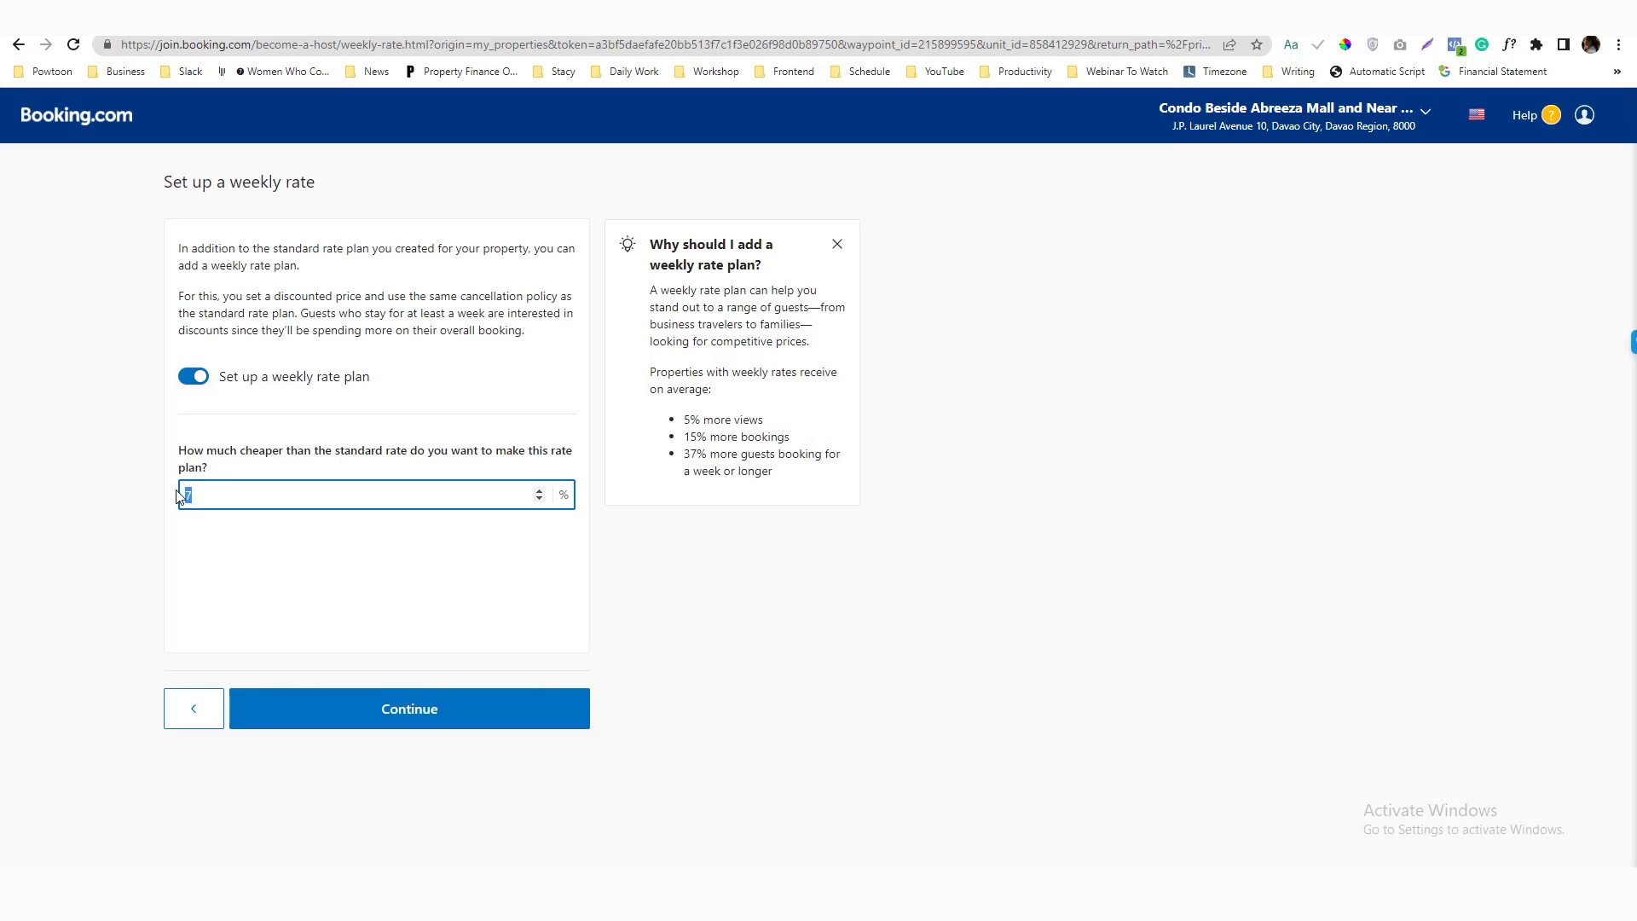
text(5)
click(429, 731)
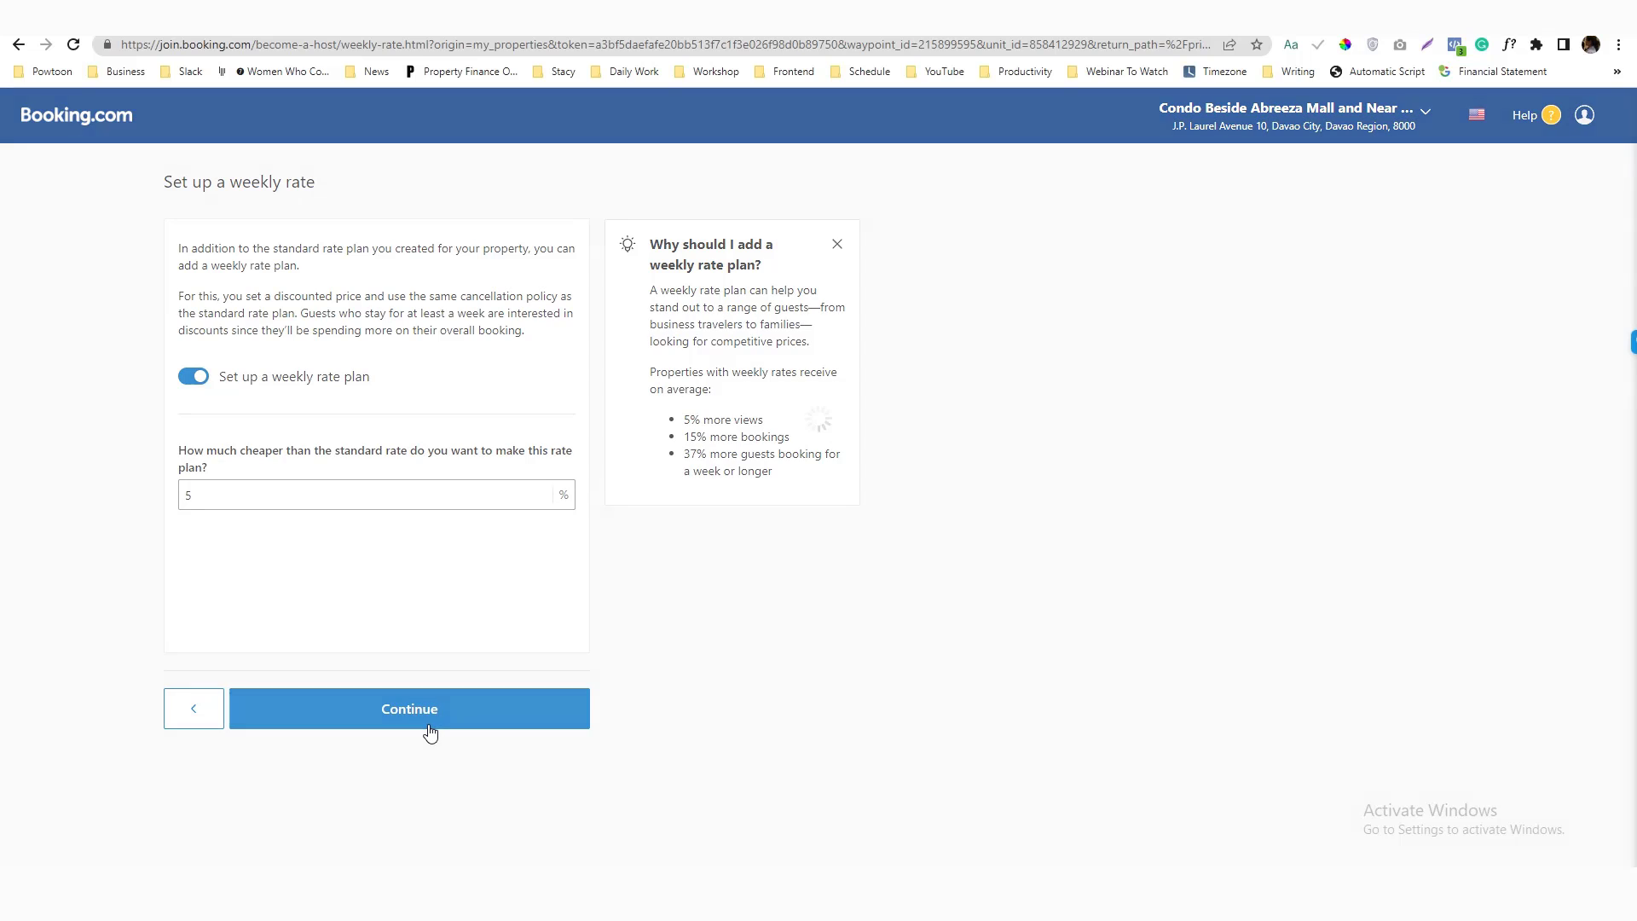
click(438, 708)
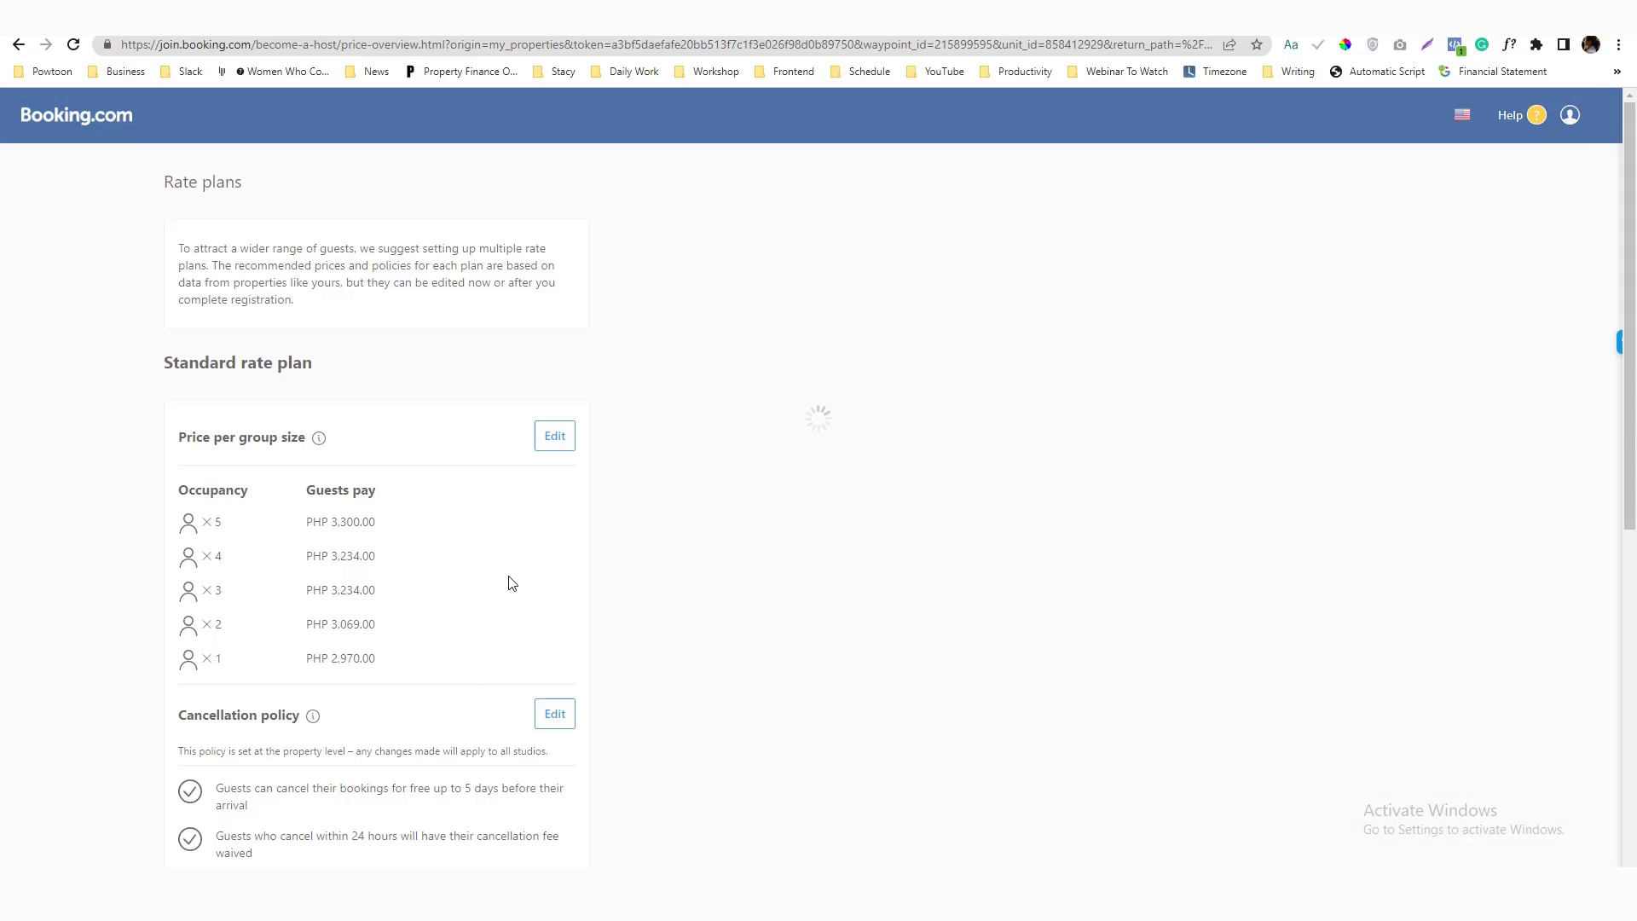
scroll(510, 579, down, 7)
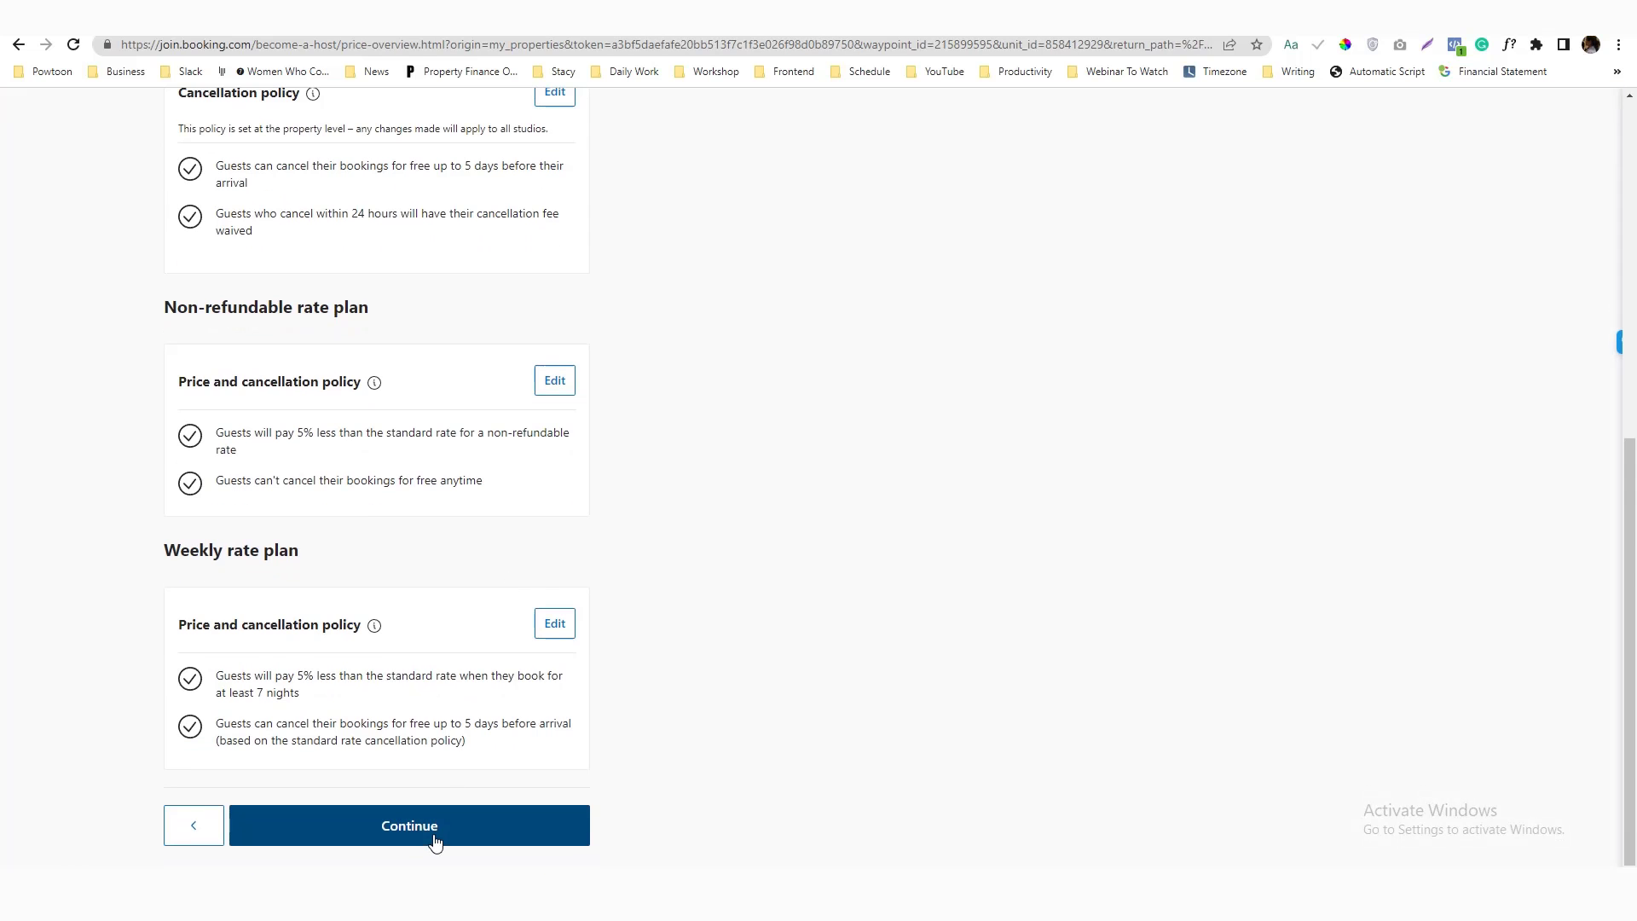
Accept the rate plans and upload the room photos from the Desktop folder
click(472, 828)
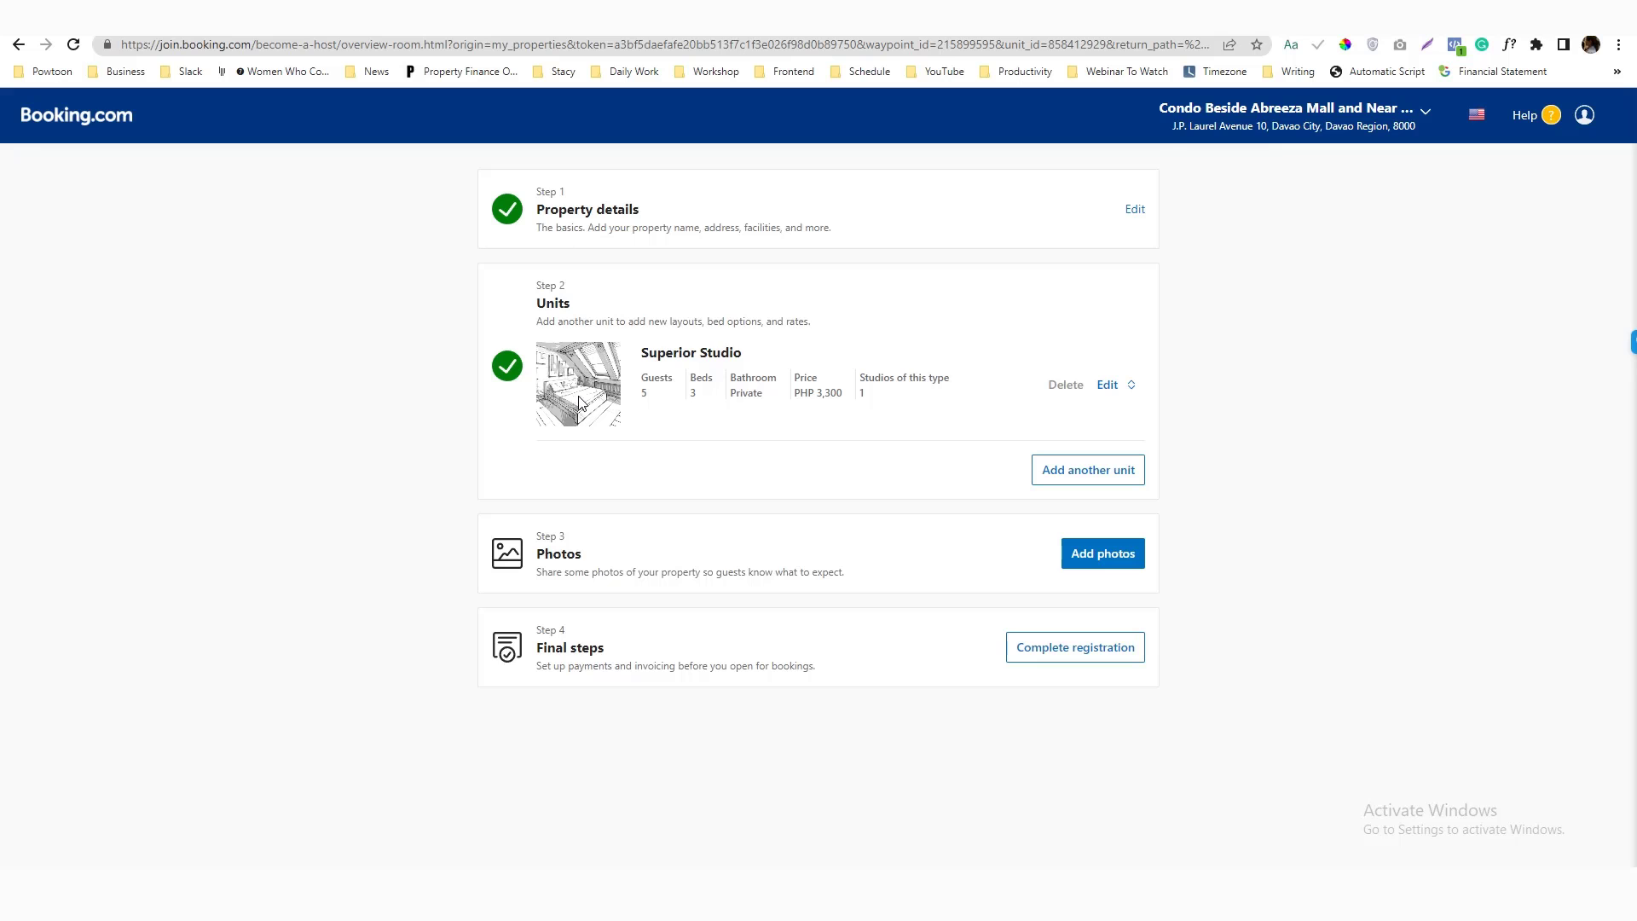
click(1078, 559)
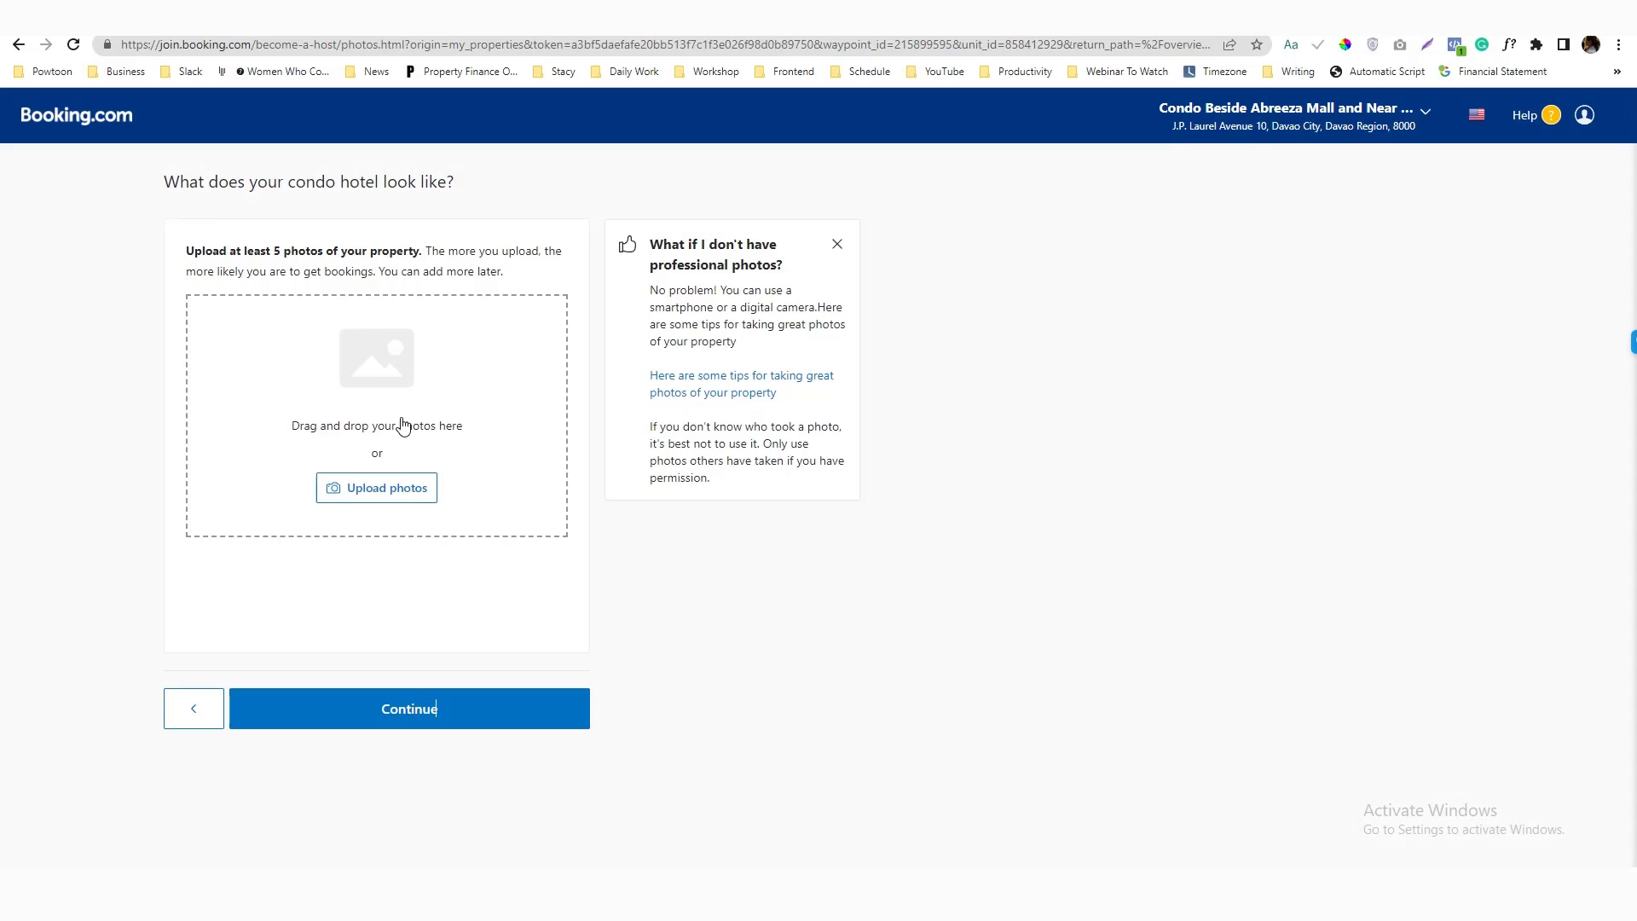
click(377, 488)
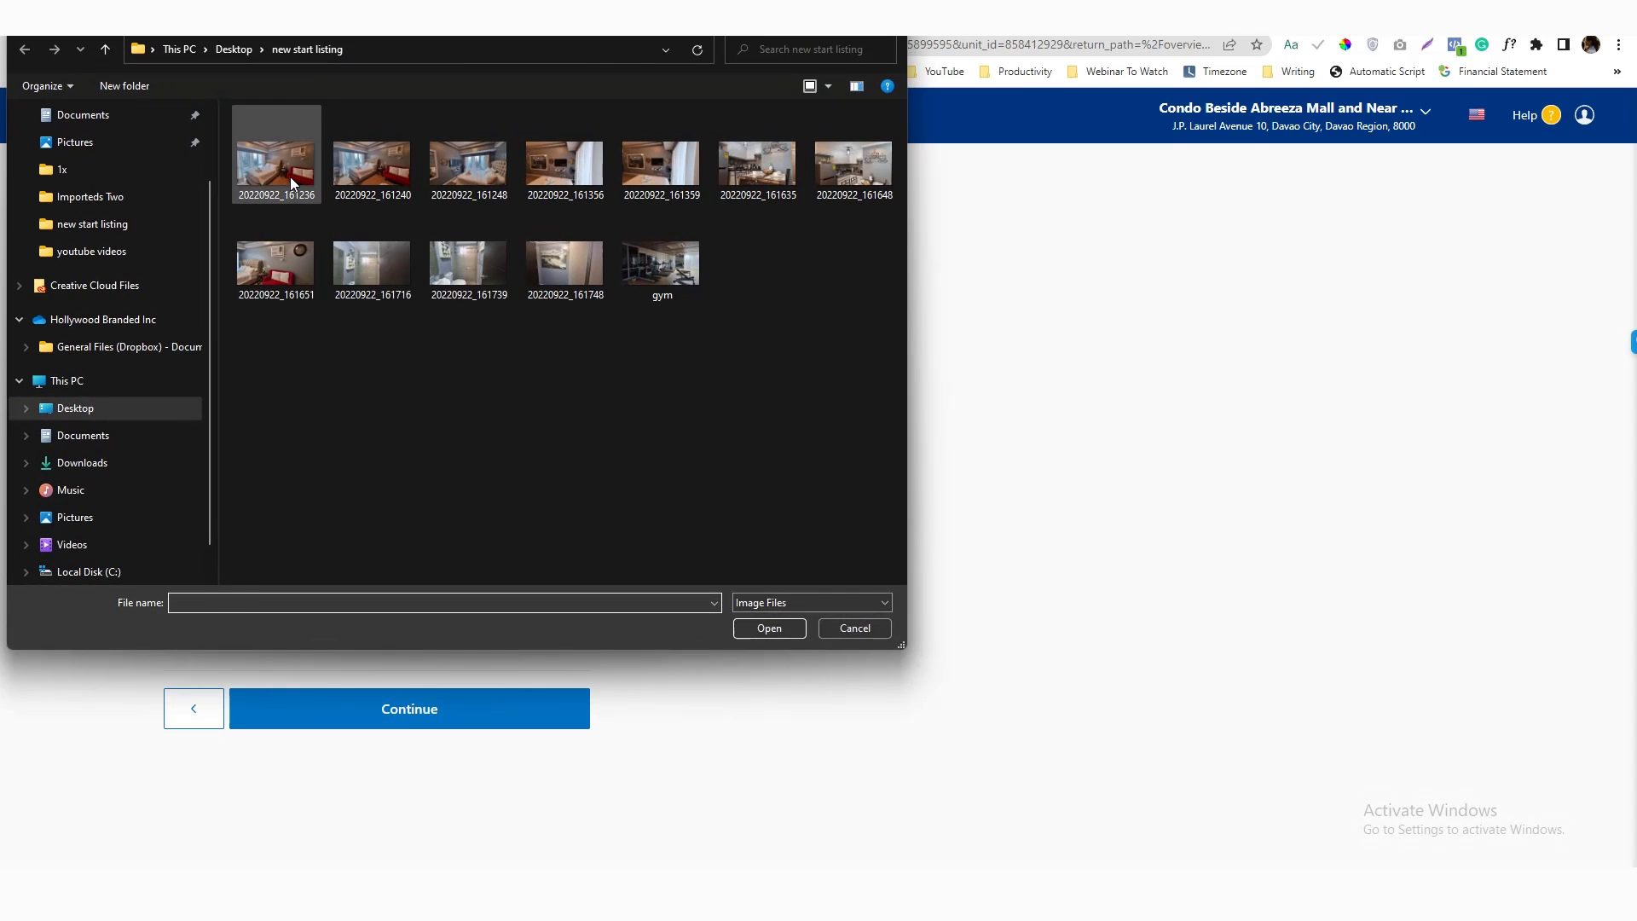
click(290, 176)
click(234, 48)
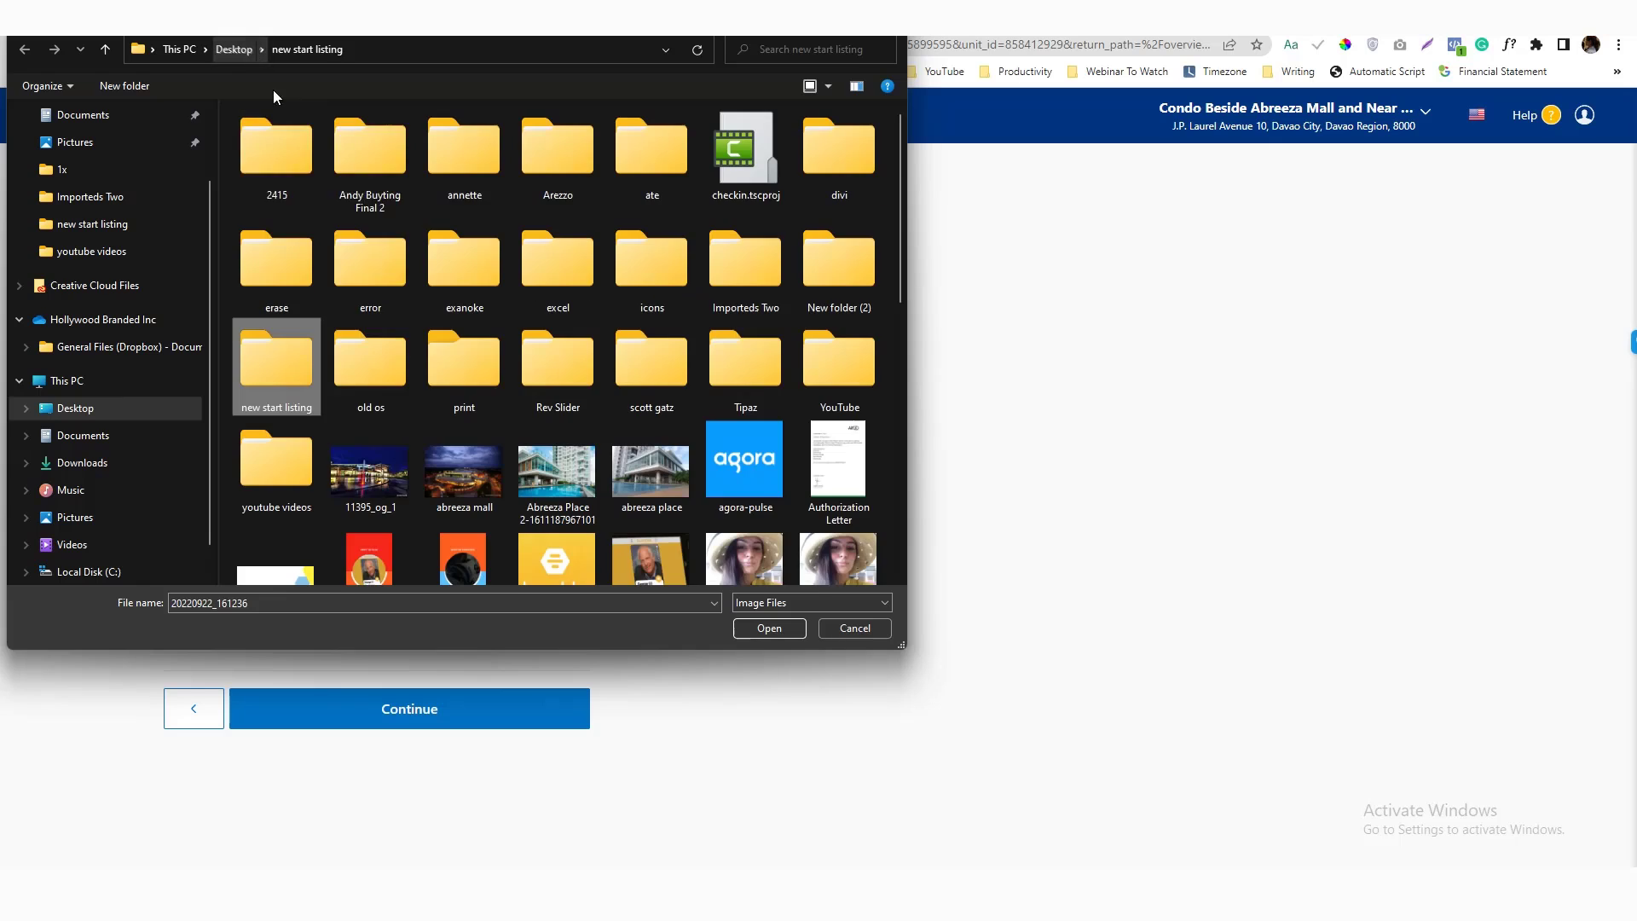
double_click(284, 604)
text(ate)
key(BackSpace)
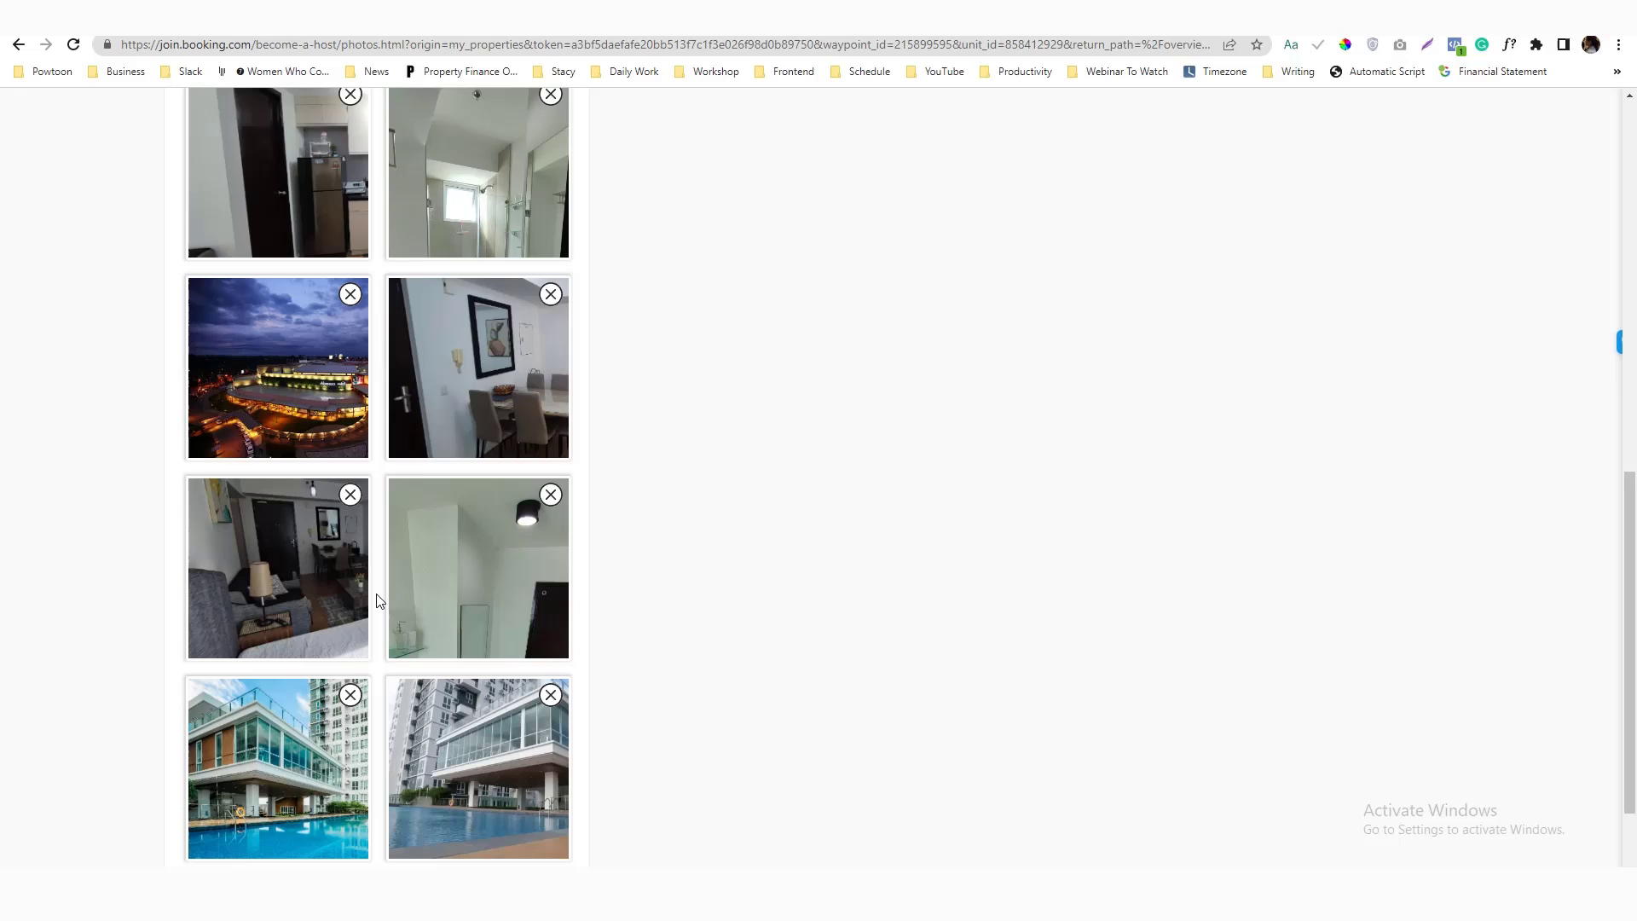
Drag the pool photo up into row 3 of the photo order
scroll(382, 478, down, 2)
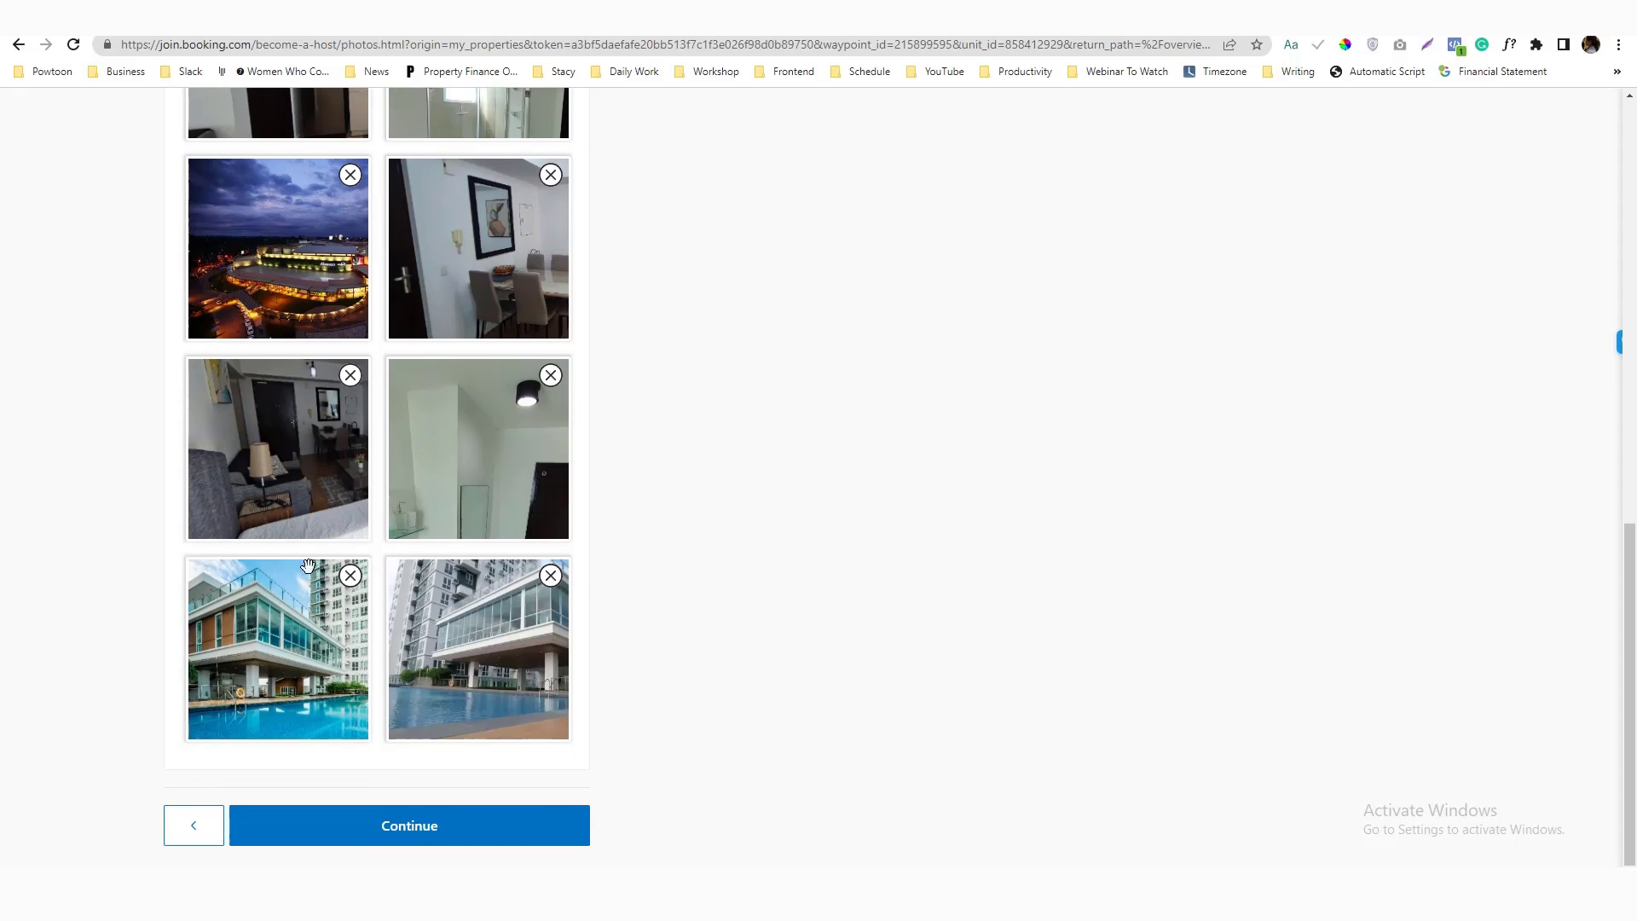
scroll(495, 546, up, 5)
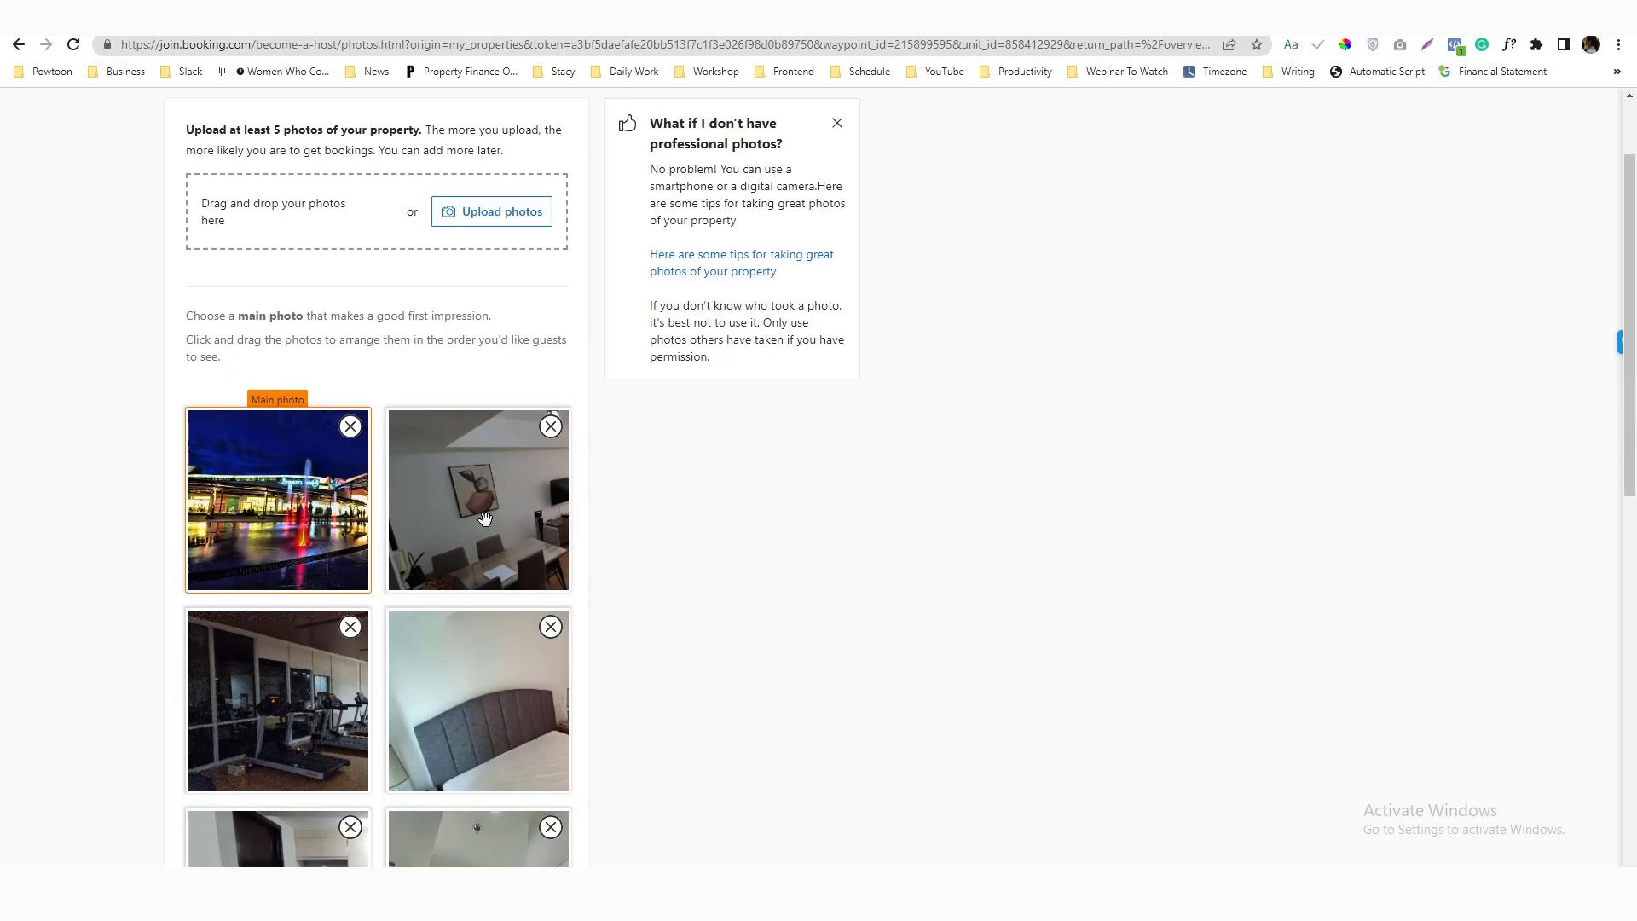
scroll(470, 728, down, 5)
drag(549, 646, 549, 446)
scroll(668, 472, down, 5)
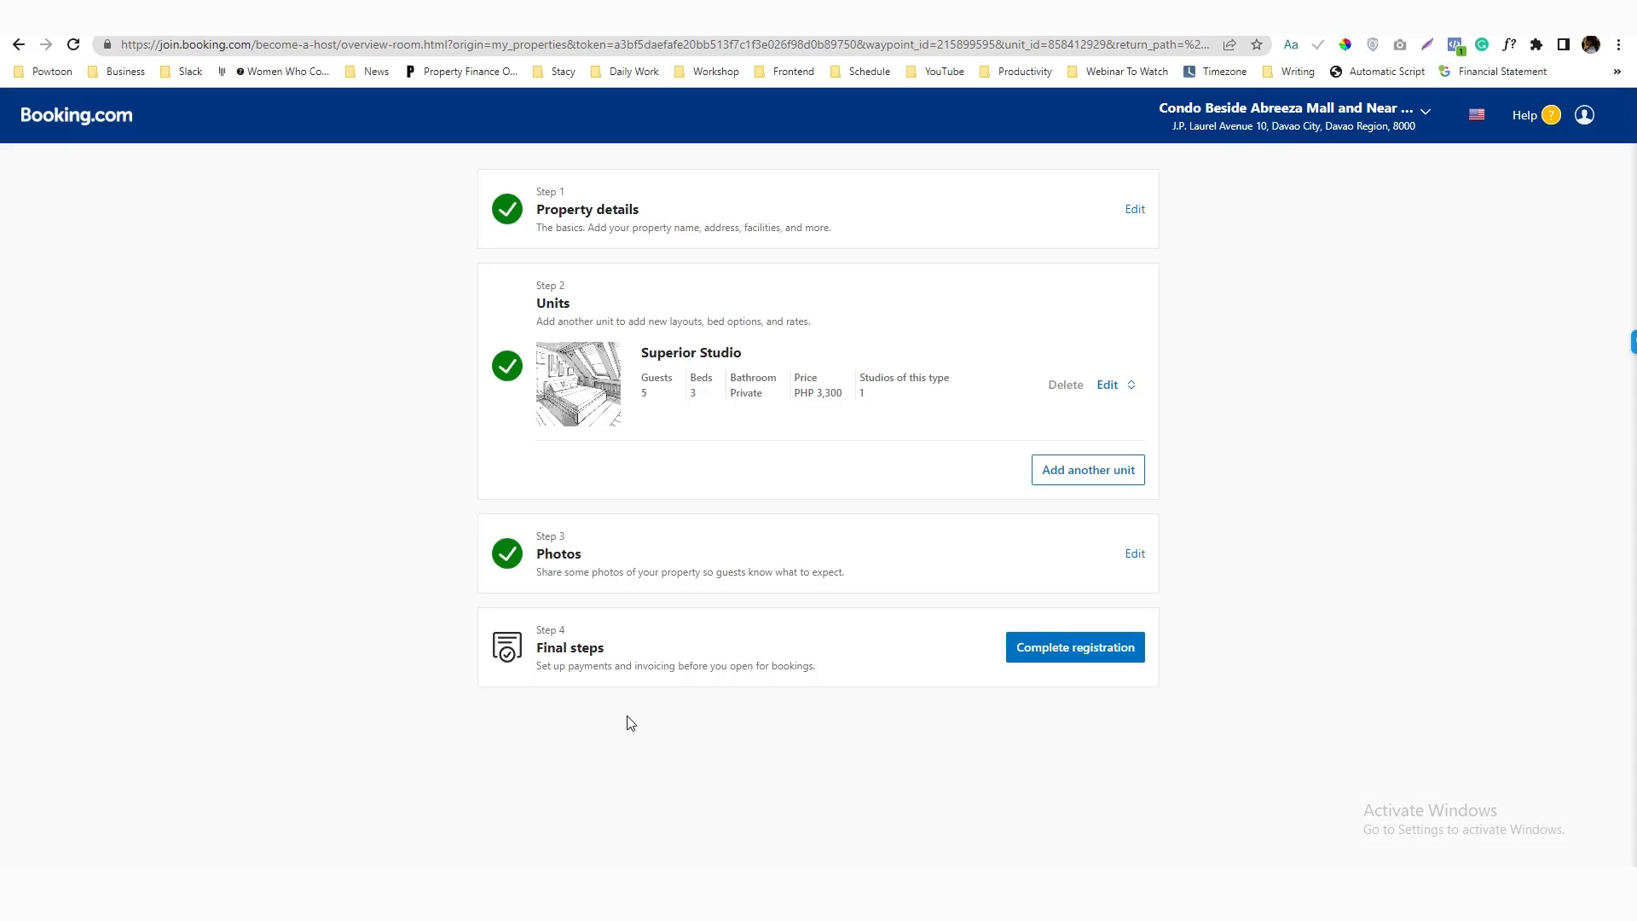
Begin the final steps and keep guests paying online through Payments by Booking.com
click(1078, 648)
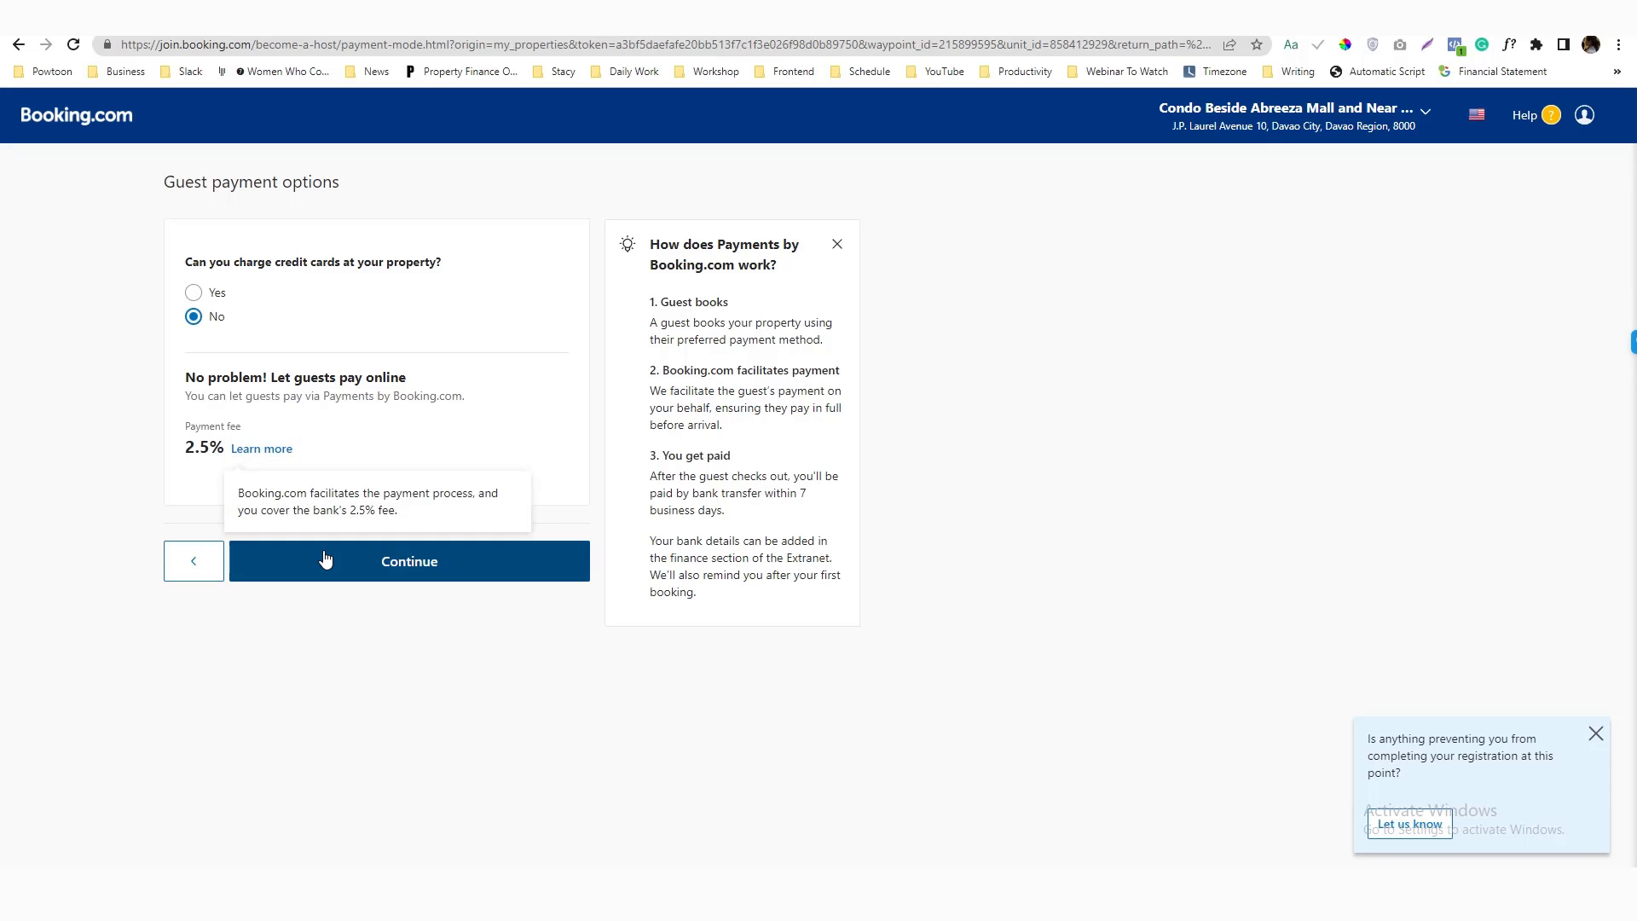
click(367, 560)
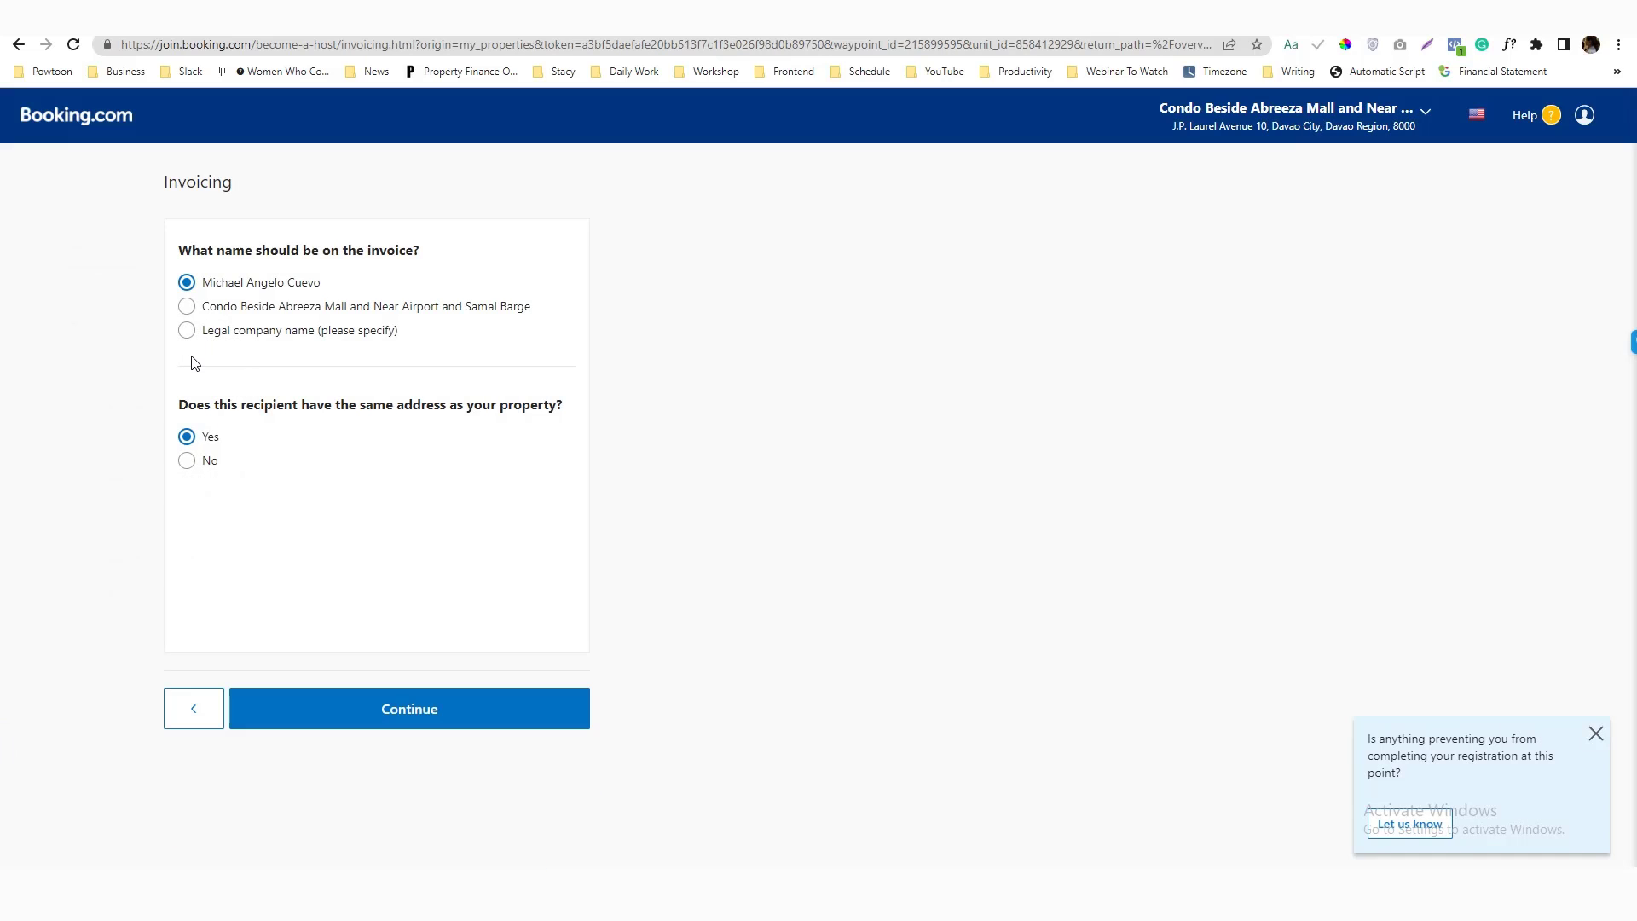
Use the property name on invoices and continue past the booking information page
click(187, 307)
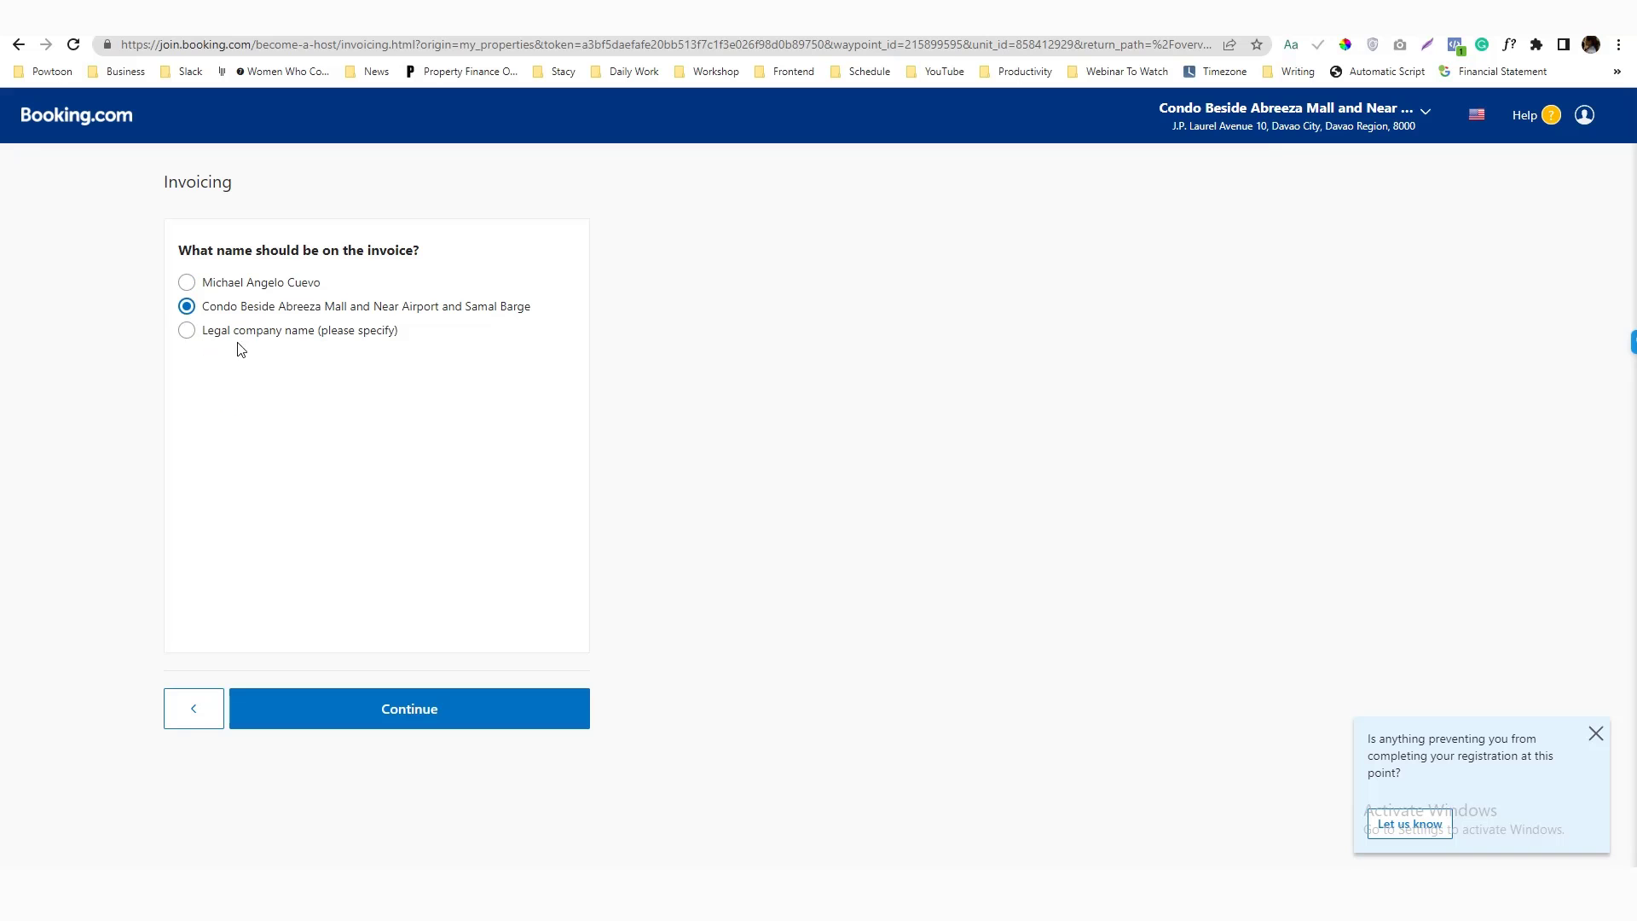
click(471, 709)
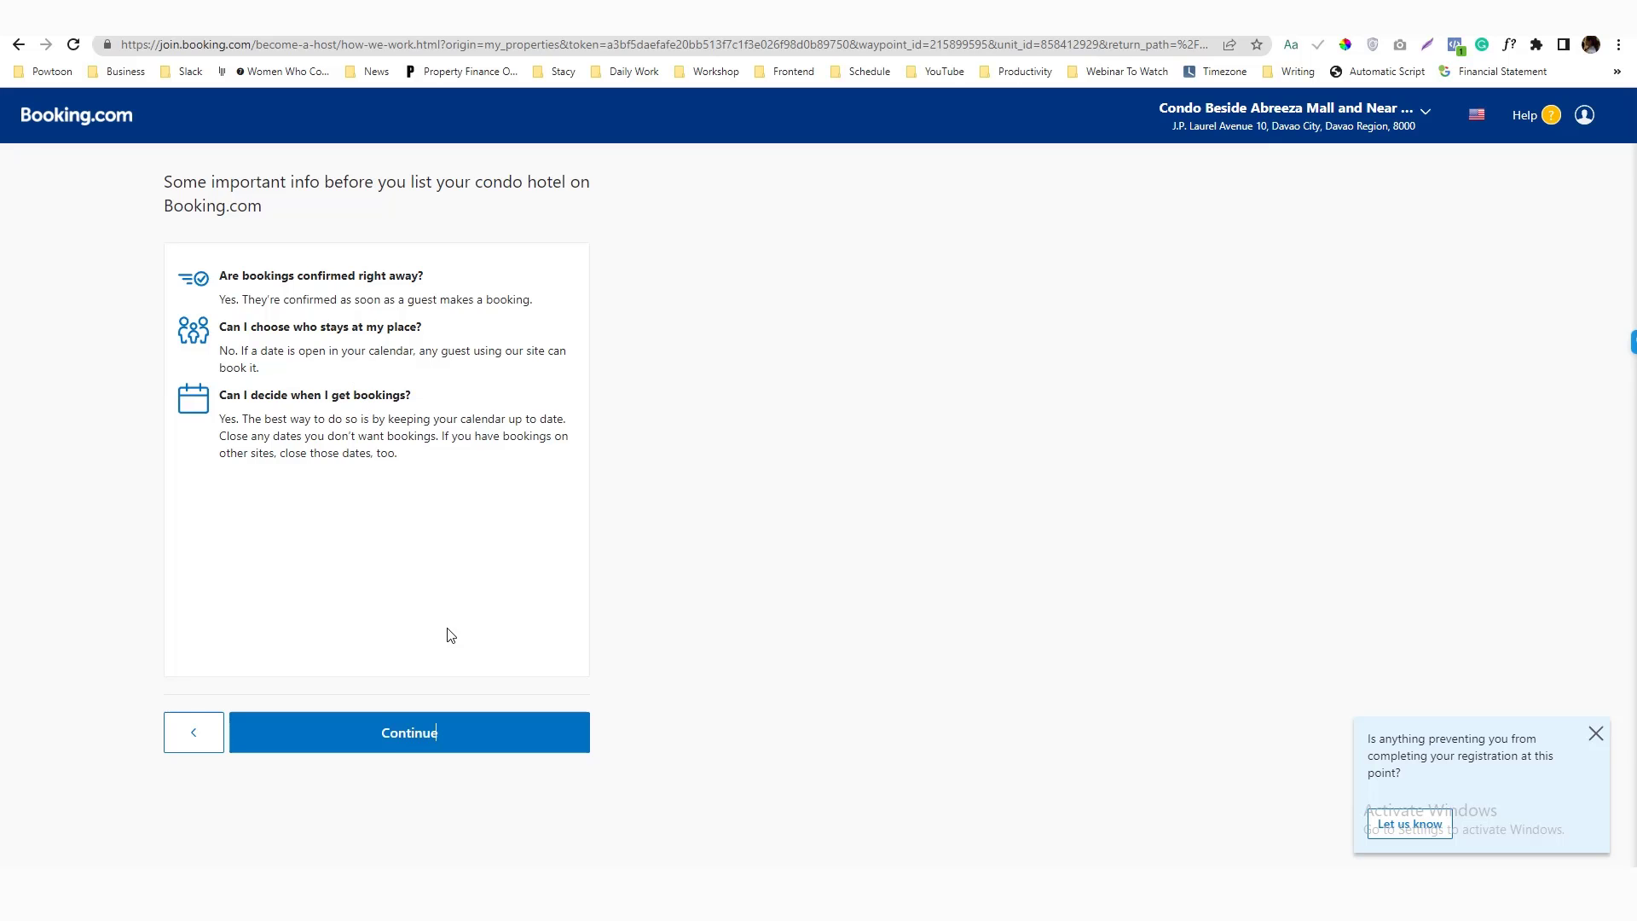
click(383, 731)
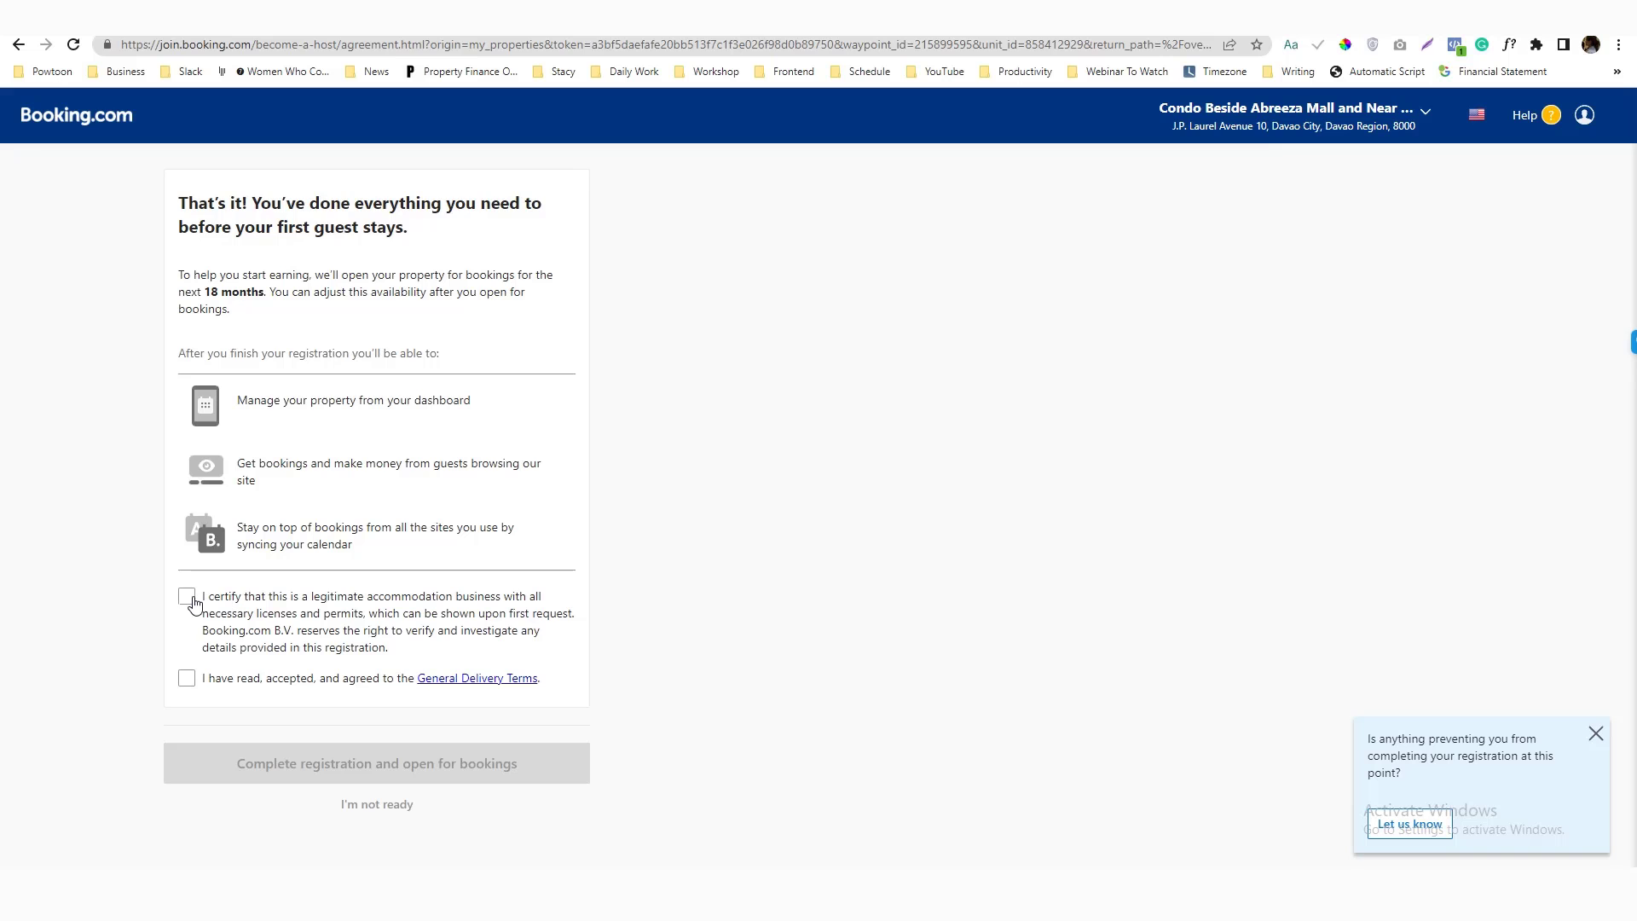
Certify the legitimate business, agree to the General Delivery Terms, and open for bookings
click(188, 597)
click(188, 679)
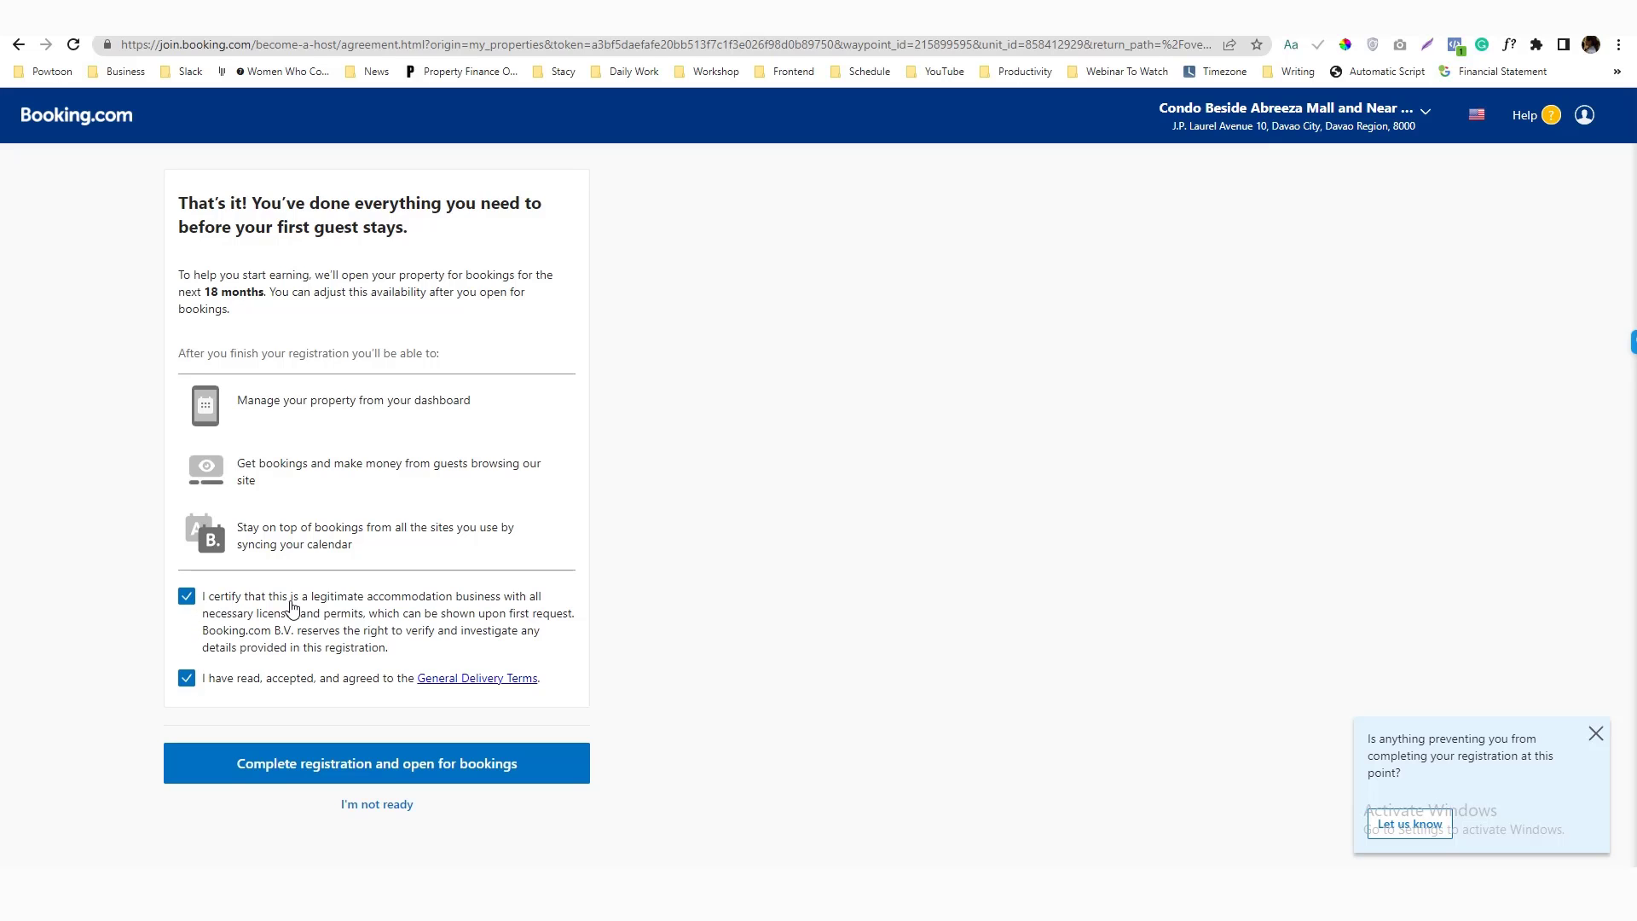
click(424, 750)
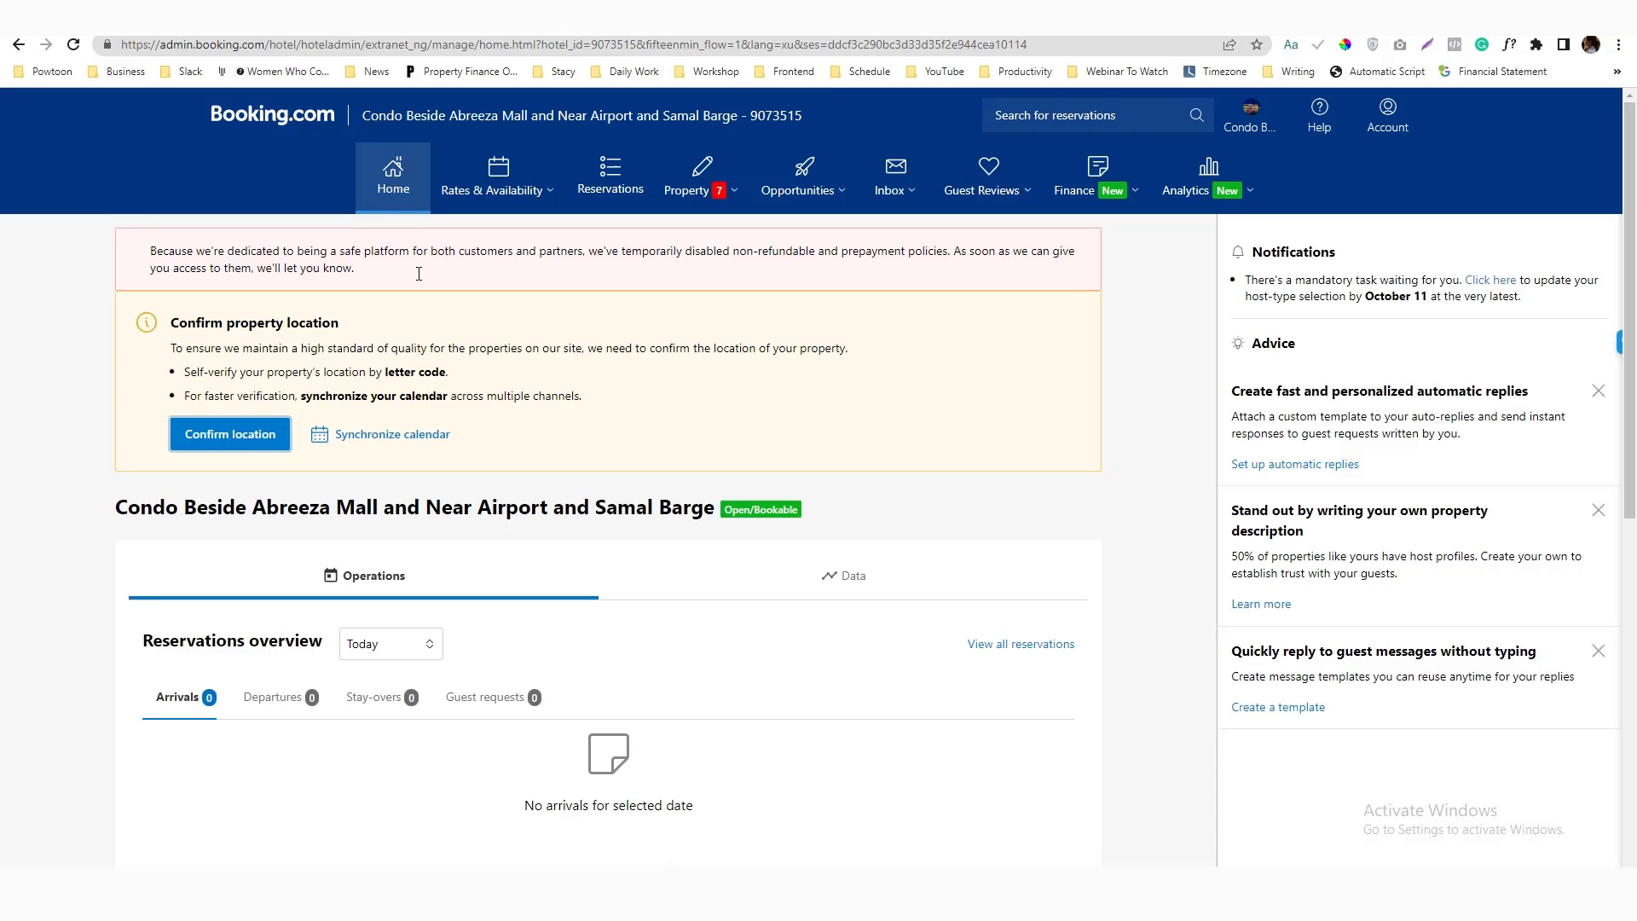
Start confirming the property's location, then retry loading the unanswered messages
scroll(458, 505, down, 5)
scroll(458, 504, up, 5)
click(258, 438)
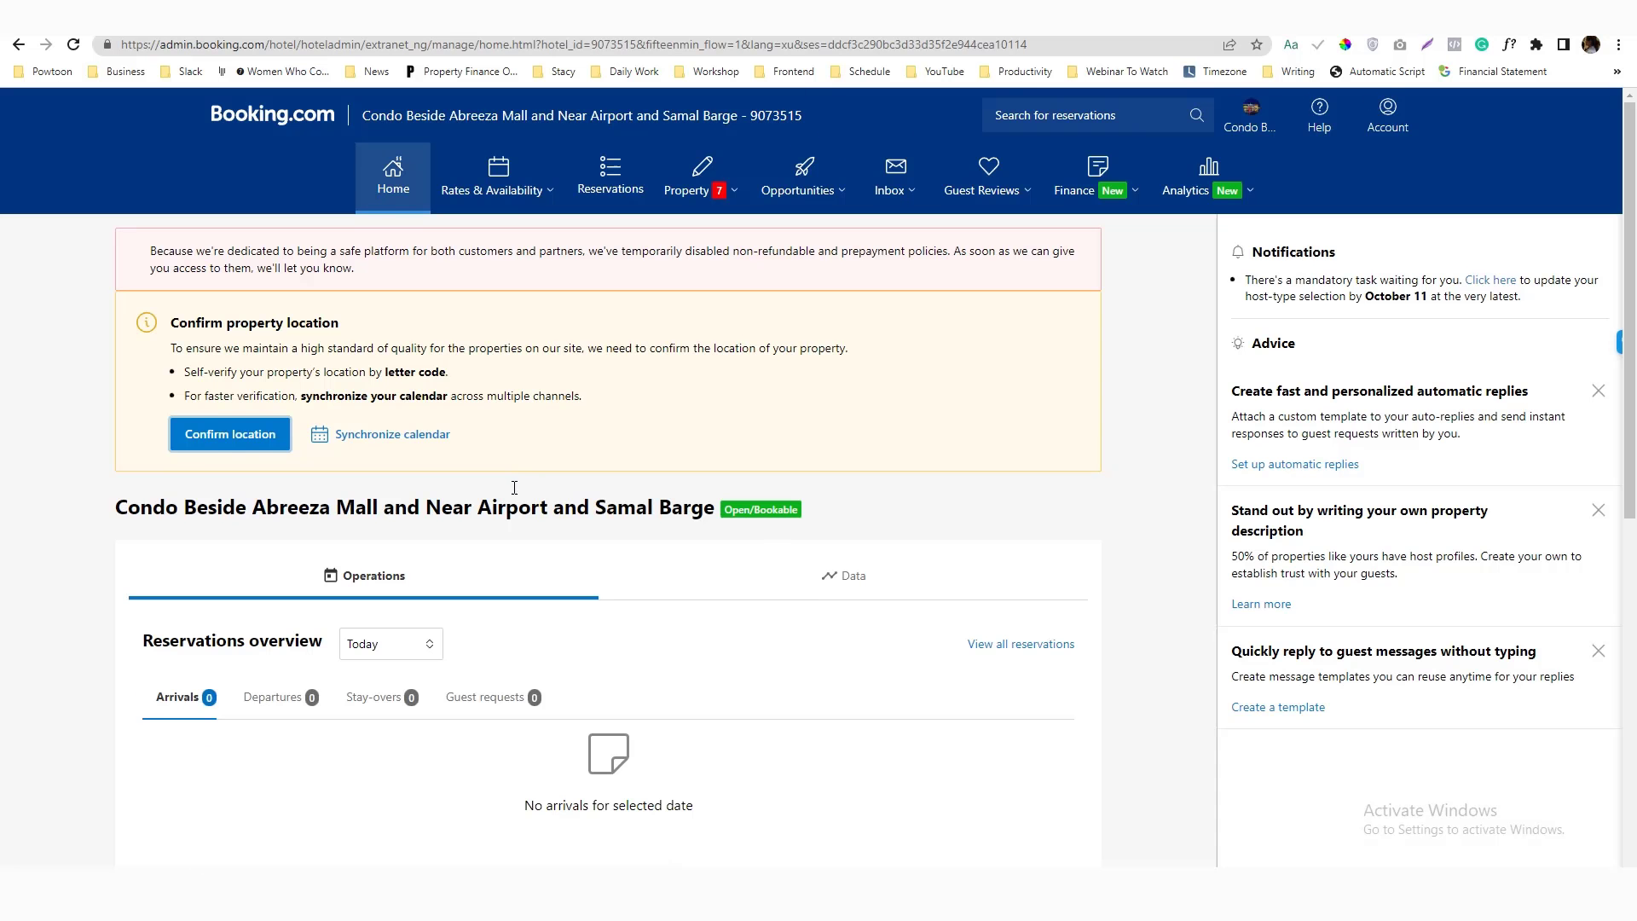
scroll(512, 426, down, 8)
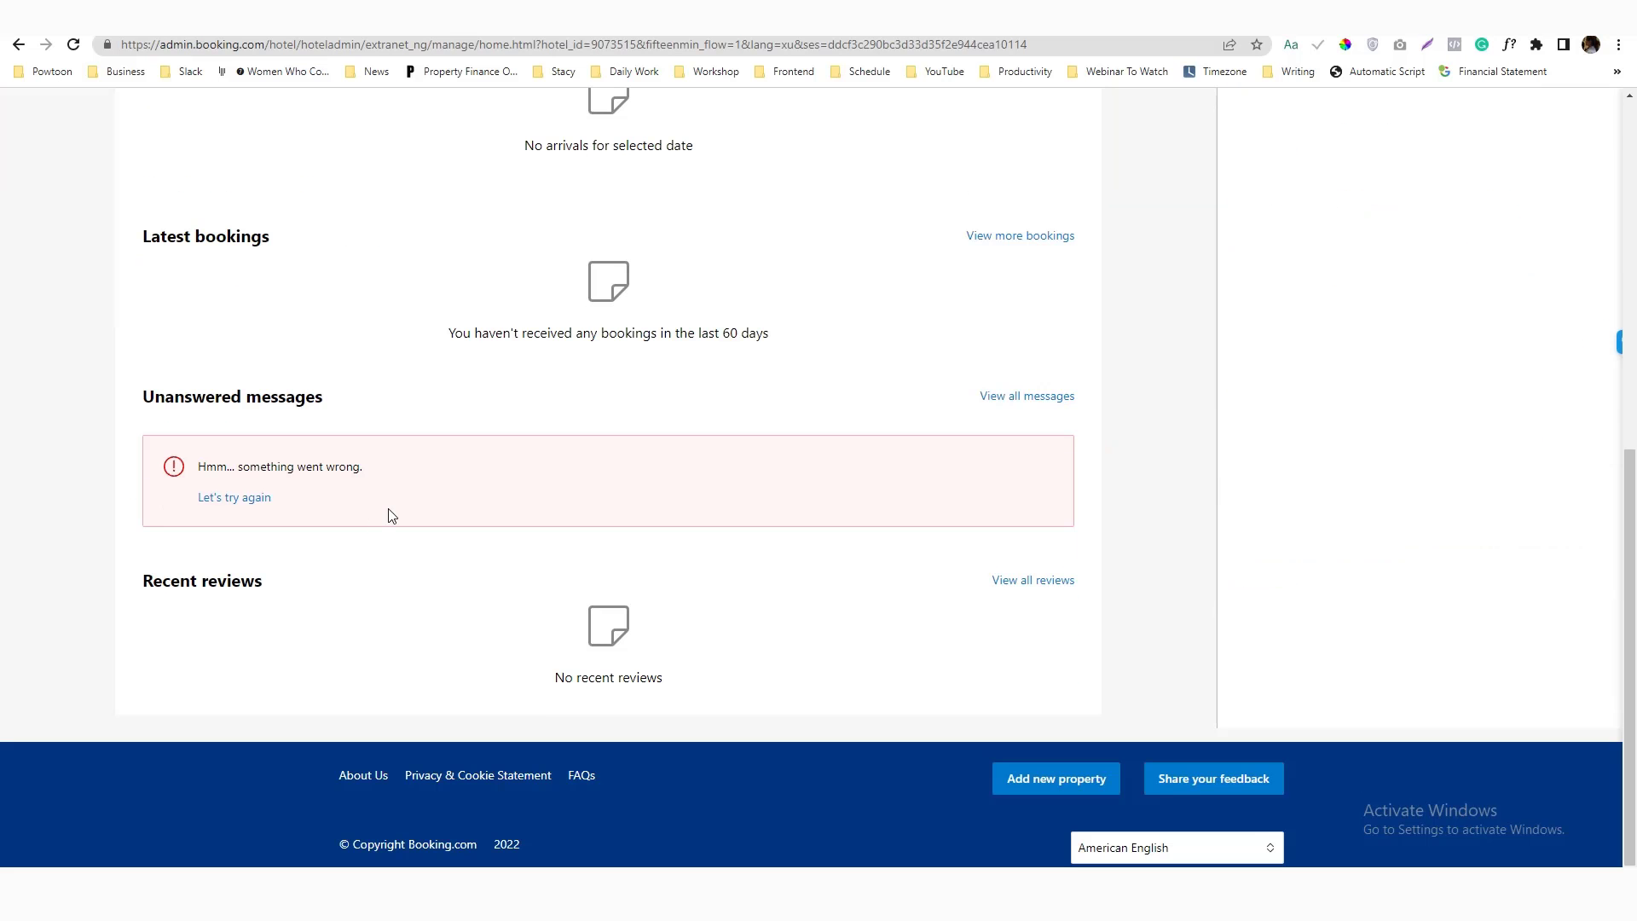
click(240, 500)
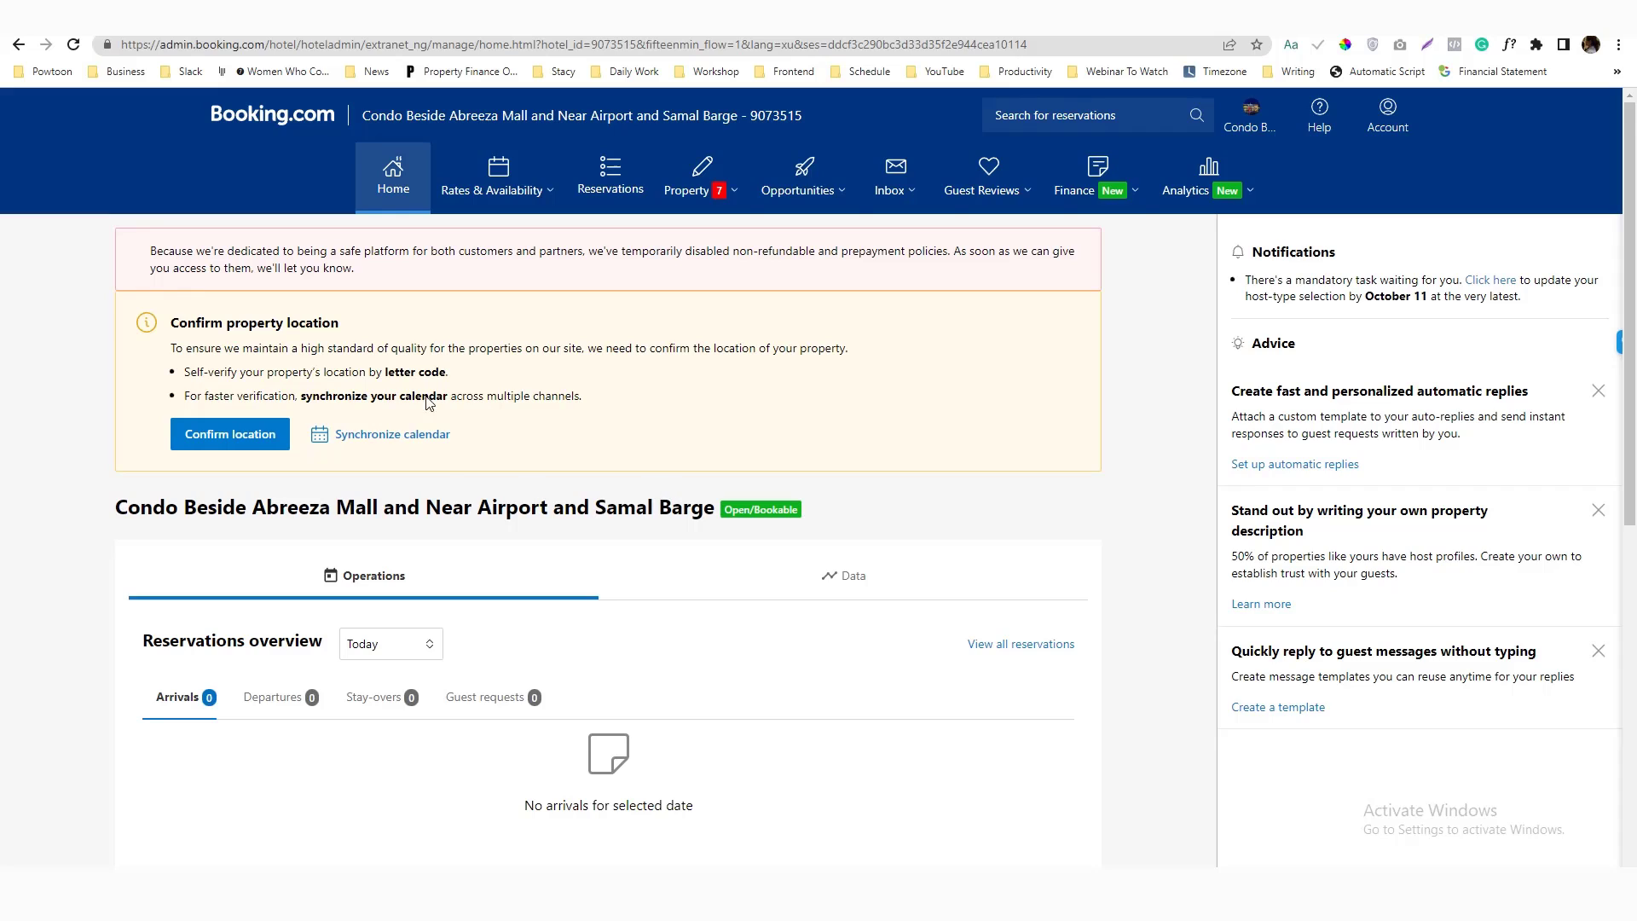
Open the property's public listing from its avatar card and bring up the Account options
click(1245, 115)
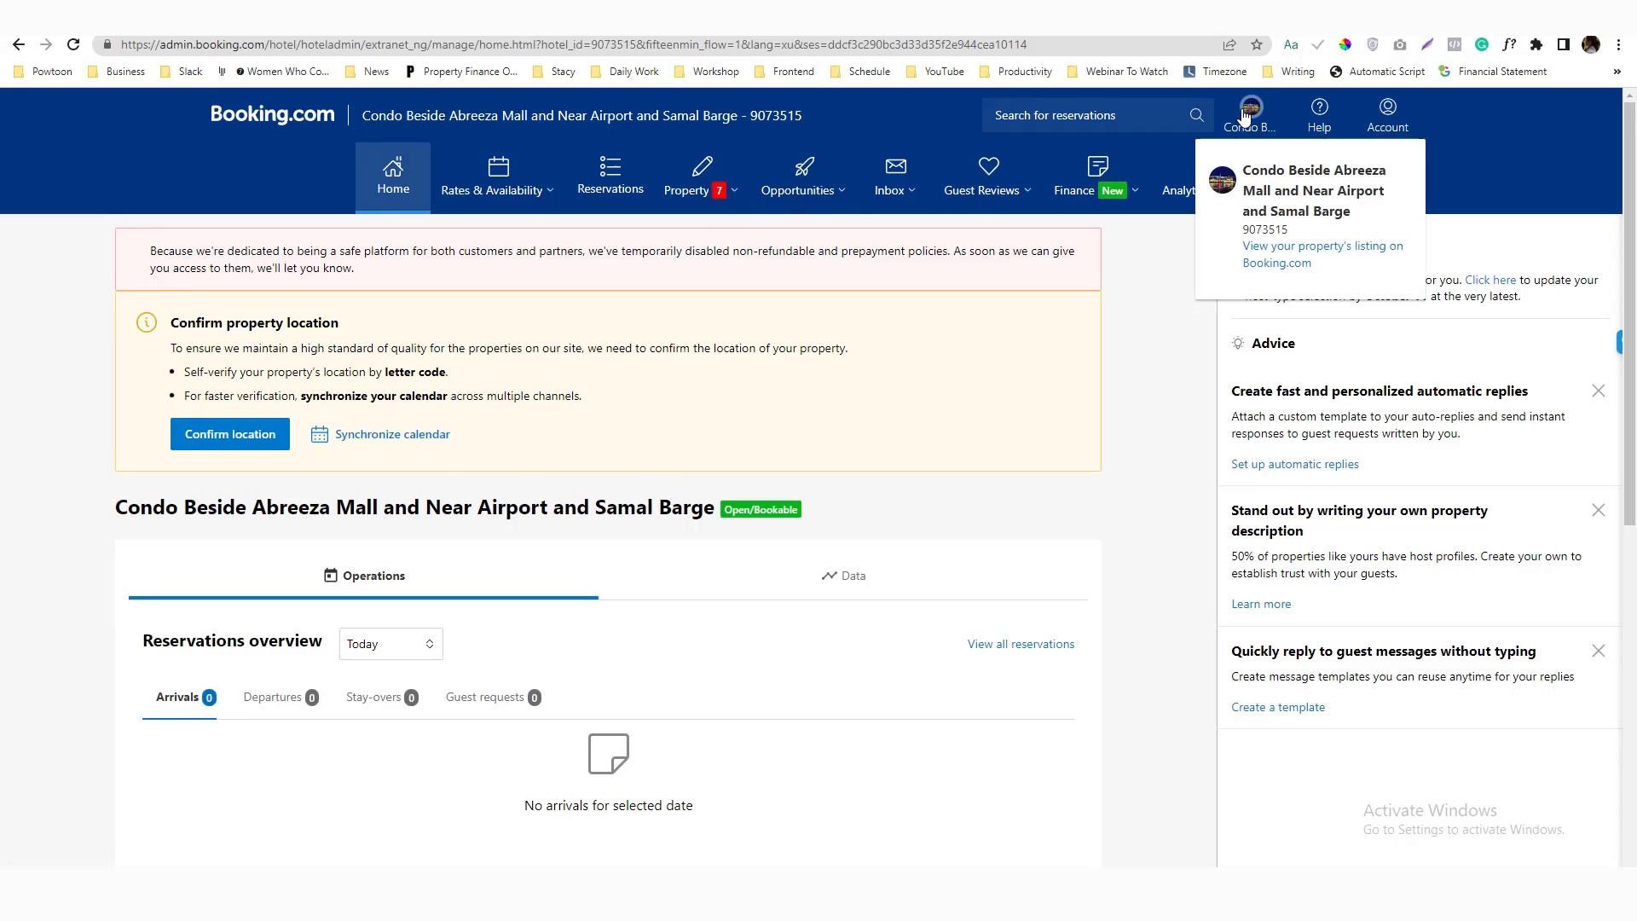
click(1270, 261)
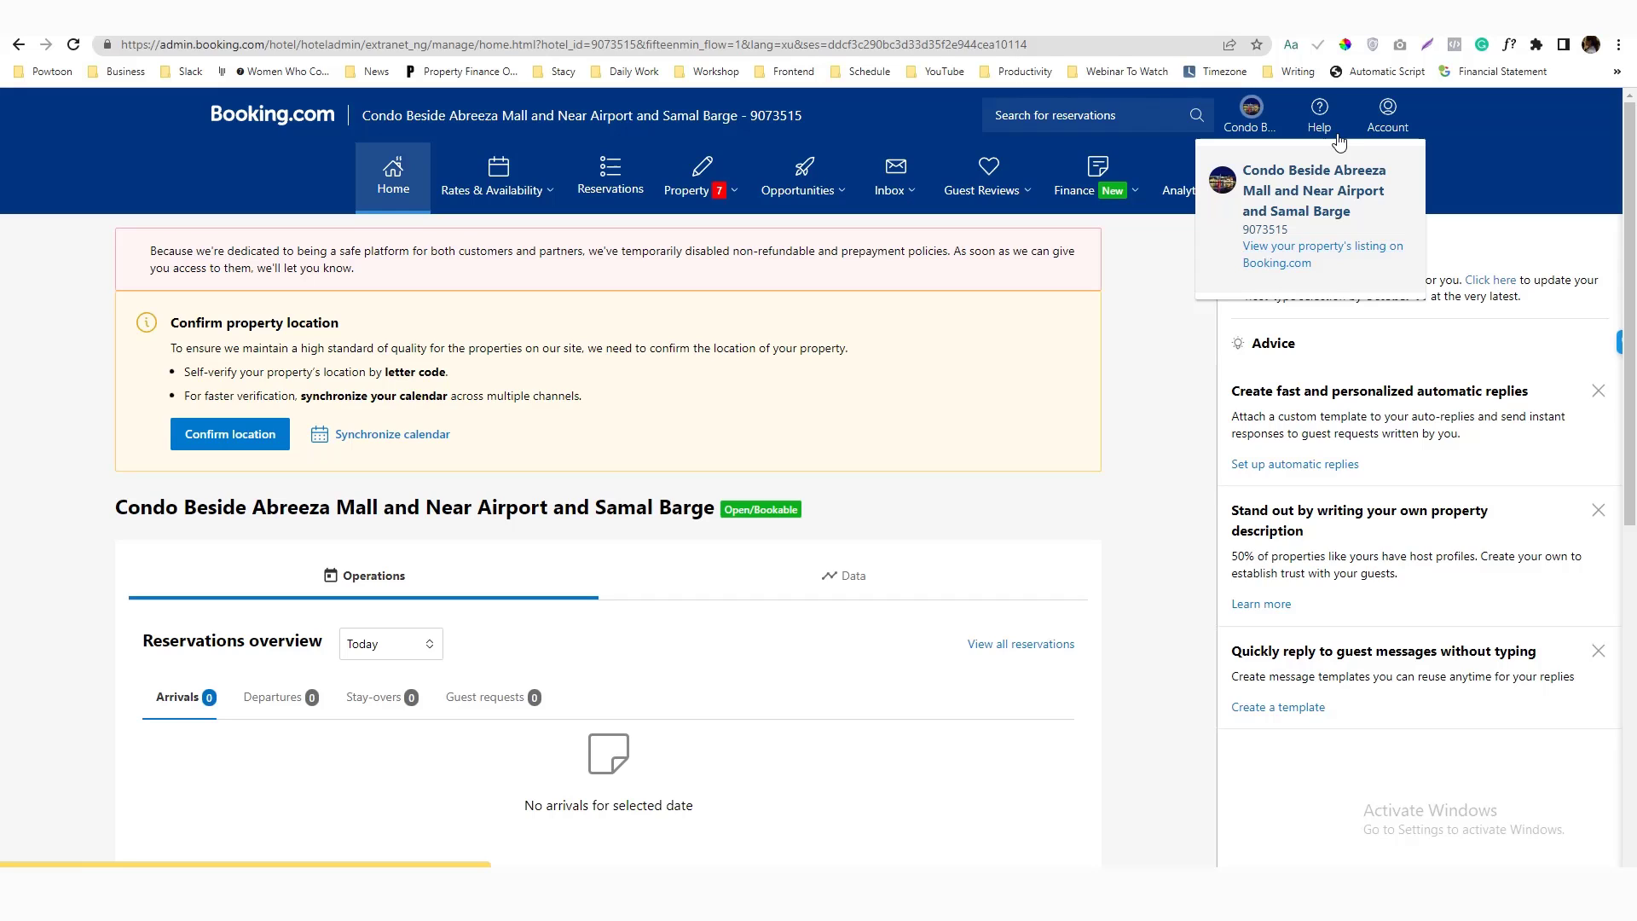
click(1377, 126)
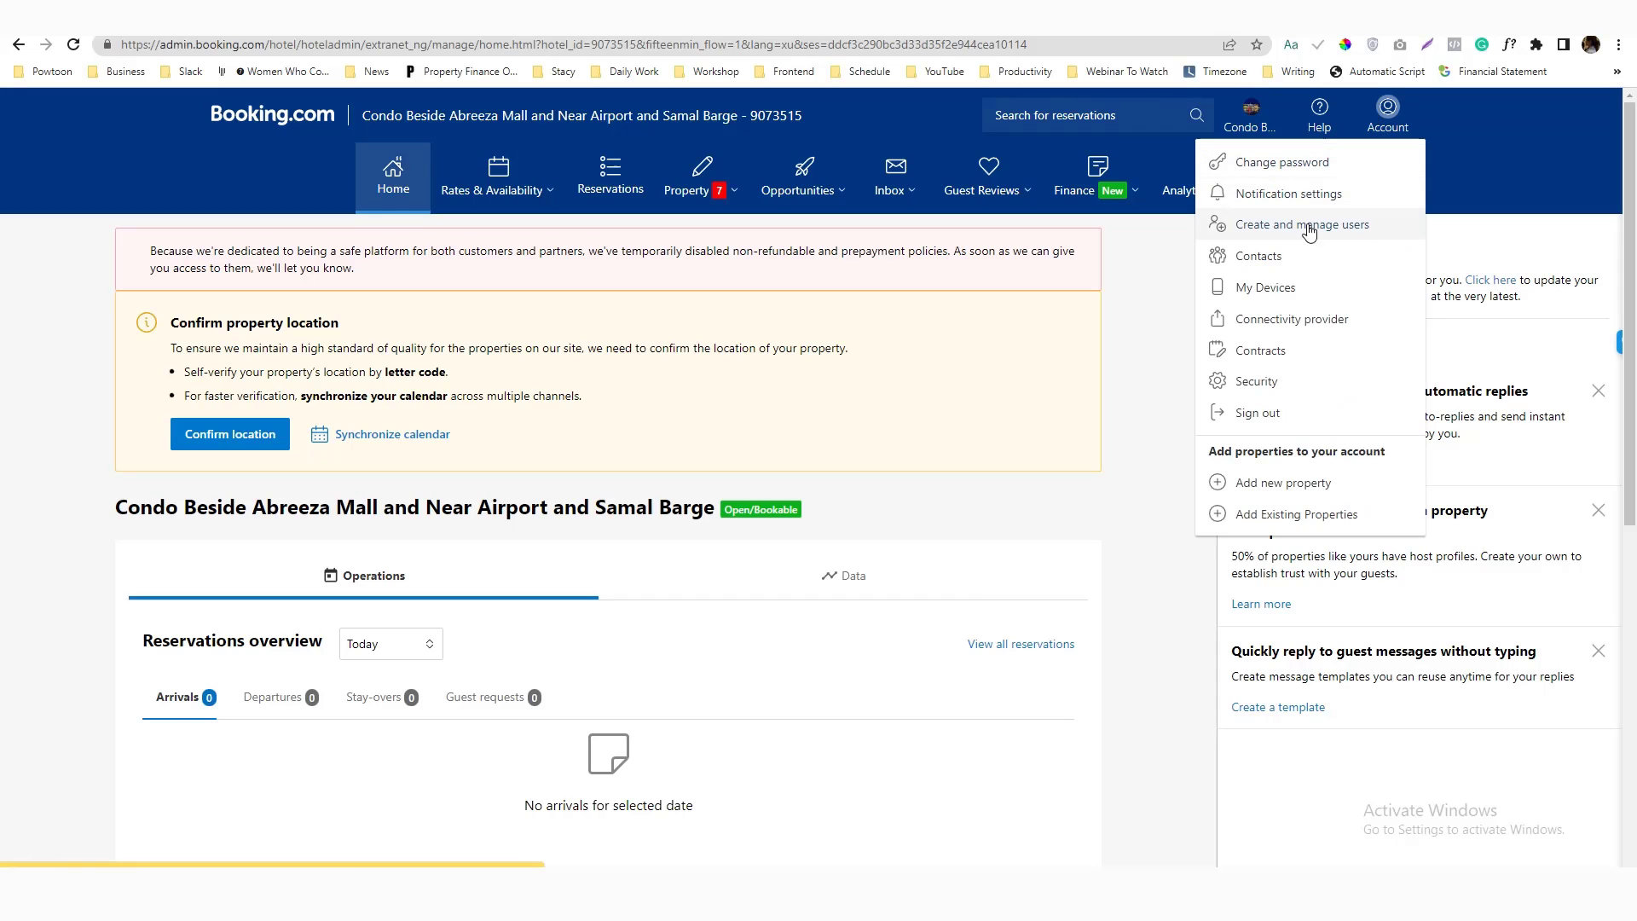
Open the Know Your Partner form from the account security settings
click(1255, 390)
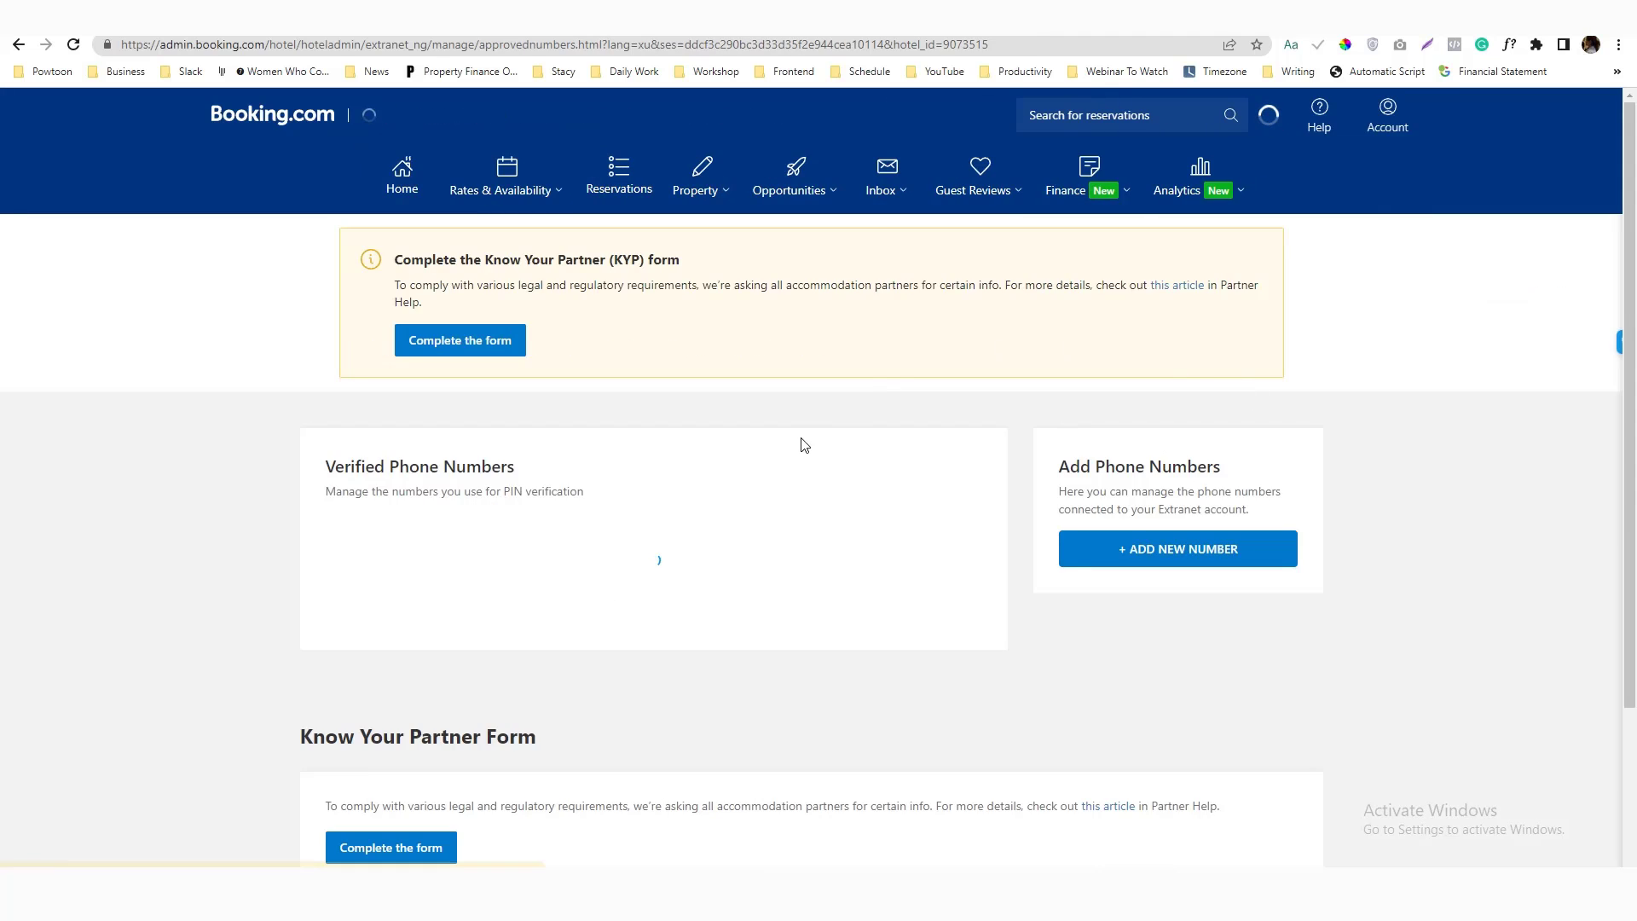
scroll(780, 458, down, 3)
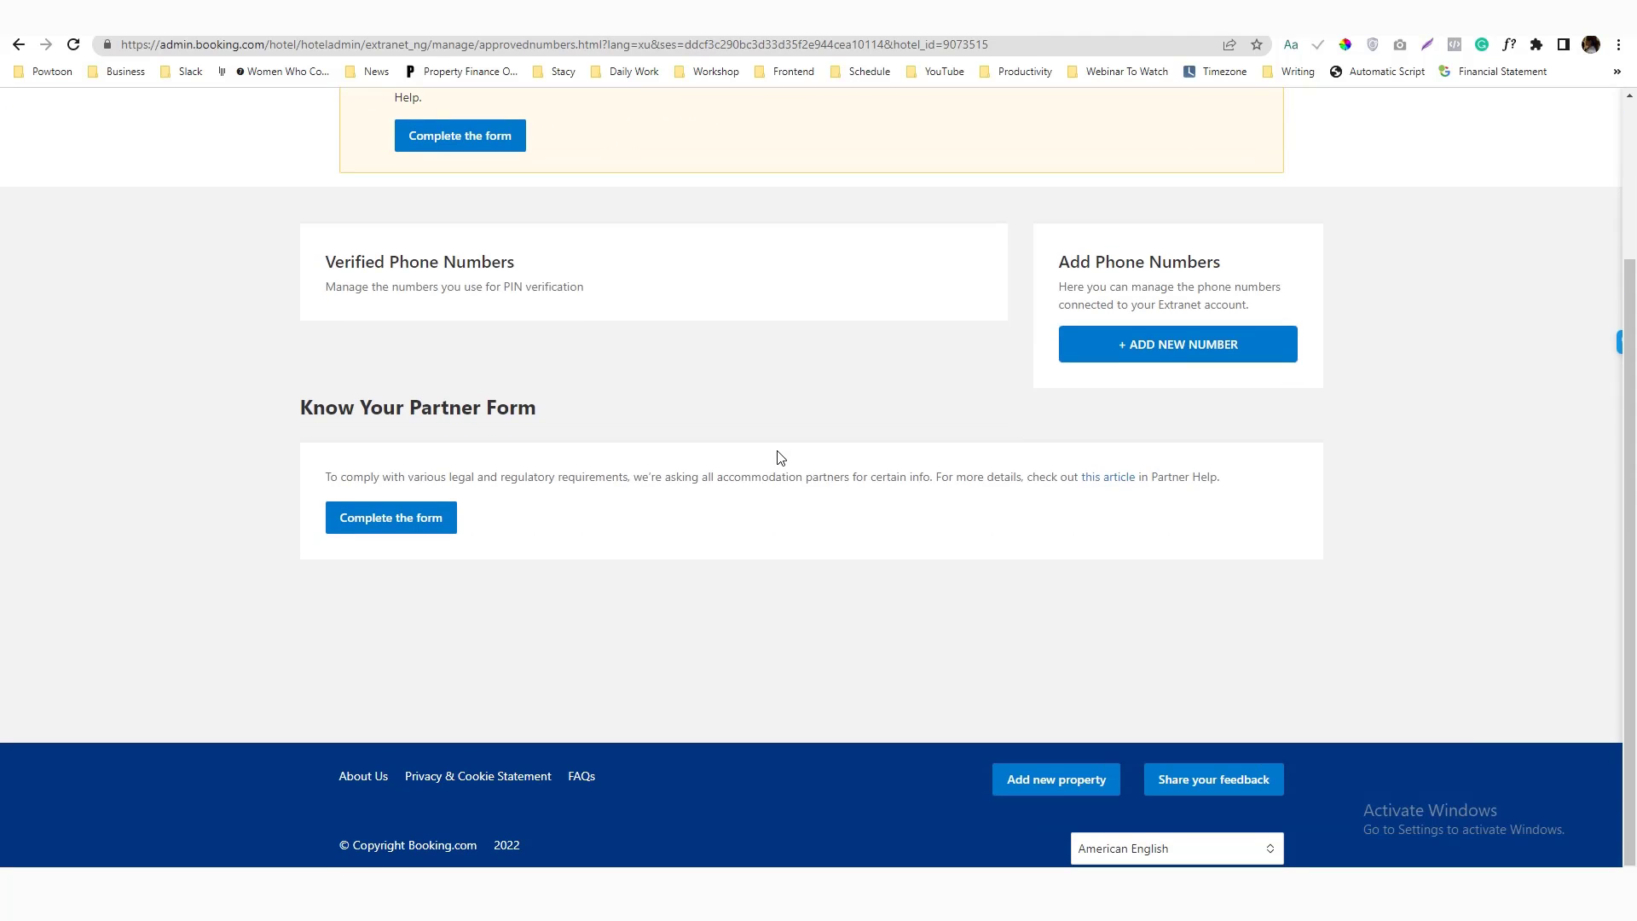
scroll(644, 443, up, 3)
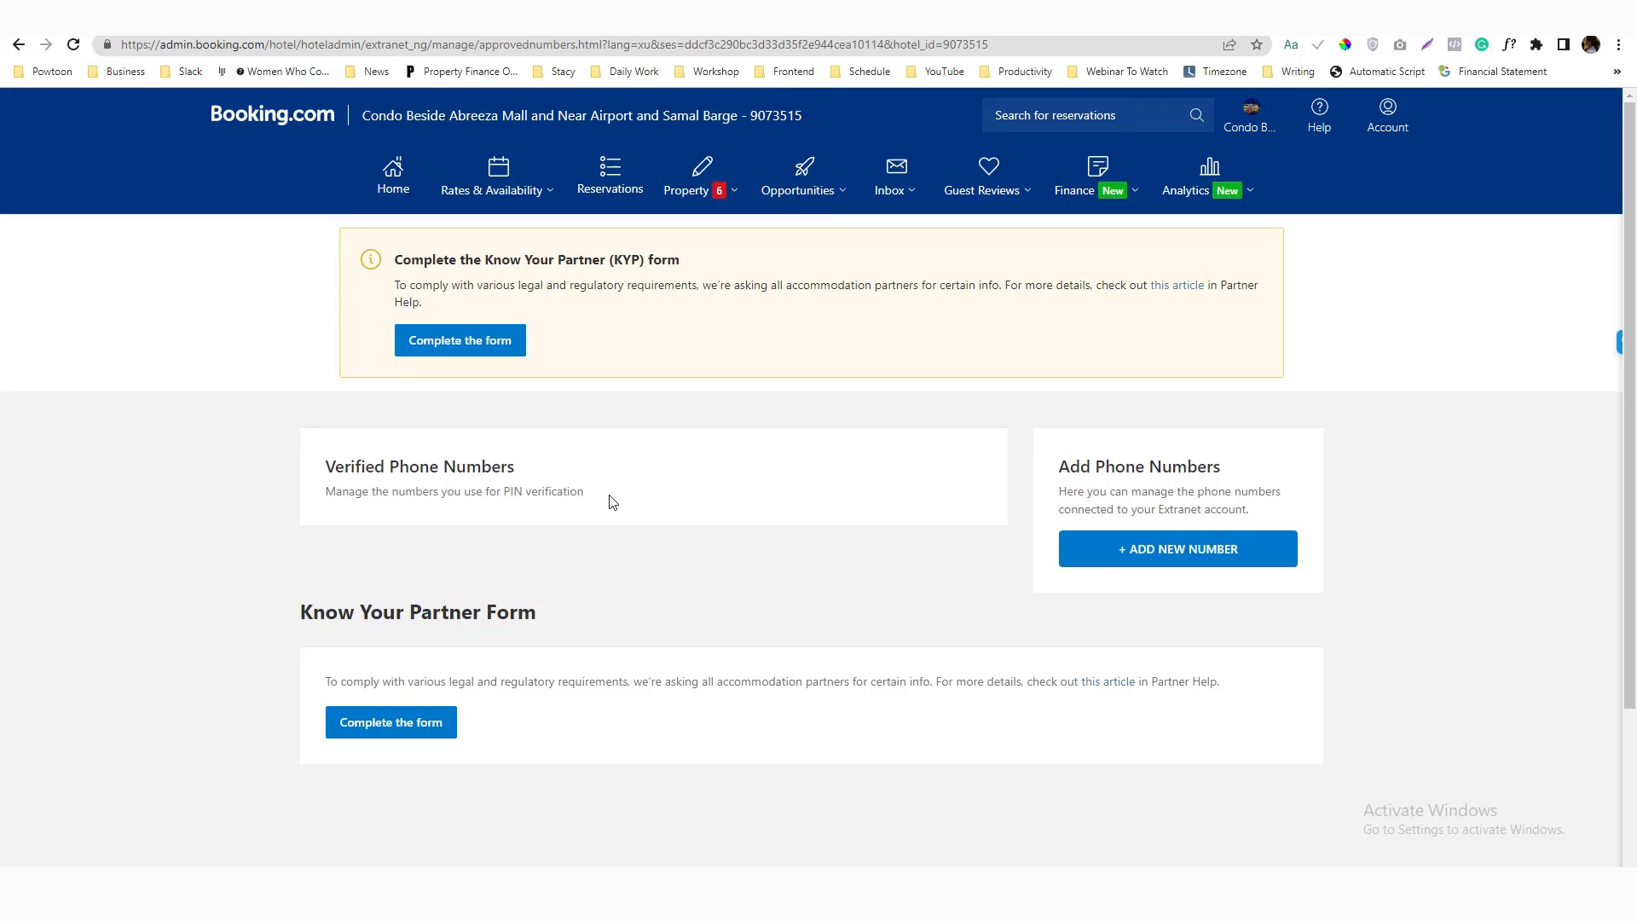
click(460, 341)
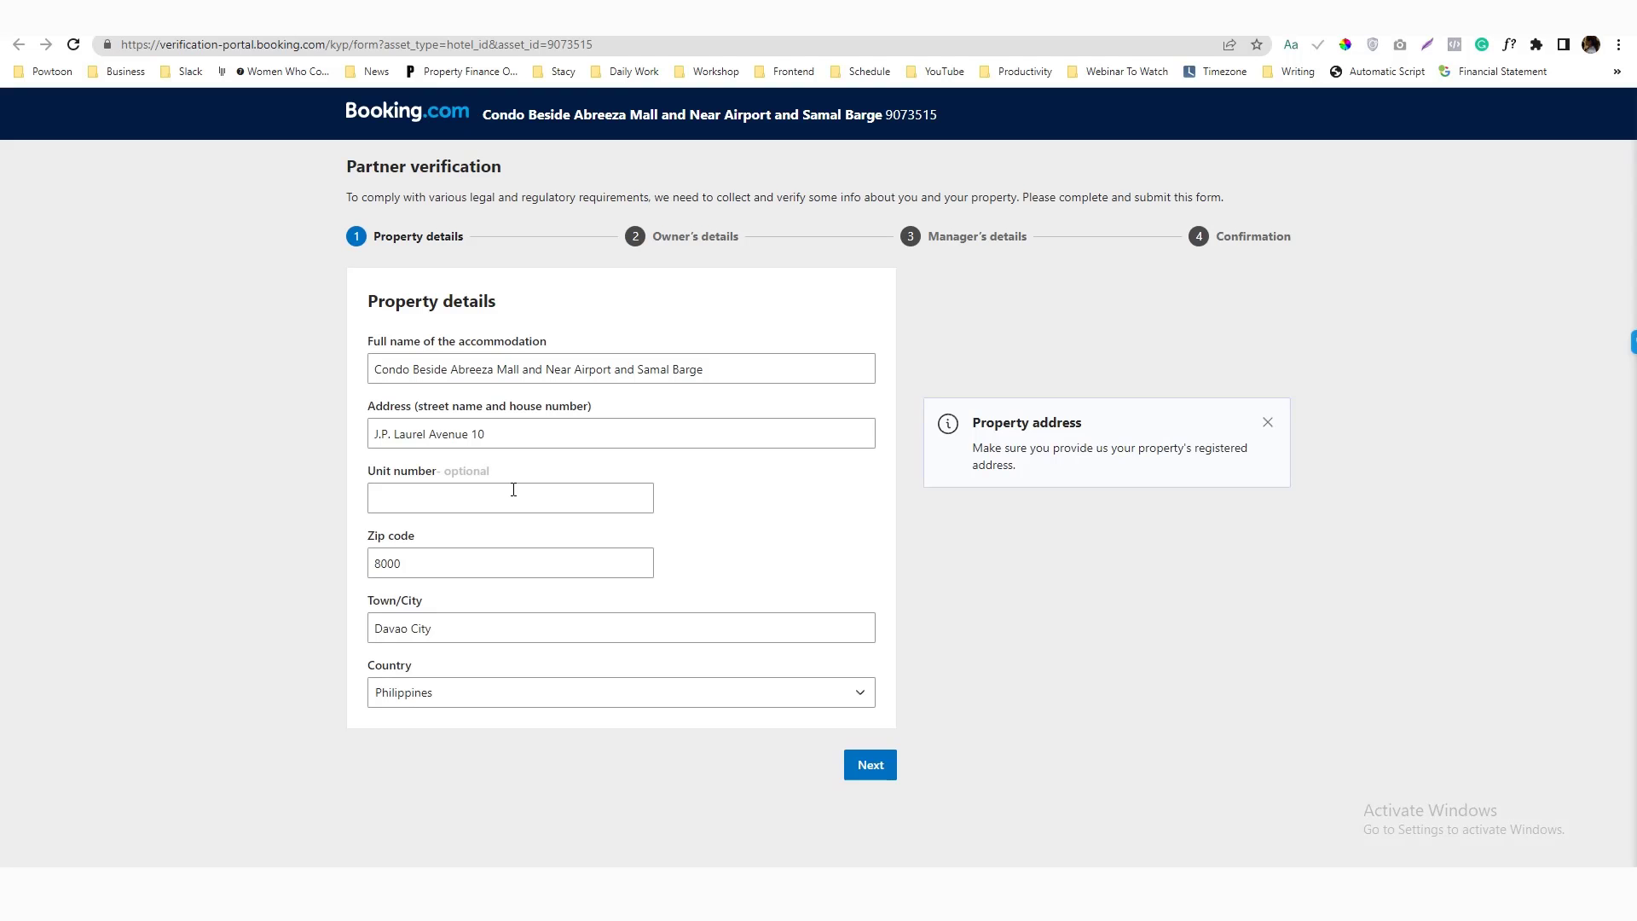
click(513, 489)
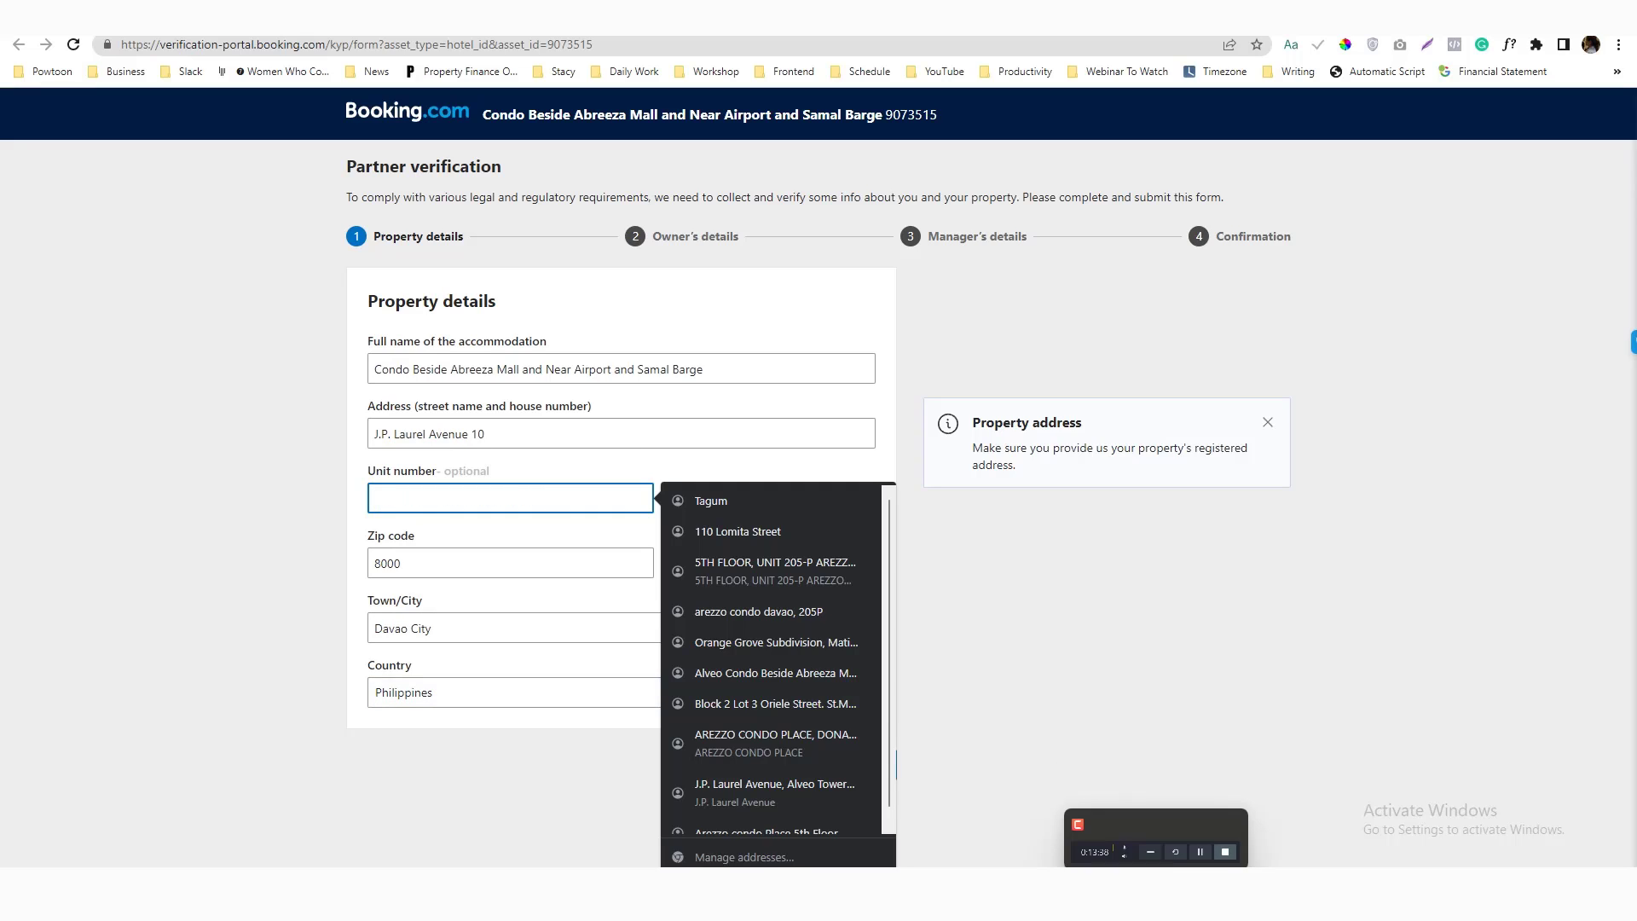
click(1115, 833)
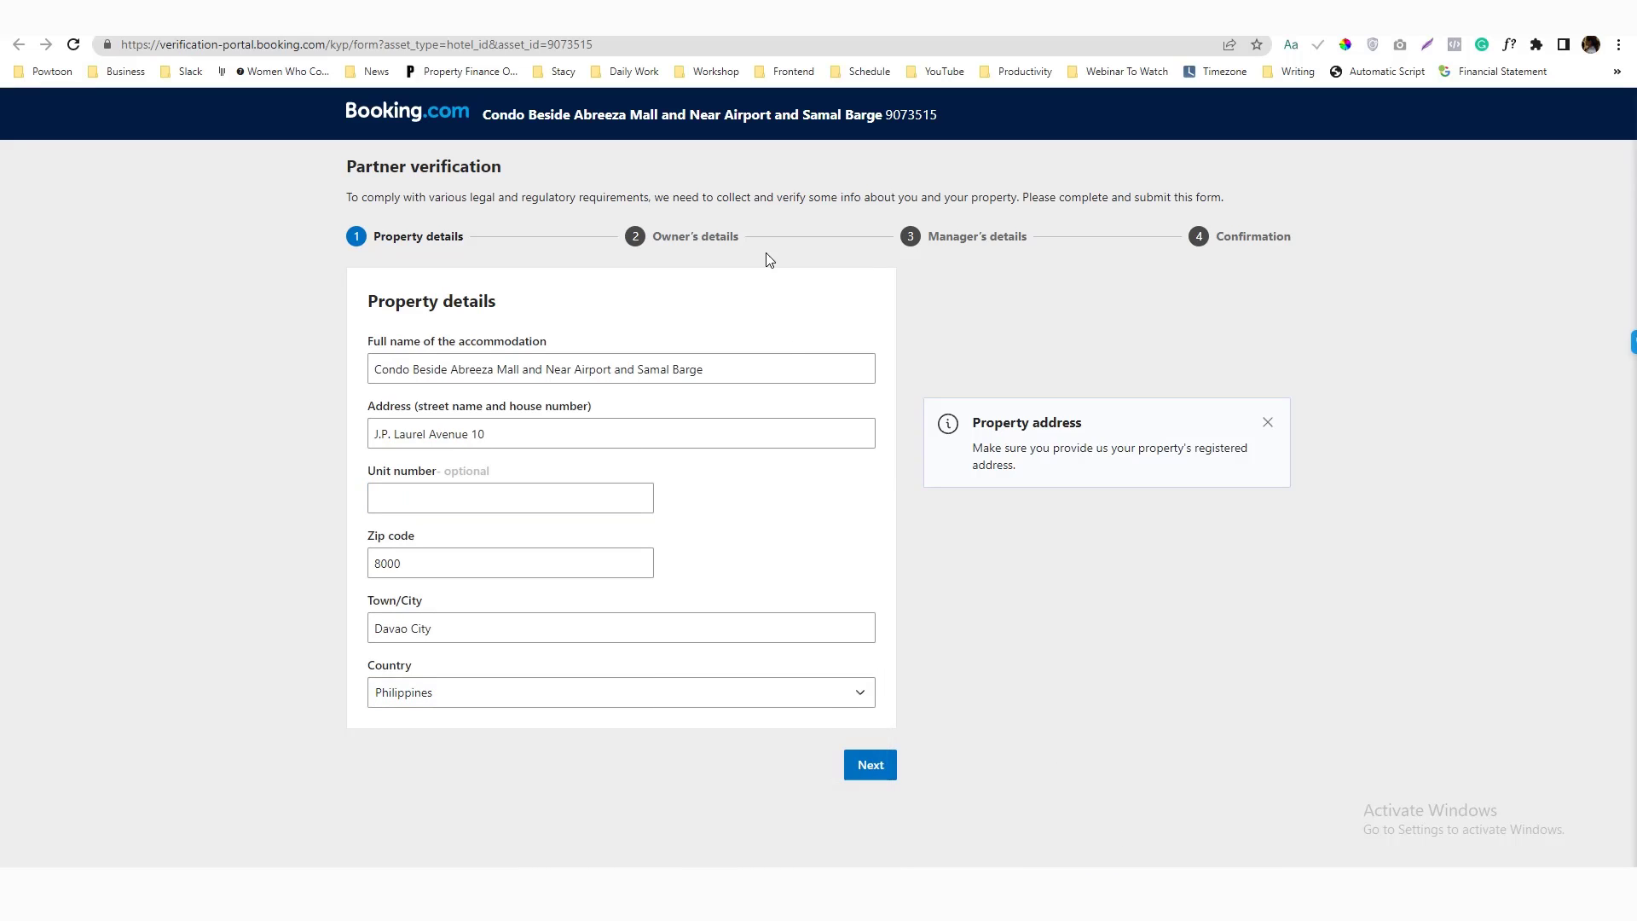
click(542, 503)
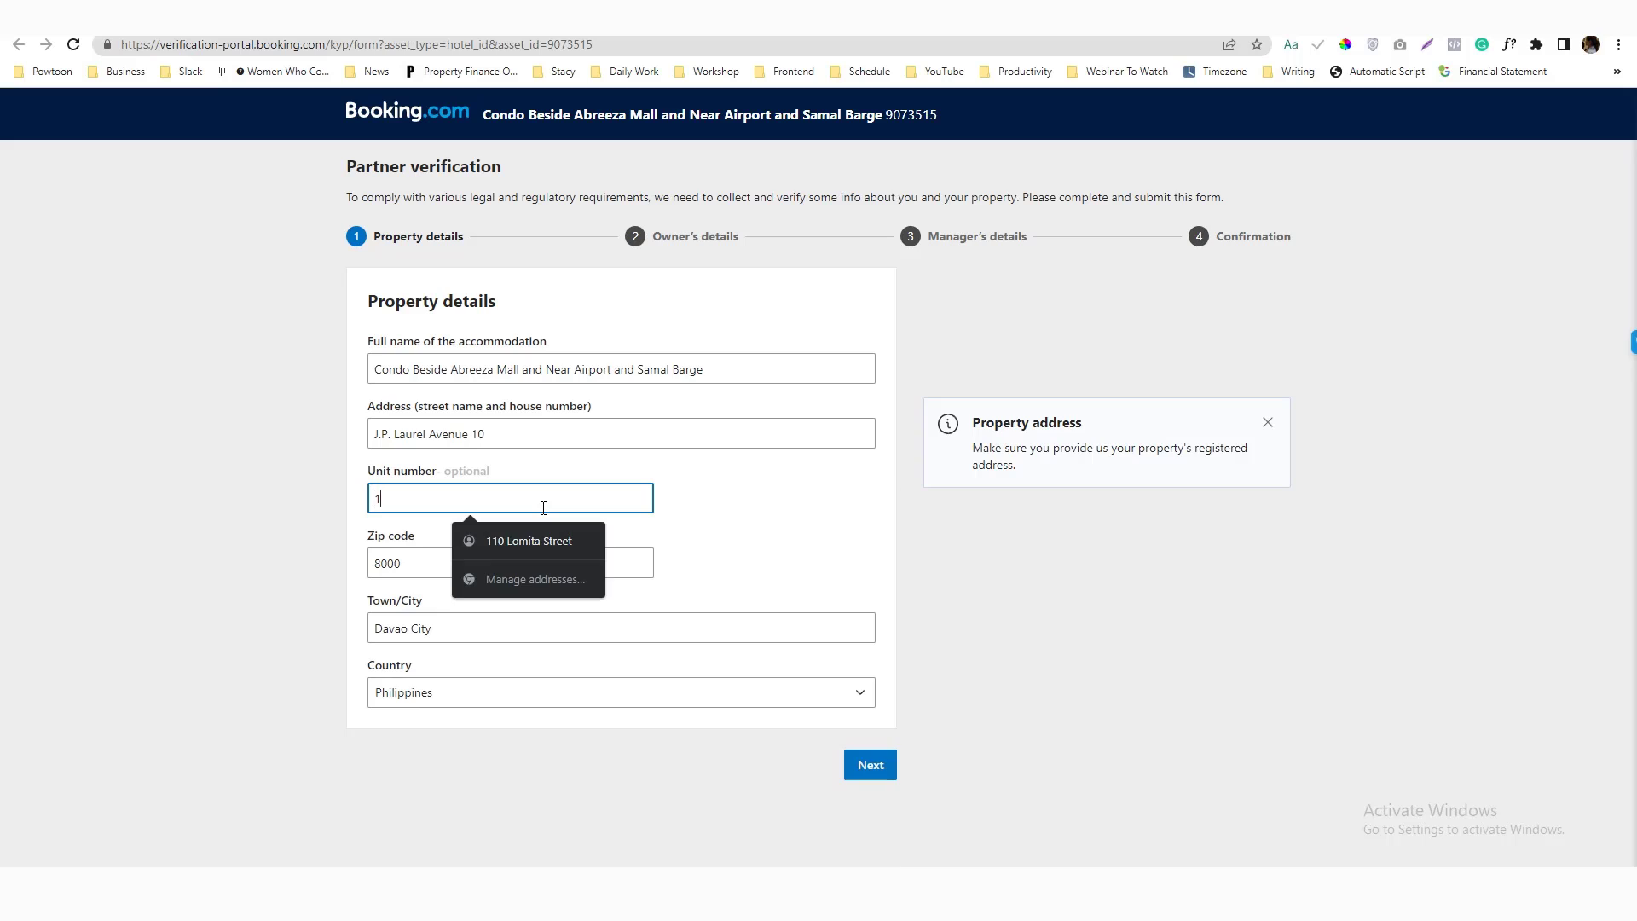
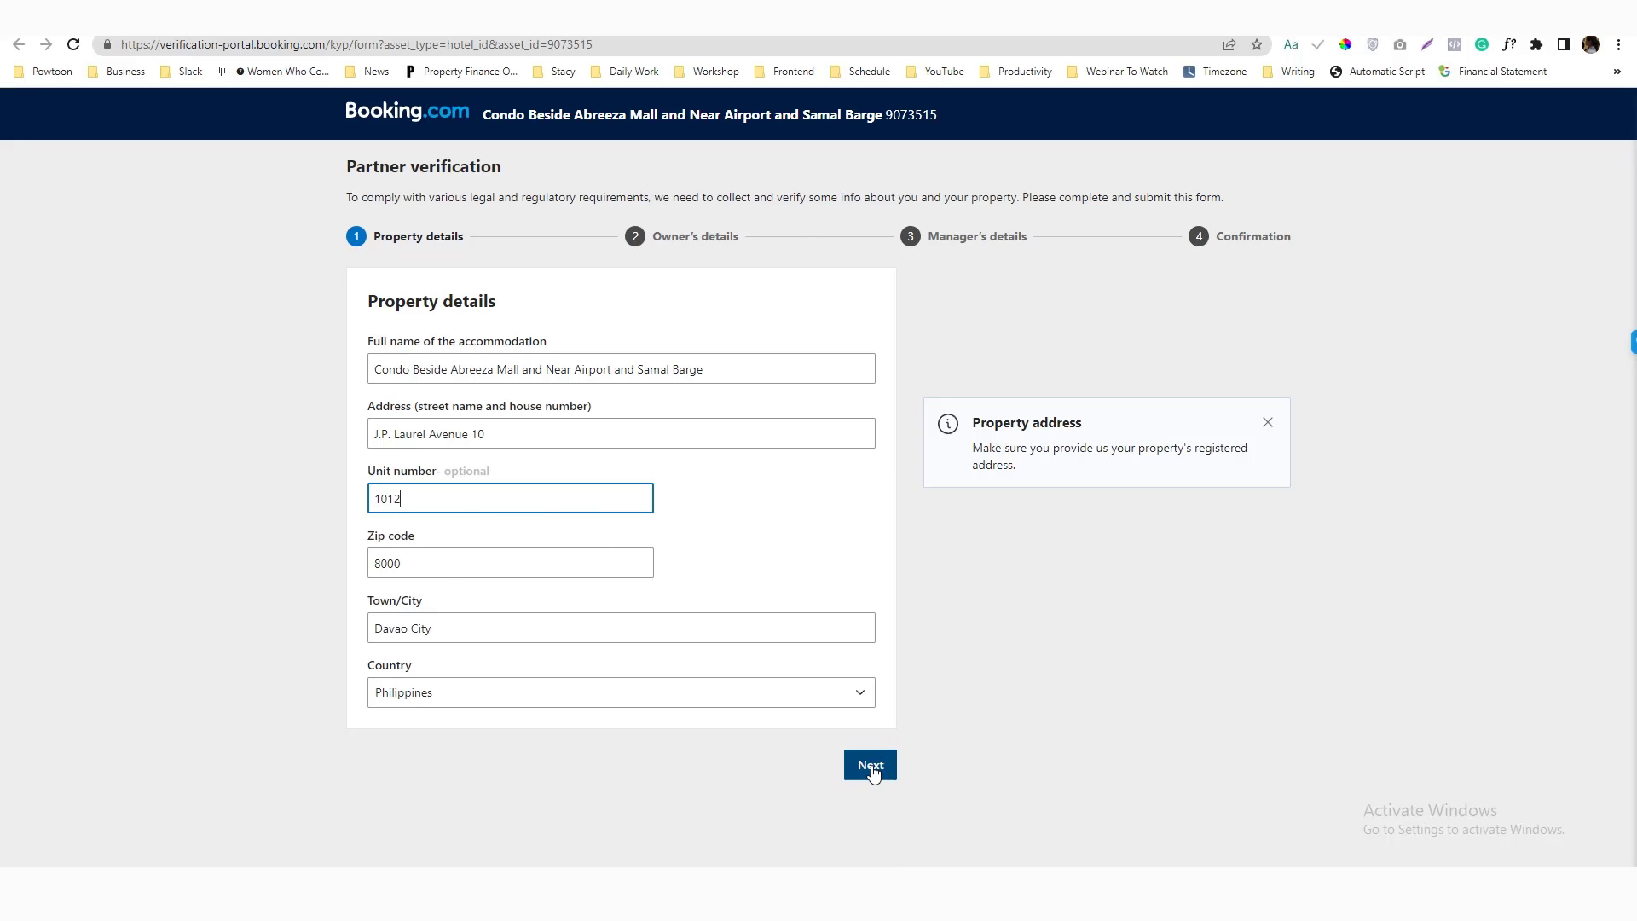
click(871, 766)
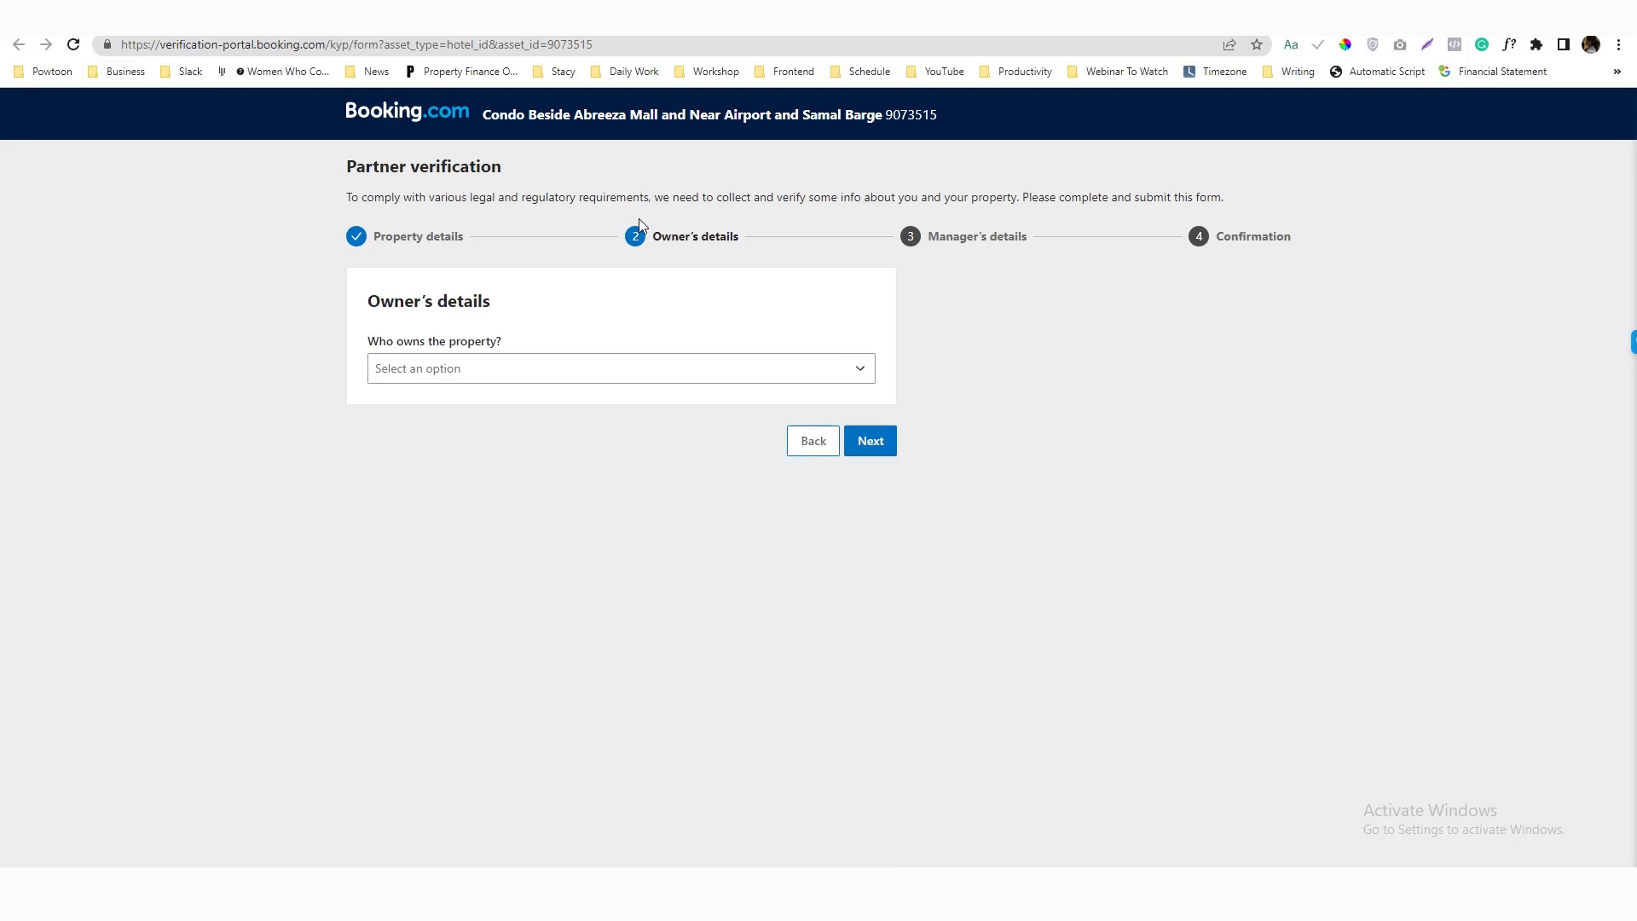
Set the owner as an individual running a business and enter the owner's first and last name
click(580, 369)
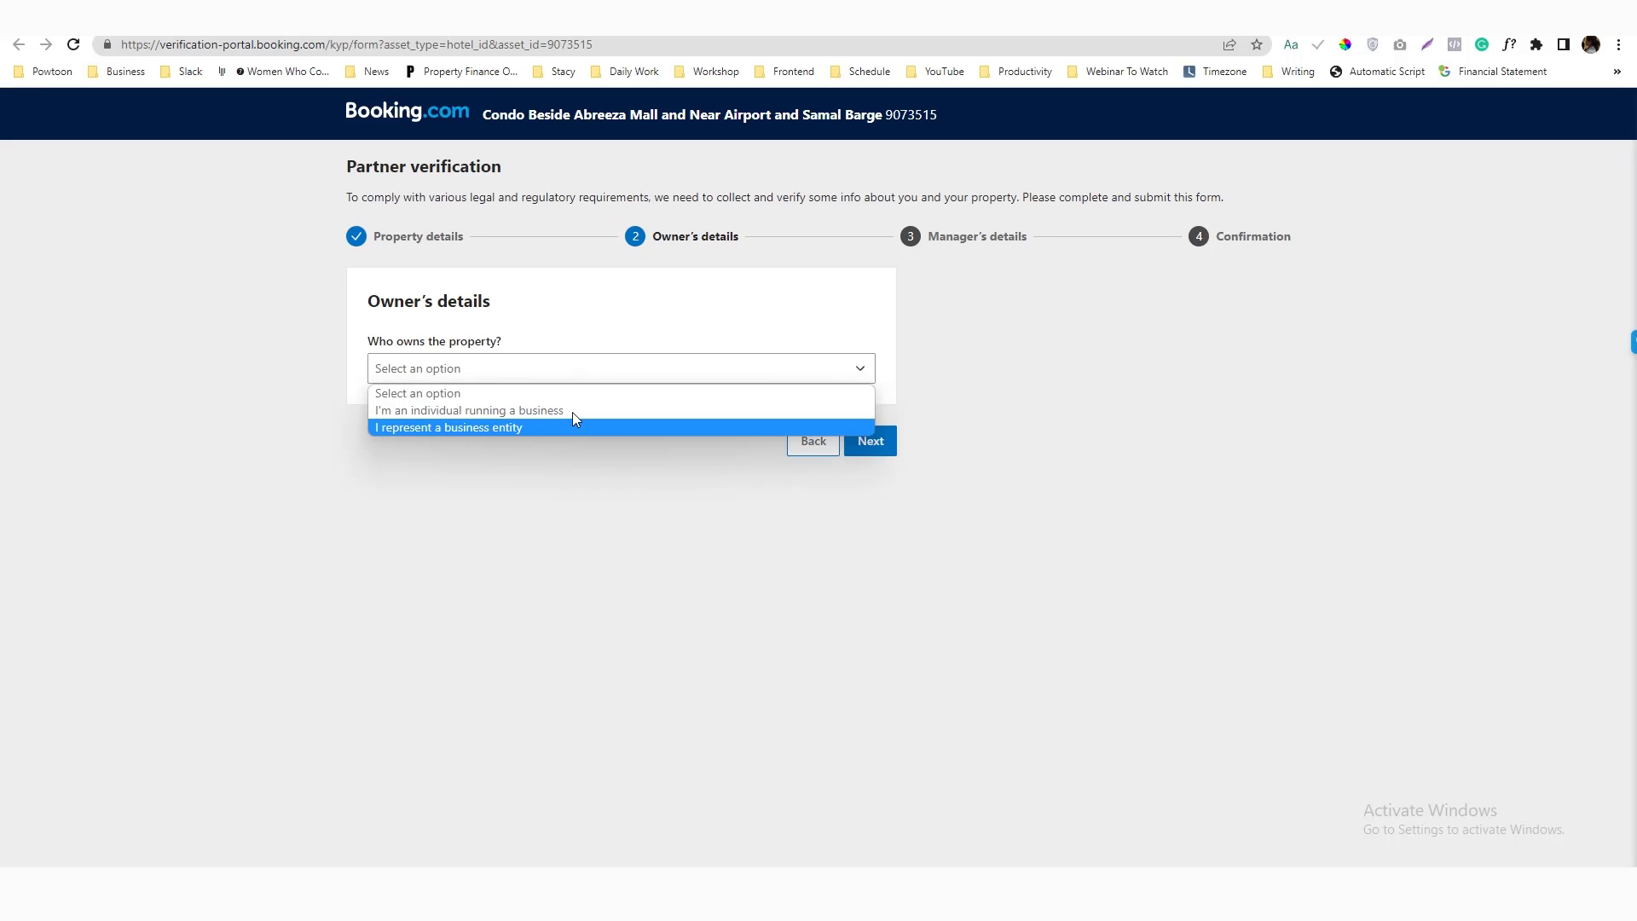
click(573, 410)
click(584, 486)
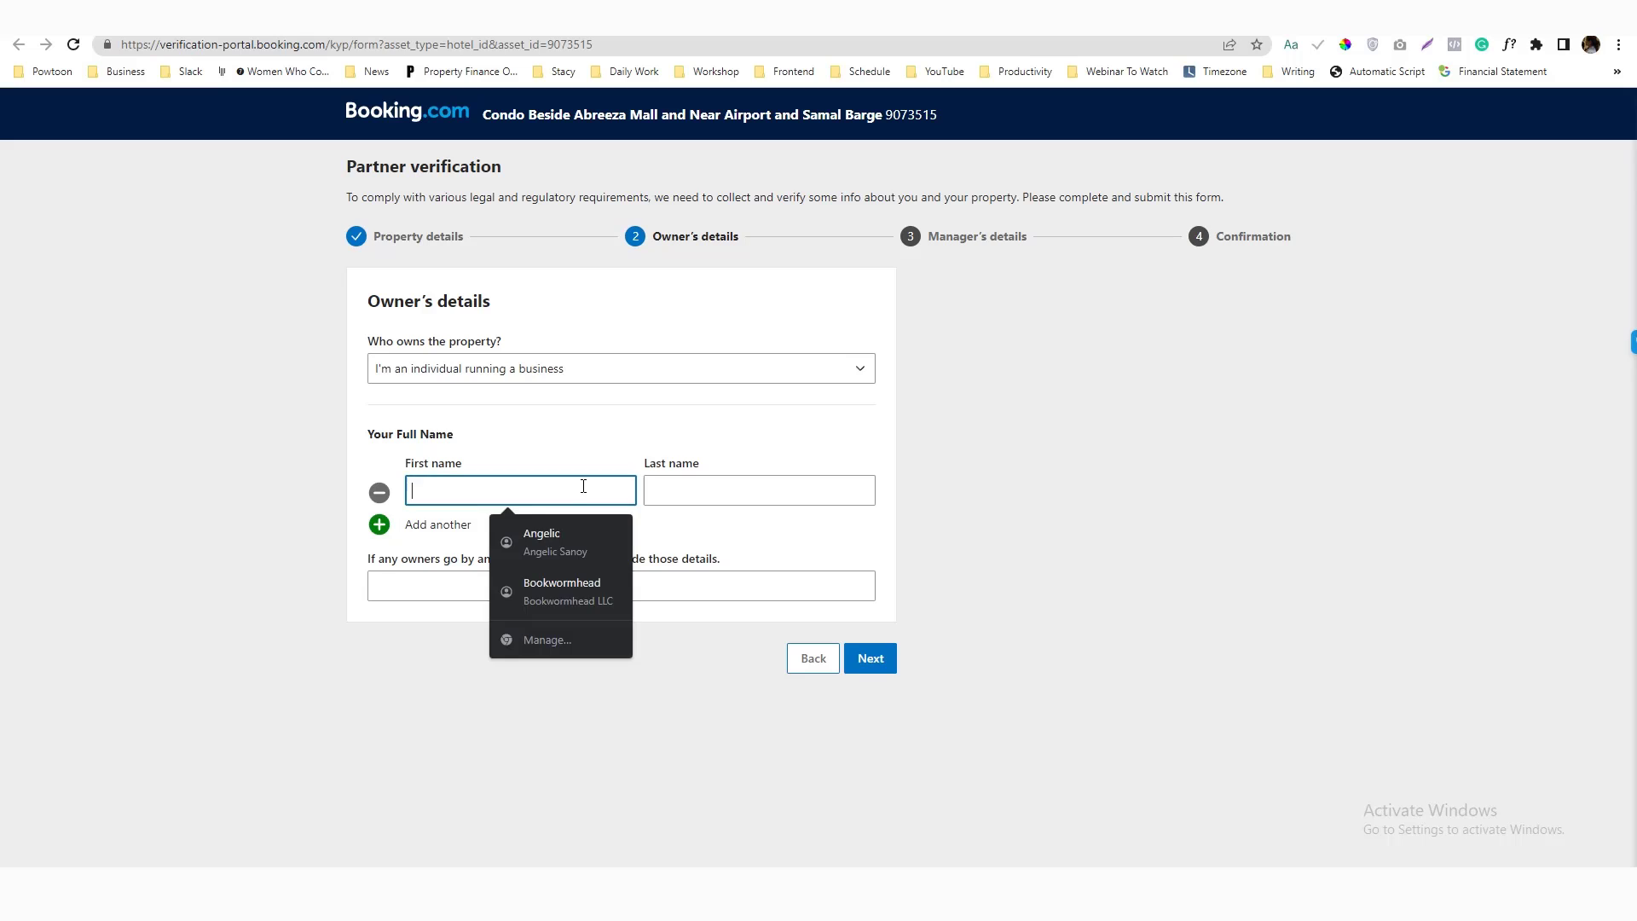
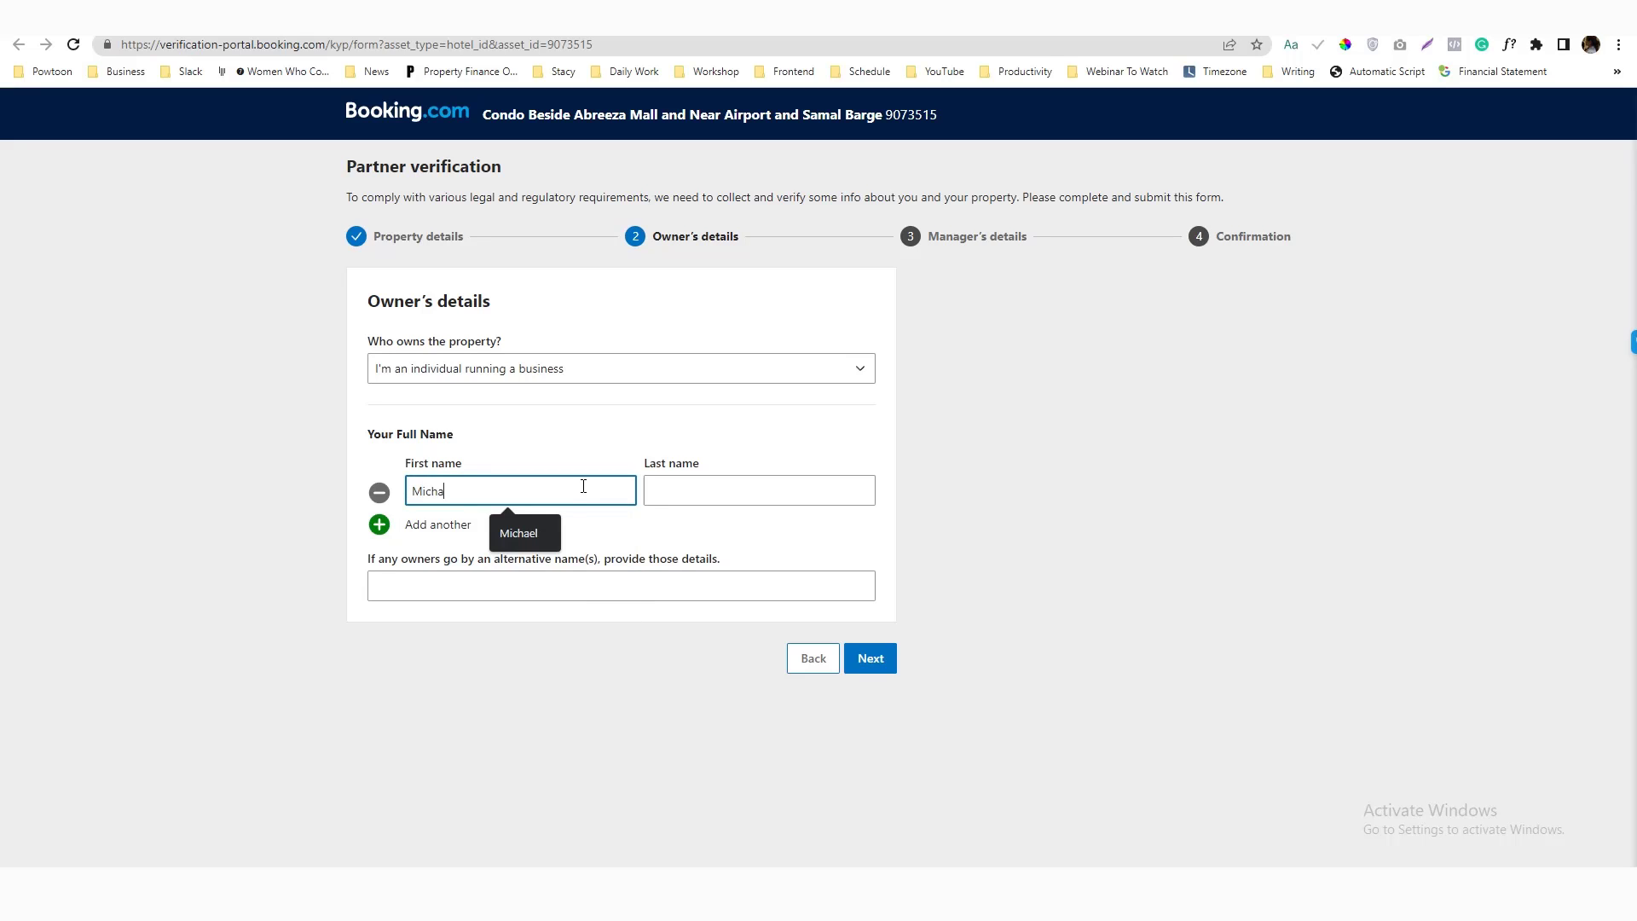
key(Tab)
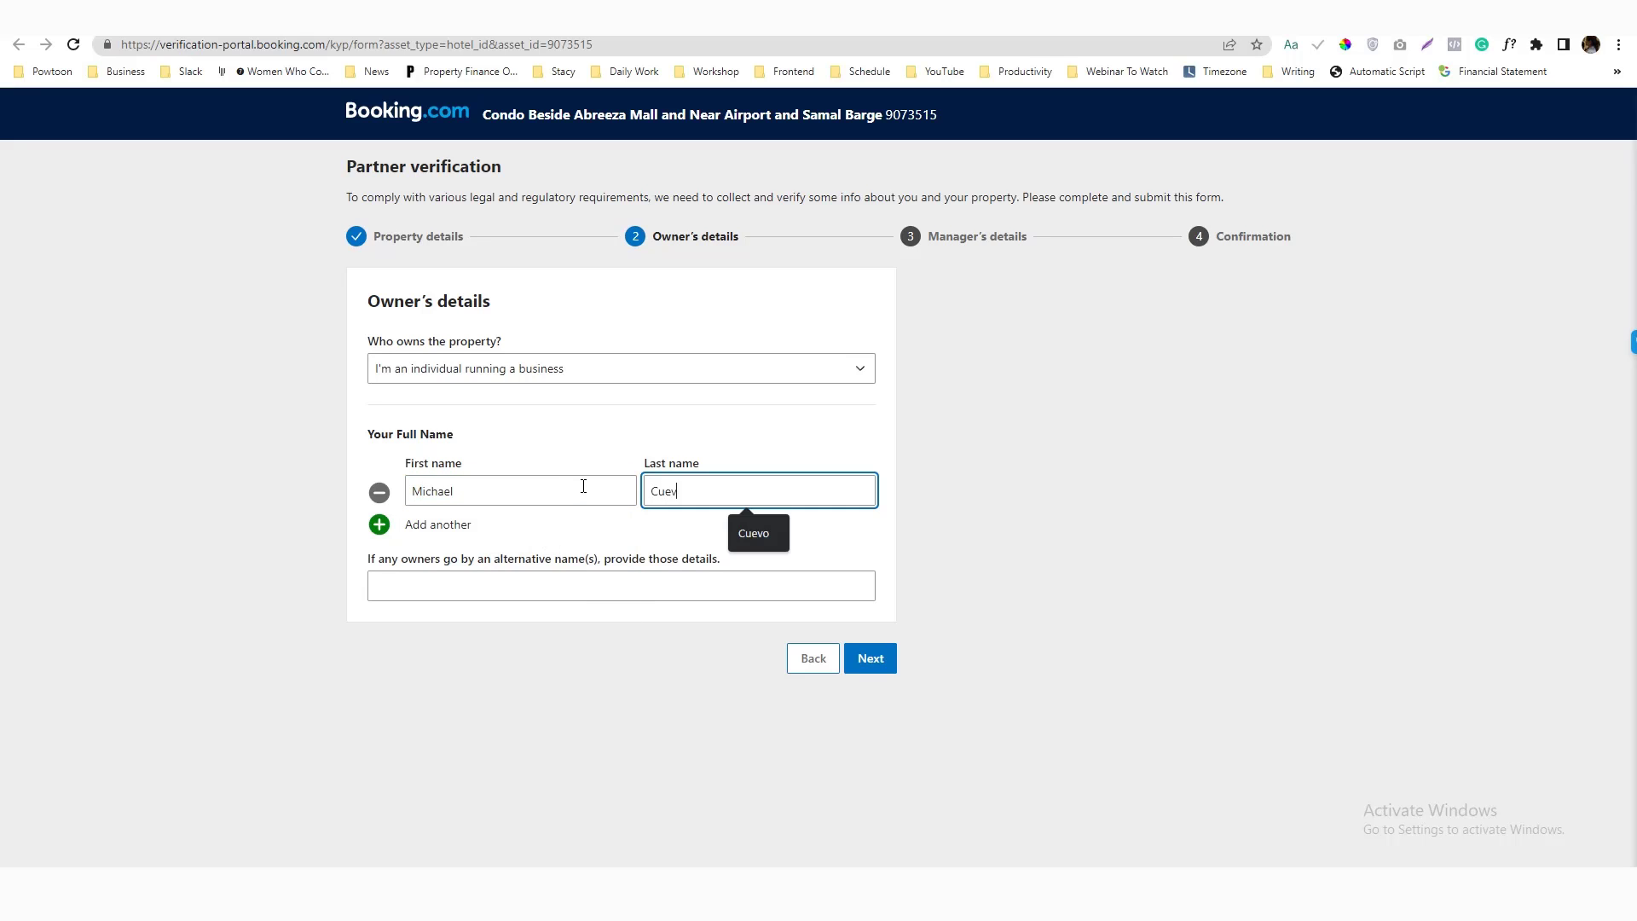
key(ctrl+a)
click(868, 659)
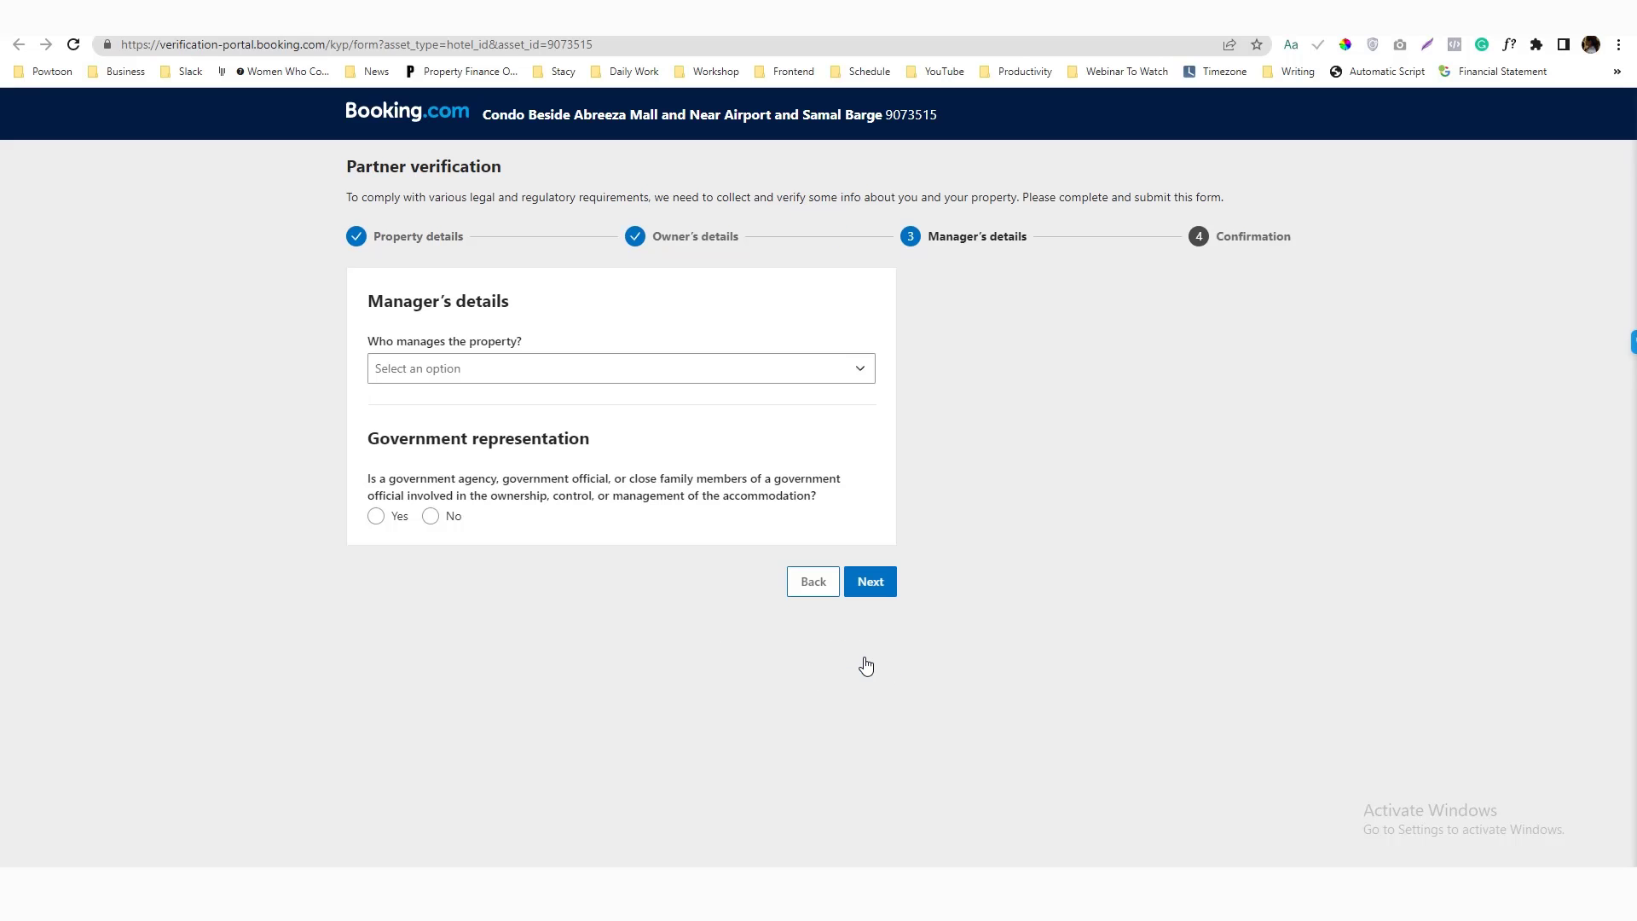
Set Owner as the property manager, declare no government involvement, and submit the form
click(627, 377)
click(623, 410)
click(376, 517)
click(431, 518)
click(884, 585)
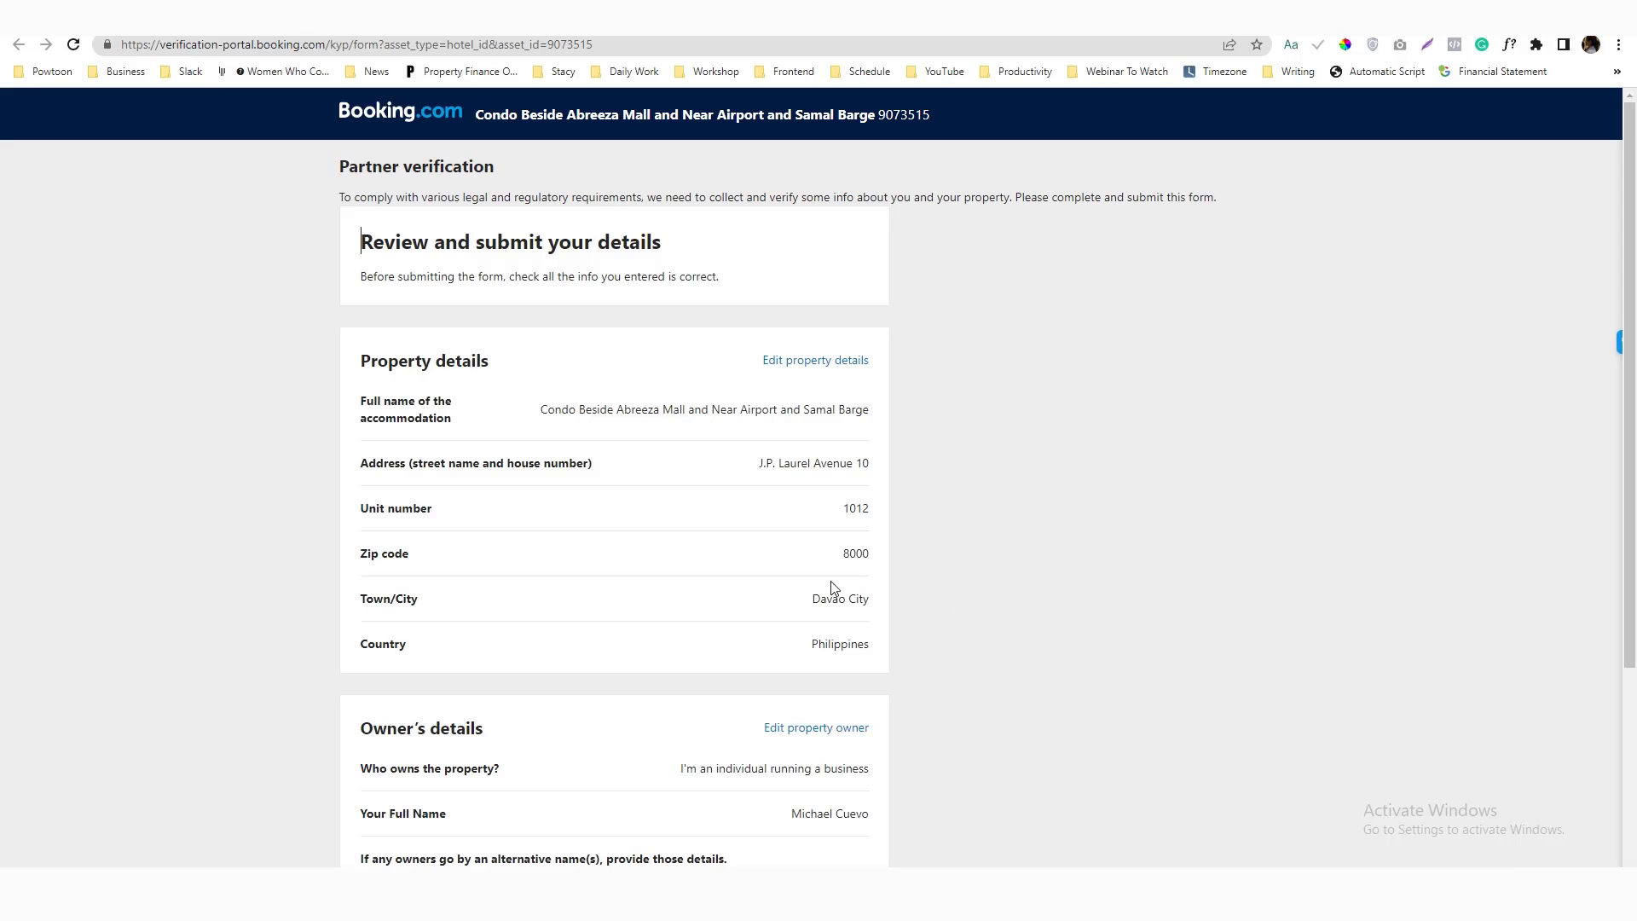
scroll(745, 588, down, 3)
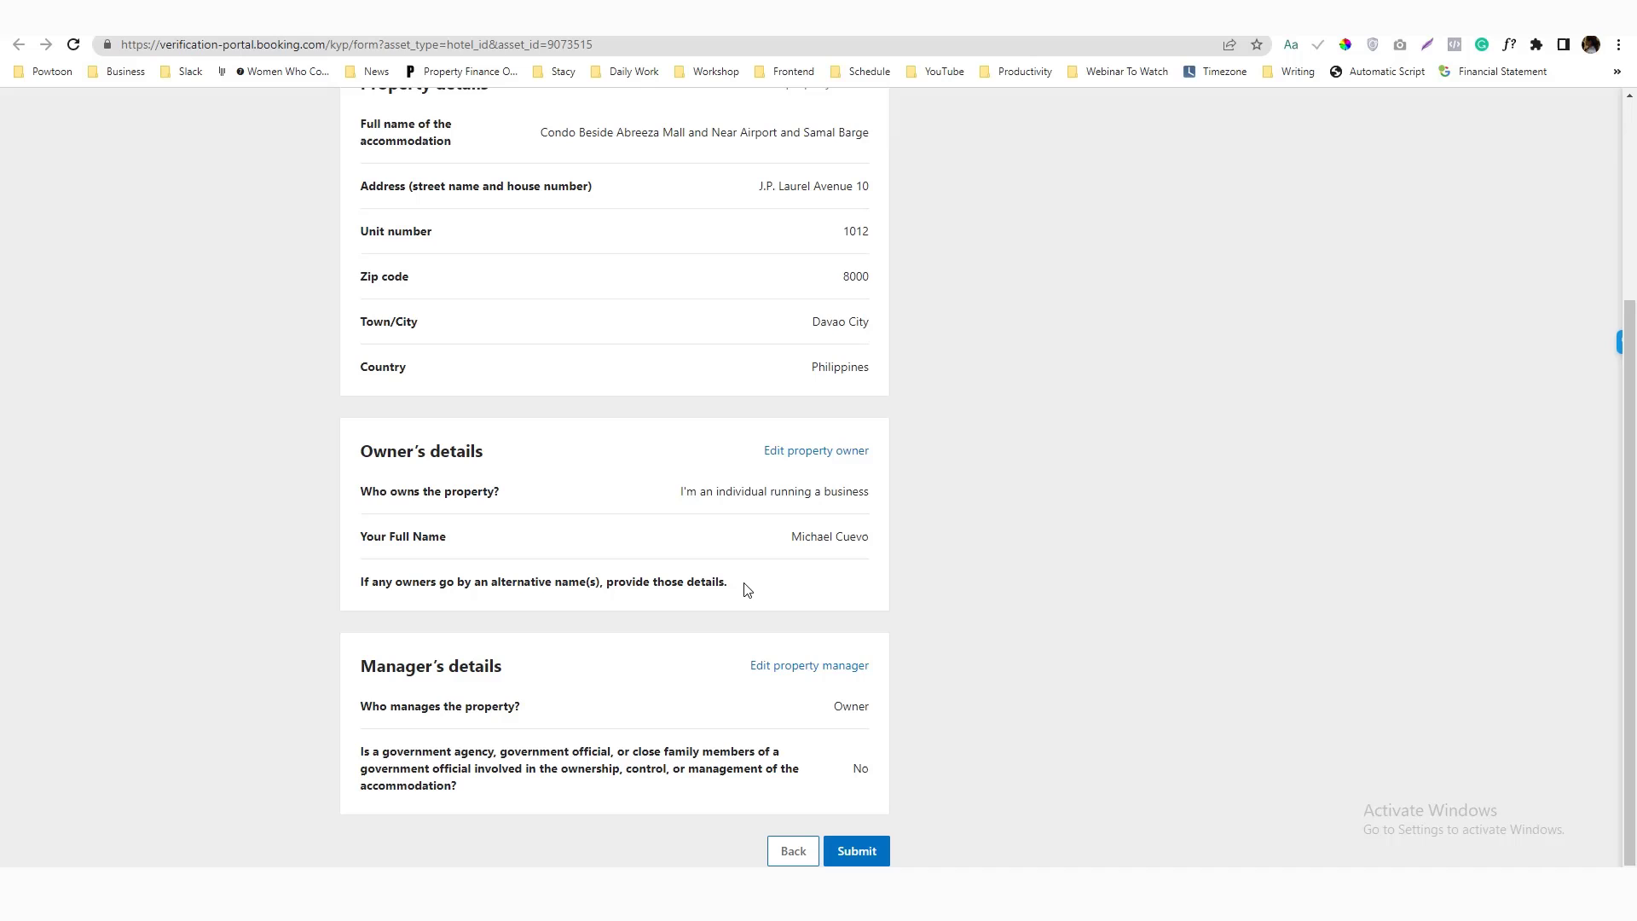
click(843, 853)
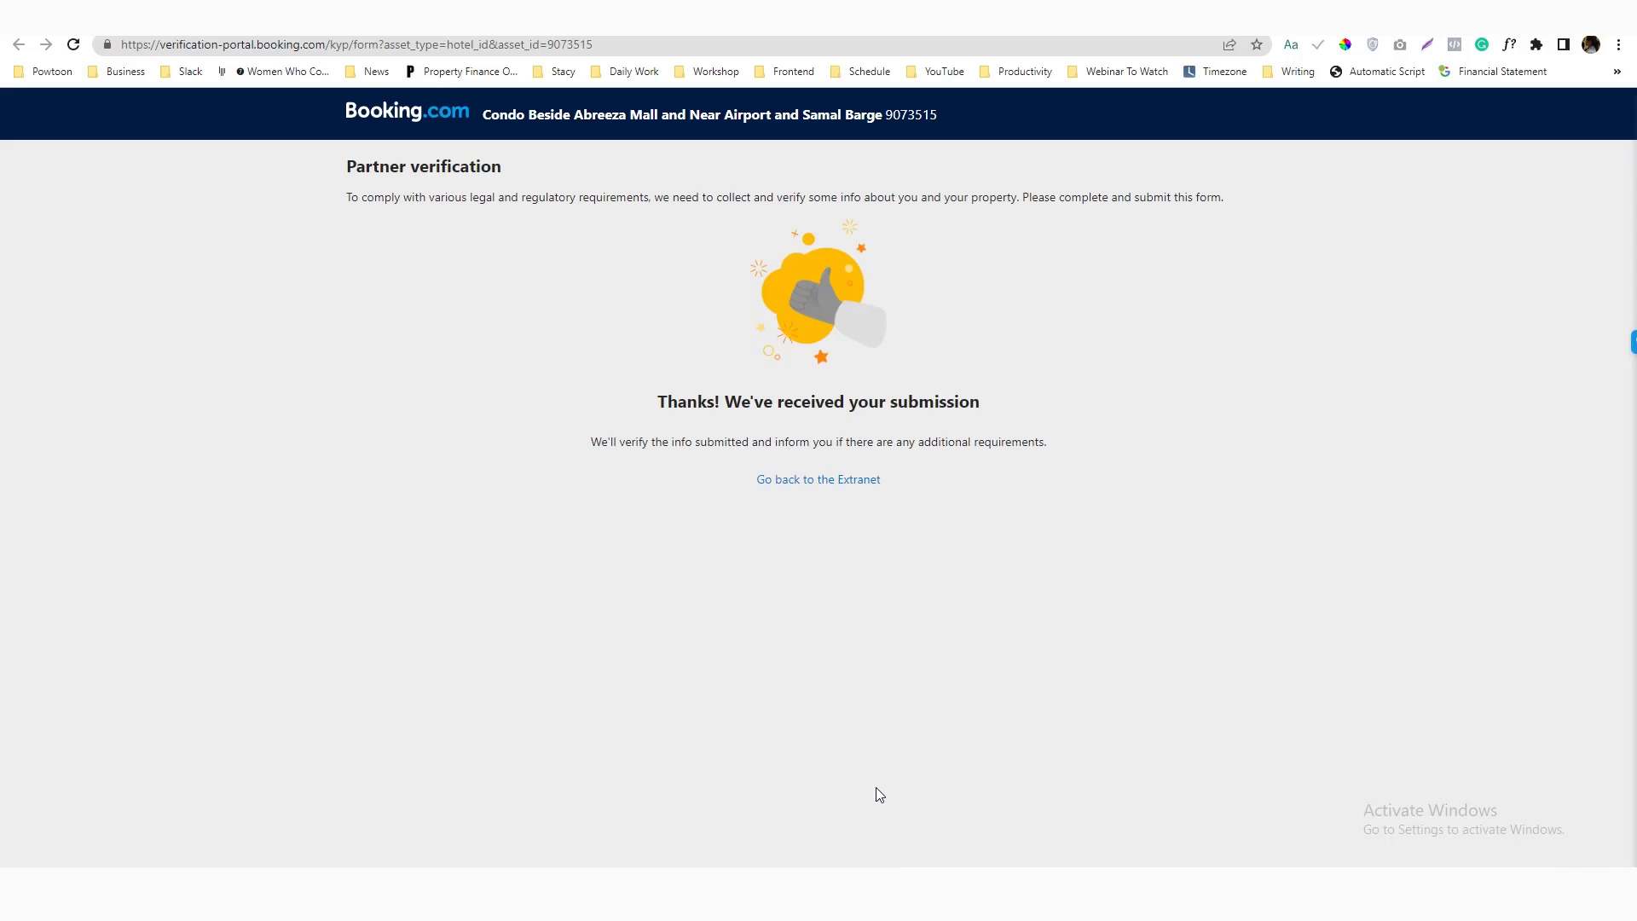
Return to the extranet and reveal the property's listing link from its avatar menu
click(842, 481)
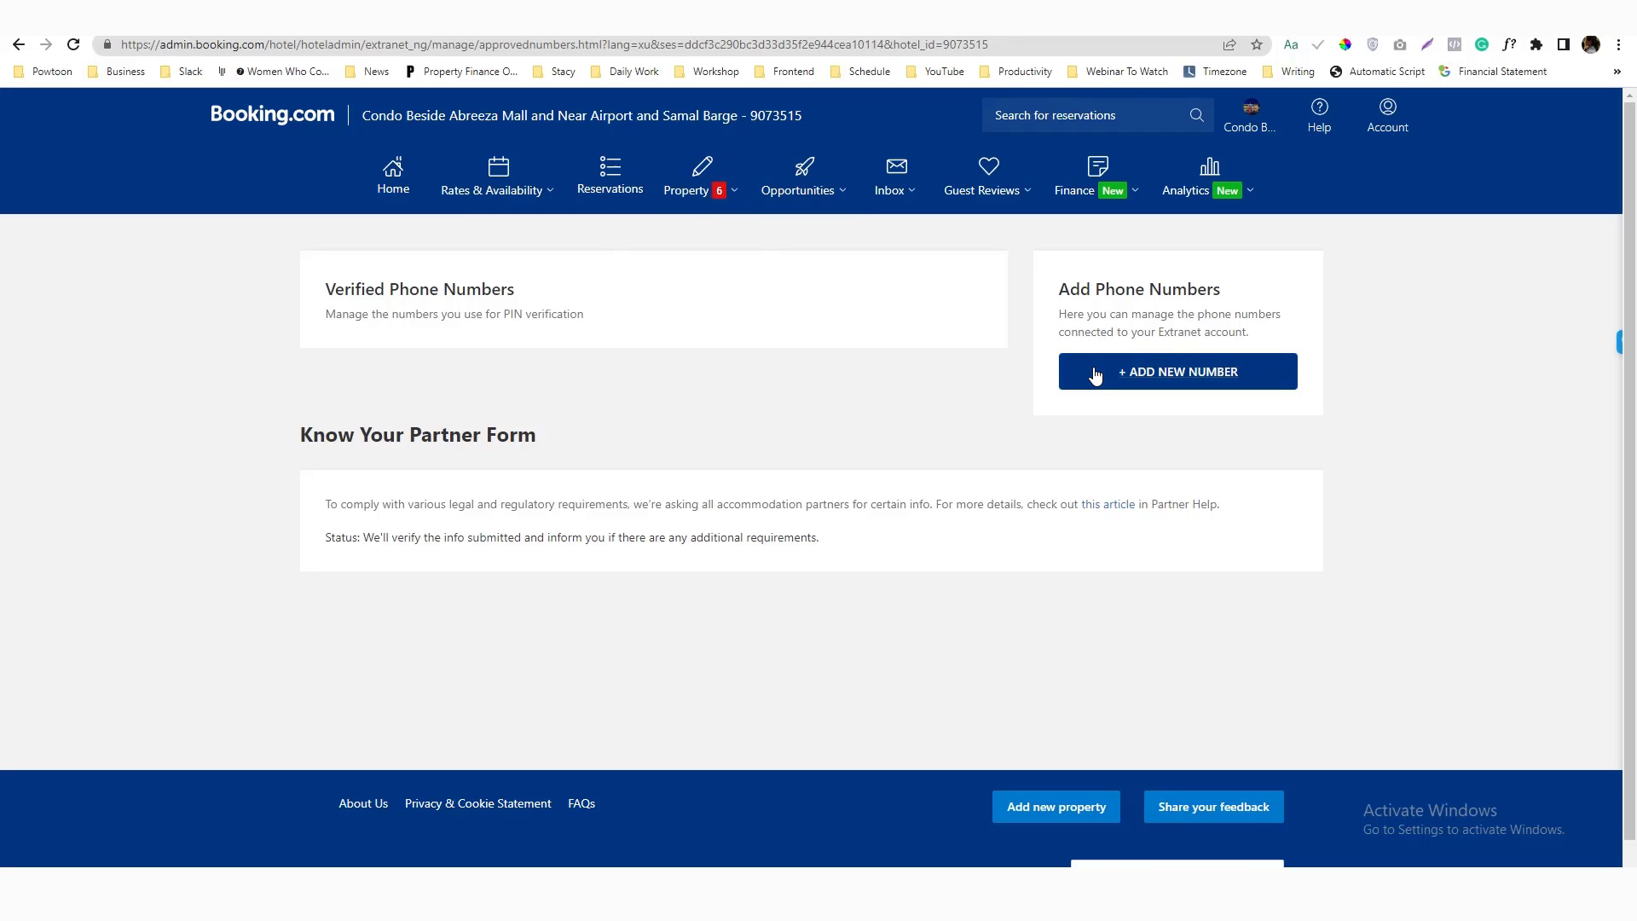
click(1251, 109)
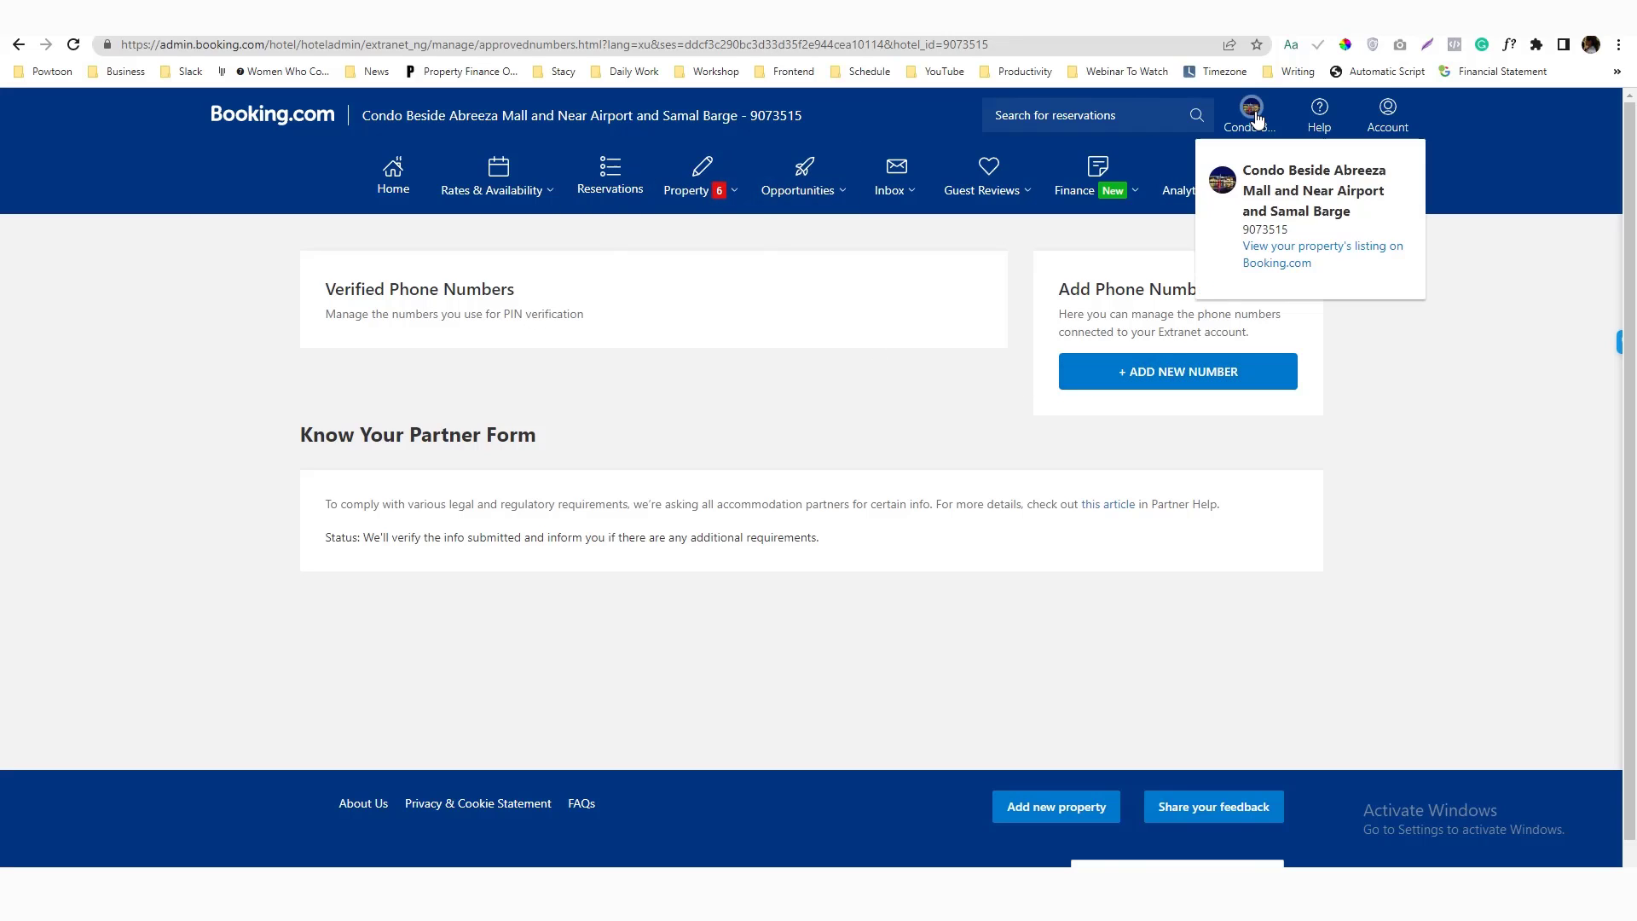
right_click(1278, 254)
key(Escape)
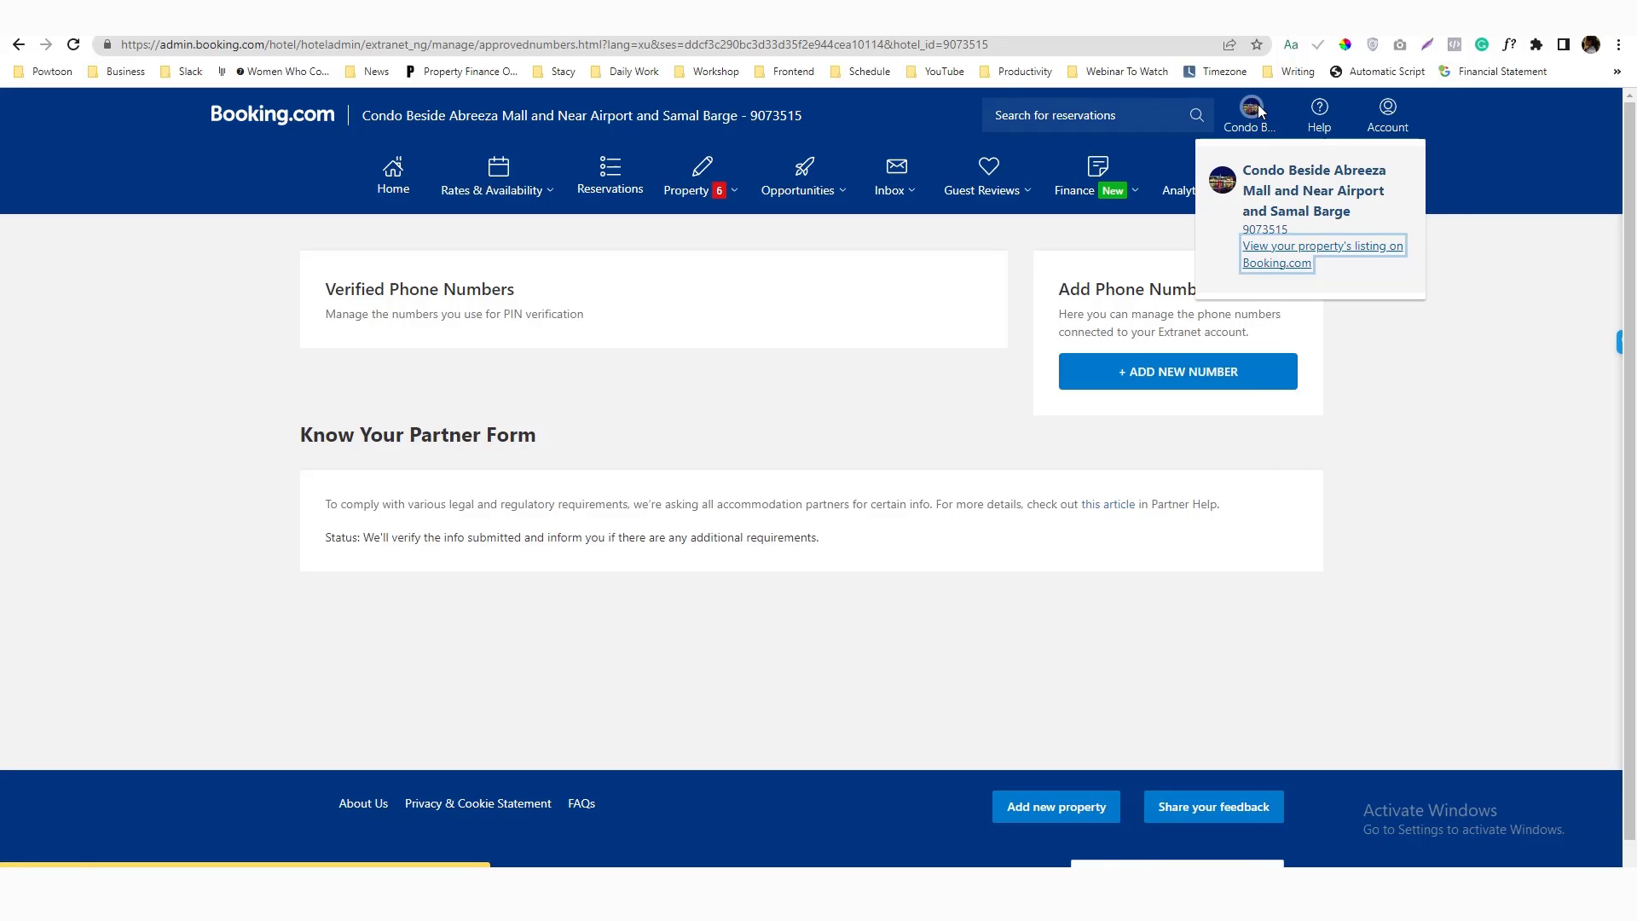
Go to the extranet Home page and look over its contents
right_click(379, 201)
key(Escape)
click(393, 178)
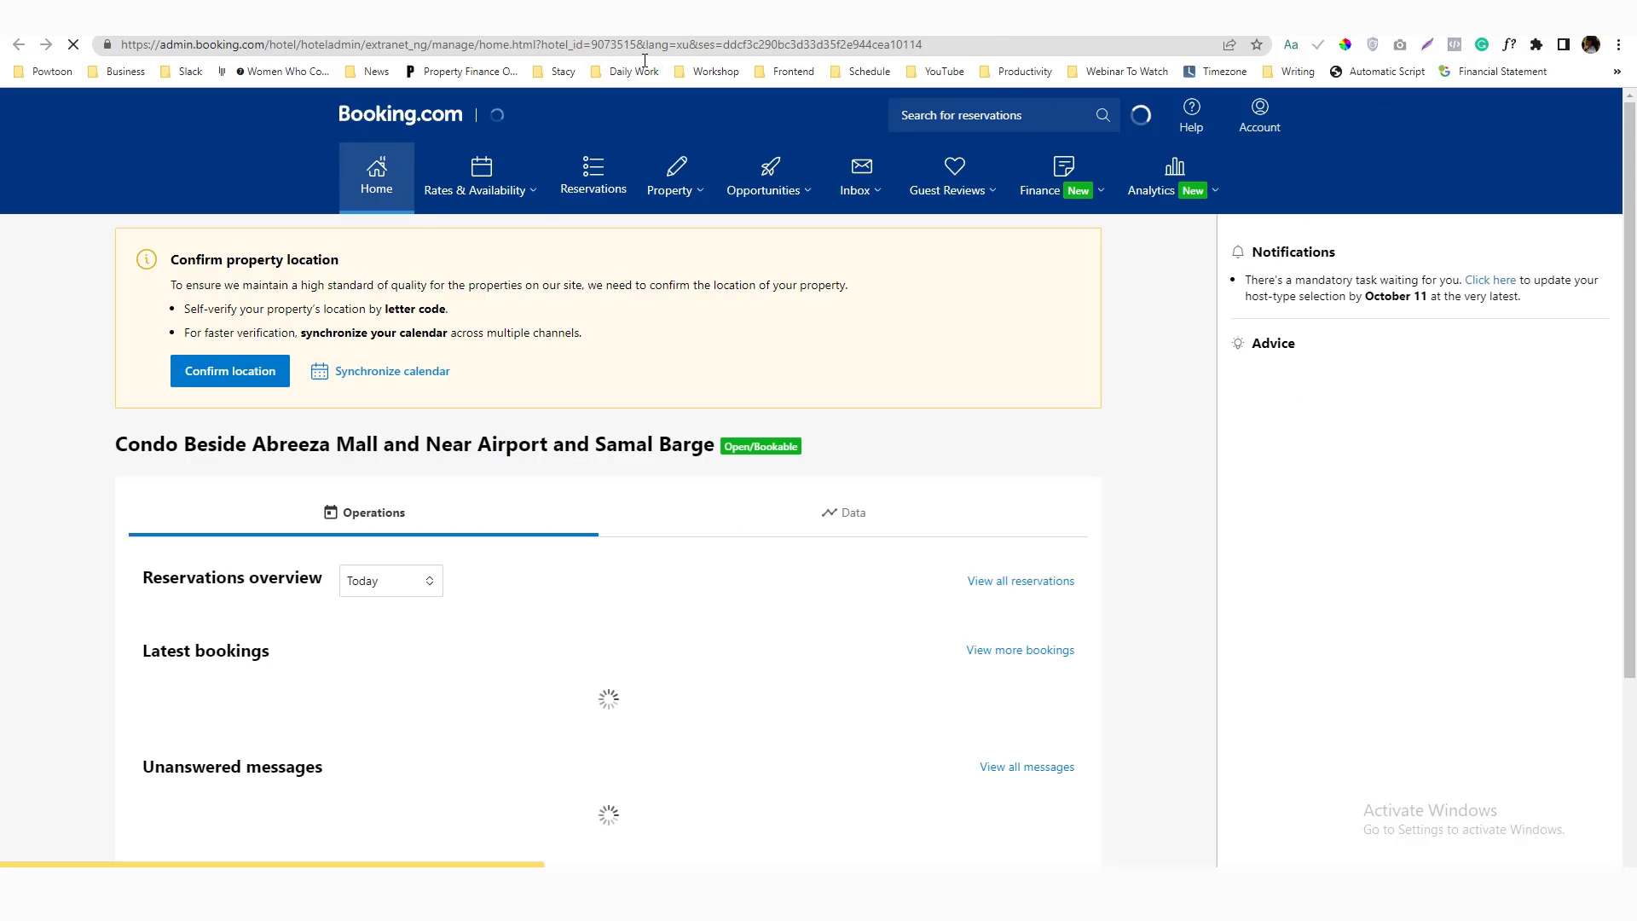
scroll(406, 491, down, 5)
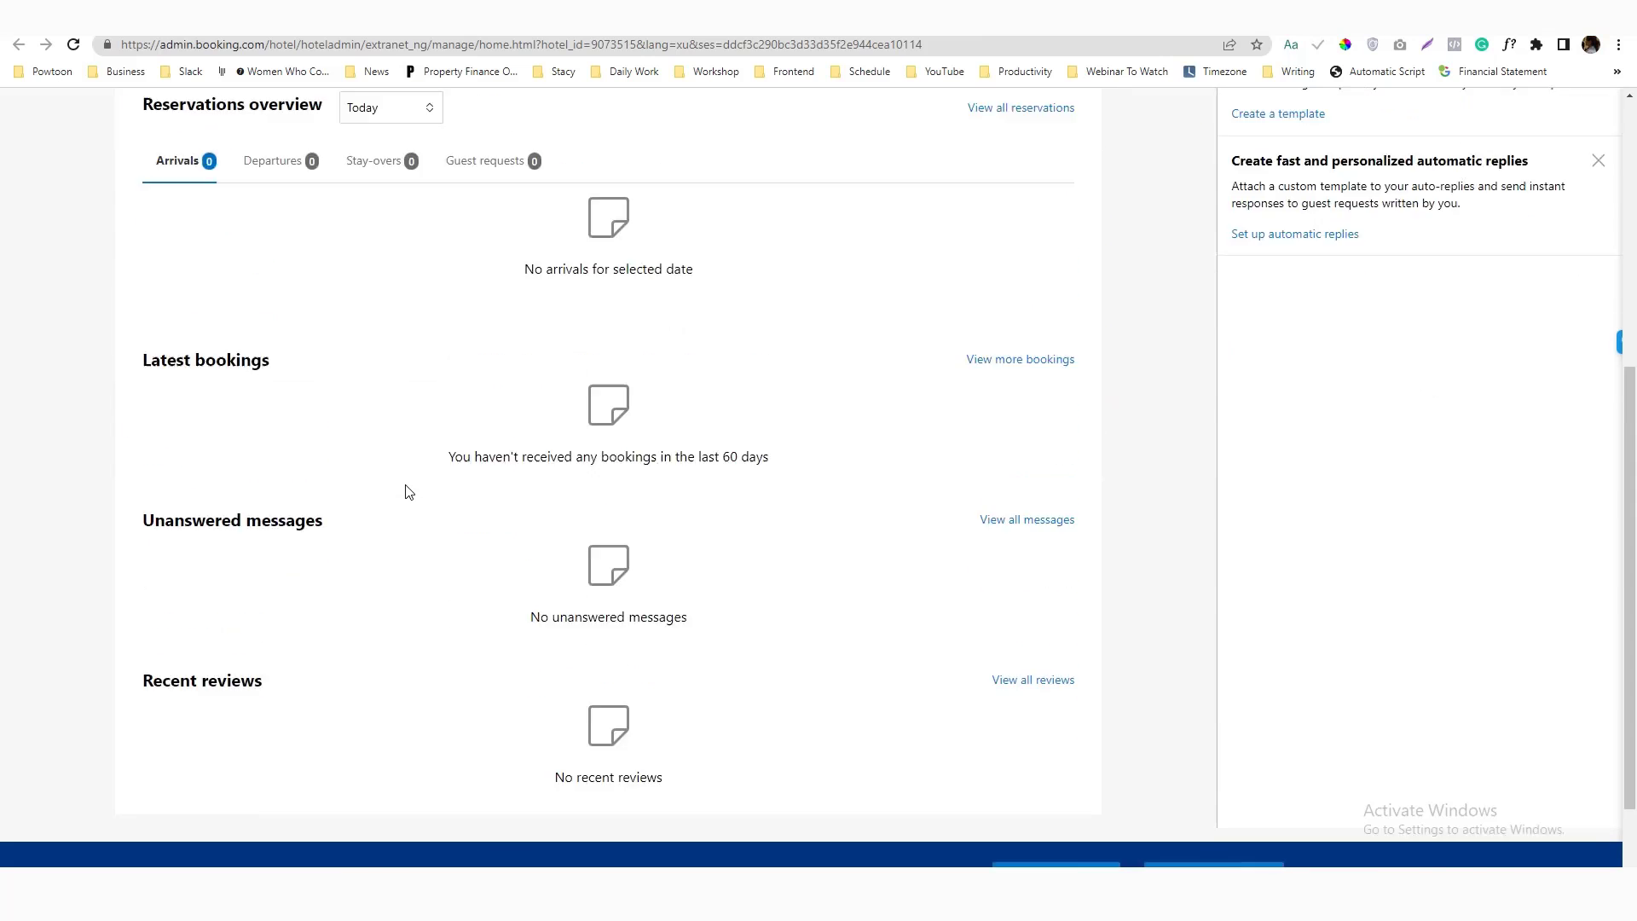
scroll(405, 490, up, 5)
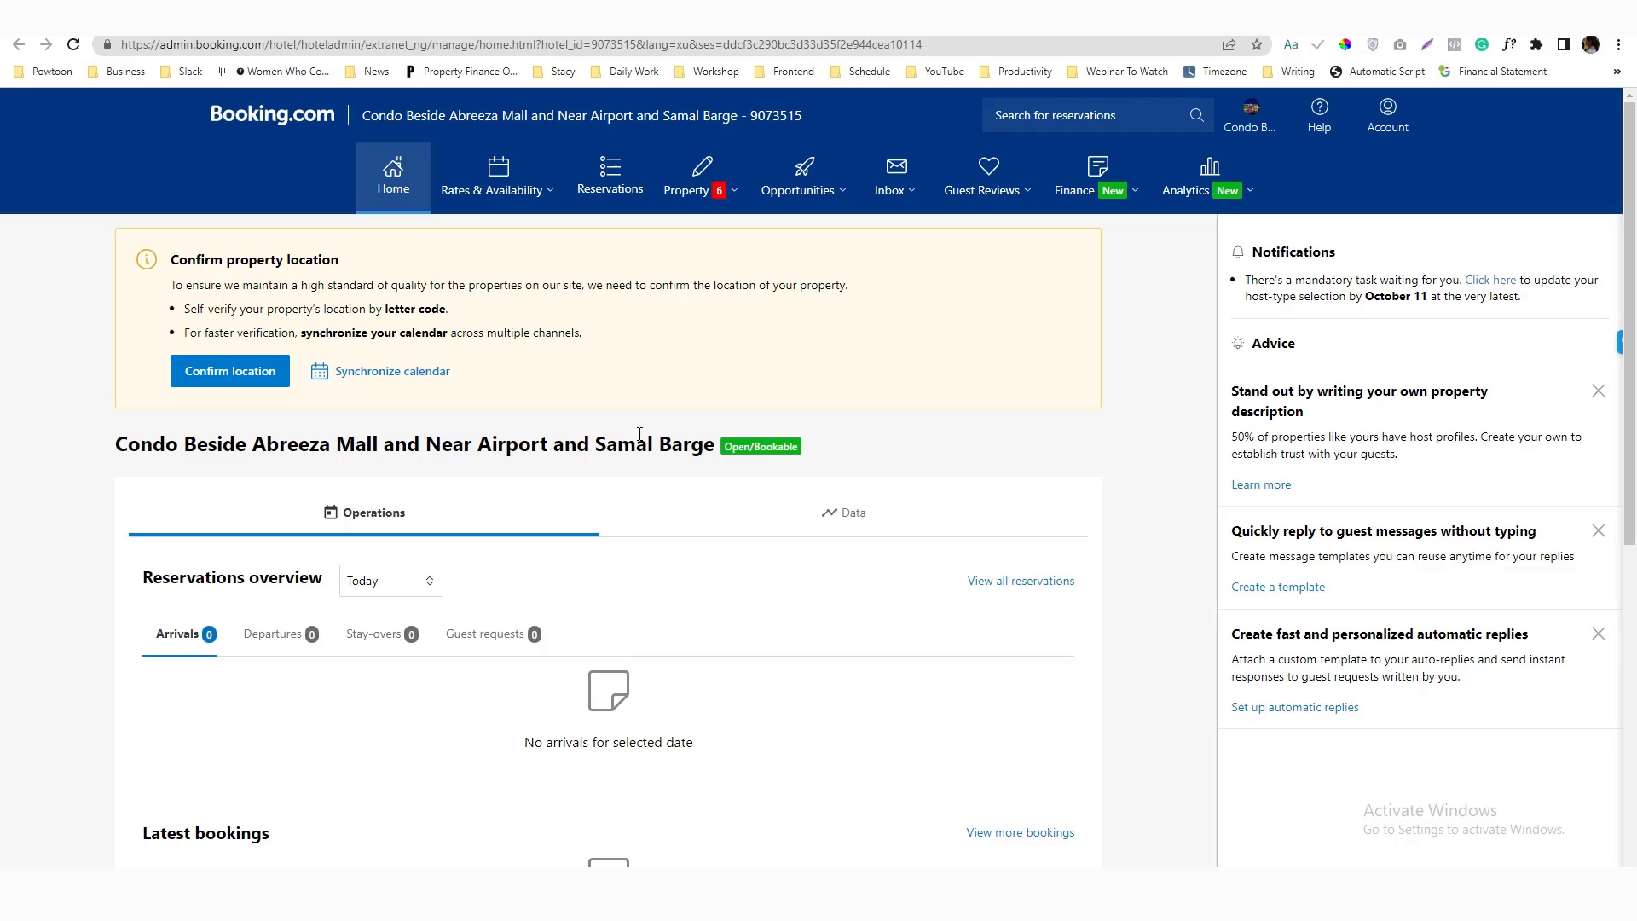
scroll(437, 502, down, 5)
scroll(438, 502, up, 5)
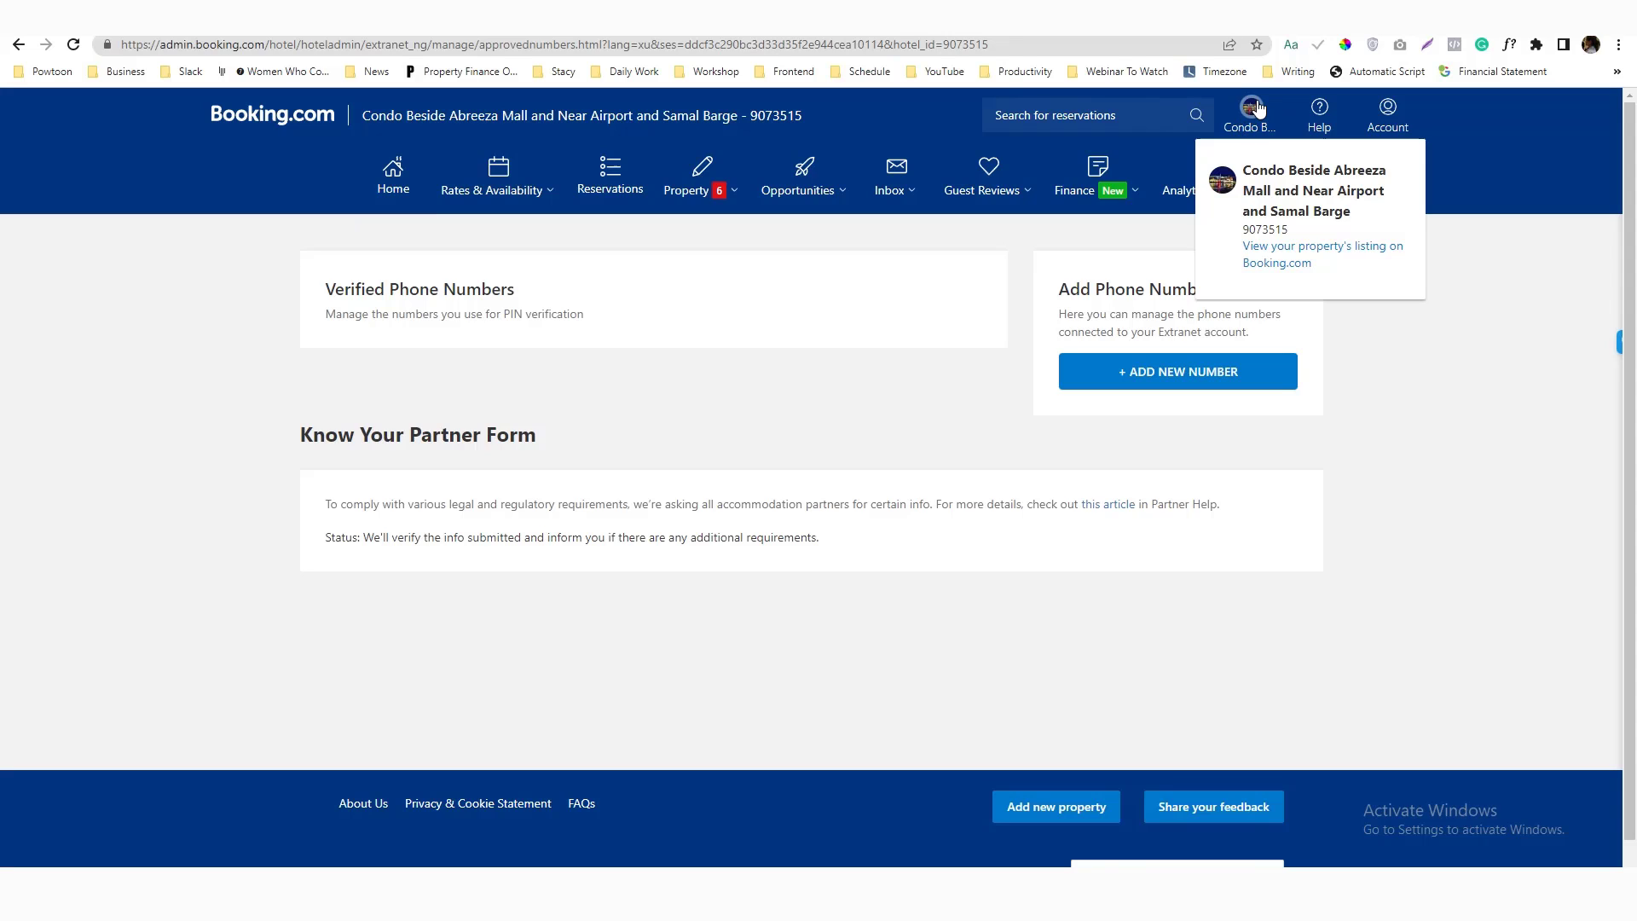
Open the condo's public listing and check the Superior Studio availability calendar
click(1270, 261)
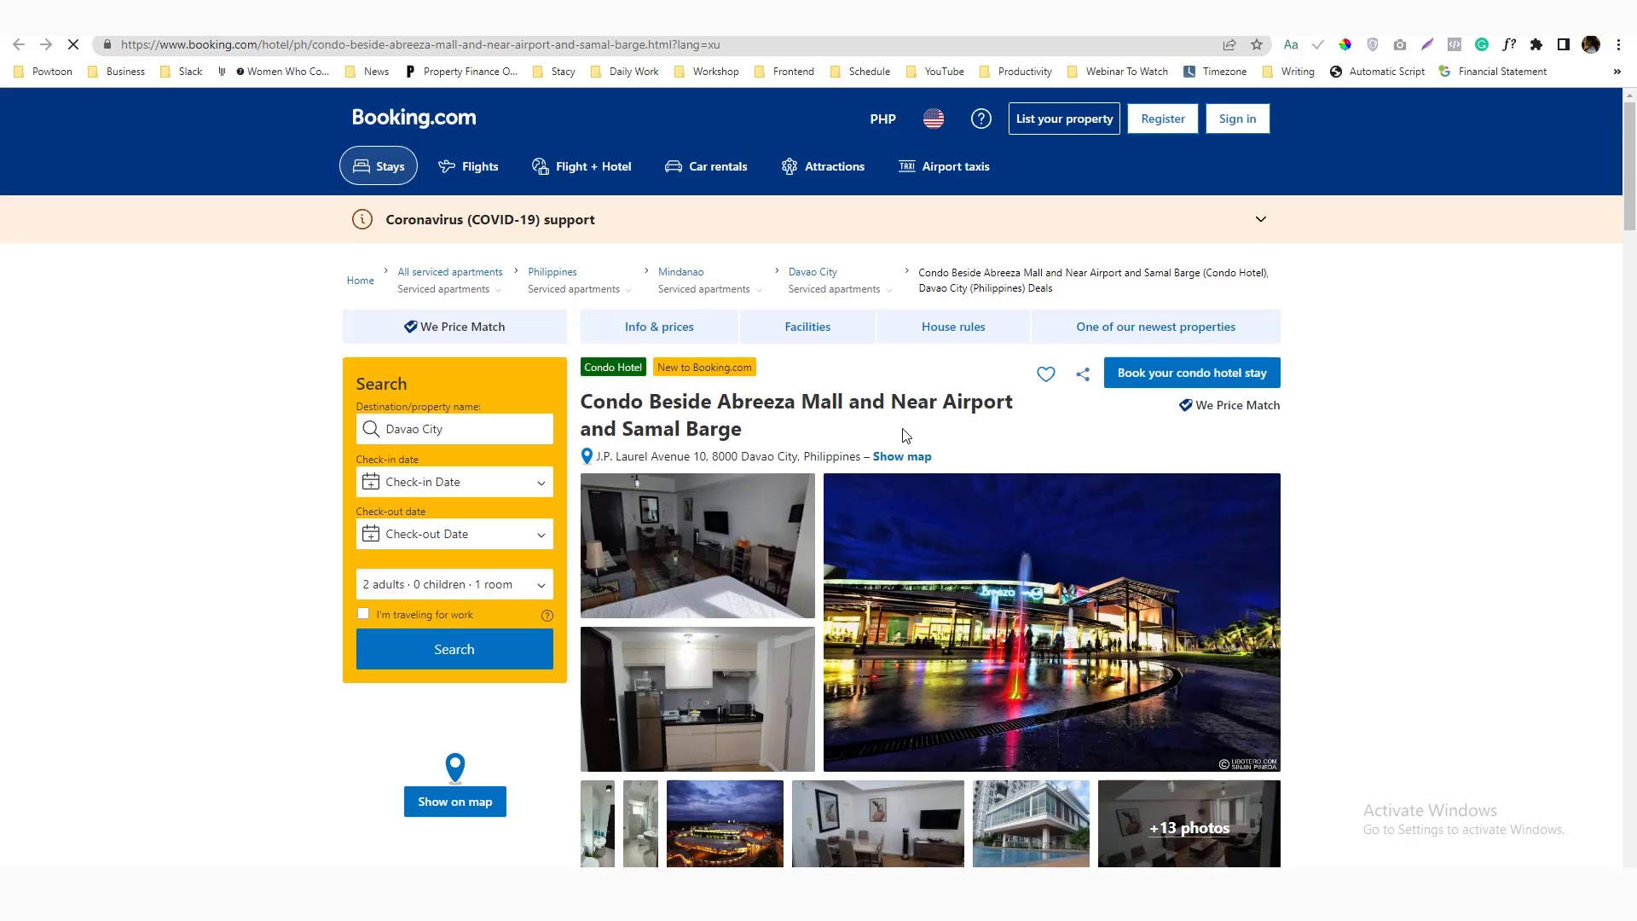
scroll(904, 436, down, 10)
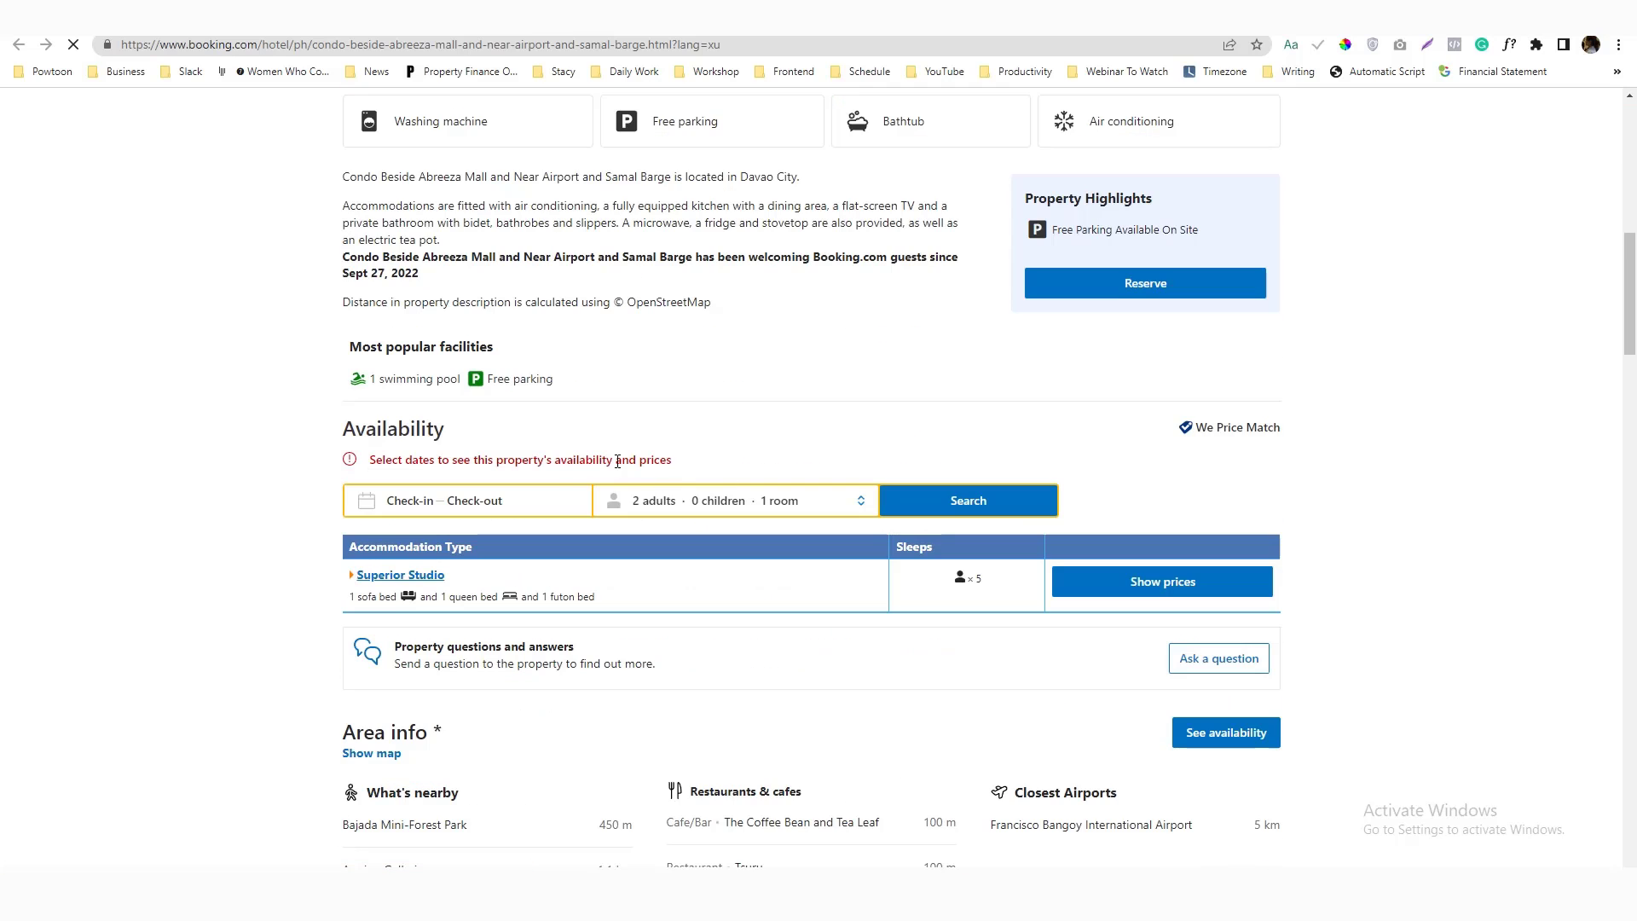
click(469, 504)
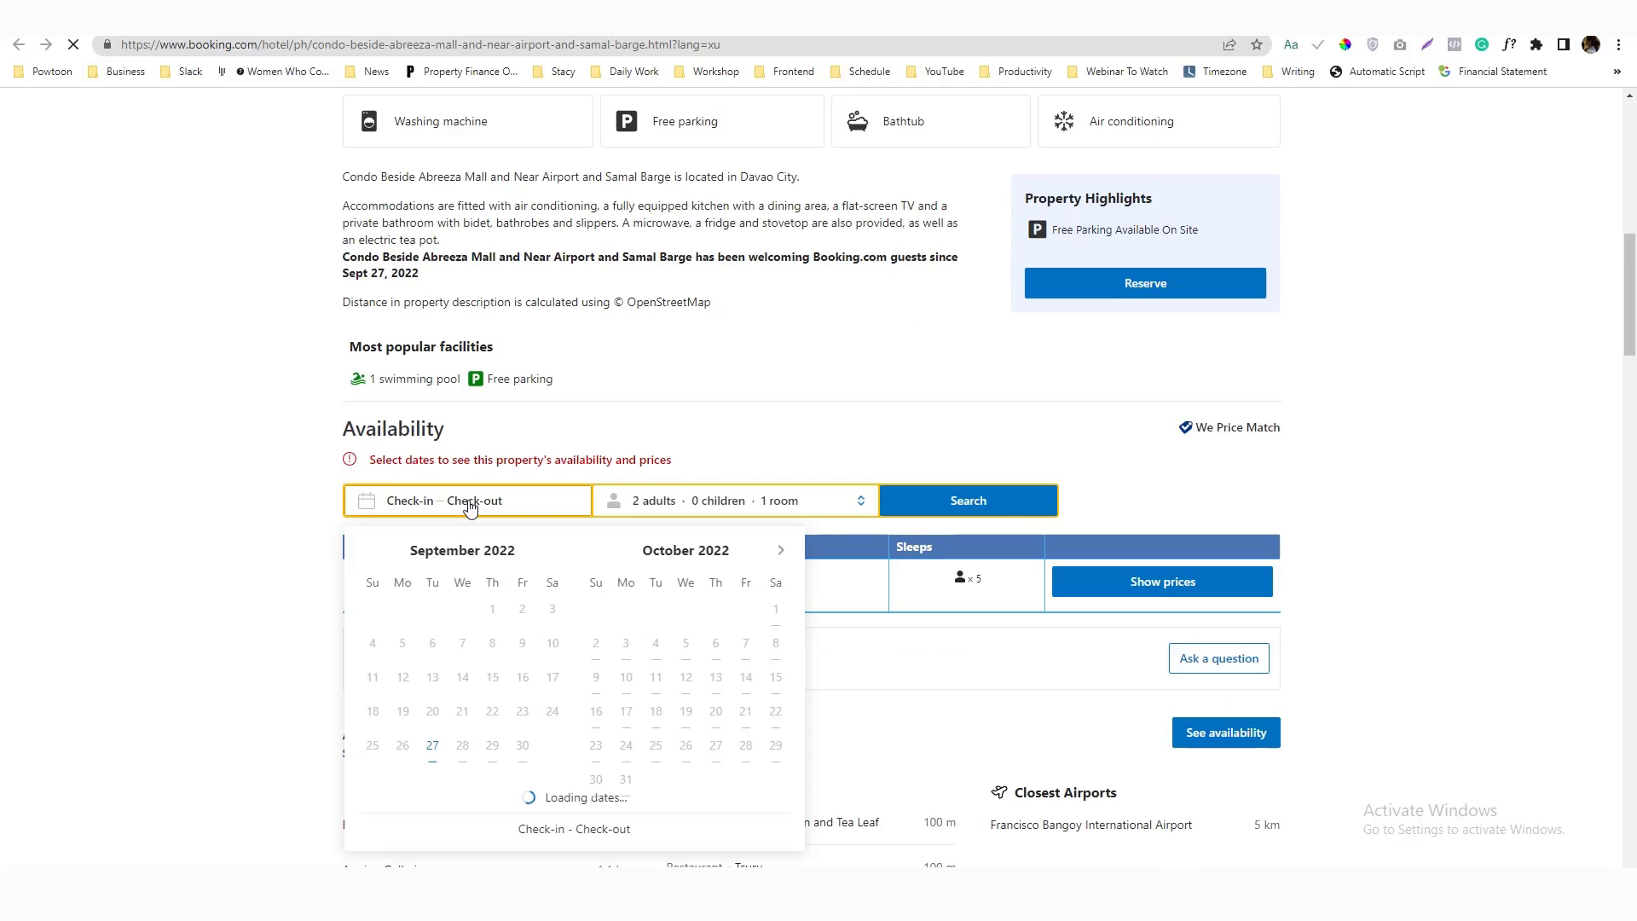
click(767, 447)
Scroll through Area info and the house rules with 3:00–6:00 PM check-in
scroll(767, 446, down, 5)
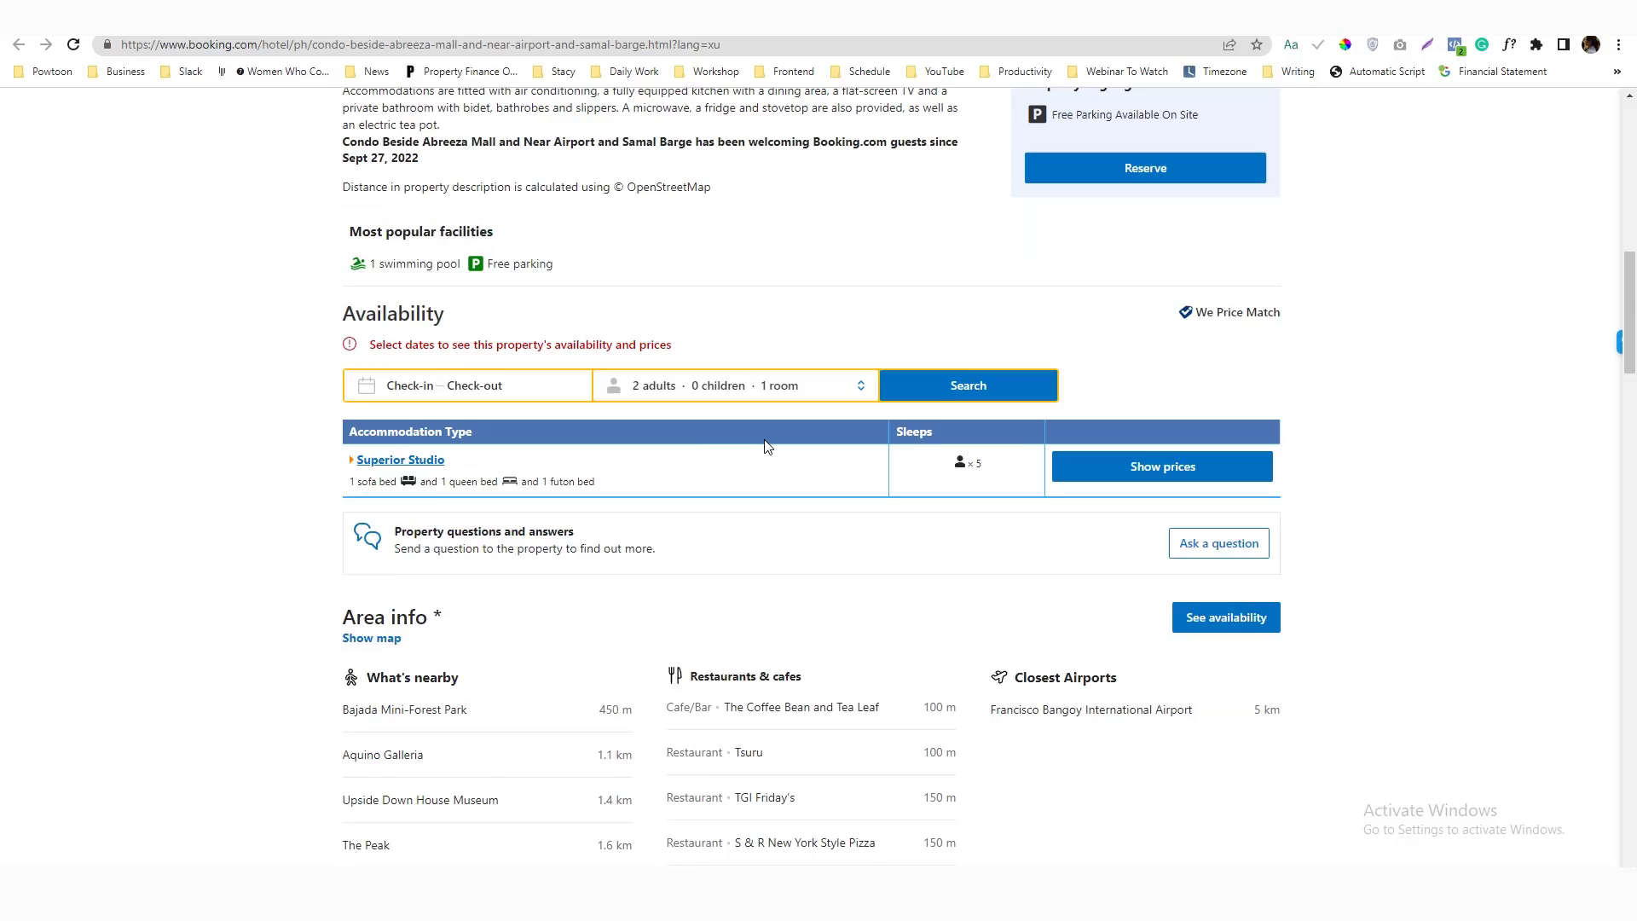
scroll(768, 447, down, 10)
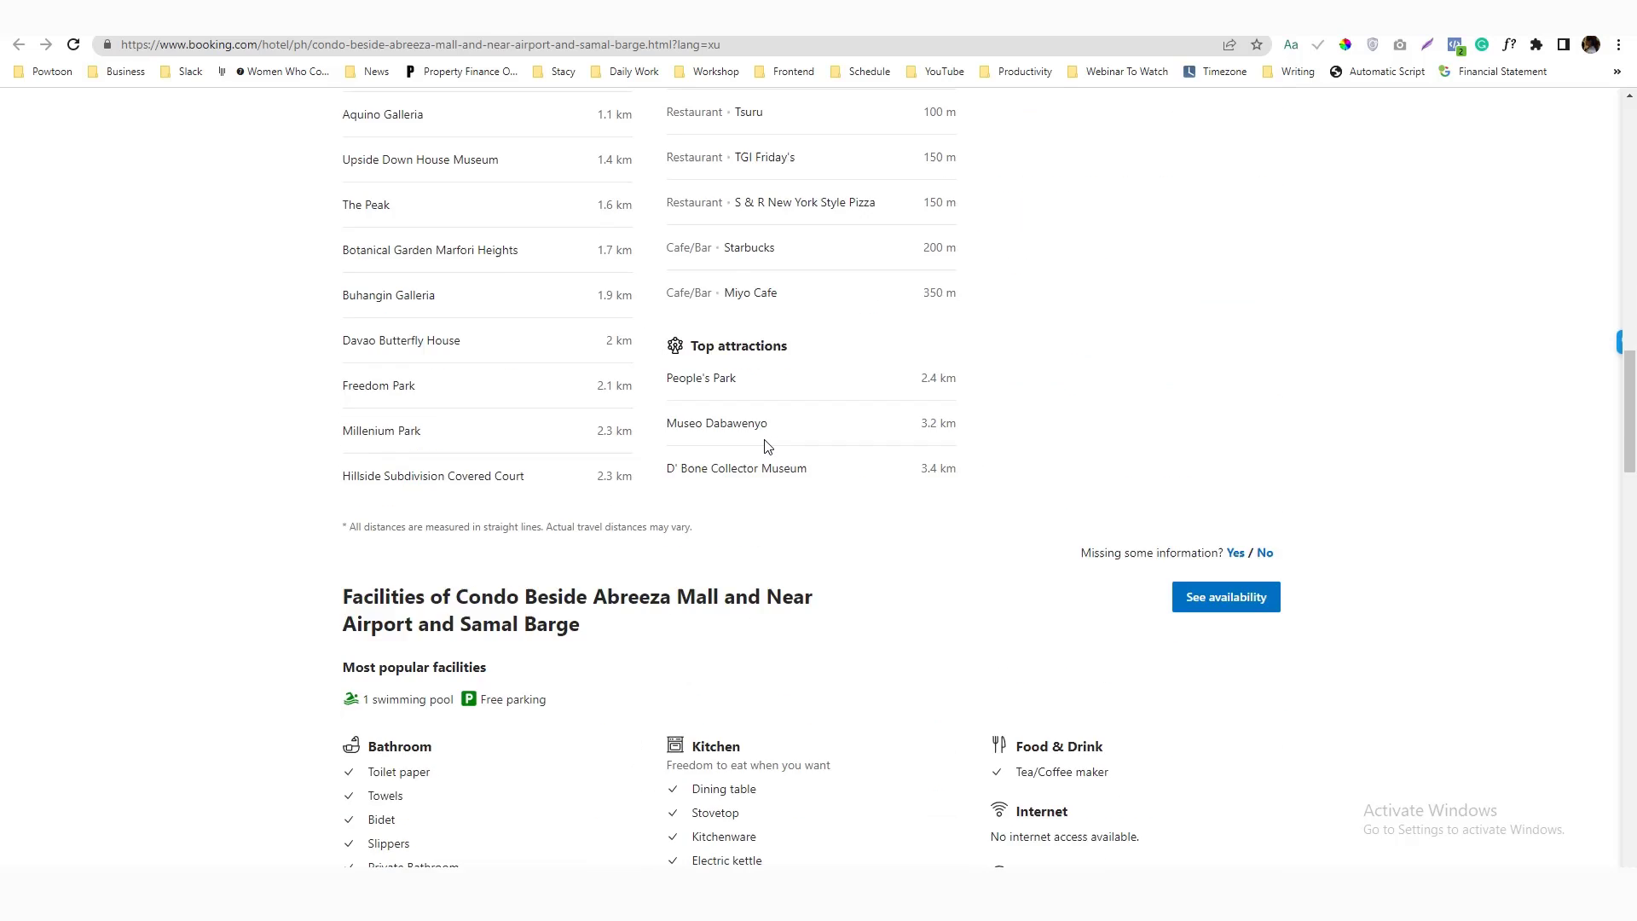
scroll(767, 446, down, 5)
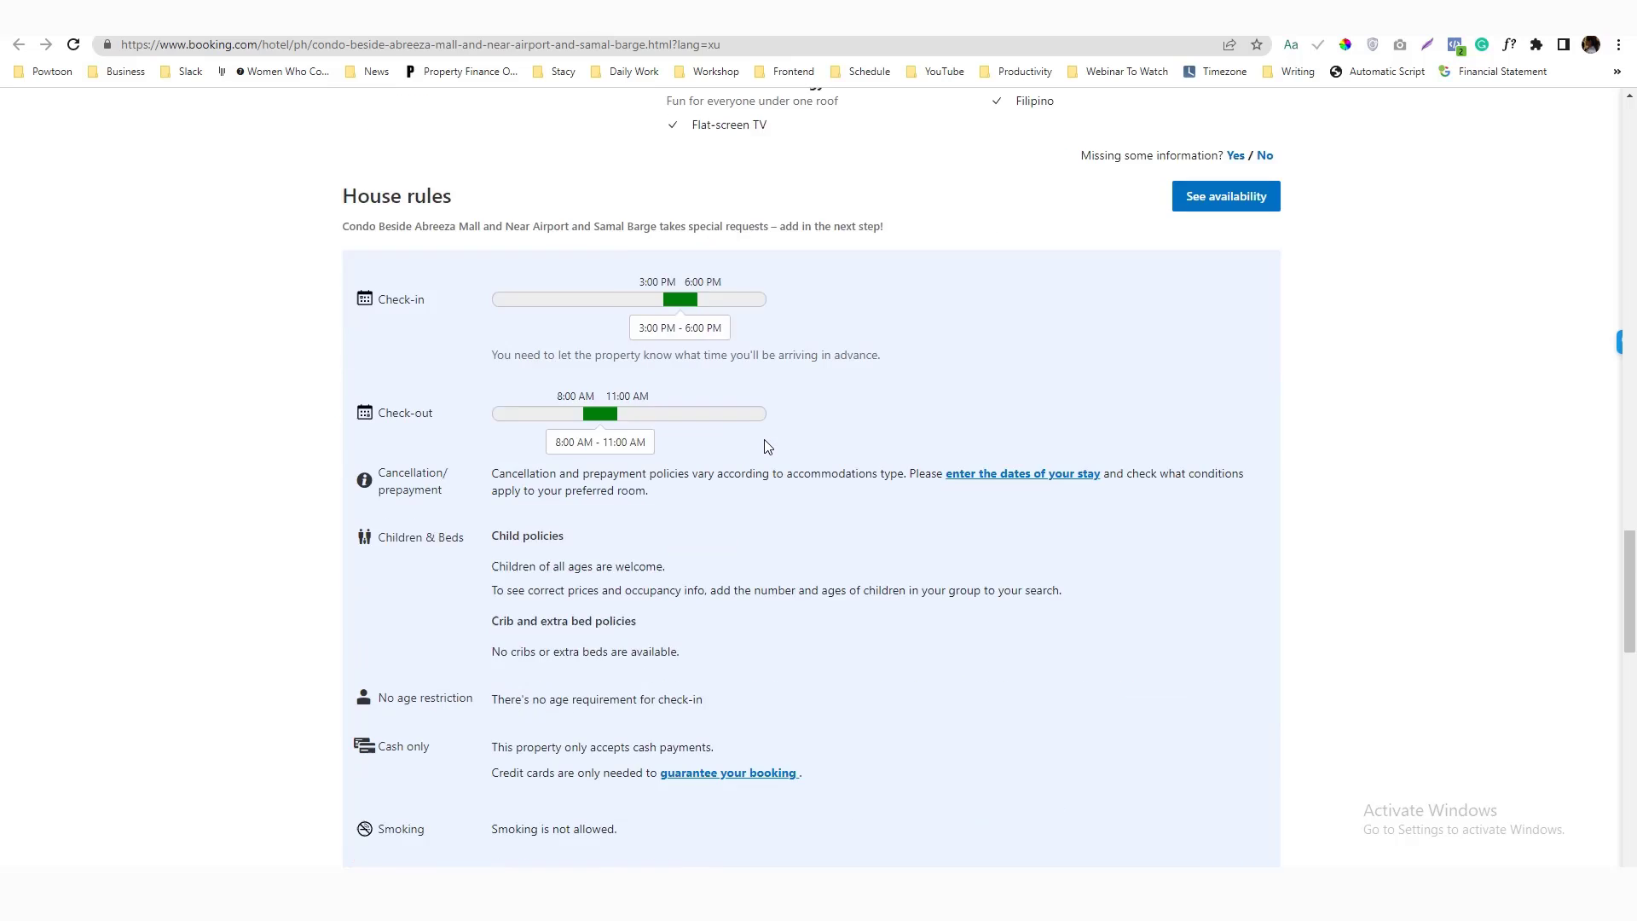